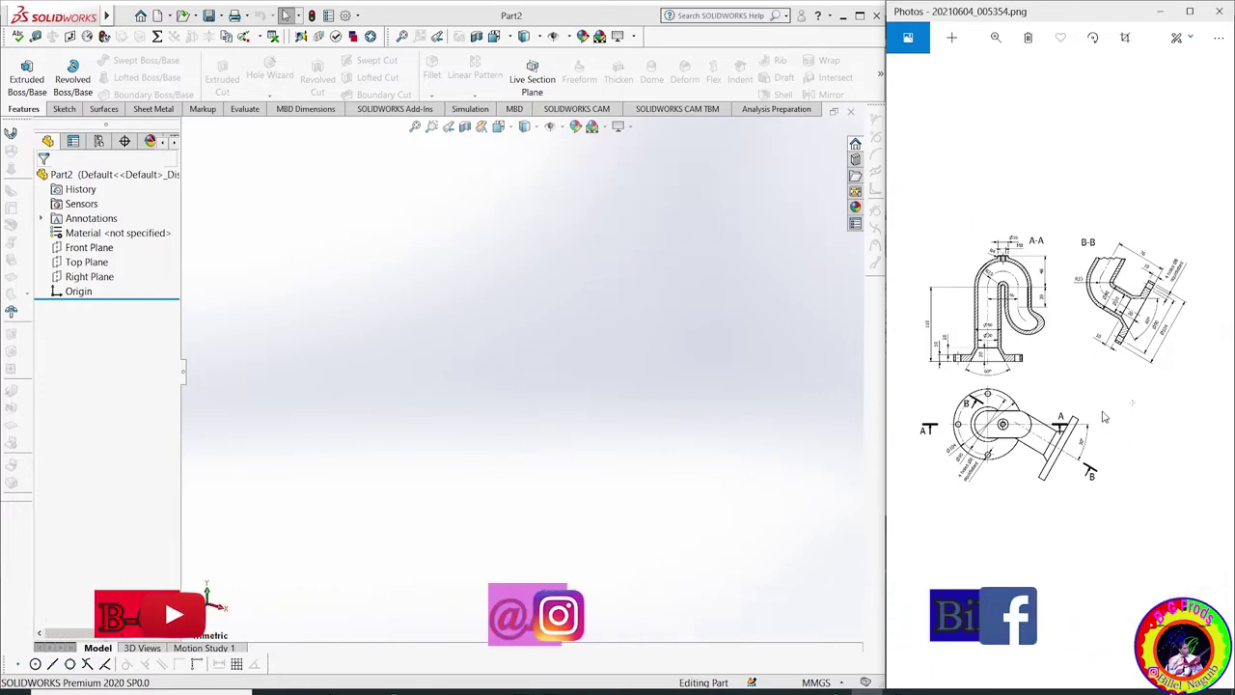
# Pan and scroll the reference drawing to bring section B-B into view
pyautogui.scroll(2, 1099, 424)
pyautogui.scroll(1, 1099, 431)
pyautogui.scroll(1, 1090, 427)
pyautogui.scroll(1, 1080, 421)
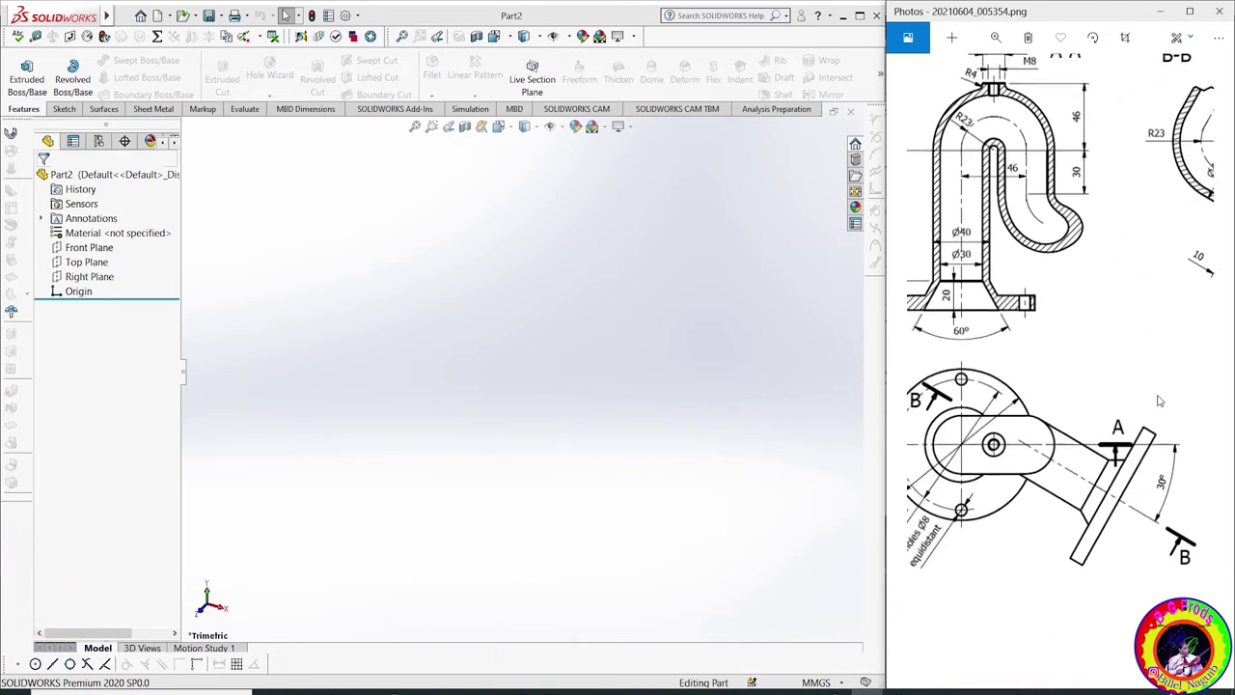
pyautogui.scroll(1, 1068, 414)
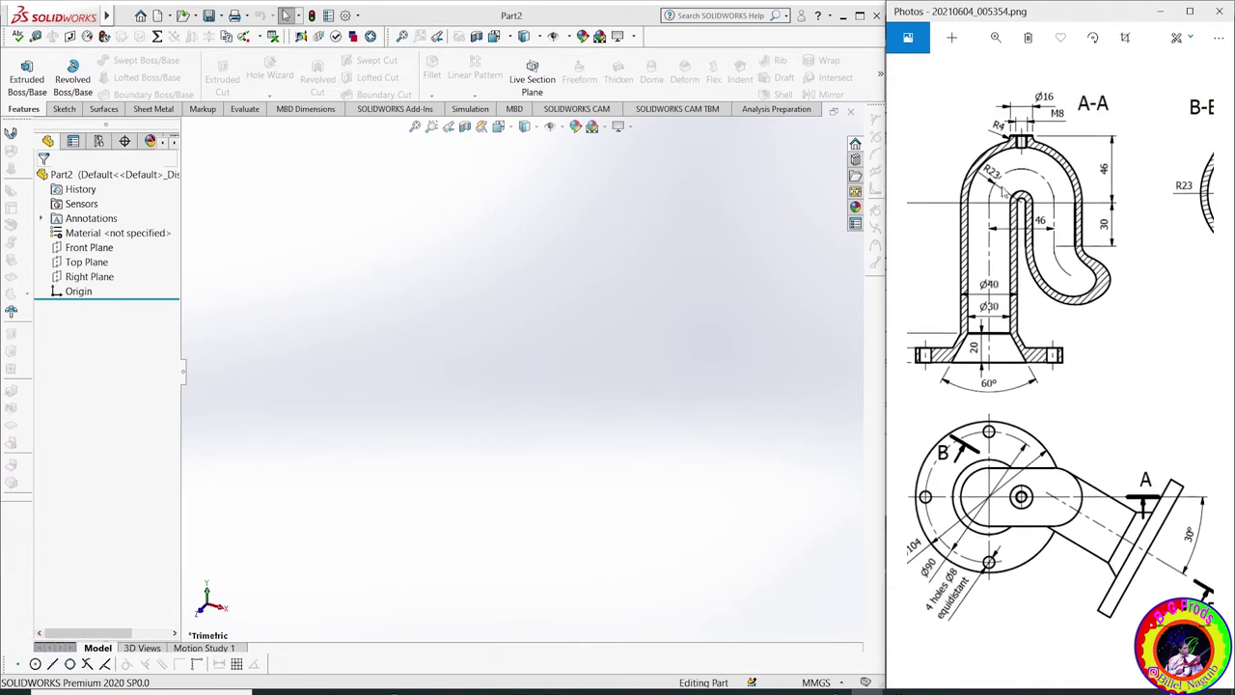
pyautogui.moveTo(1136, 435)
pyautogui.mouseDown()
pyautogui.moveTo(1083, 350)
pyautogui.moveTo(1082, 435)
pyautogui.mouseUp()
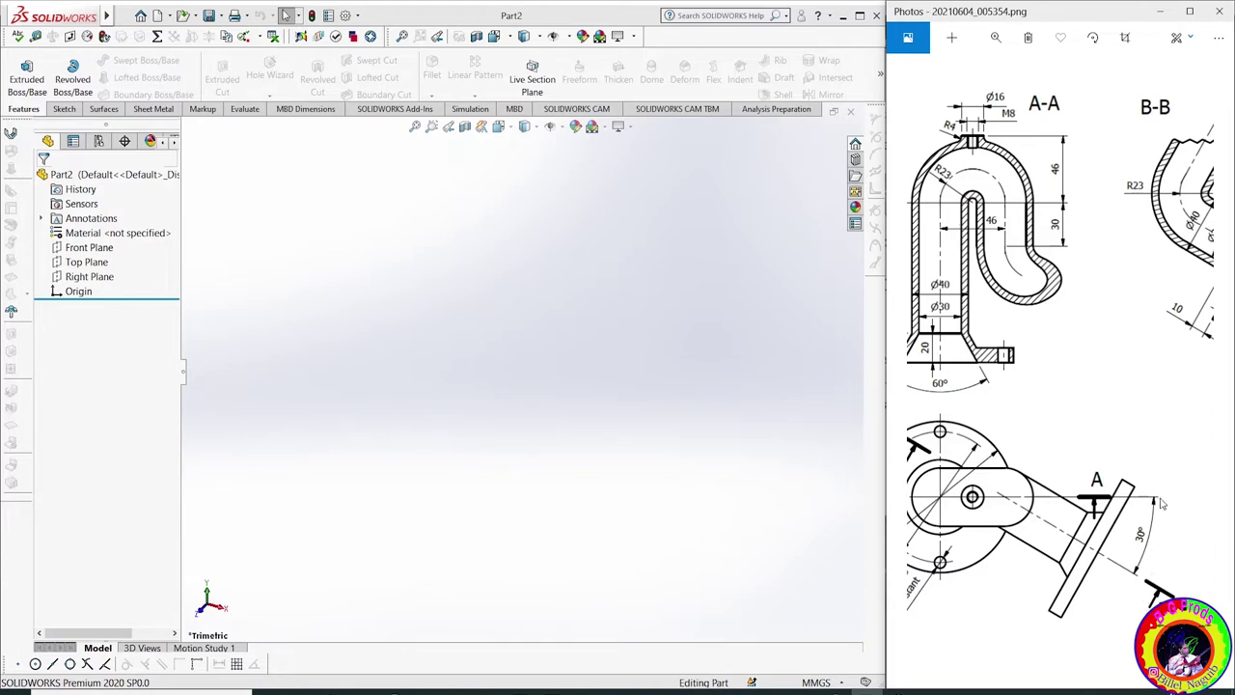
pyautogui.moveTo(1056, 431); pyautogui.dragTo(1064, 431)
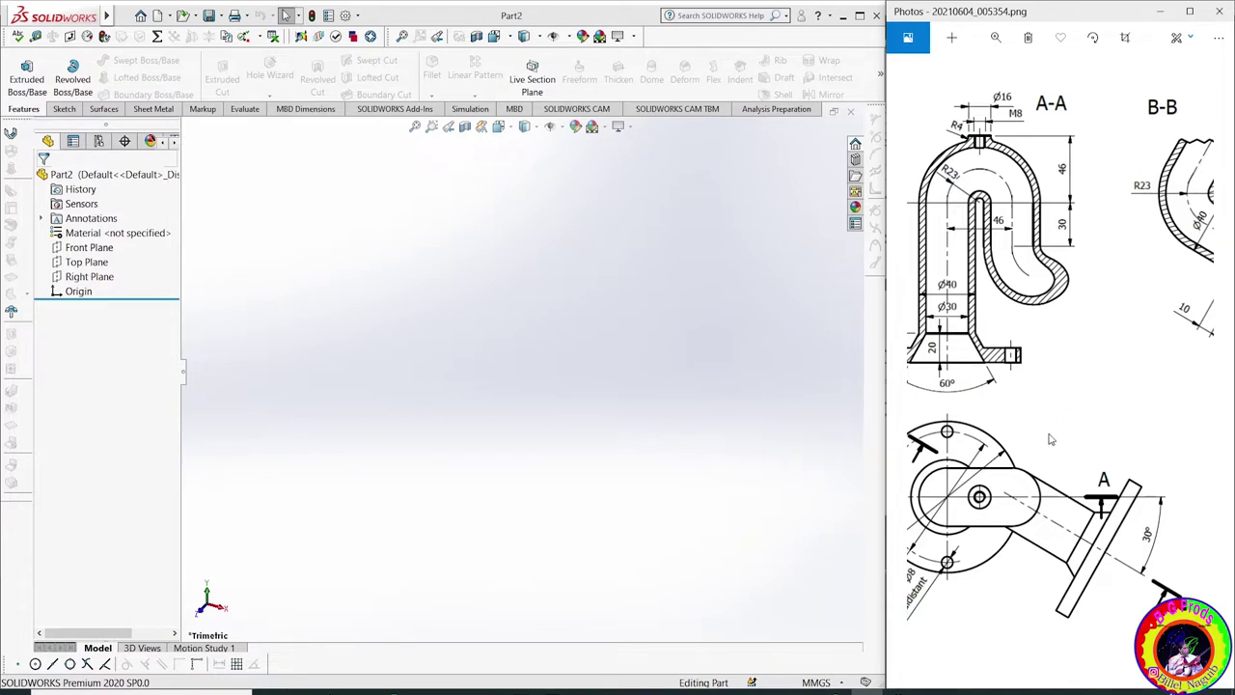
pyautogui.scroll(2, 1054, 482)
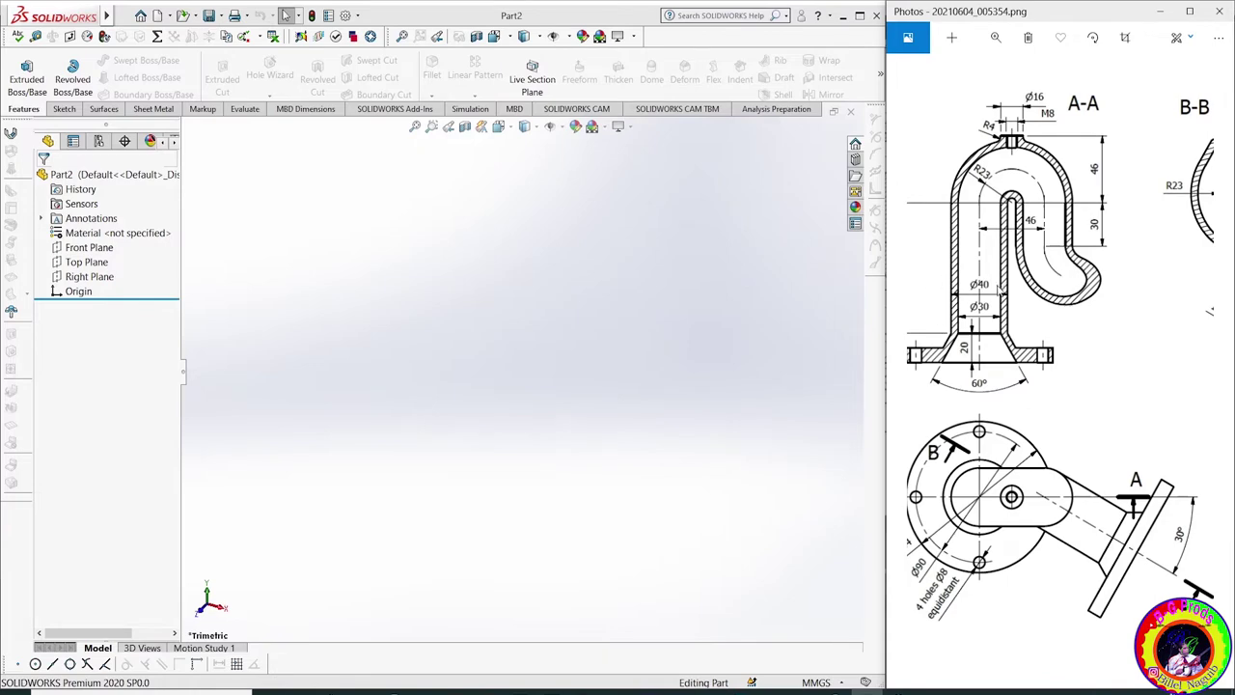
pyautogui.hscroll(5, 1067, 386)
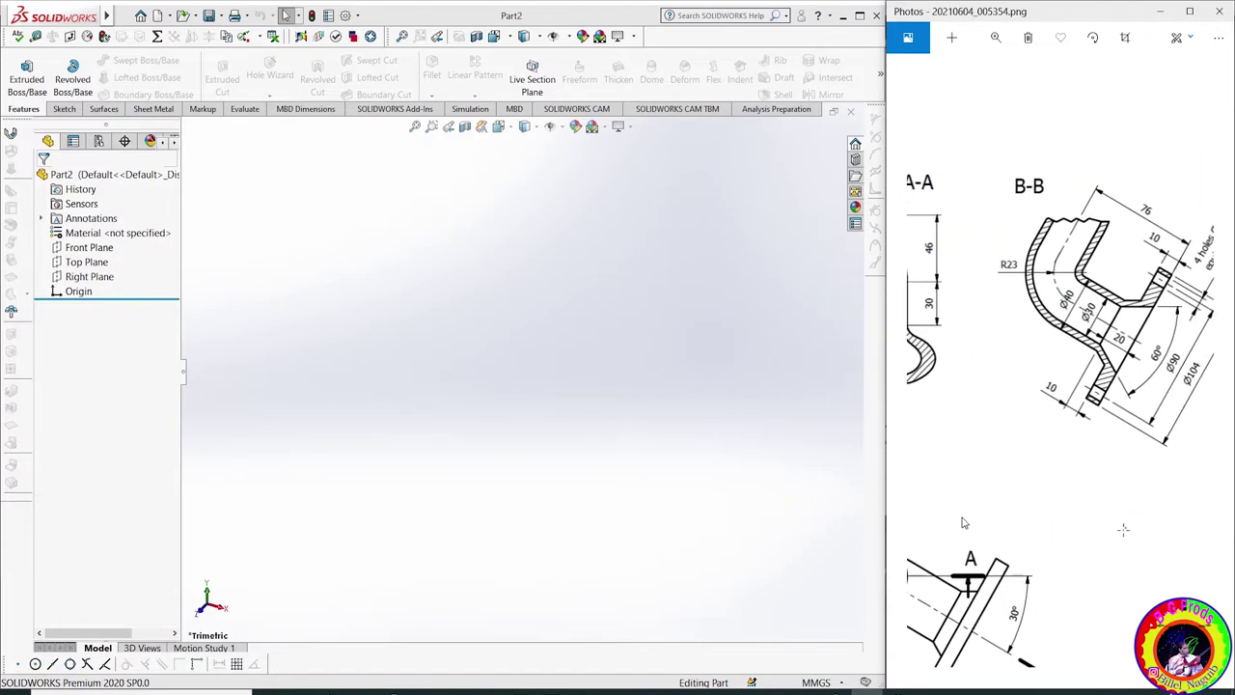
pyautogui.hscroll(-5, 1027, 391)
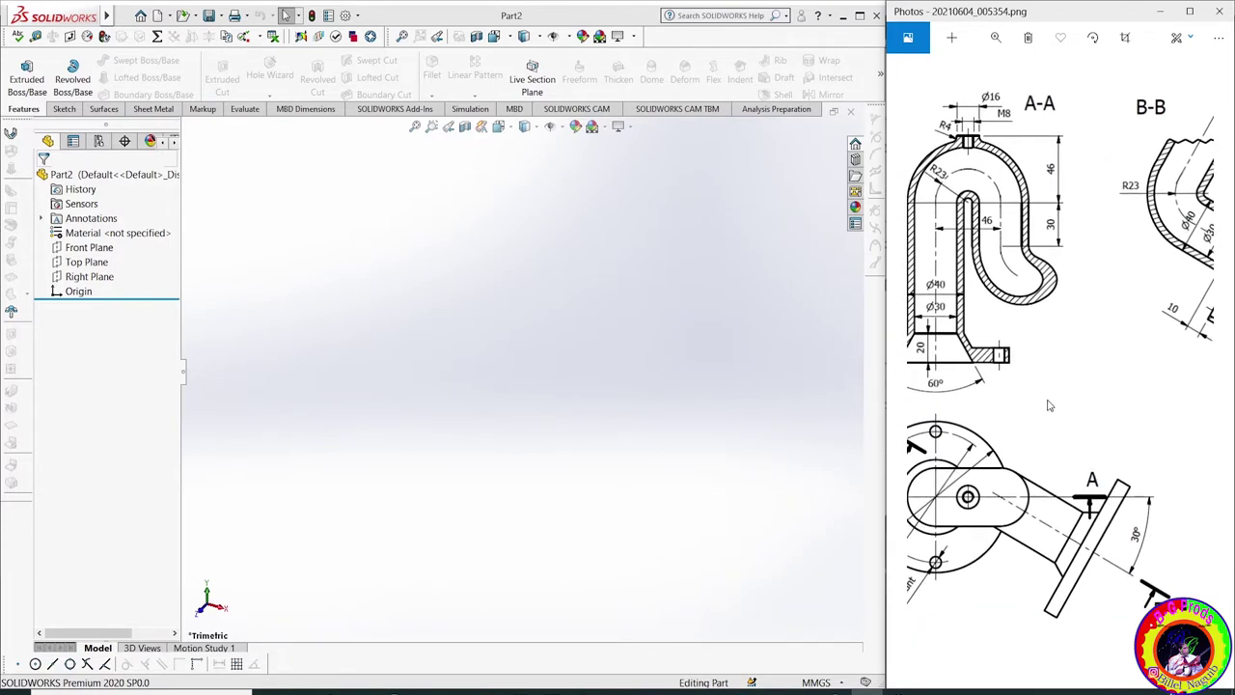
pyautogui.scroll(-1, 1048, 402)
pyautogui.scroll(-1, 1071, 425)
pyautogui.hscroll(-3, 1056, 367)
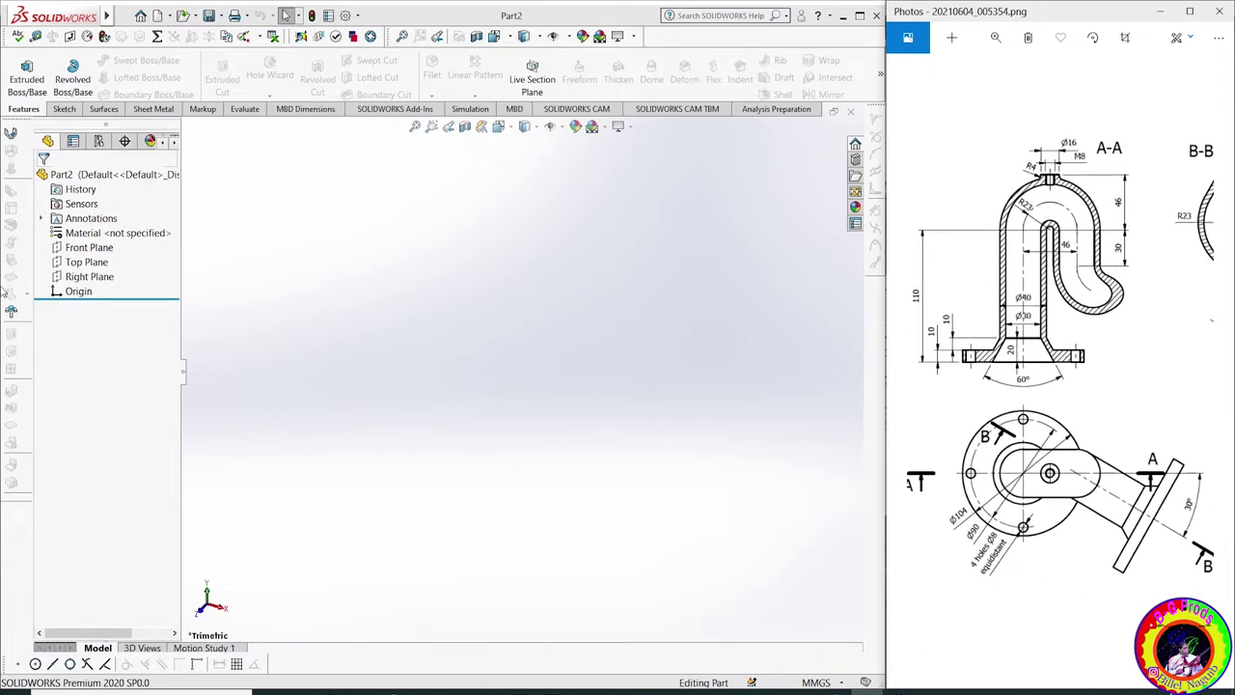
# Start a sketch on the Front Plane with a vertical line rising from the origin
pyautogui.click(82, 247)
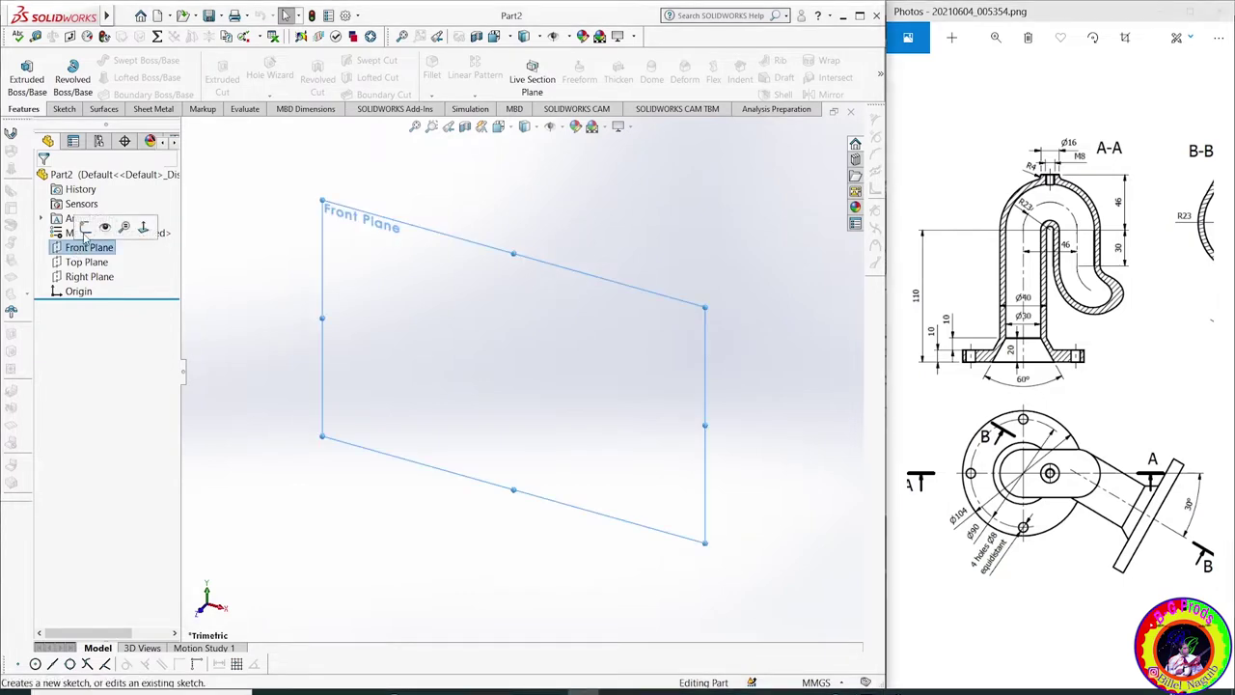
pyautogui.click(87, 224)
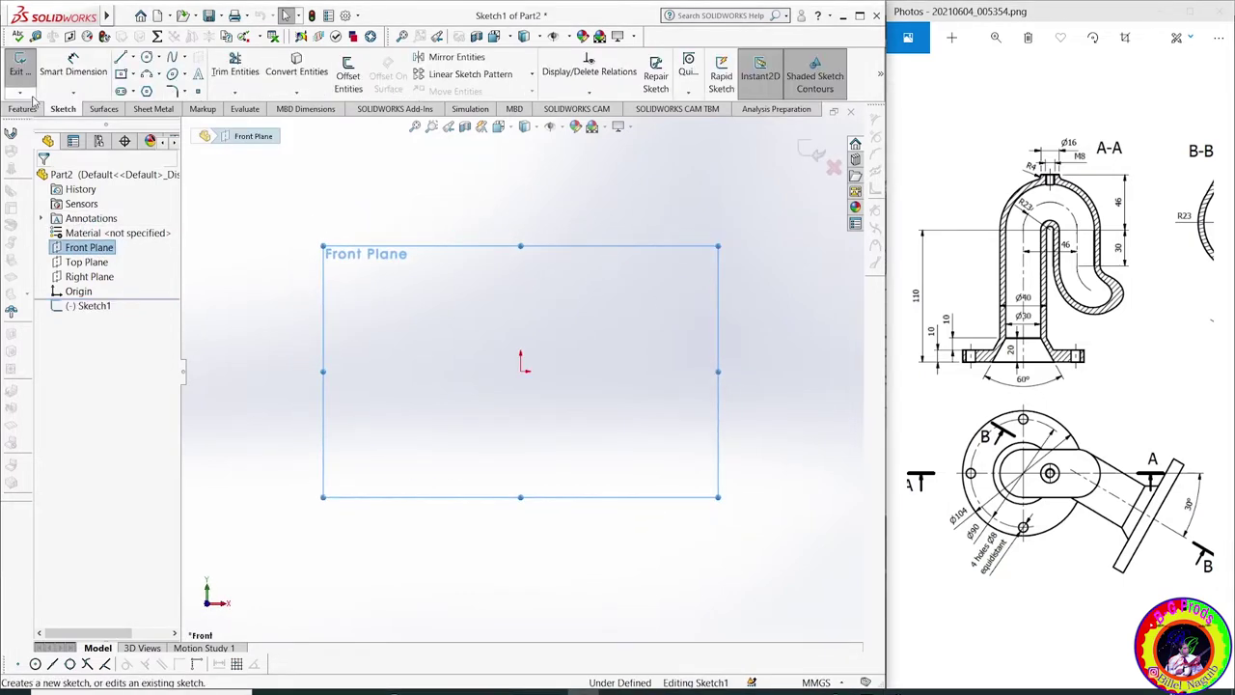
pyautogui.click(120, 57)
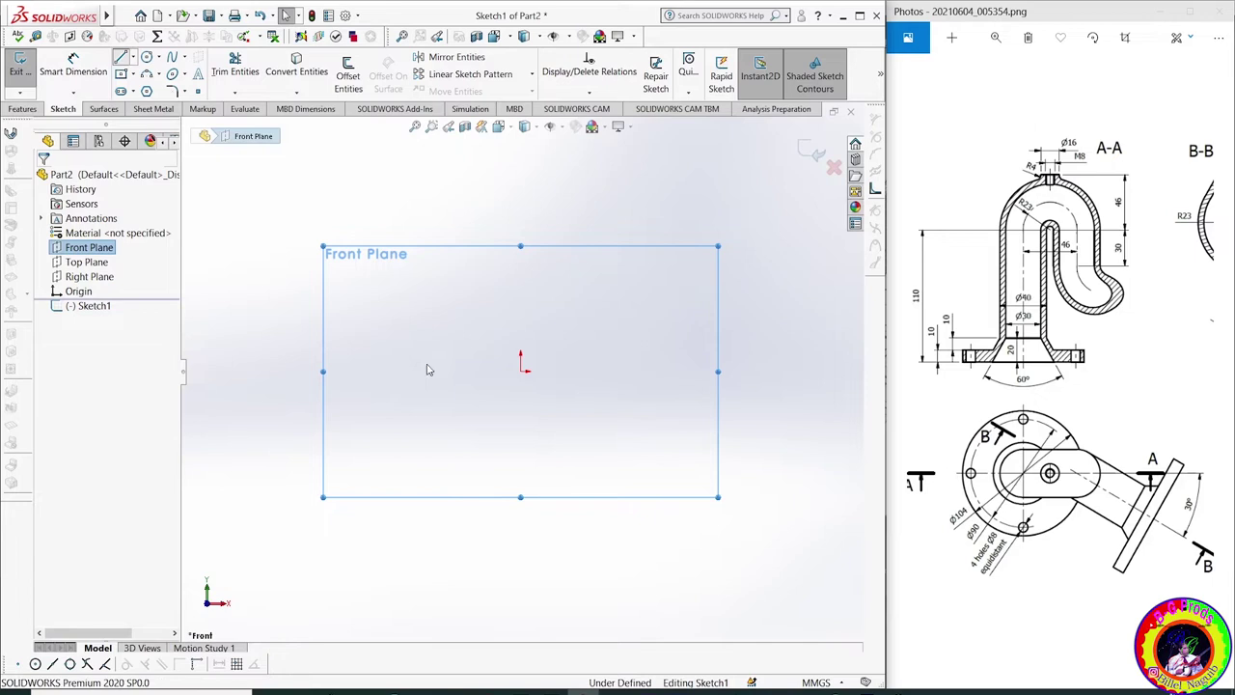
pyautogui.click(521, 370)
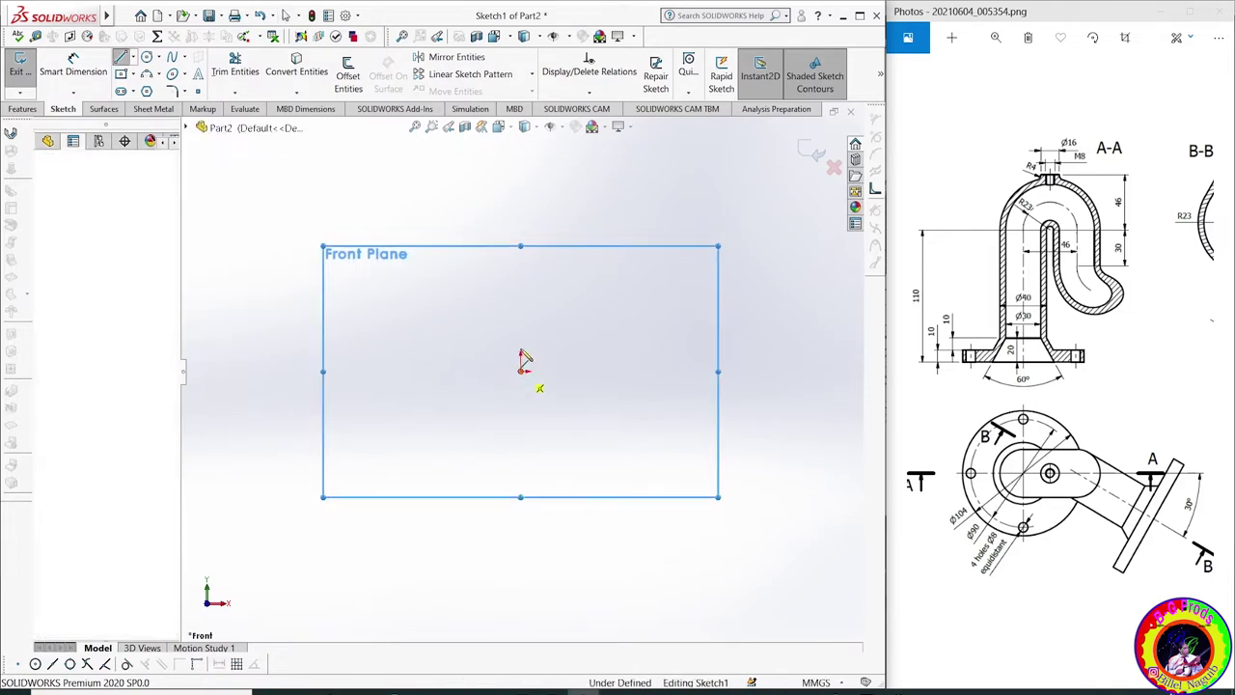
pyautogui.click(521, 259)
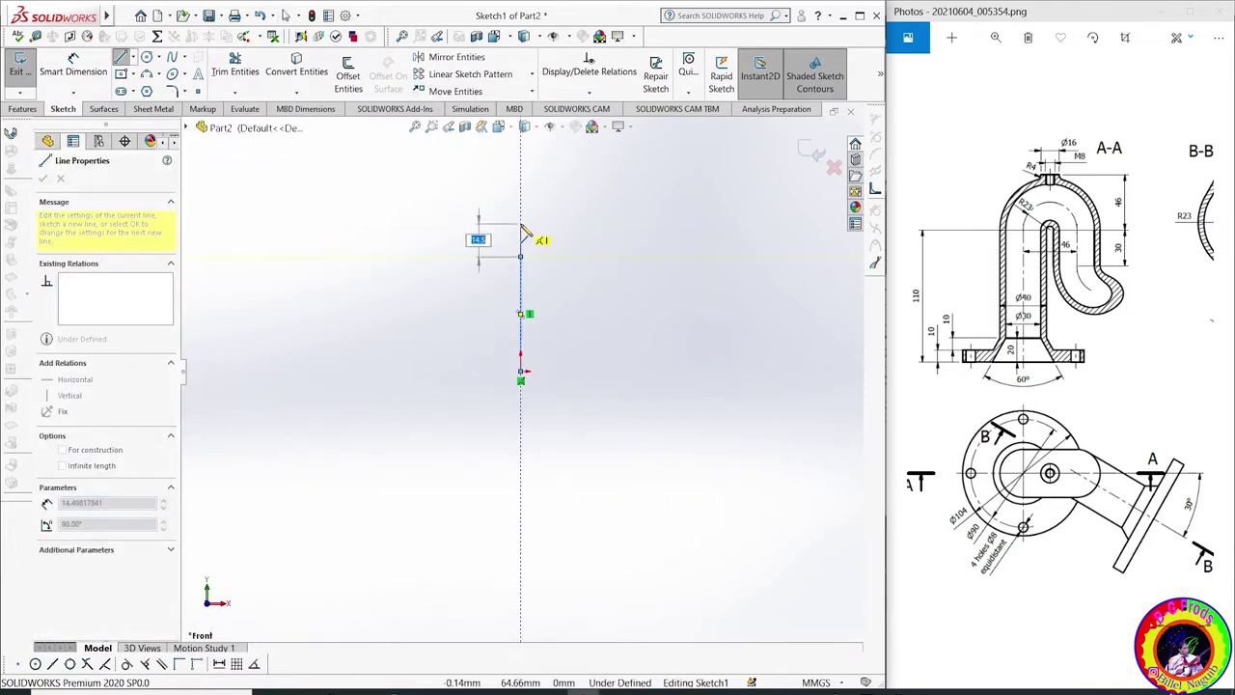
pyautogui.click(521, 256)
# Add a tangent semicircular arc from the line's top, then a shorter downward line
pyautogui.click(521, 256)
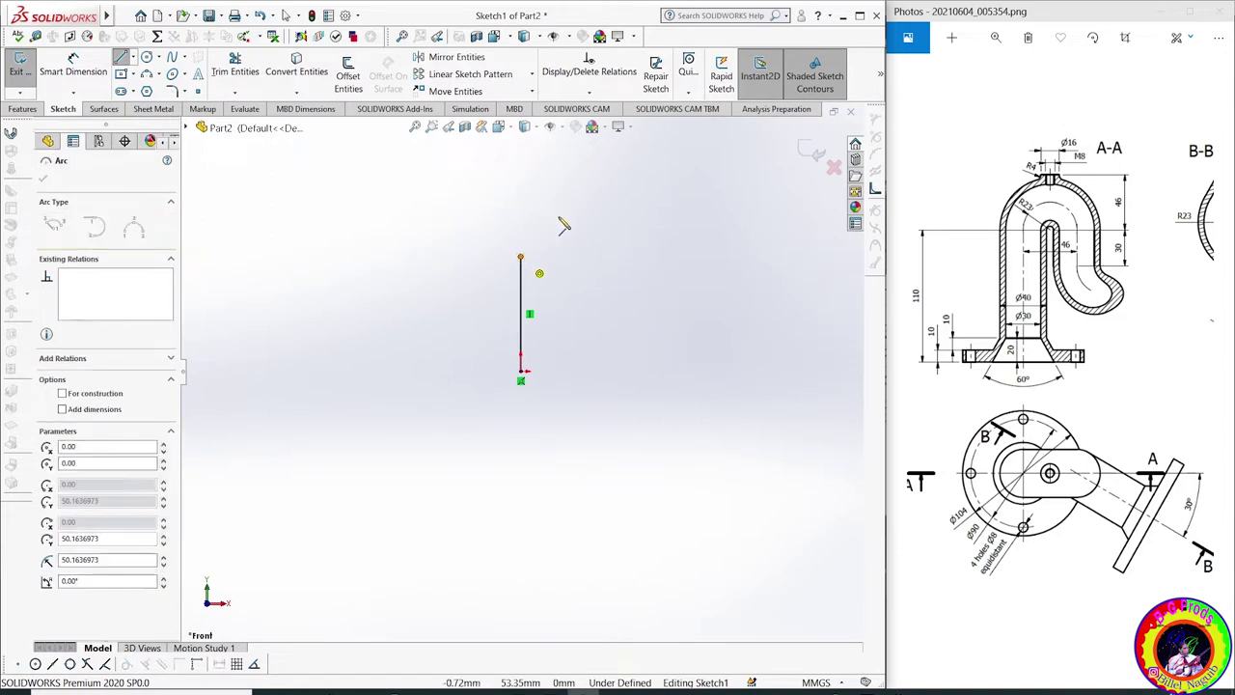
pyautogui.press('a')
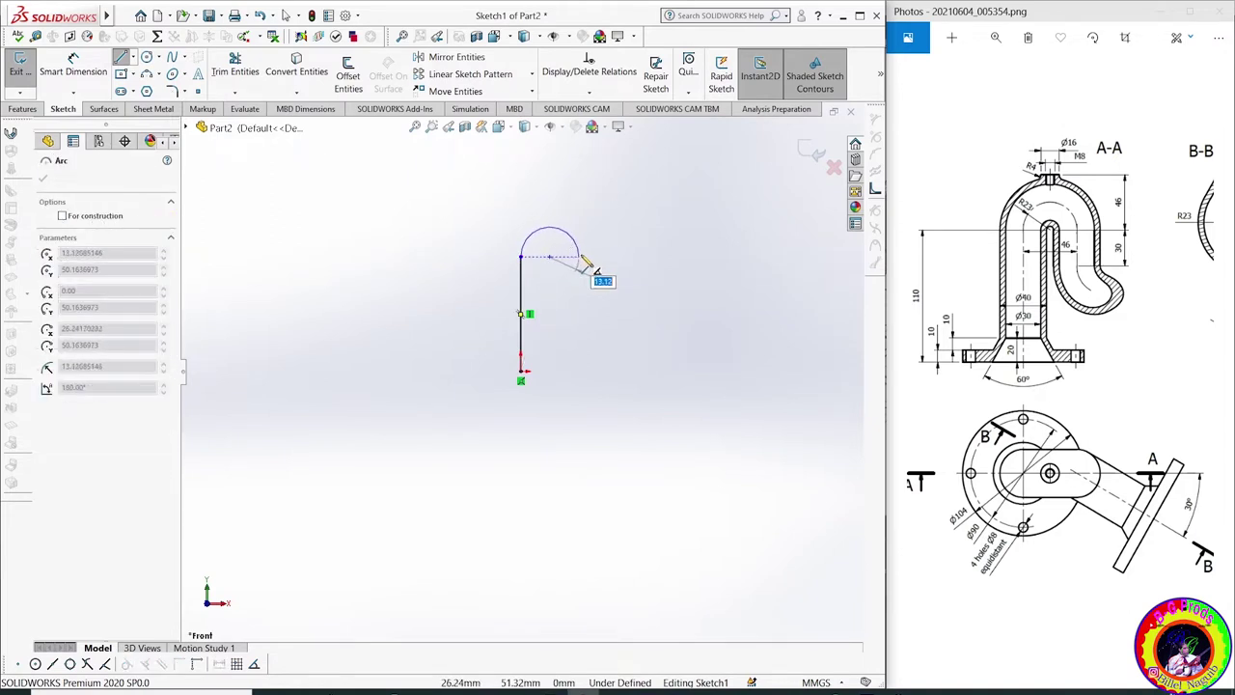
pyautogui.click(584, 257)
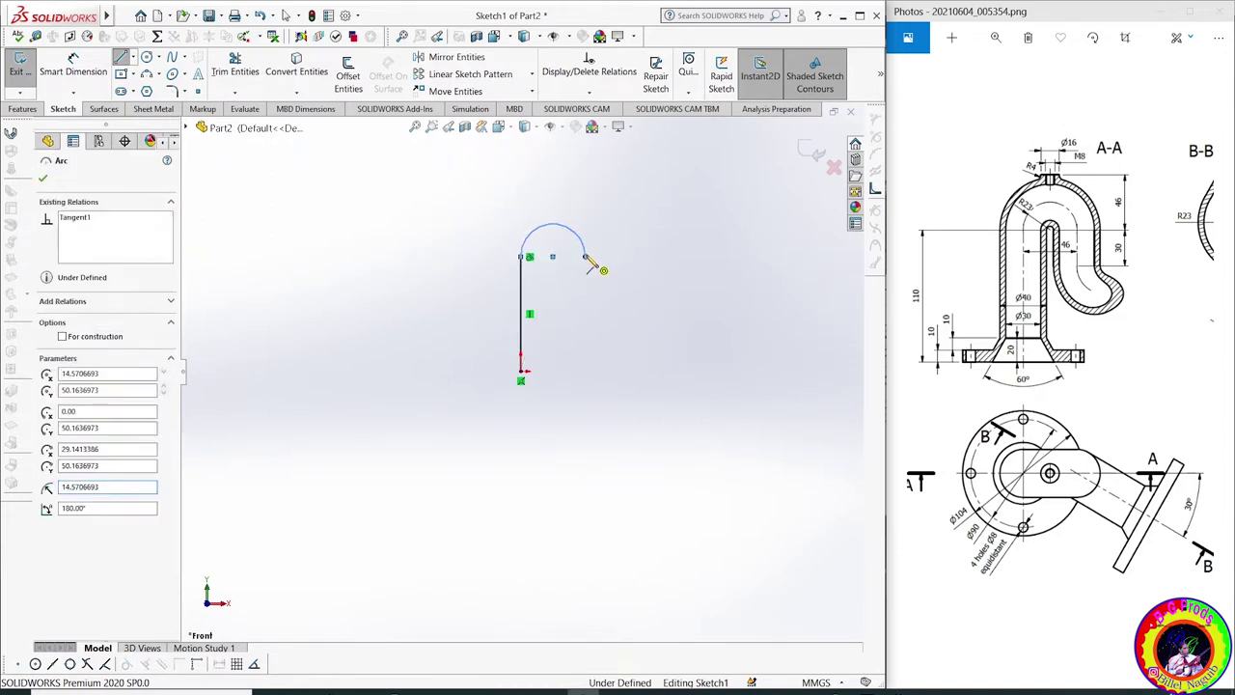
pyautogui.click(585, 305)
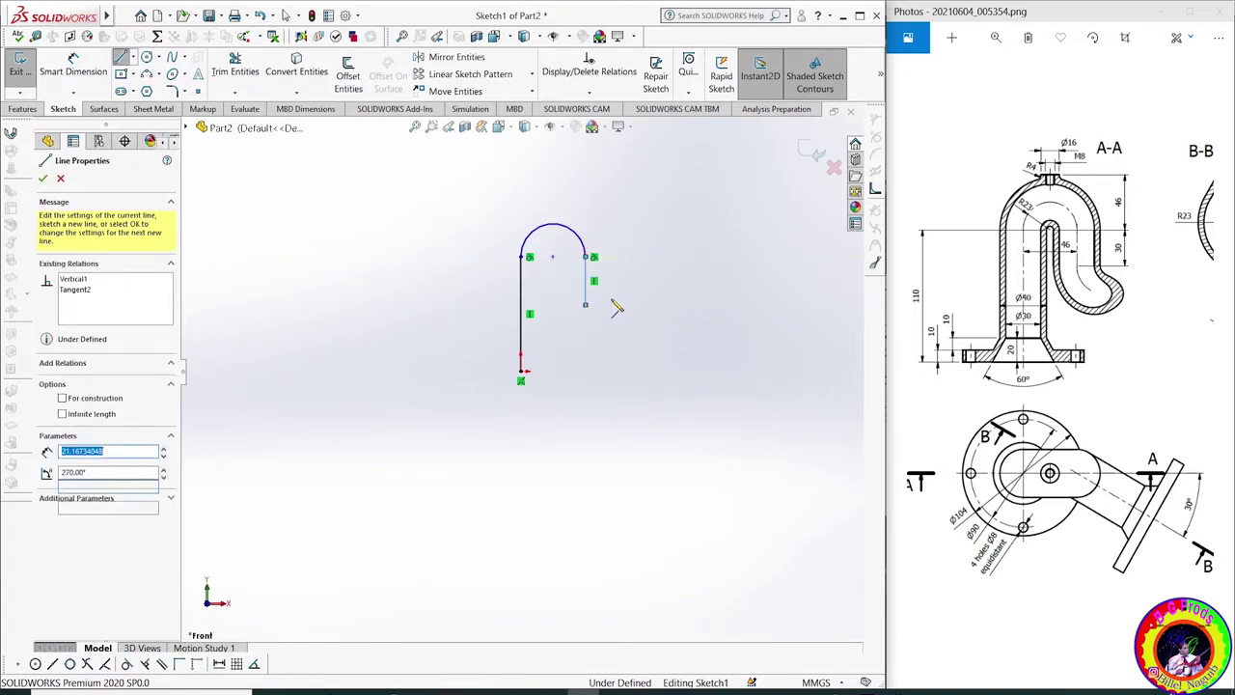
pyautogui.rightClick(691, 199)
pyautogui.click(725, 256)
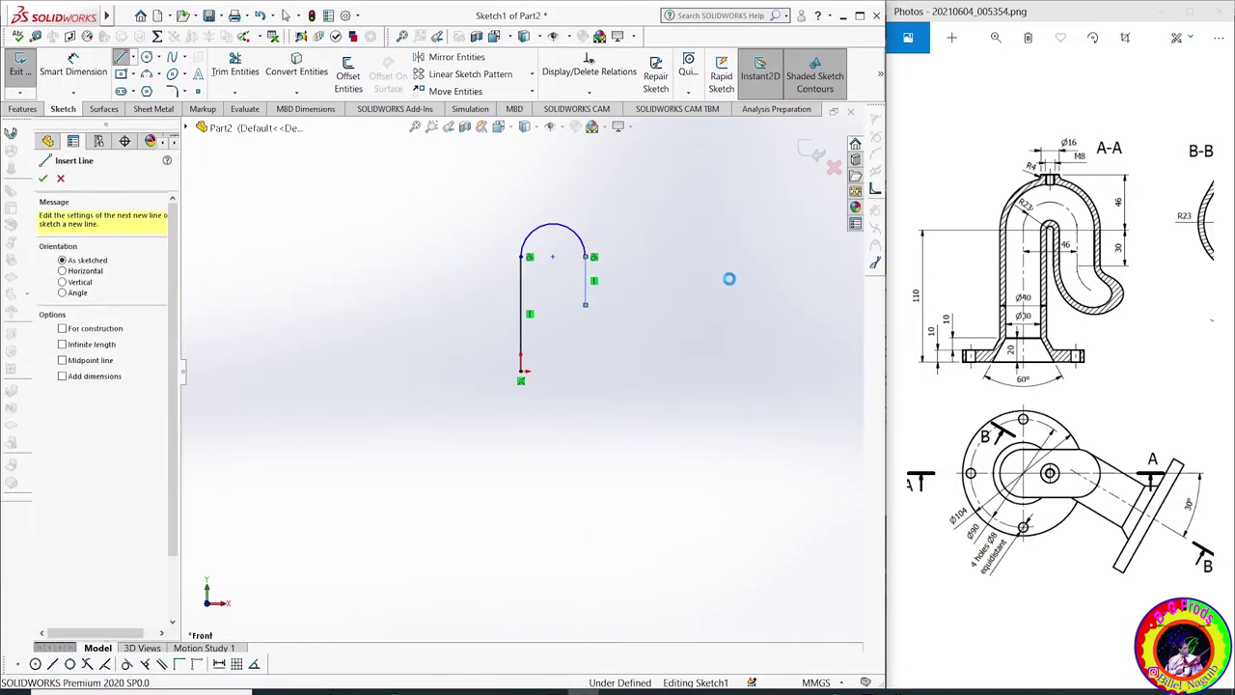
pyautogui.click(72, 70)
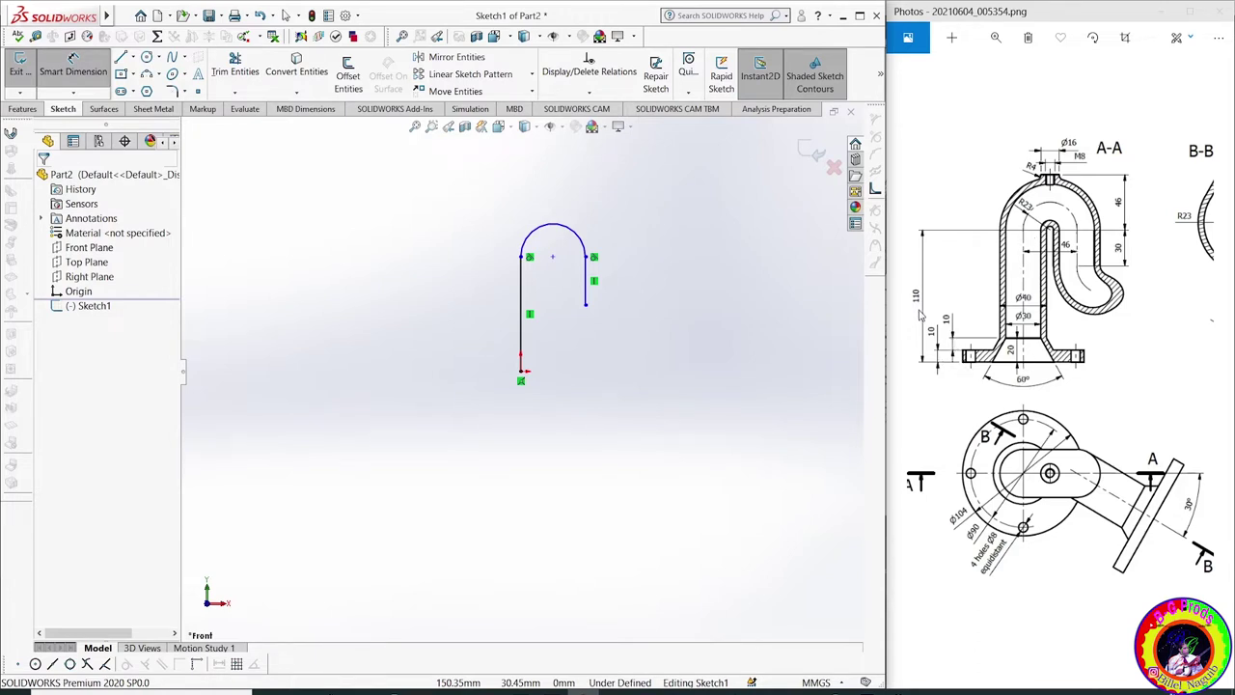
# Dimension the left vertical line to 90 and the arc radius to R23
pyautogui.click(519, 299)
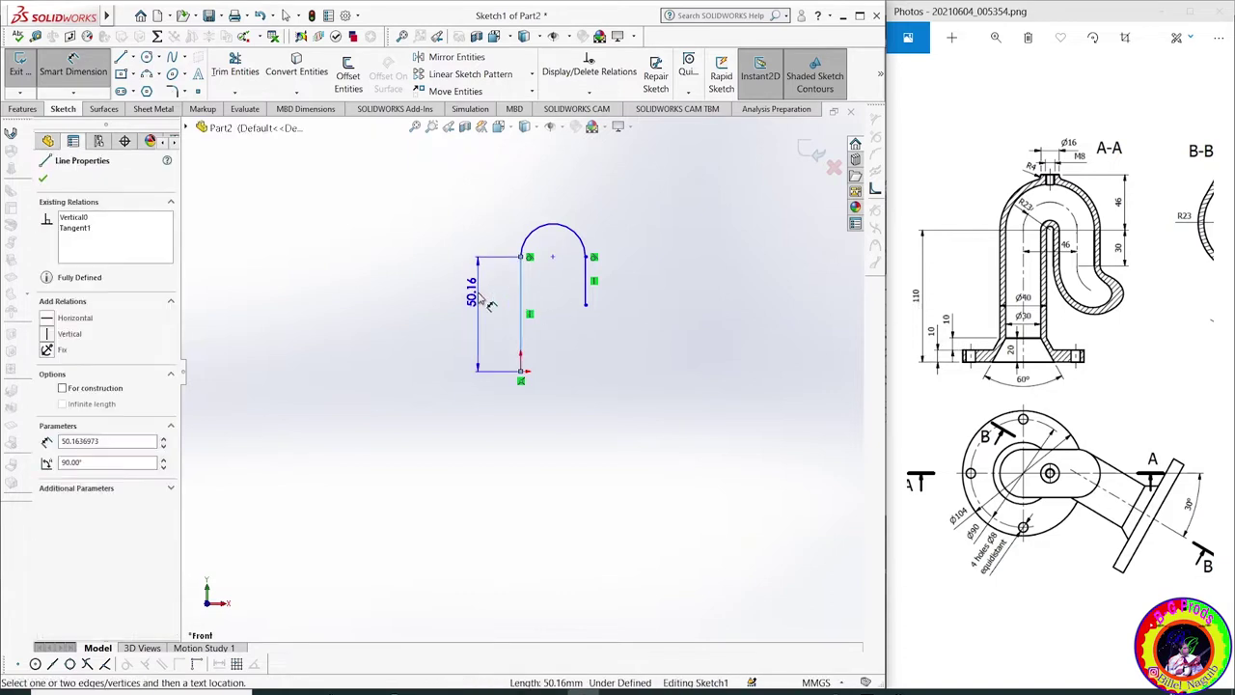
pyautogui.click(487, 305)
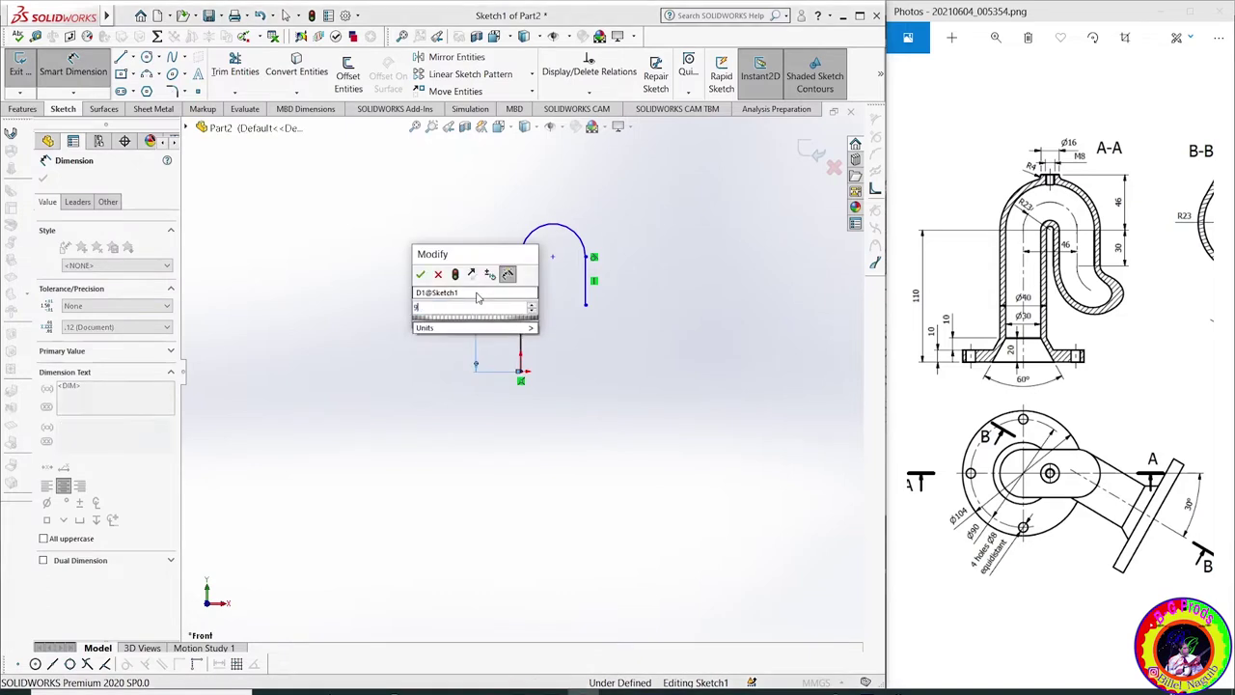
pyautogui.write('90')
pyautogui.press('Return')
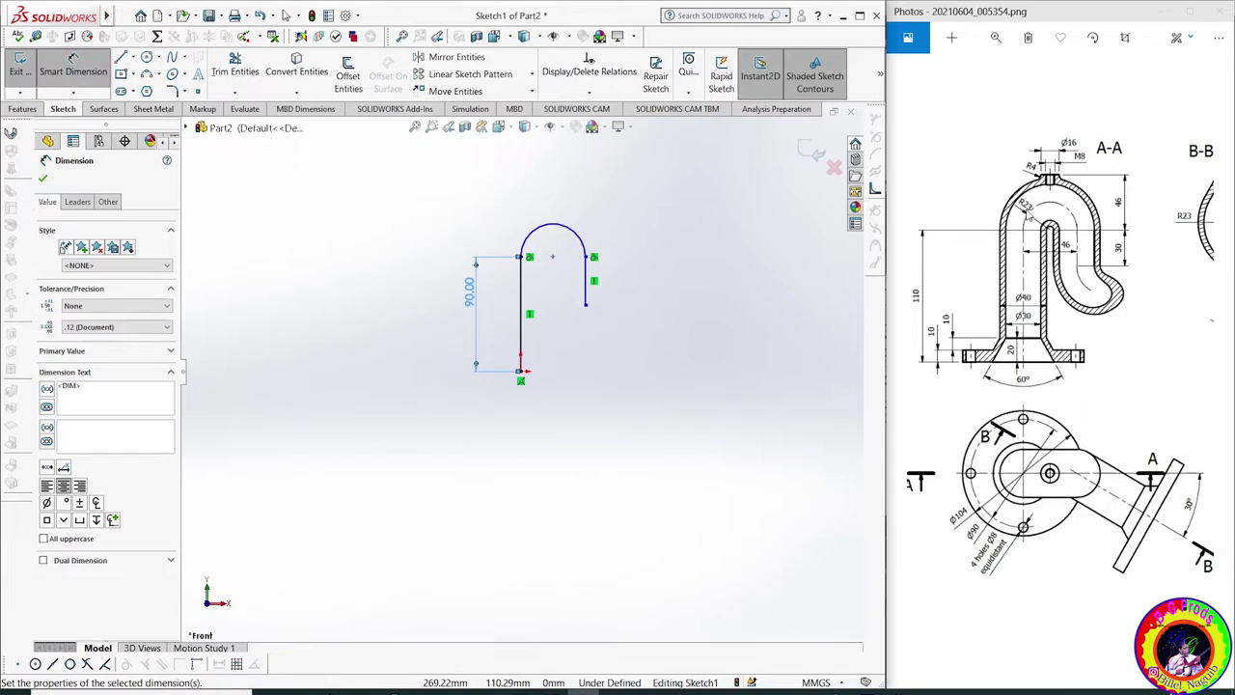
pyautogui.click(521, 207)
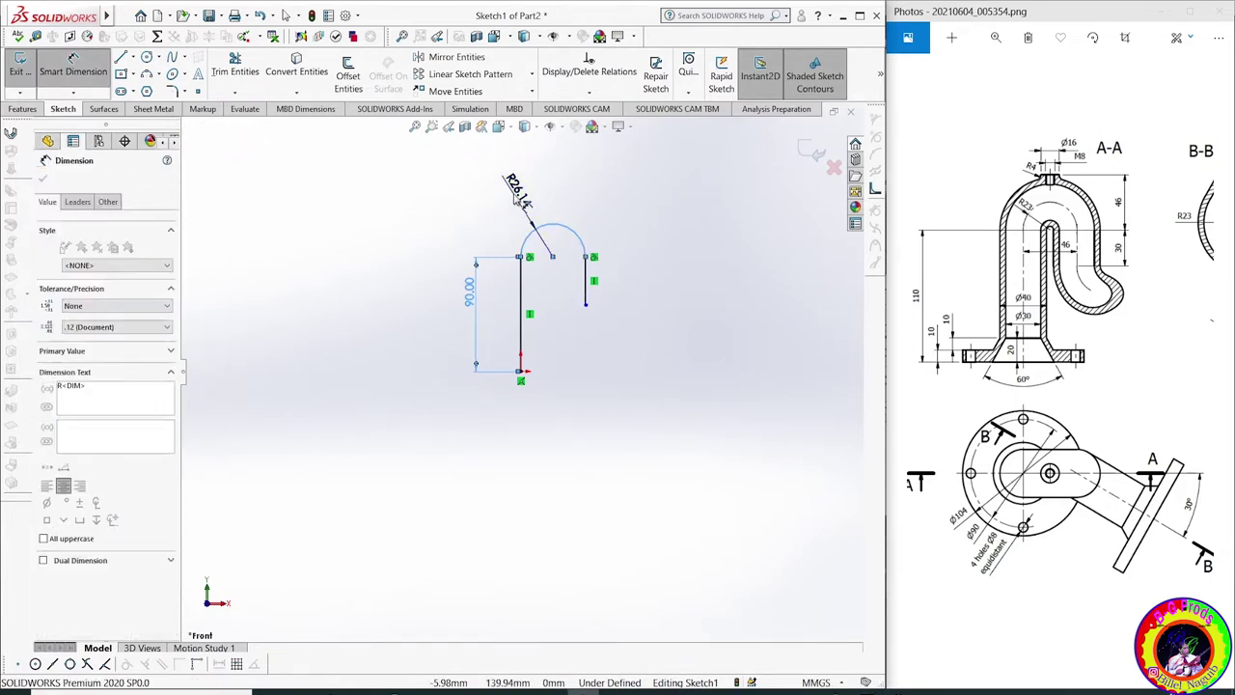
pyautogui.click(516, 192)
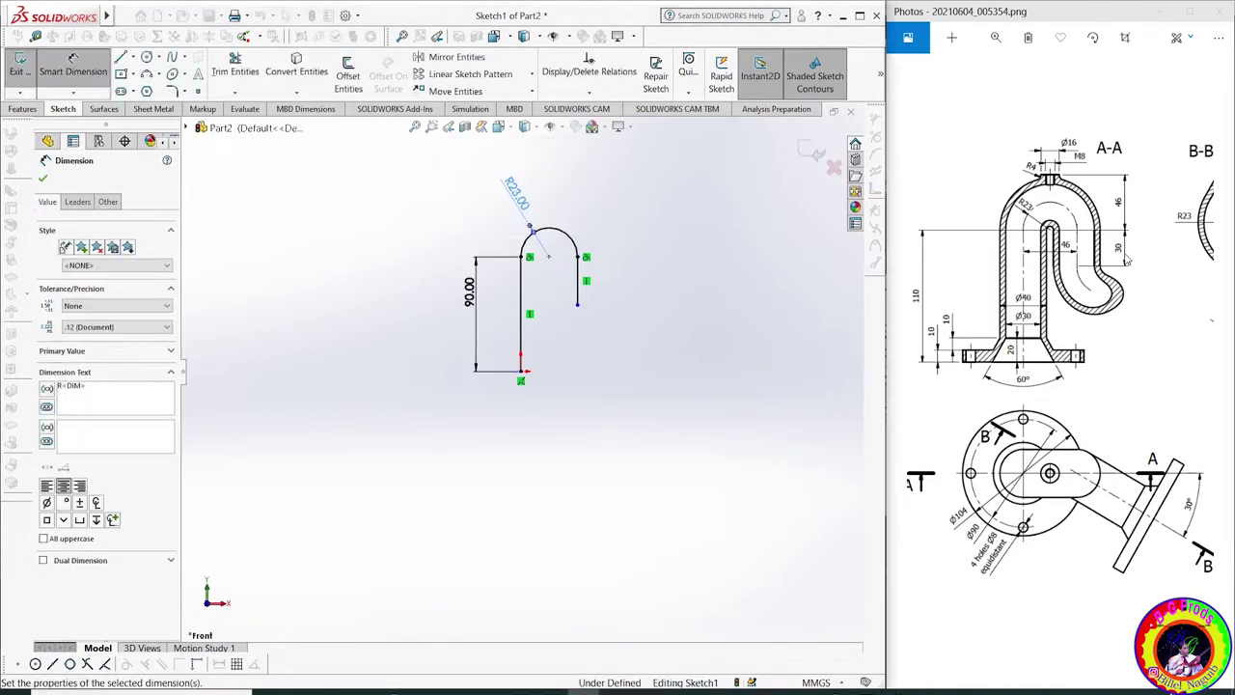
# Dimension the right line to 30, accept the dimensions, and exit the sketch
pyautogui.click(586, 288)
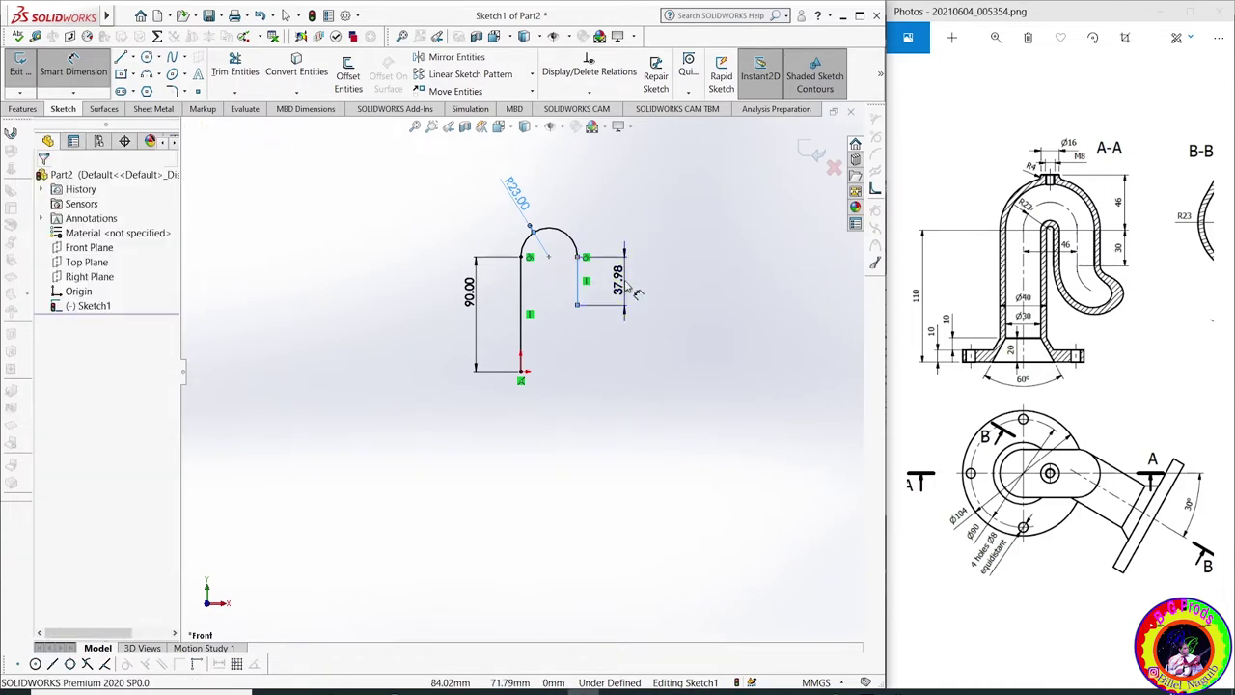
pyautogui.click(636, 291)
pyautogui.write('30')
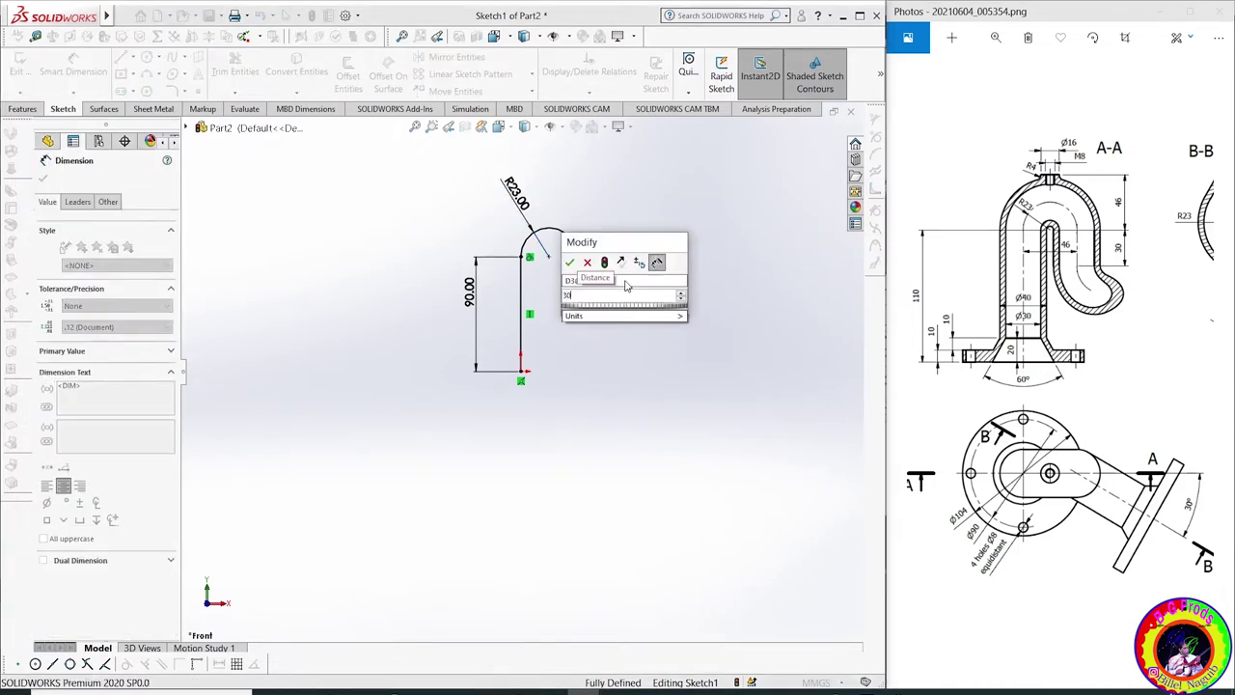
pyautogui.press('Escape')
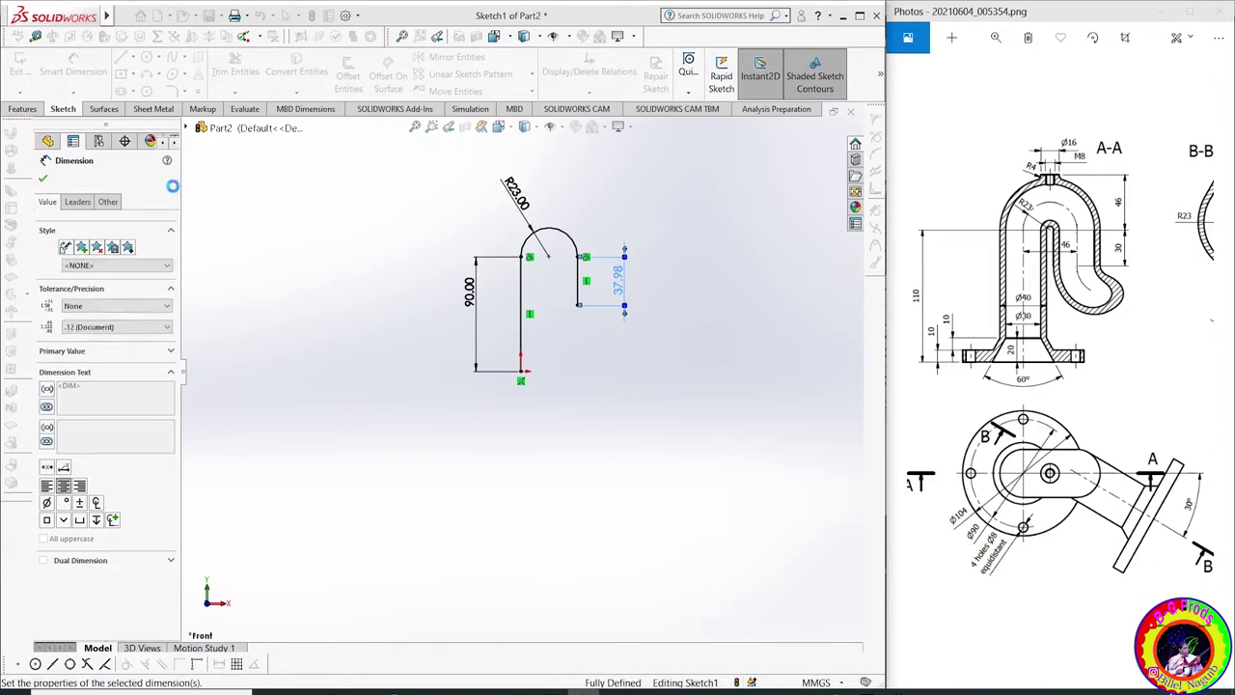
pyautogui.click(42, 179)
pyautogui.click(43, 180)
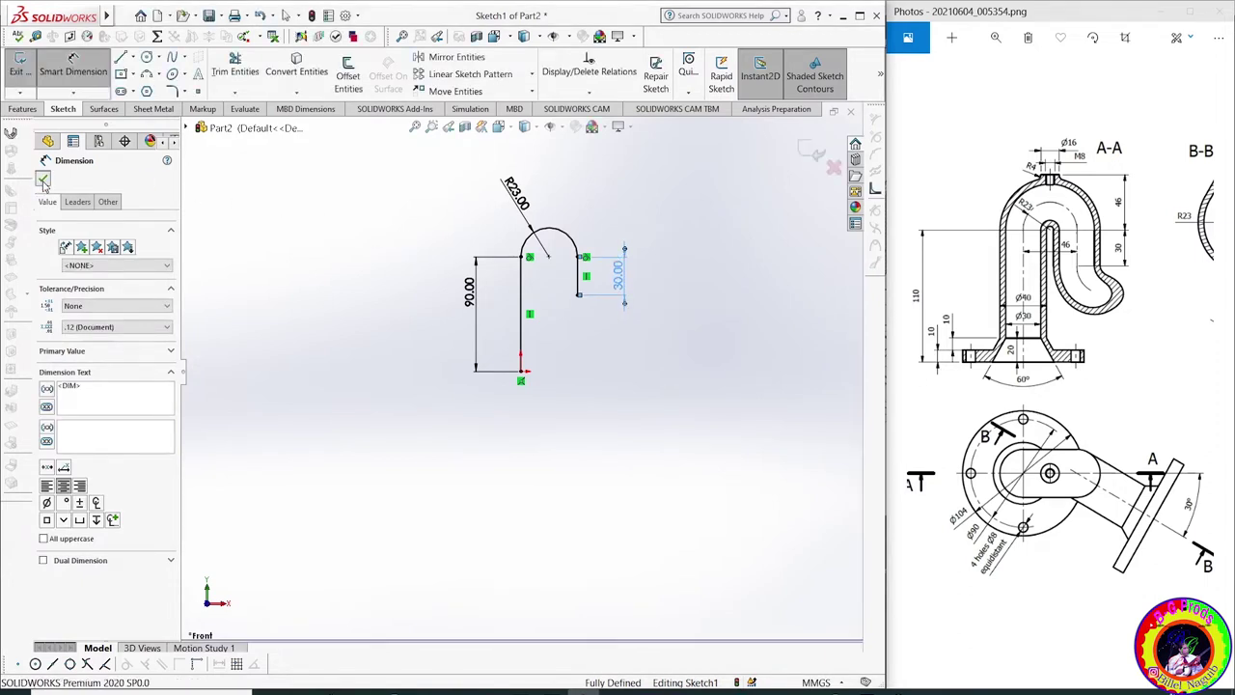
pyautogui.click(818, 154)
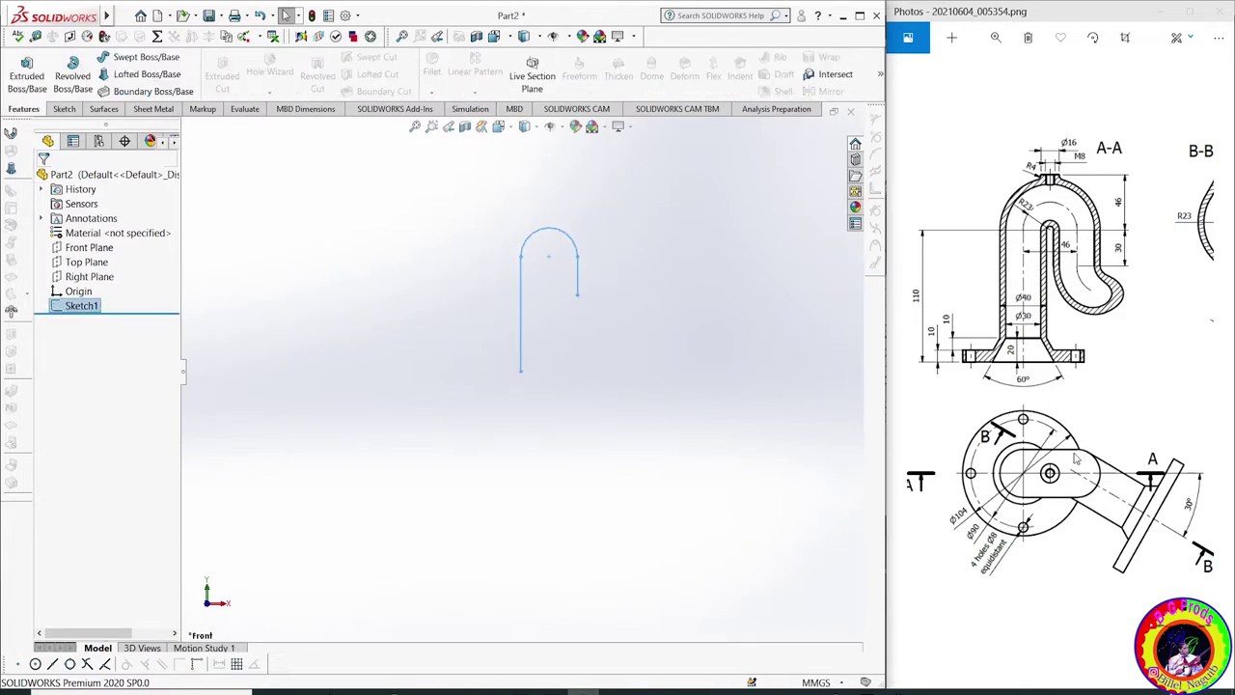
# Bring section B-B of the reference drawing into view and reselect the Front Plane
pyautogui.hscroll(3, 1075, 460)
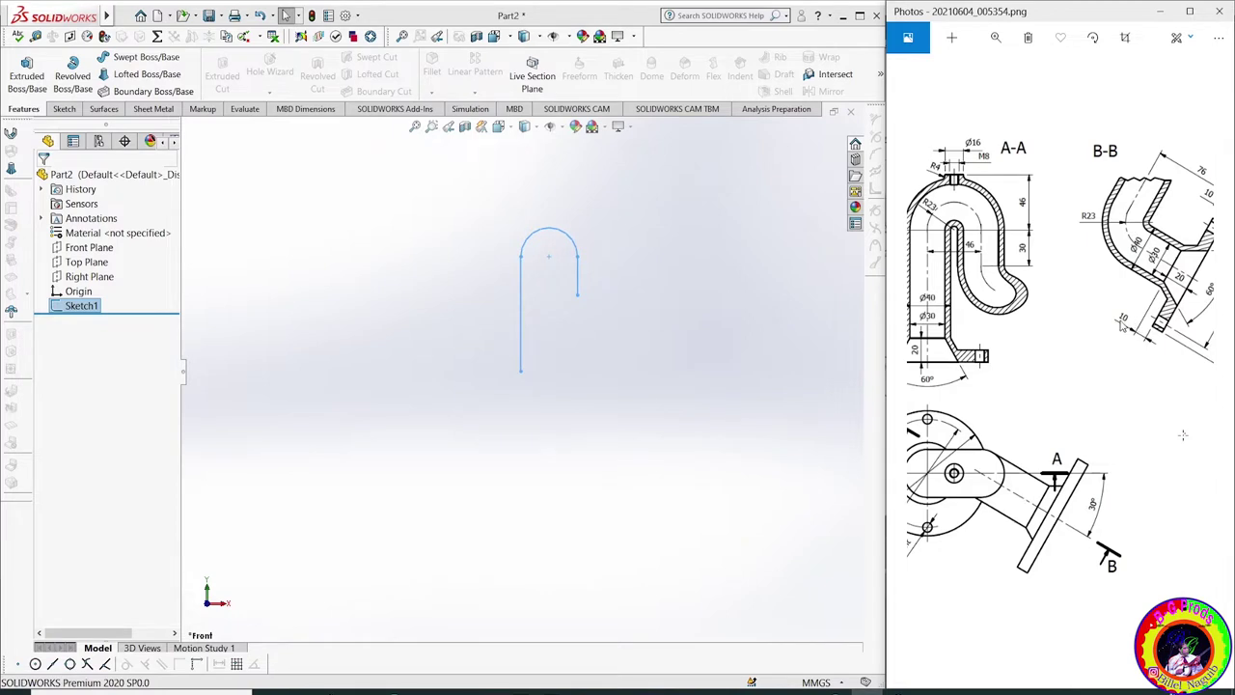
pyautogui.moveTo(1183, 435); pyautogui.dragTo(1143, 435)
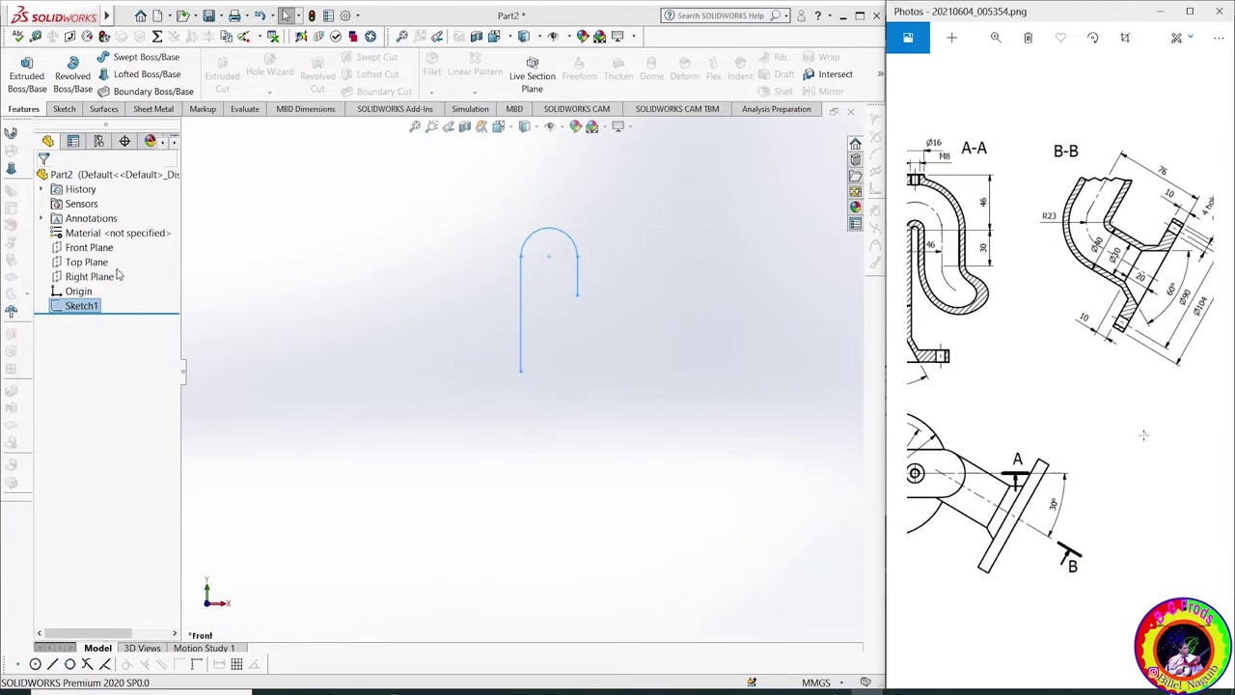
pyautogui.click(82, 247)
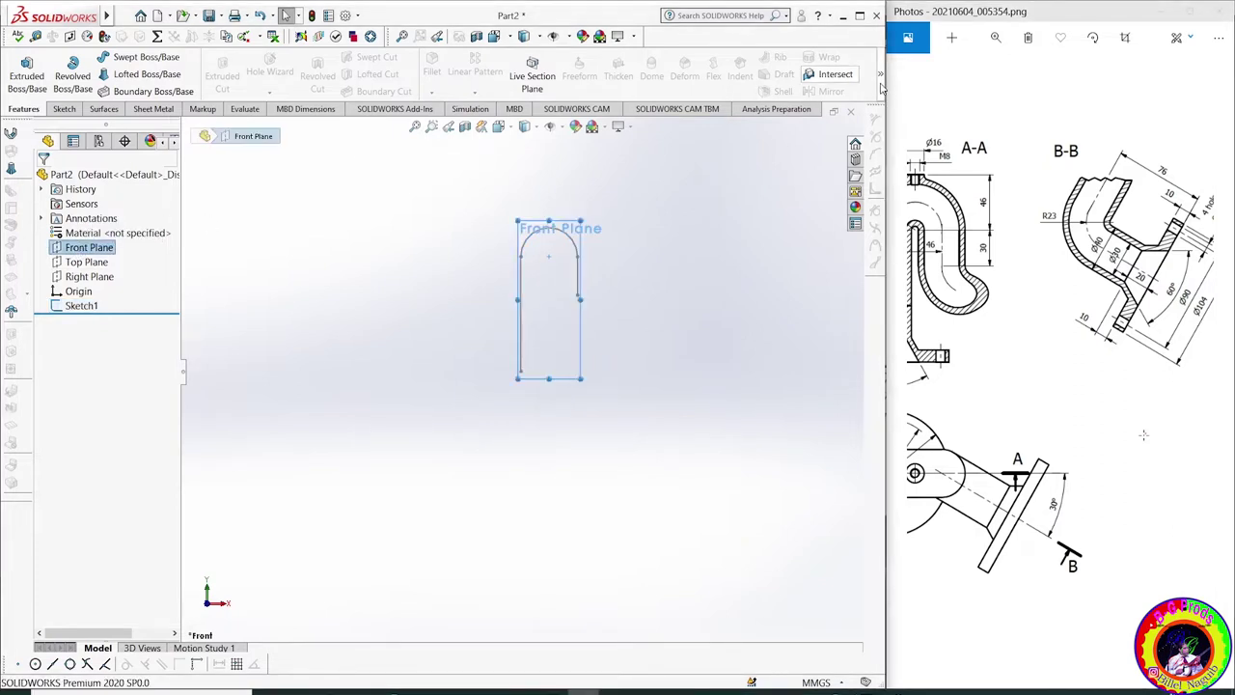
# Create Plane1 through Sketch1's short end line, angled 30° from the Front Plane
pyautogui.click(827, 120)
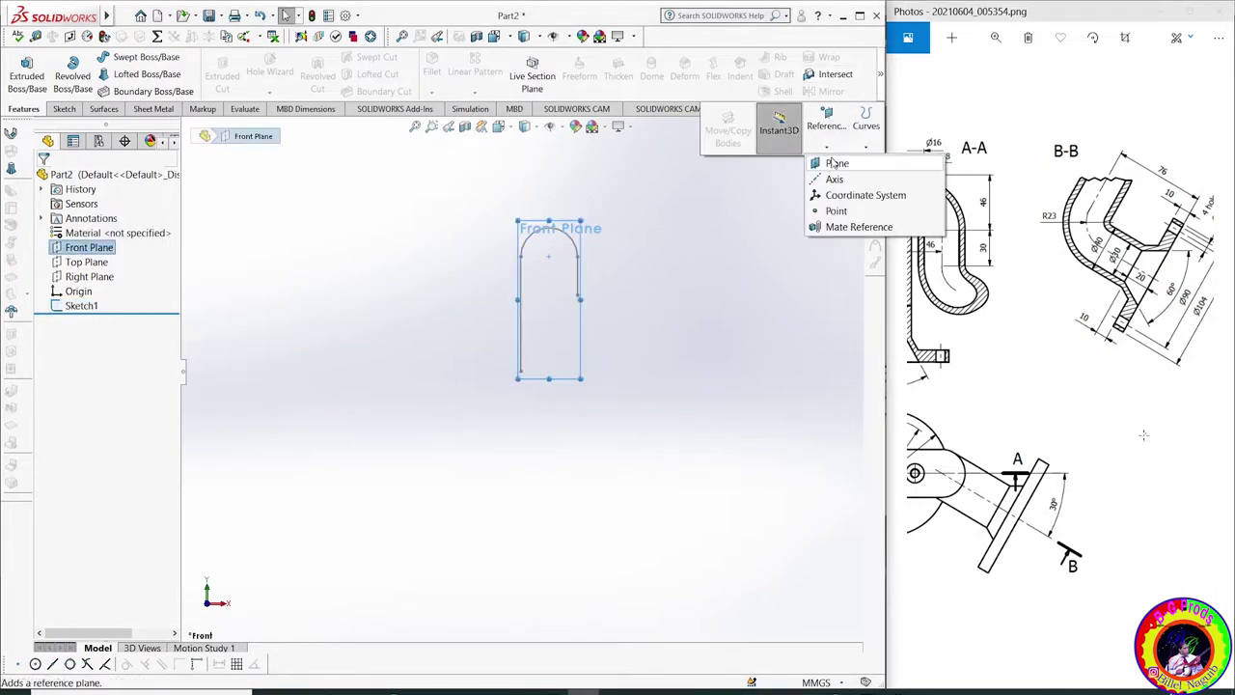
pyautogui.click(835, 164)
pyautogui.scroll(-3, 667, 294)
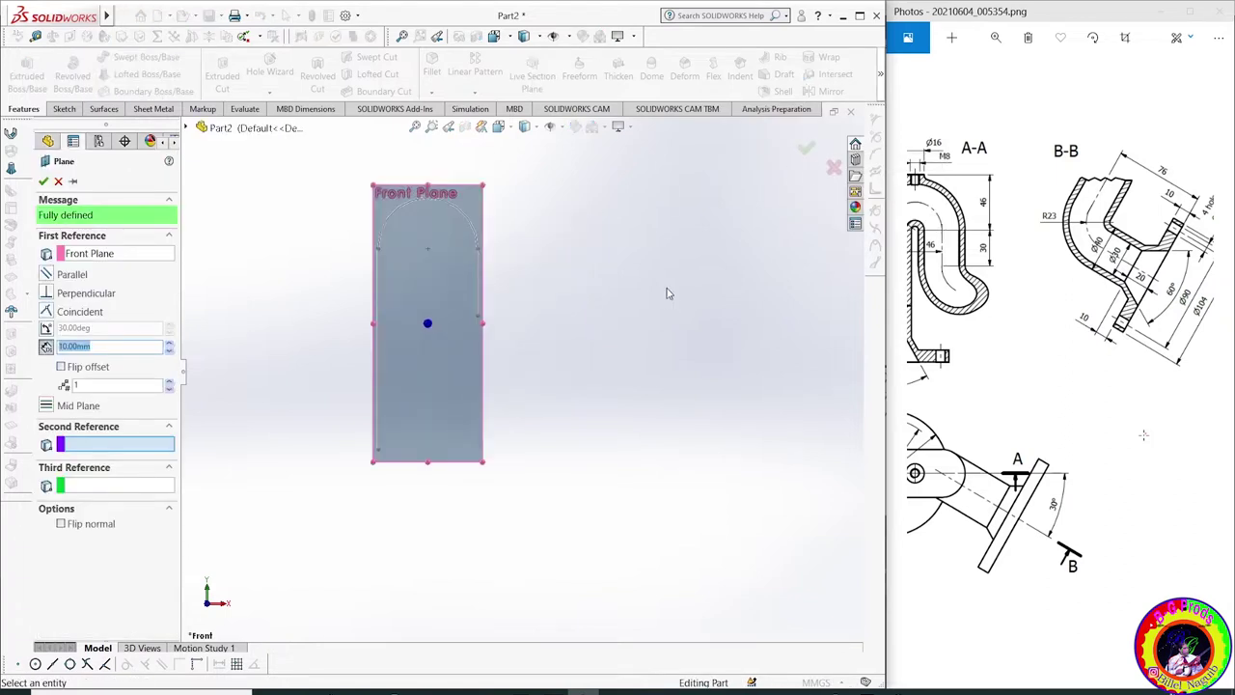
pyautogui.moveTo(666, 293)
pyautogui.mouseDown(button='middle')
pyautogui.moveTo(629, 298)
pyautogui.moveTo(601, 328)
pyautogui.moveTo(471, 291)
pyautogui.mouseUp(button='middle')
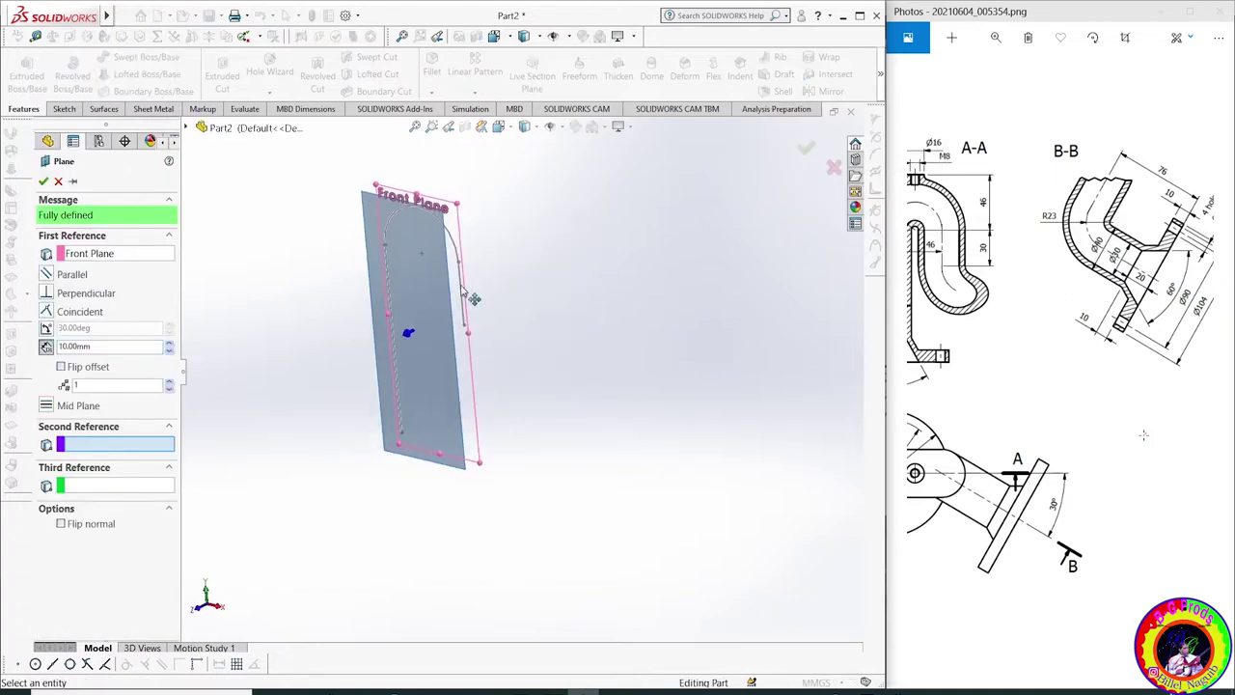
pyautogui.click(462, 292)
pyautogui.moveTo(576, 350)
pyautogui.mouseDown(button='middle')
pyautogui.moveTo(601, 380)
pyautogui.moveTo(264, 350)
pyautogui.moveTo(363, 359)
pyautogui.mouseUp(button='middle')
pyautogui.moveTo(530, 371); pyautogui.dragTo(529, 441, button='middle')
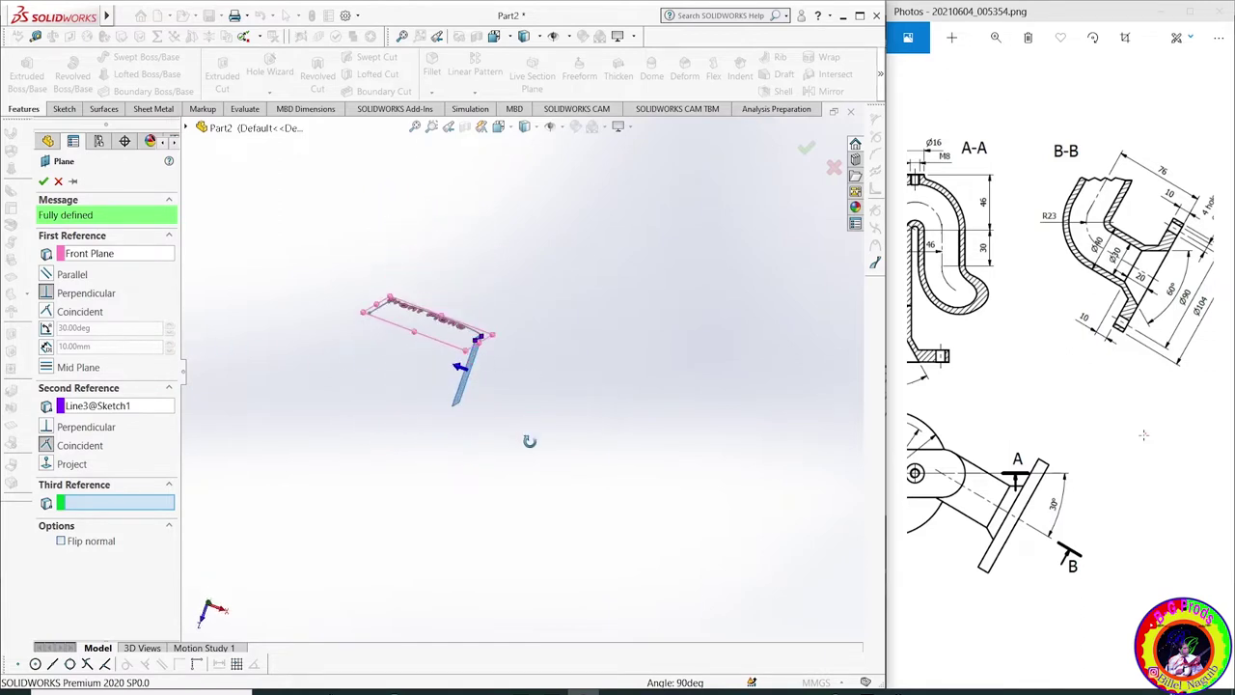
pyautogui.click(48, 329)
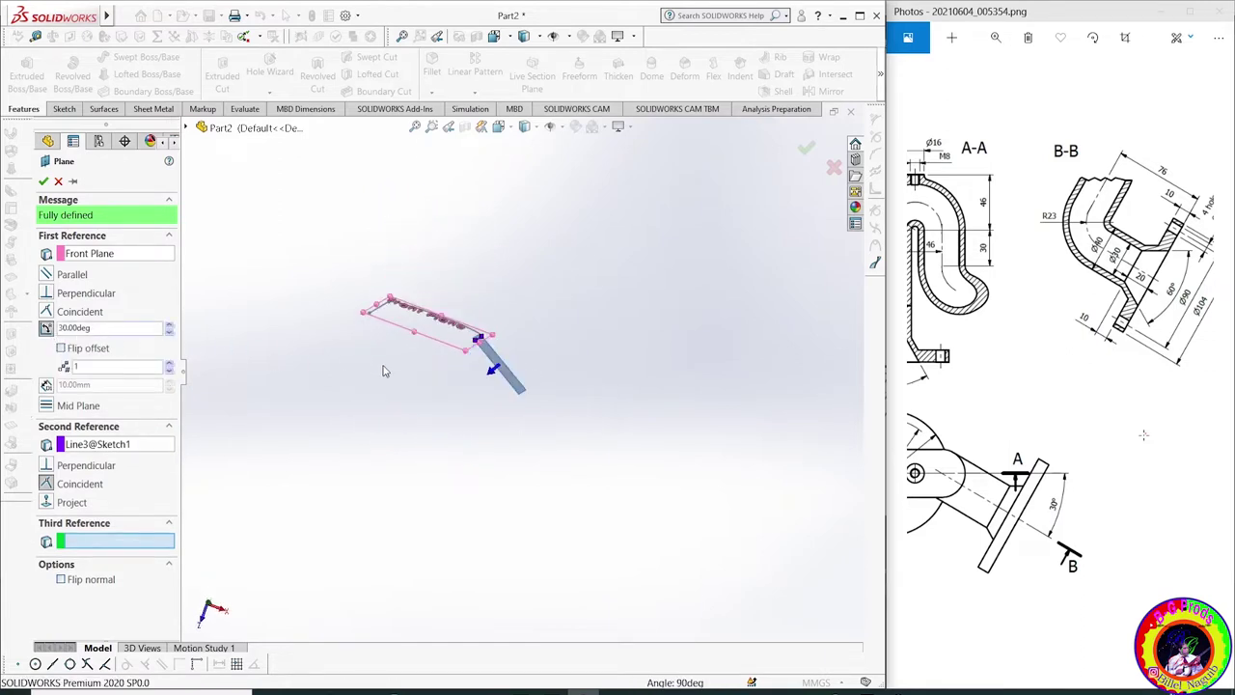
pyautogui.moveTo(383, 371)
pyautogui.mouseDown(button='middle')
pyautogui.moveTo(450, 295)
pyautogui.moveTo(408, 254)
pyautogui.moveTo(446, 218)
pyautogui.moveTo(456, 273)
pyautogui.mouseUp(button='middle')
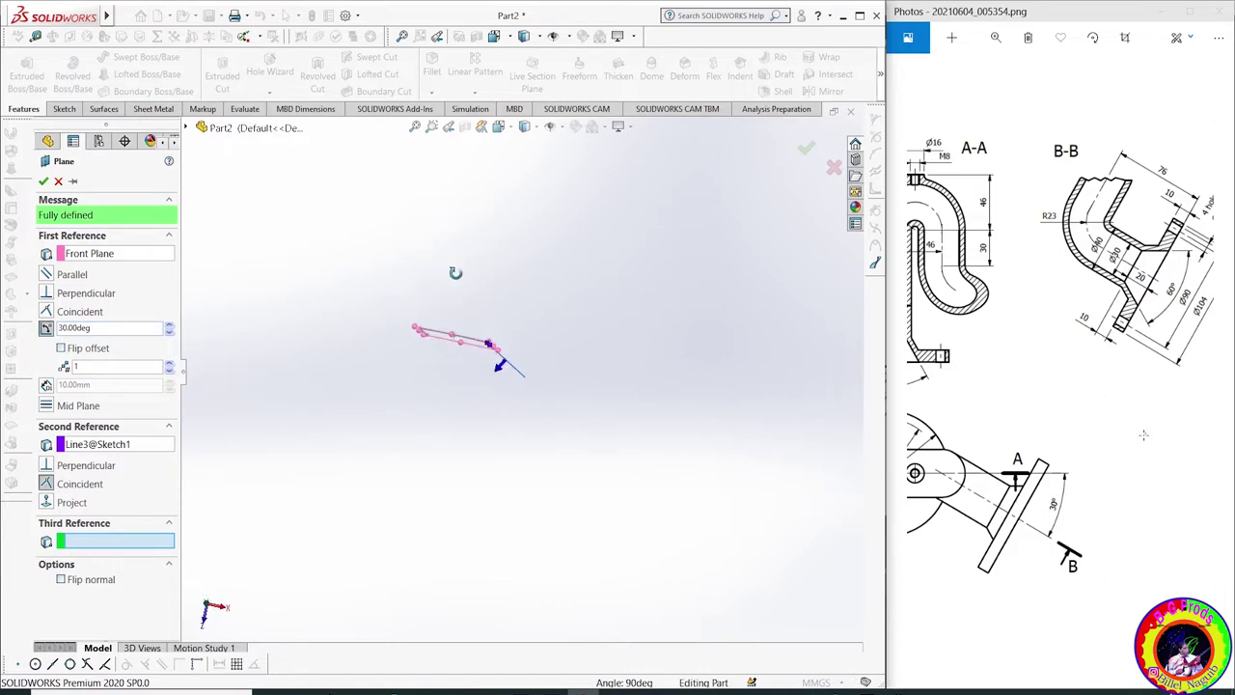
pyautogui.moveTo(527, 382); pyautogui.dragTo(548, 257, button='middle')
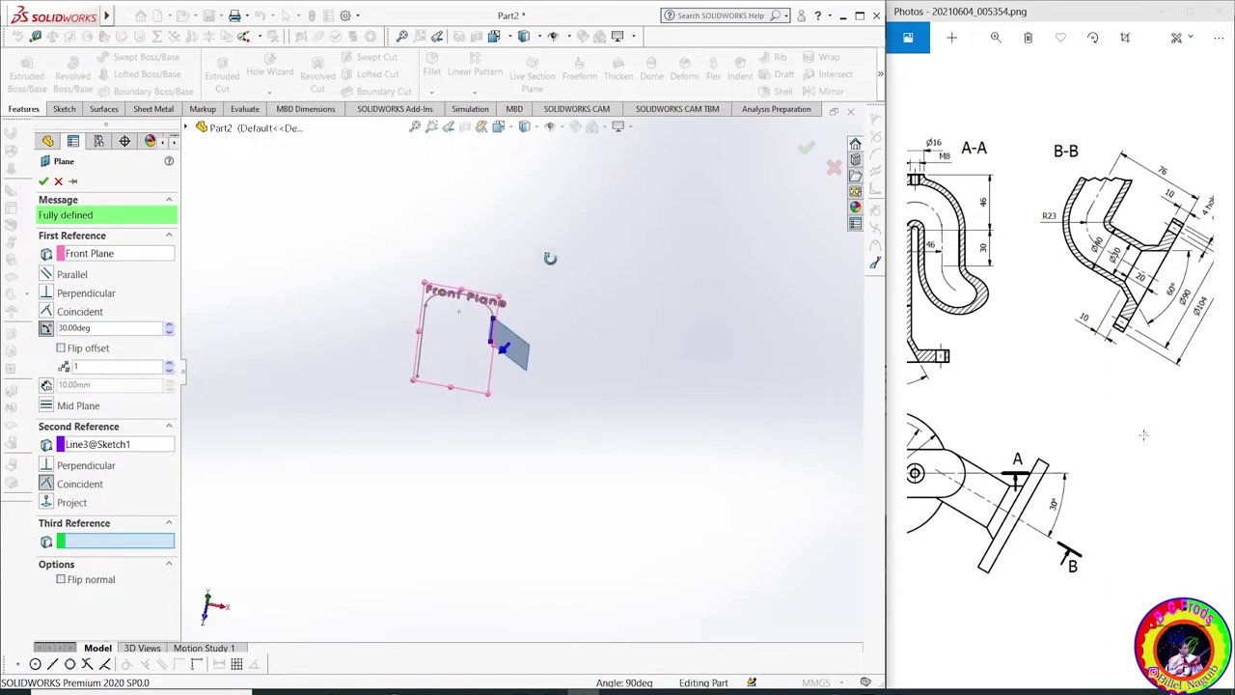
pyautogui.click(44, 183)
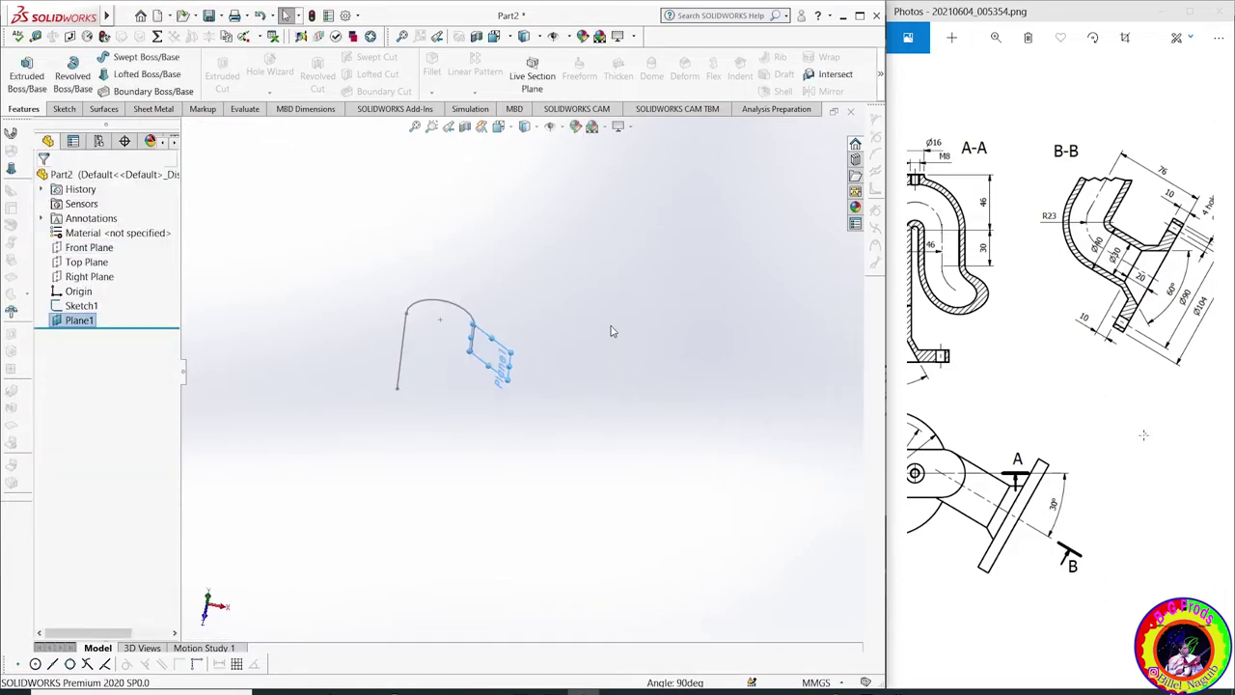
# Open a new sketch on Plane1 and view it Normal To
pyautogui.click(488, 355)
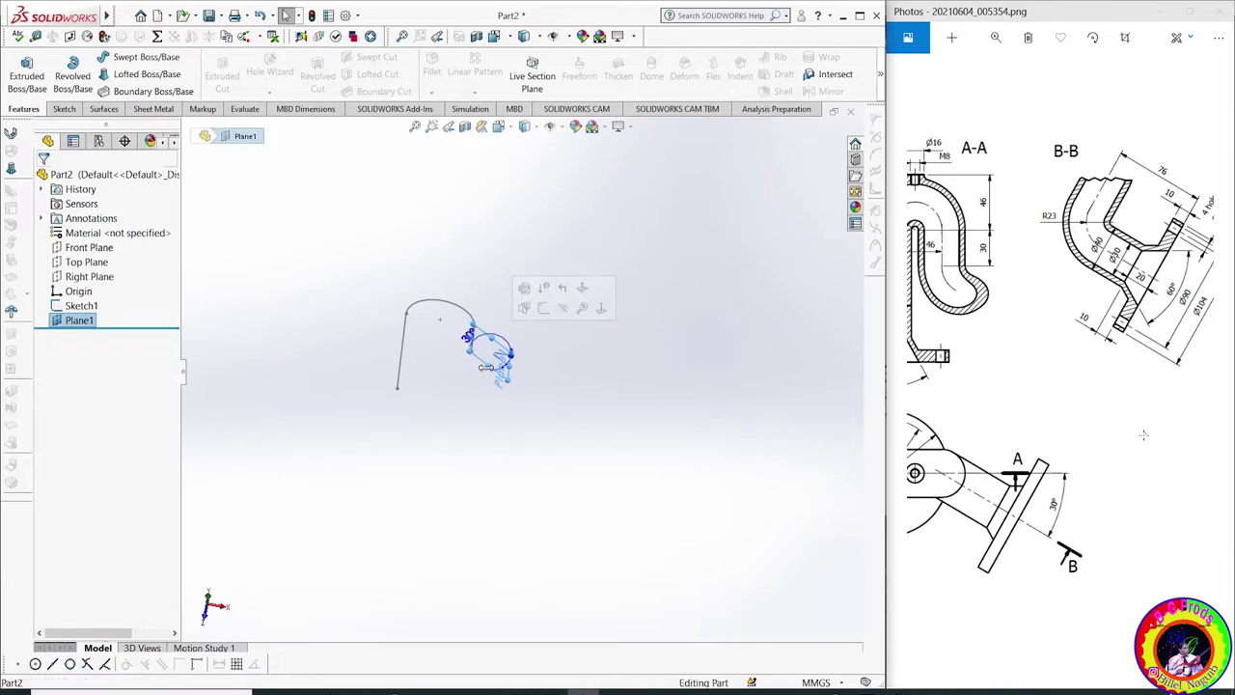
pyautogui.click(542, 314)
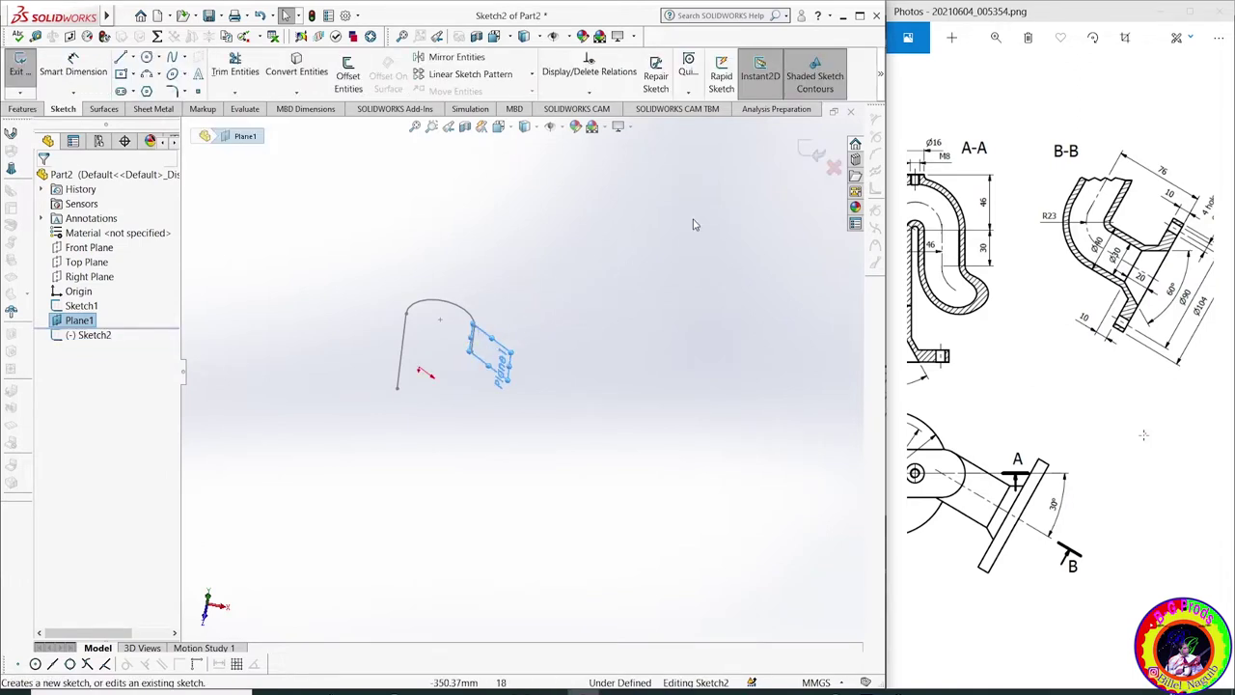
pyautogui.click(880, 75)
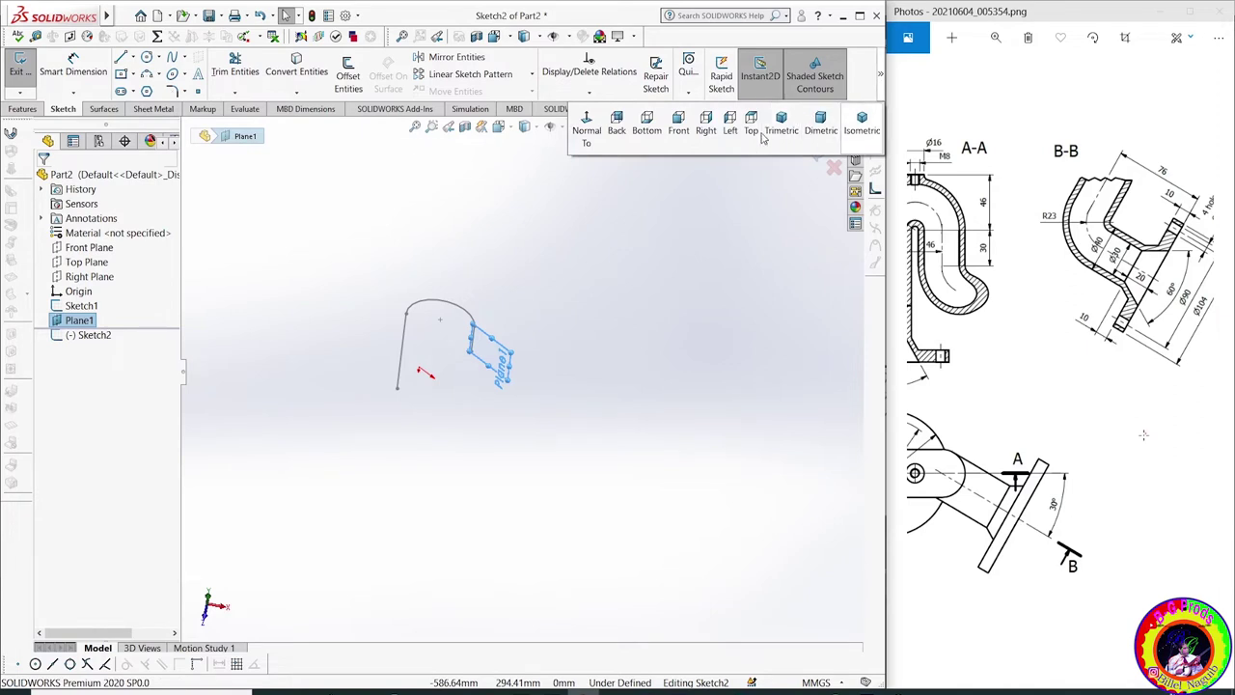
pyautogui.click(586, 124)
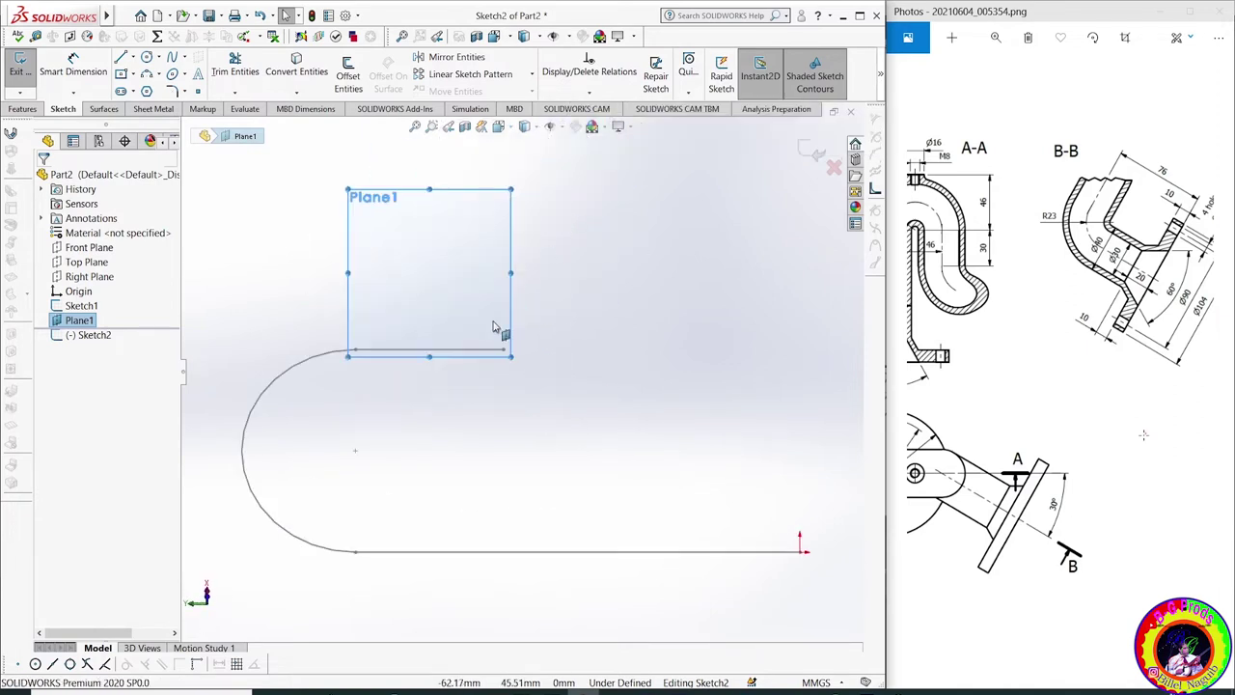
# Draw a 3-point arc from the pipe path's end, then a vertical line upward from its top
pyautogui.click(147, 75)
pyautogui.click(508, 355)
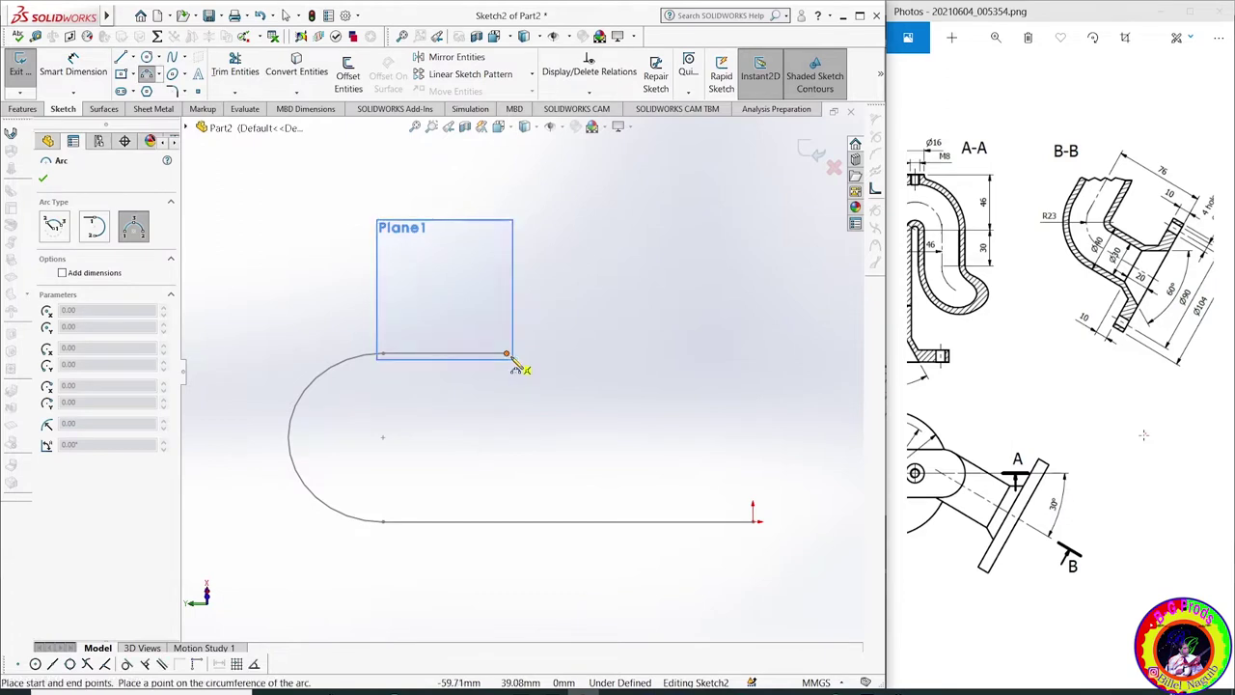
pyautogui.click(565, 263)
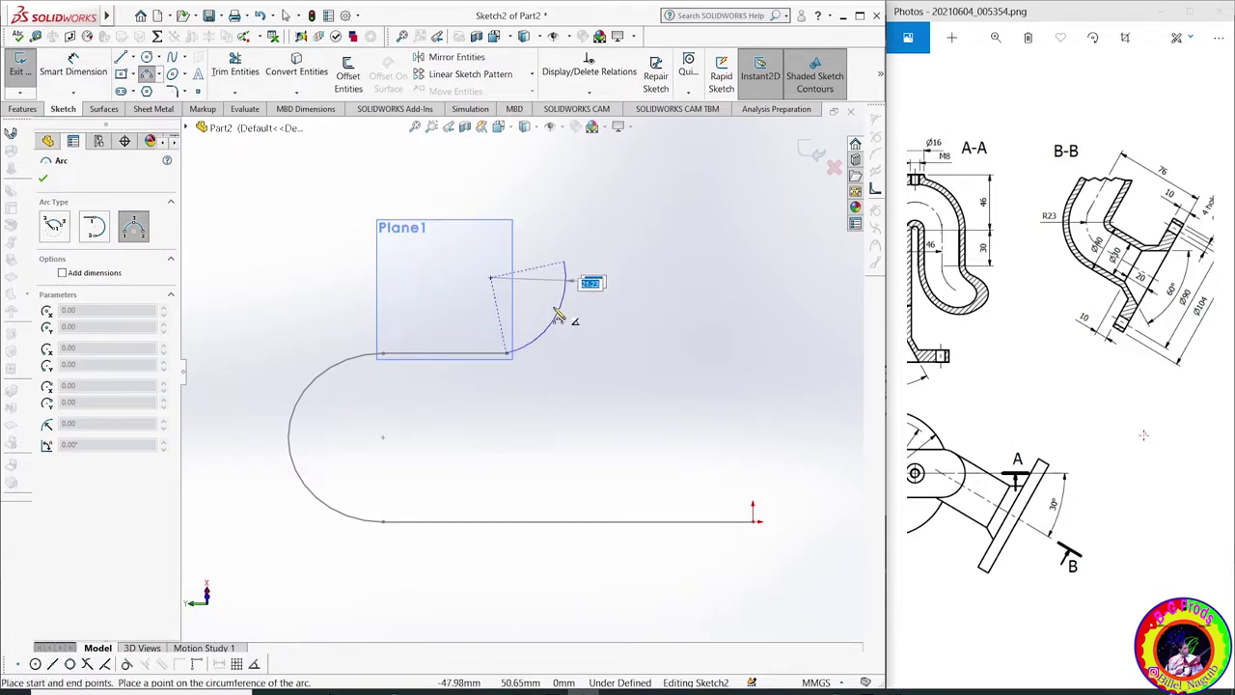
pyautogui.click(567, 319)
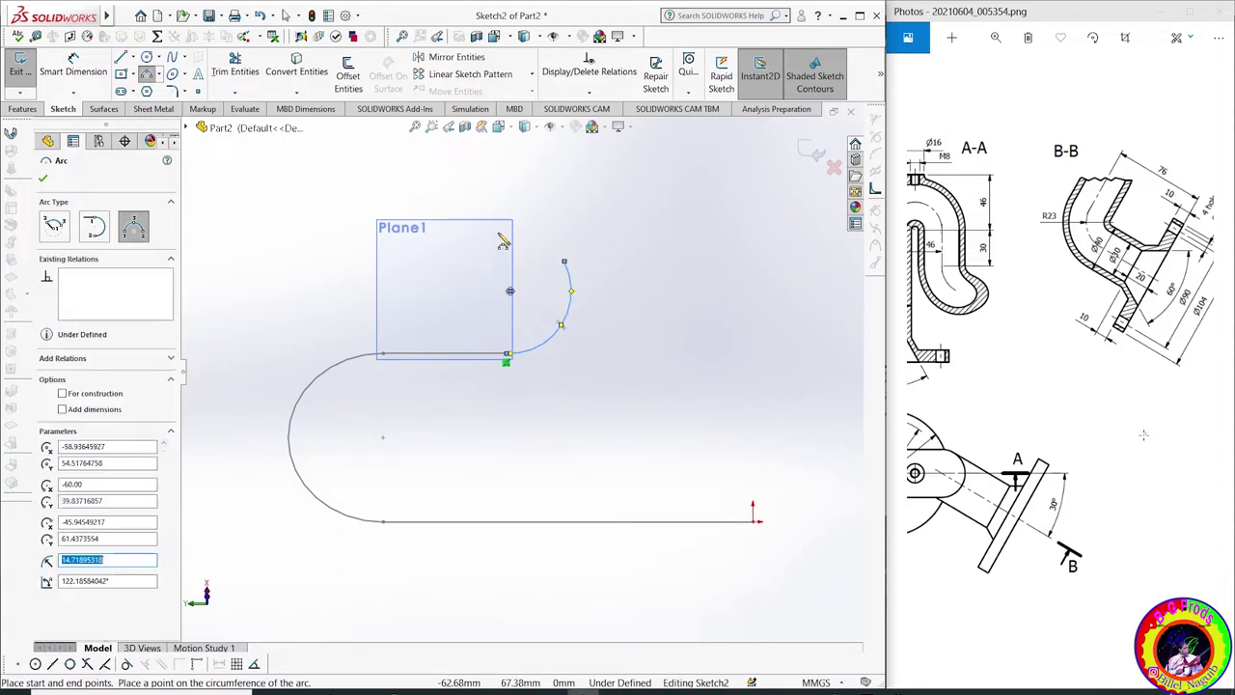
pyautogui.rightClick(526, 196)
pyautogui.click(554, 204)
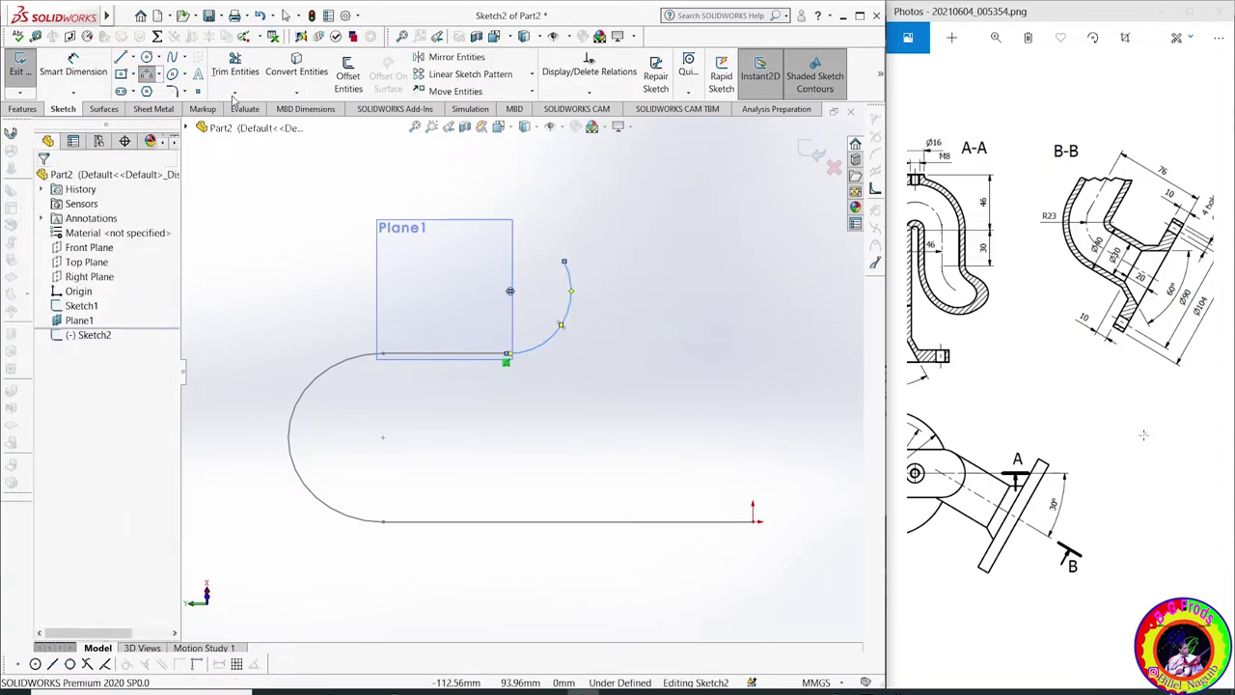
pyautogui.click(121, 59)
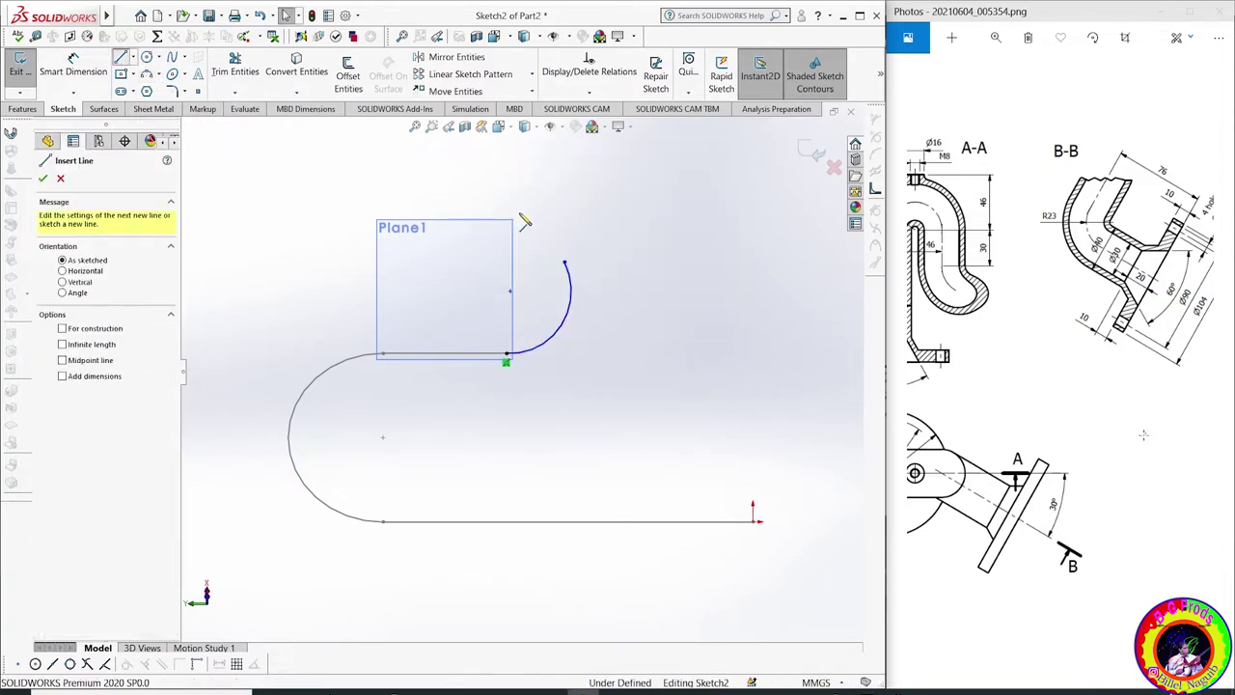
pyautogui.click(565, 263)
pyautogui.click(564, 156)
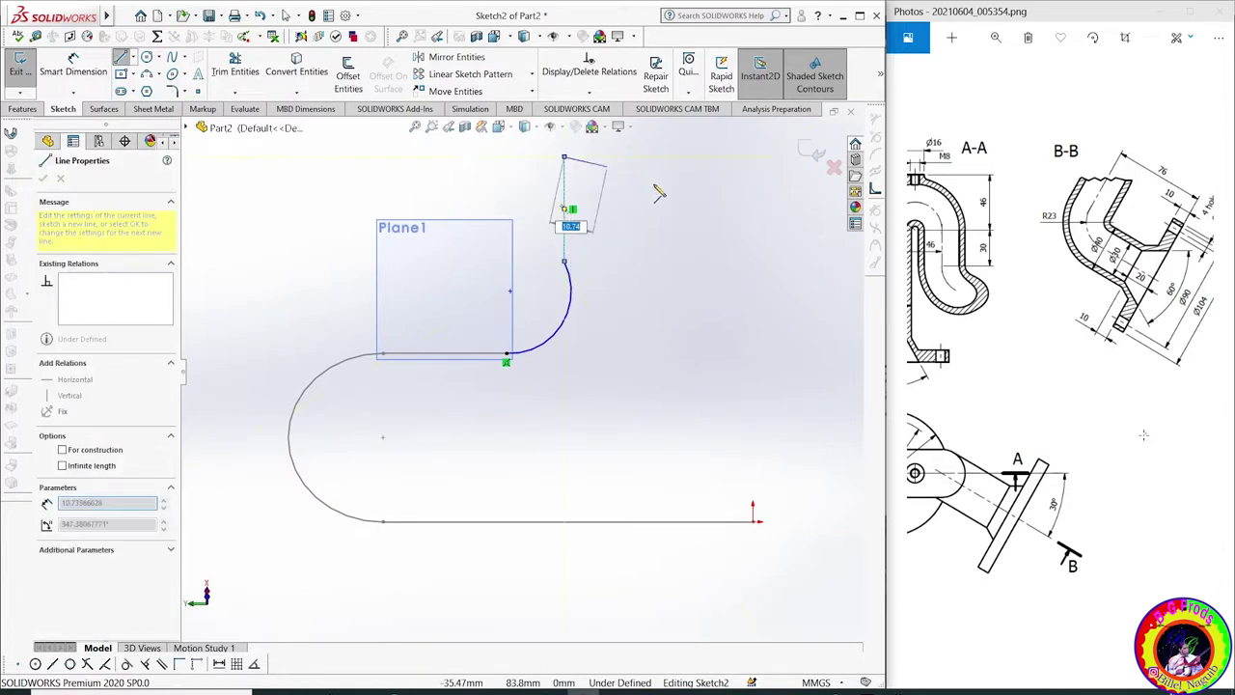
pyautogui.rightClick(673, 197)
pyautogui.click(684, 207)
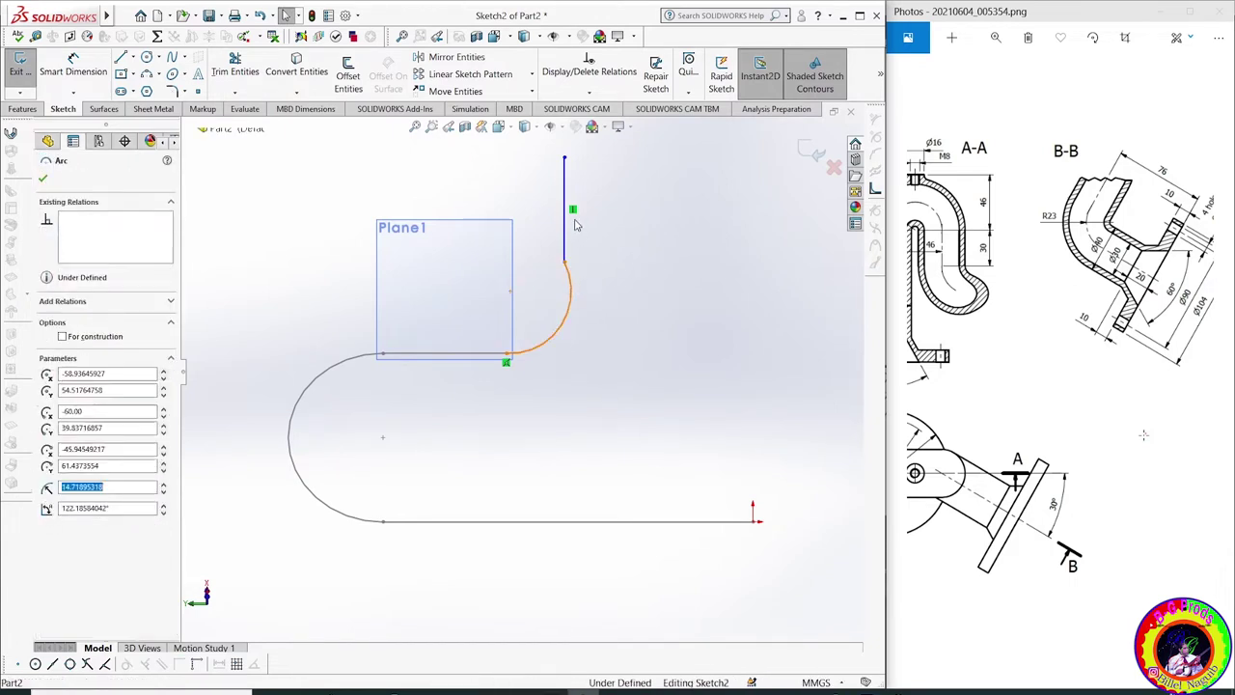
# Make the arc tangent to the vertical line and to Sketch1's end line
pyautogui.click(565, 260)
pyautogui.click(565, 241)
pyautogui.keyDown('ctrl'); pyautogui.click(568, 294); pyautogui.keyUp('ctrl')
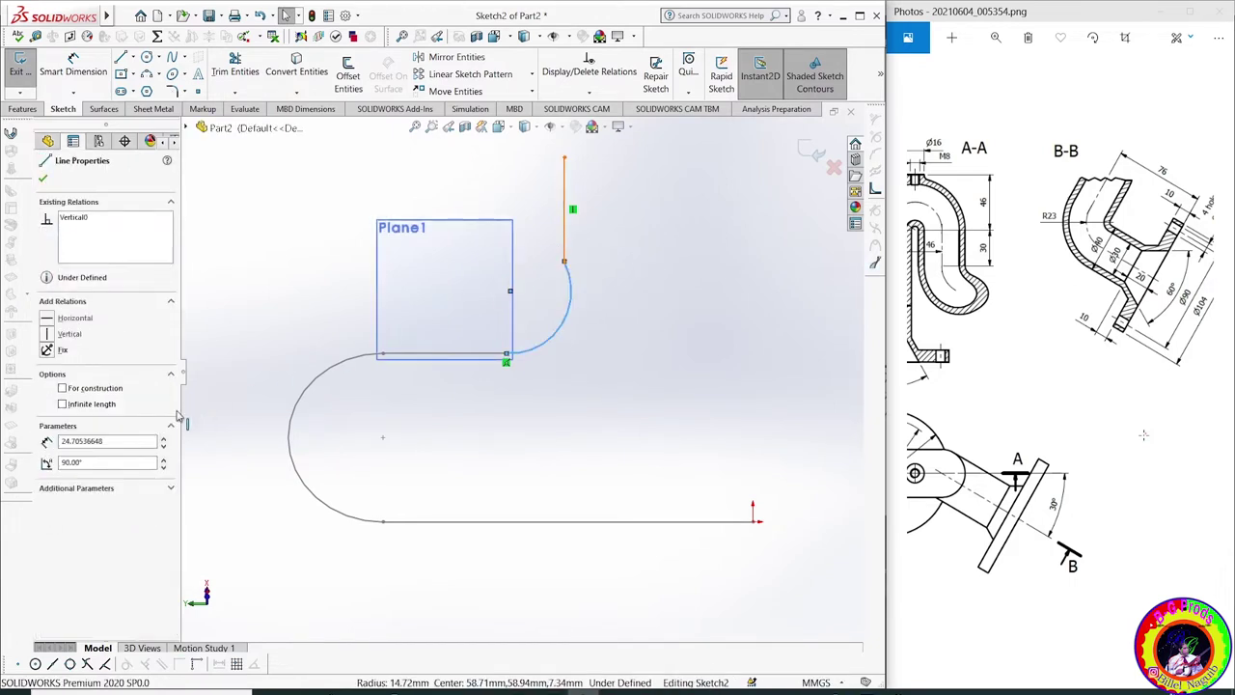
pyautogui.click(46, 393)
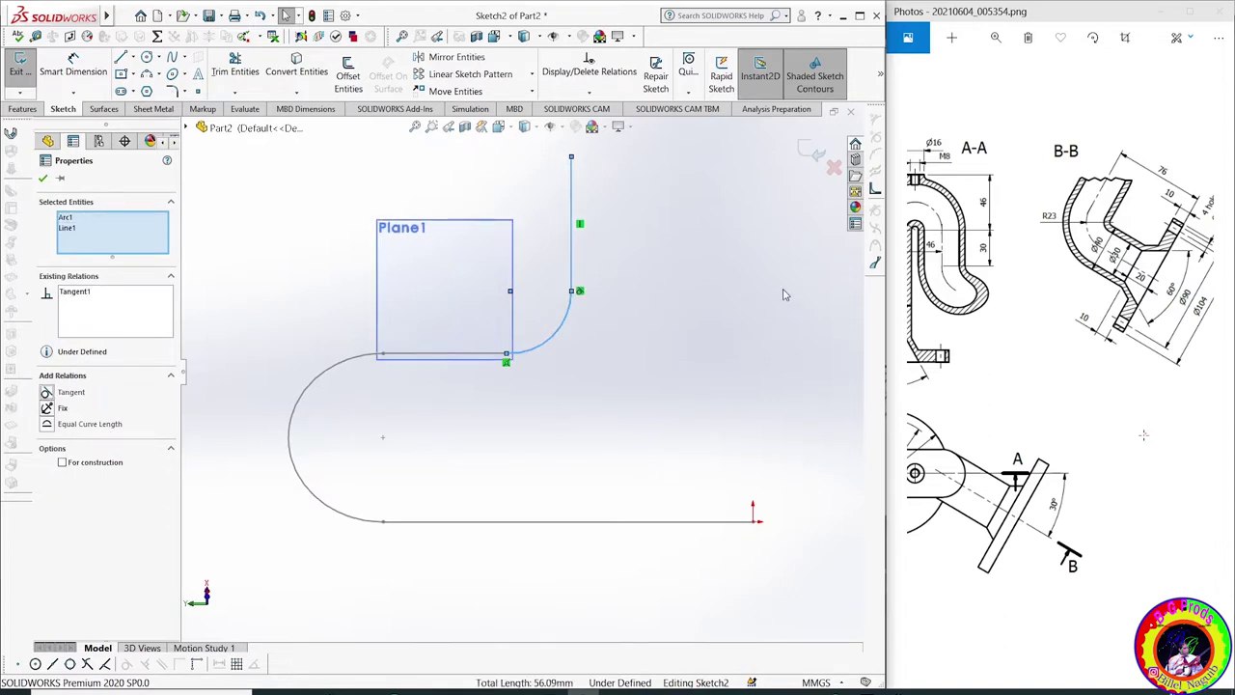
pyautogui.press('Escape')
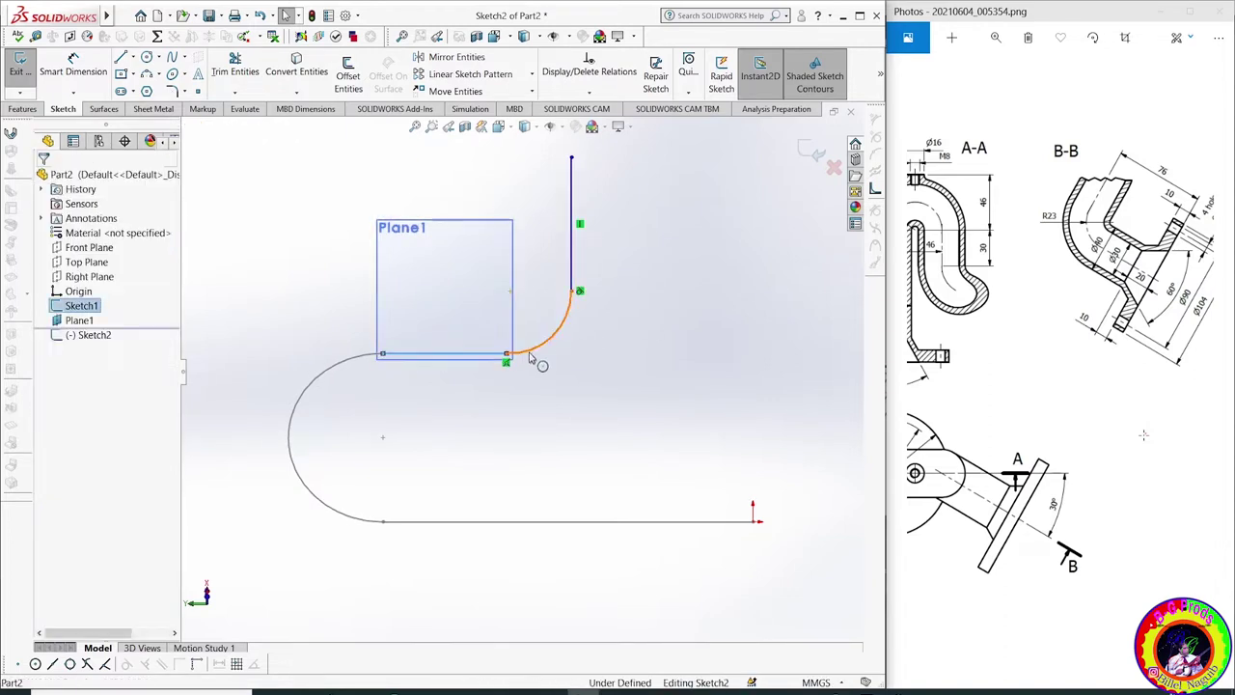
pyautogui.click(540, 350)
pyautogui.keyDown('ctrl'); pyautogui.click(508, 363); pyautogui.keyUp('ctrl')
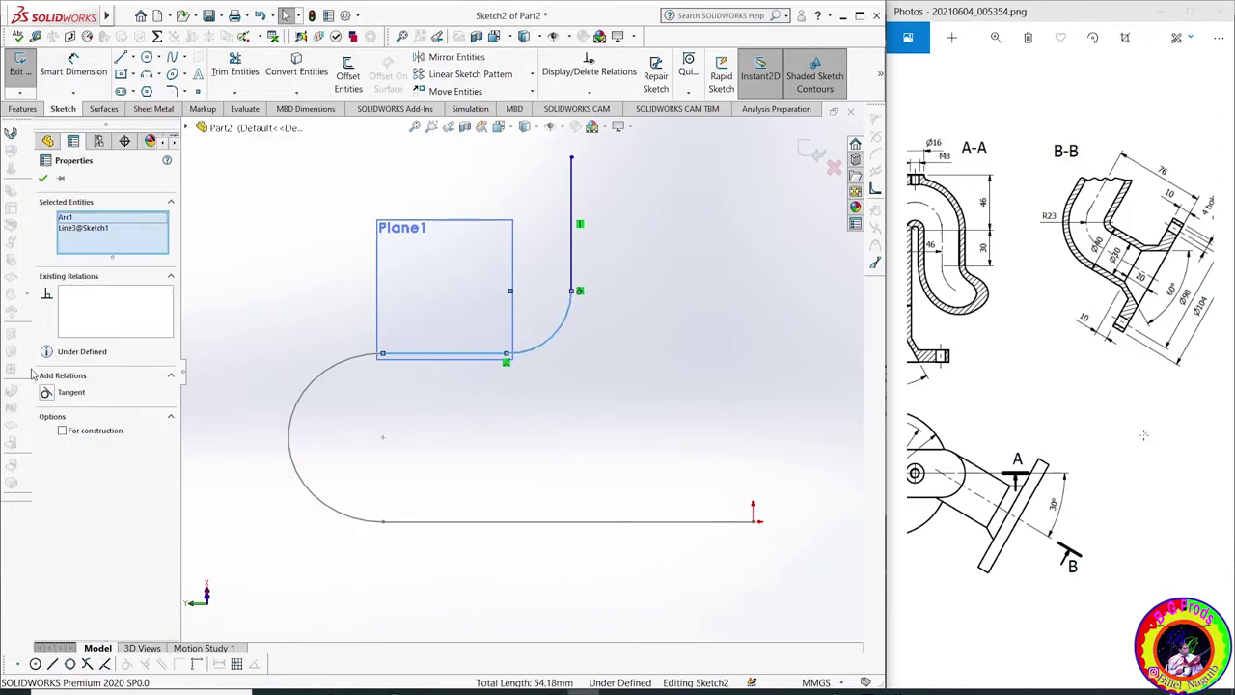
pyautogui.click(46, 393)
# Dimension the Sketch2 arc with a radius of 23
pyautogui.click(634, 406)
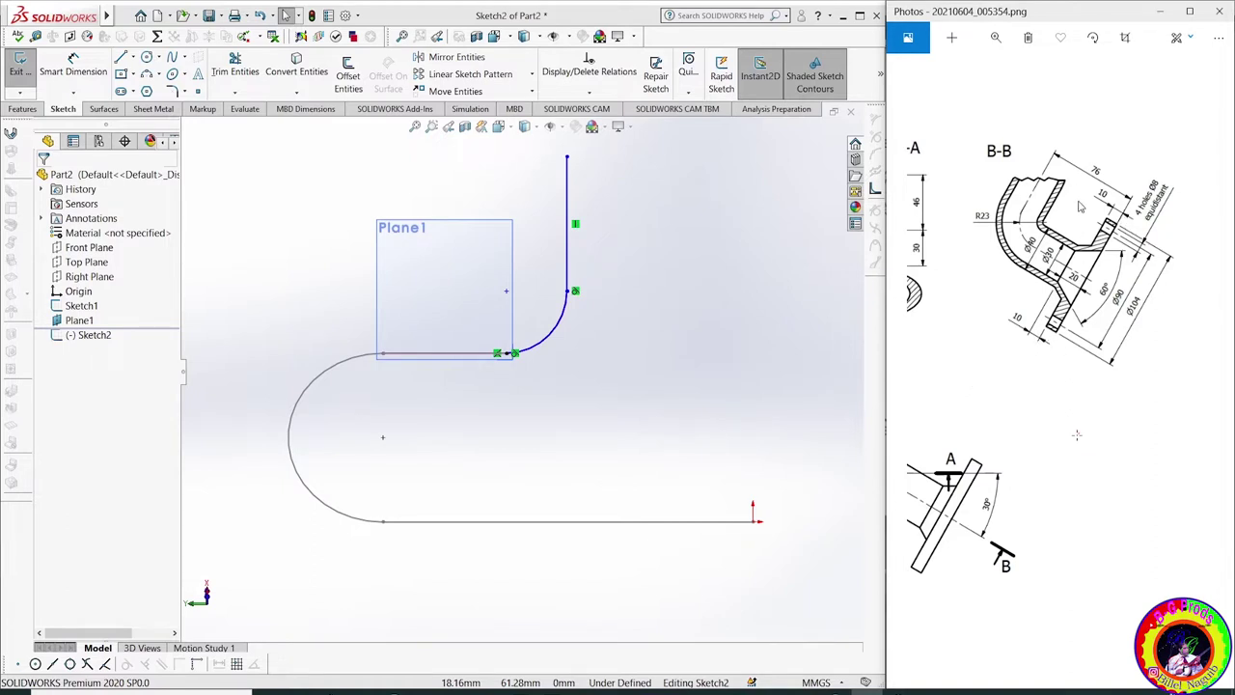
pyautogui.click(72, 63)
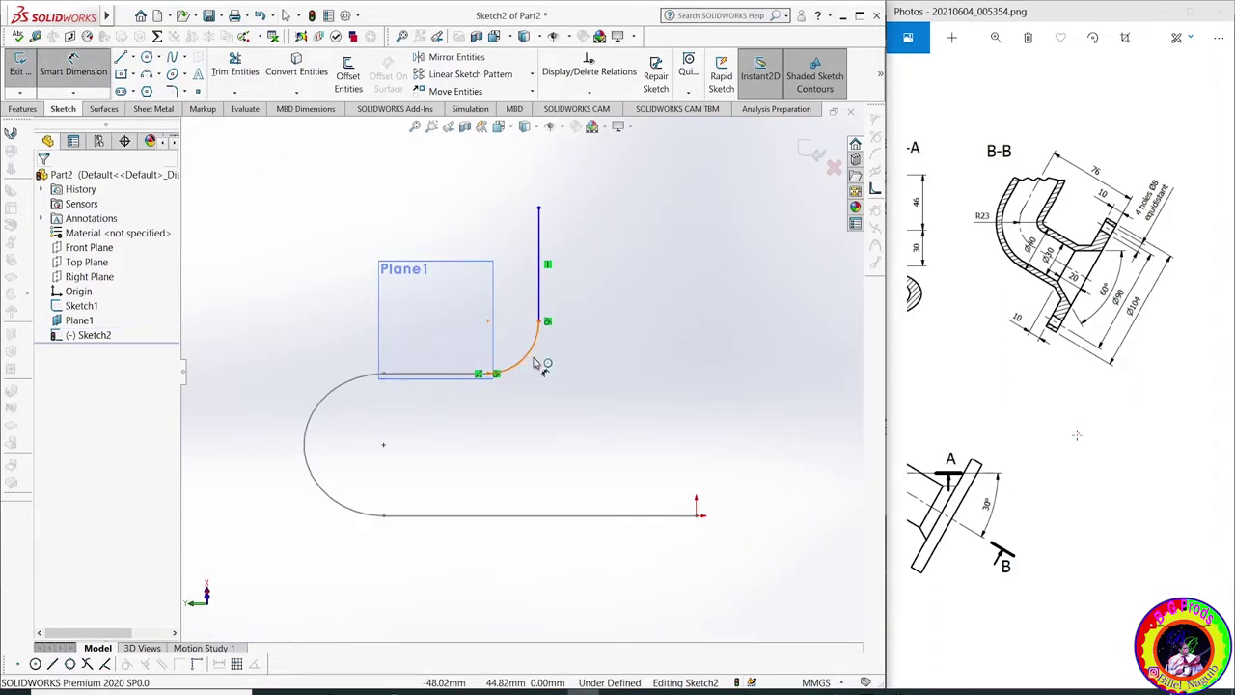
pyautogui.click(535, 363)
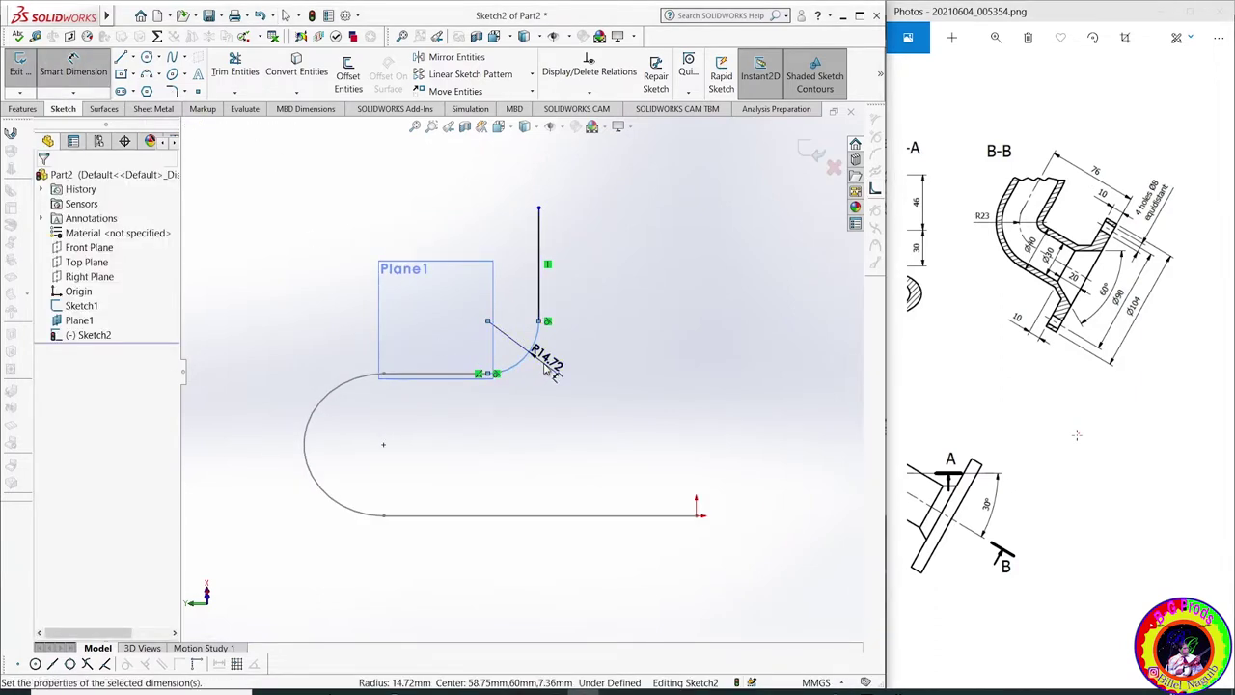
pyautogui.click(546, 365)
pyautogui.press('Return')
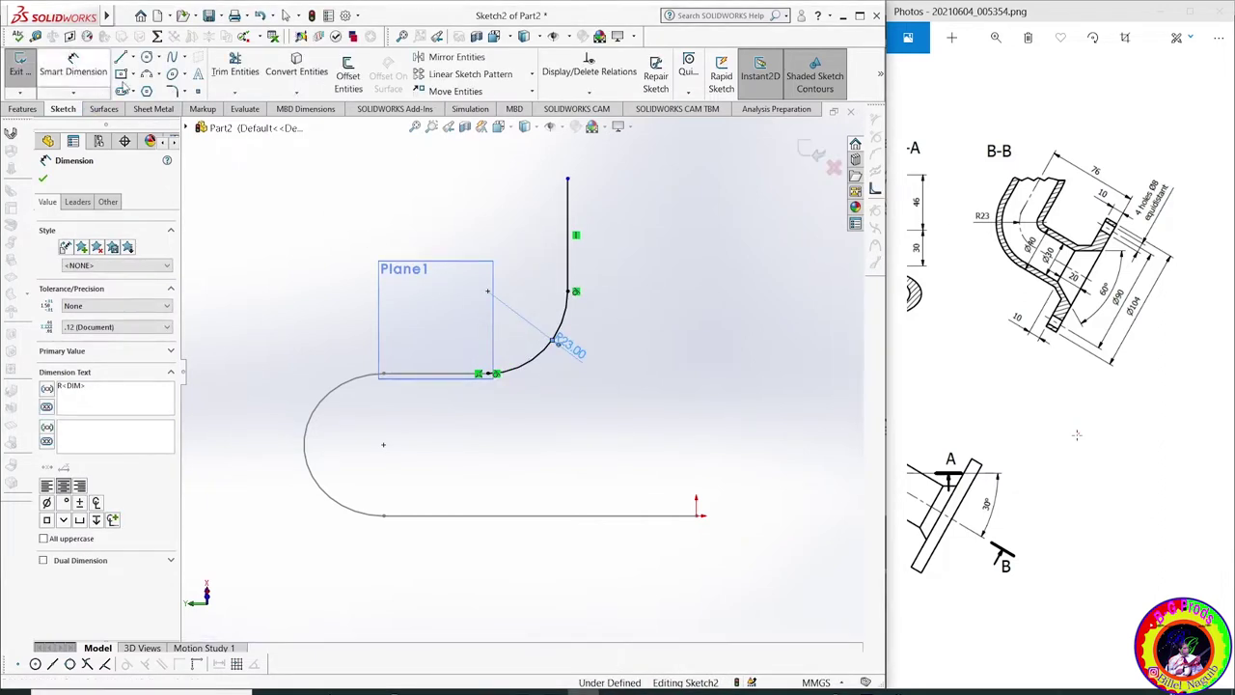
pyautogui.click(73, 60)
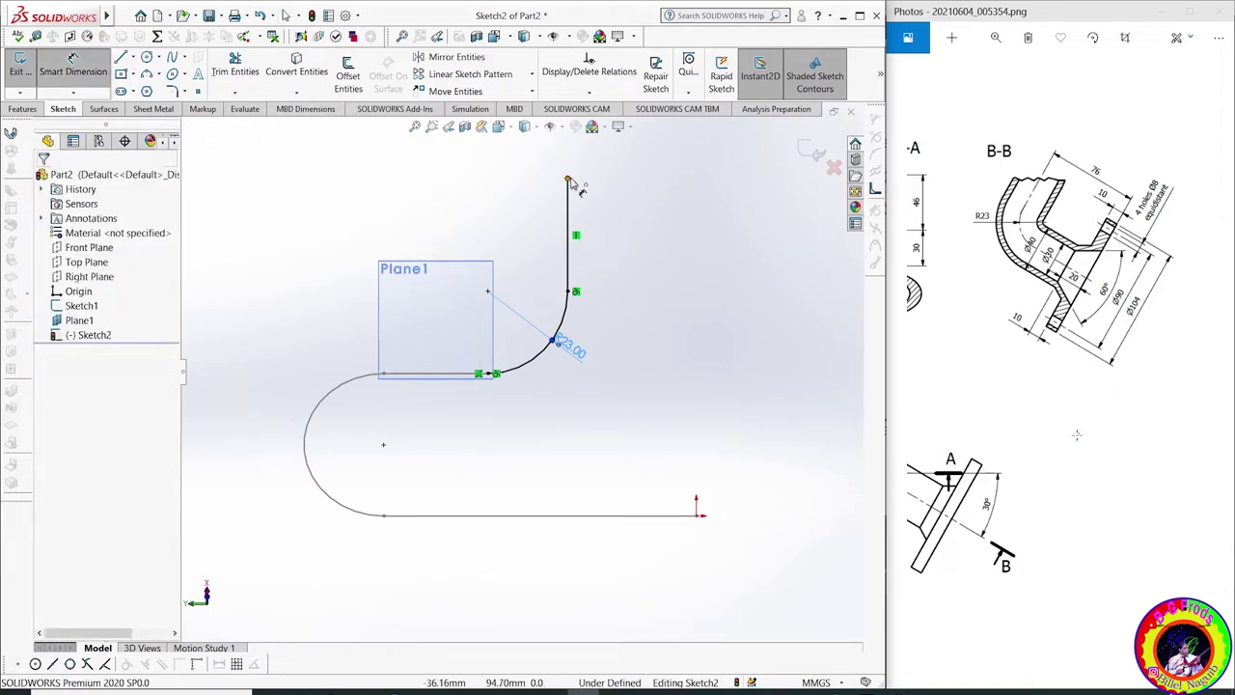
# Discard a redundant 23.00 dimension and add a 56 mm vertical height from arc end to top point
pyautogui.click(479, 373)
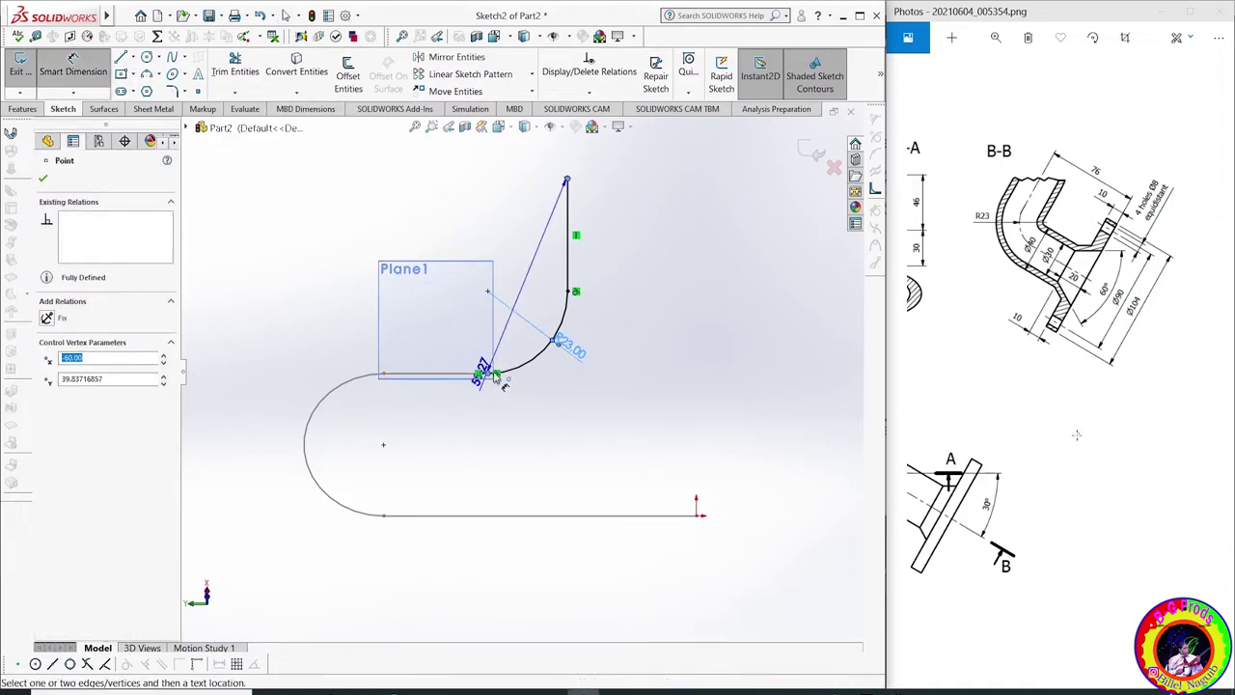
pyautogui.click(513, 157)
pyautogui.click(533, 147)
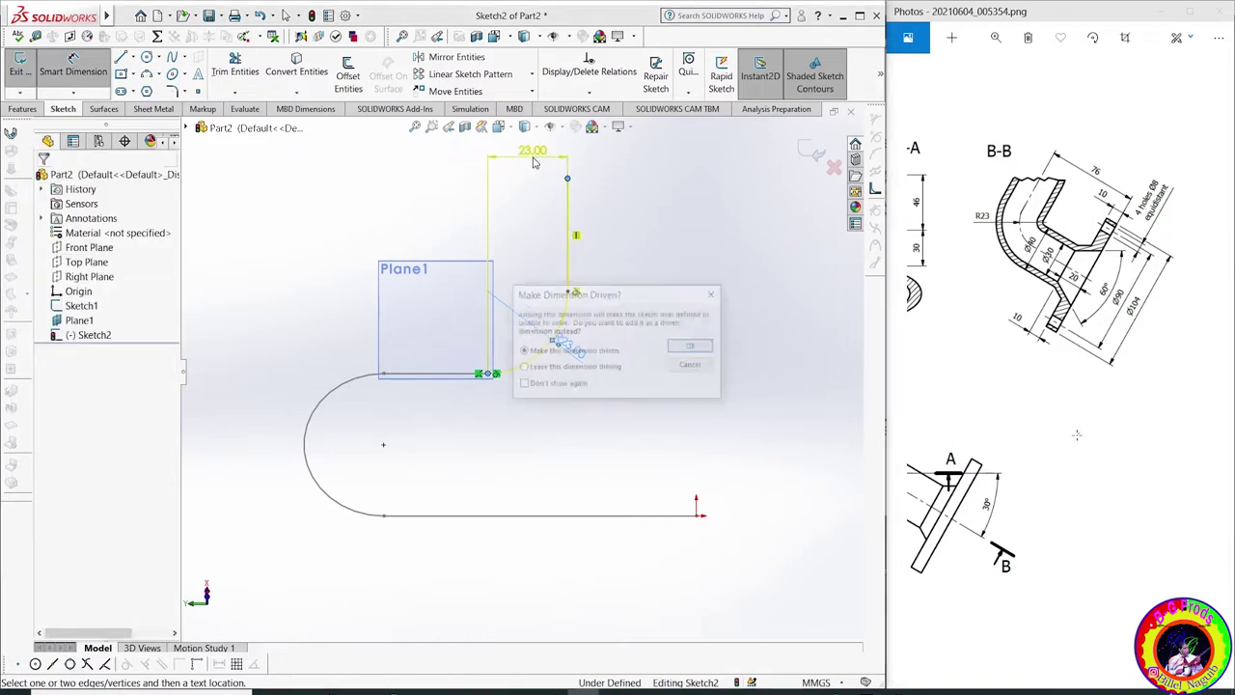
pyautogui.click(714, 294)
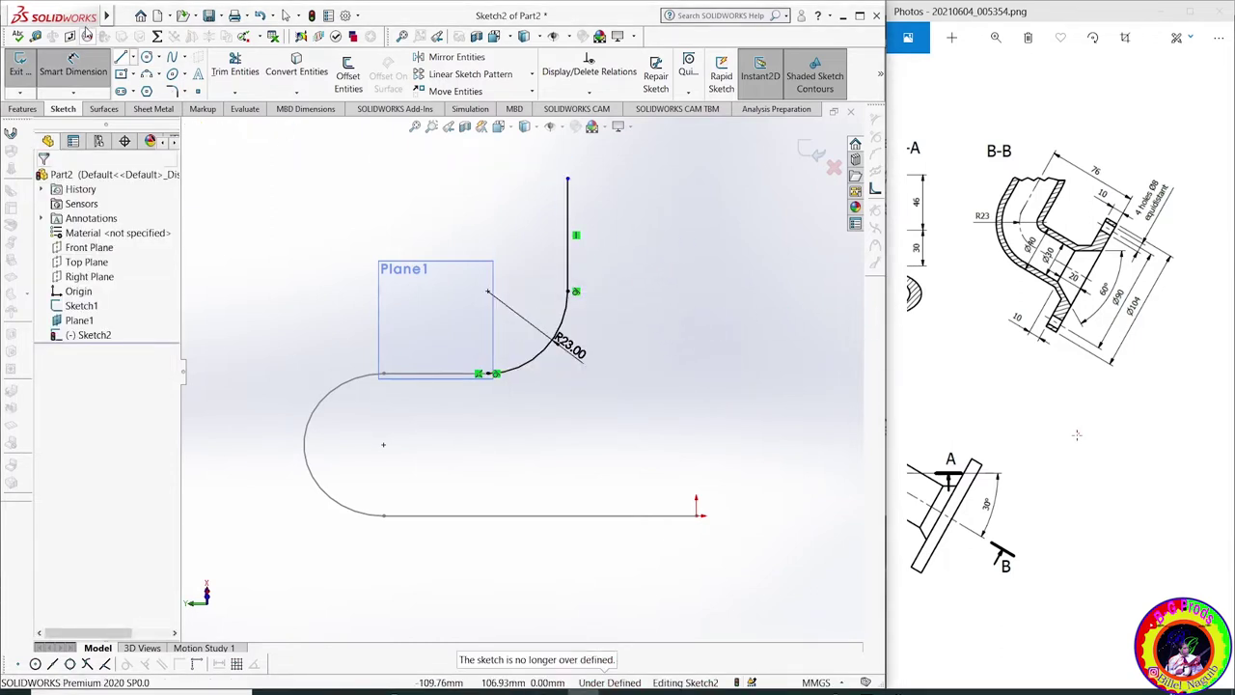
pyautogui.click(495, 375)
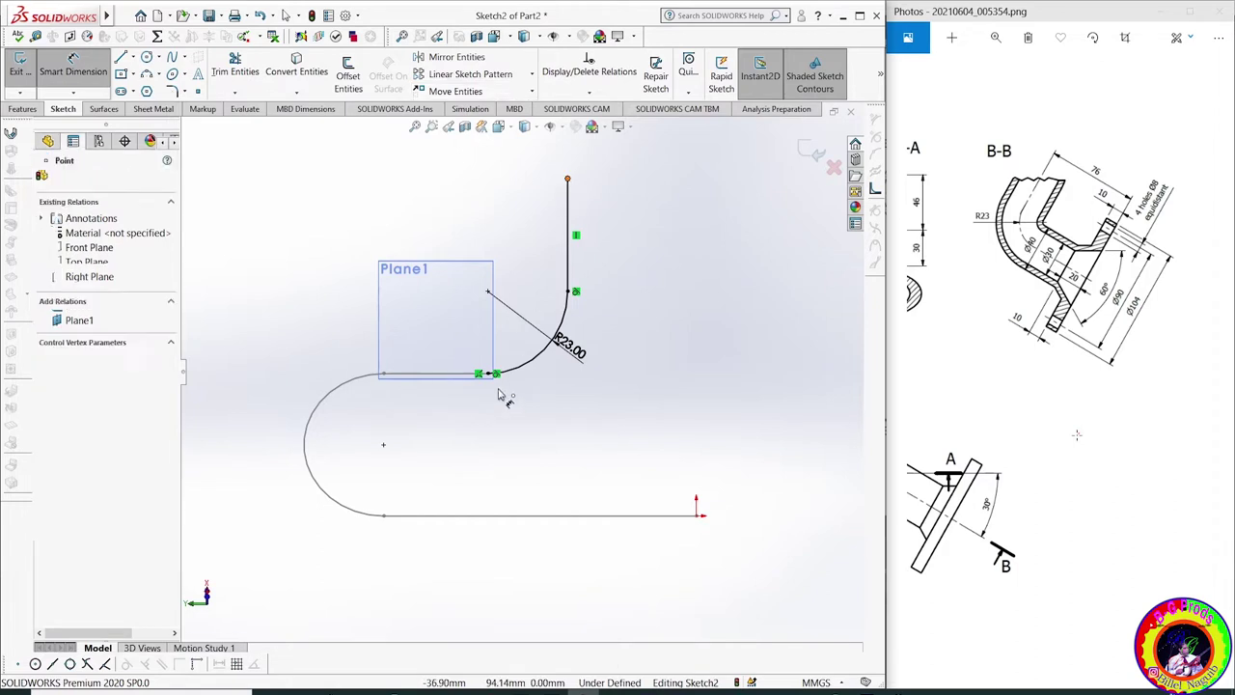
pyautogui.click(567, 178)
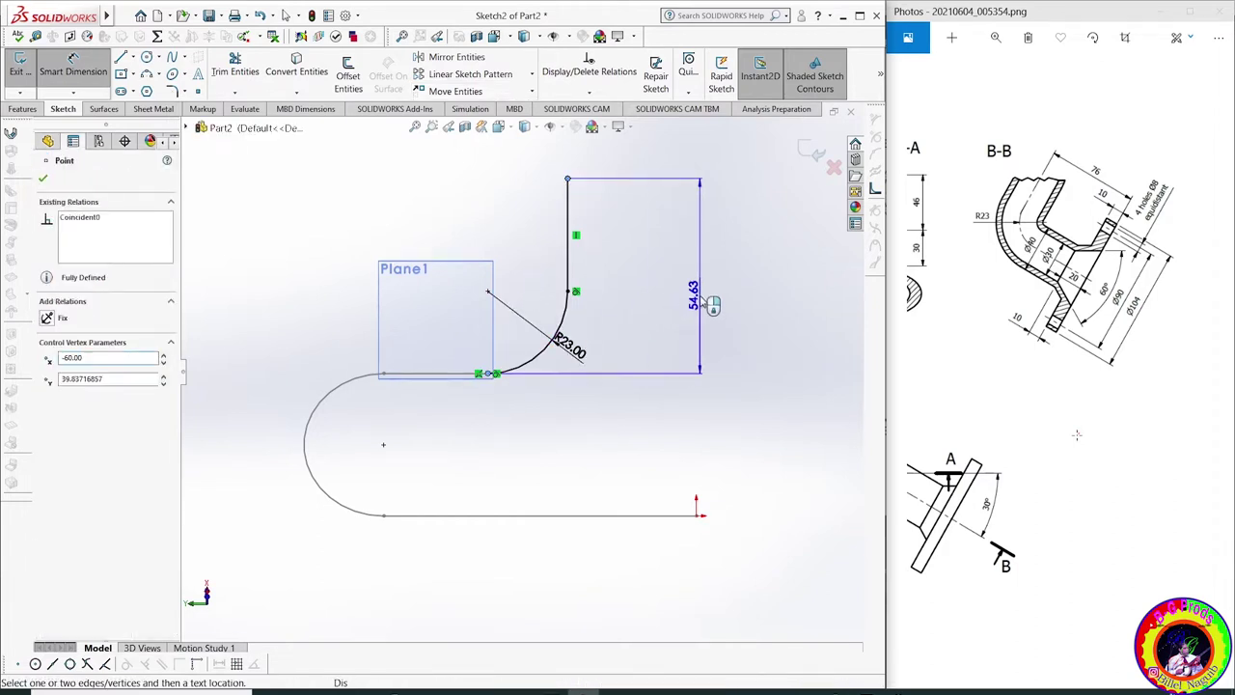
pyautogui.click(706, 302)
pyautogui.write('56')
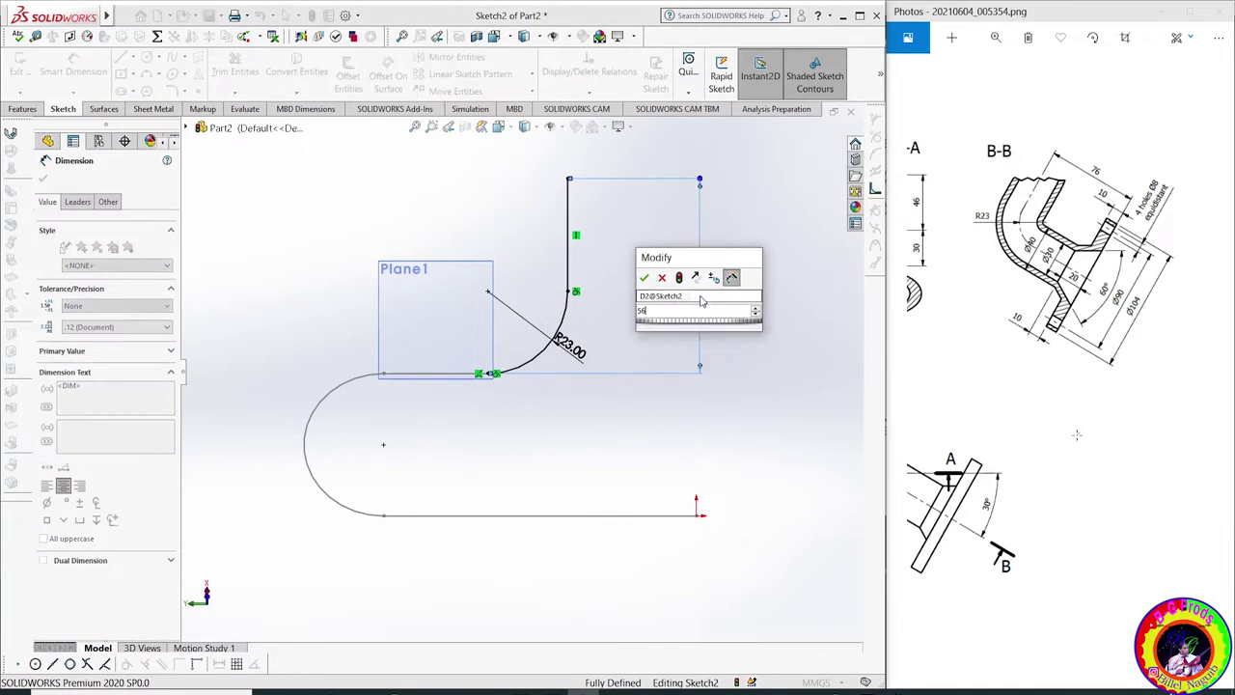
pyautogui.press('Return')
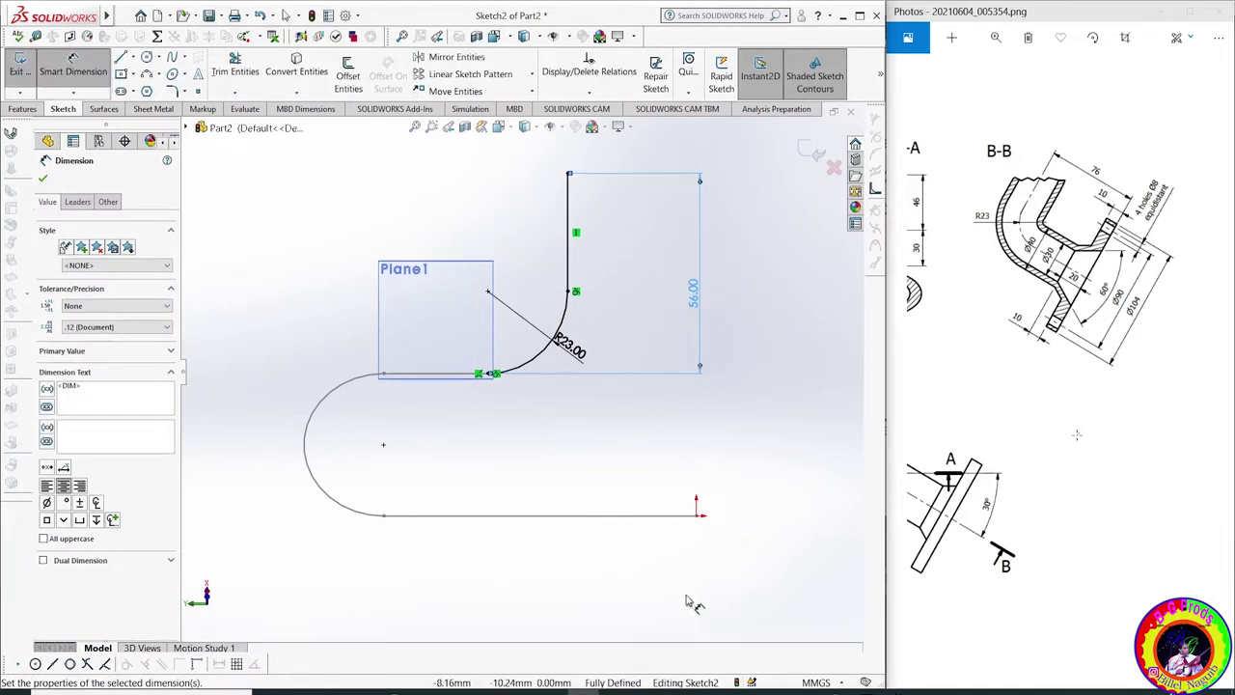
pyautogui.click(43, 183)
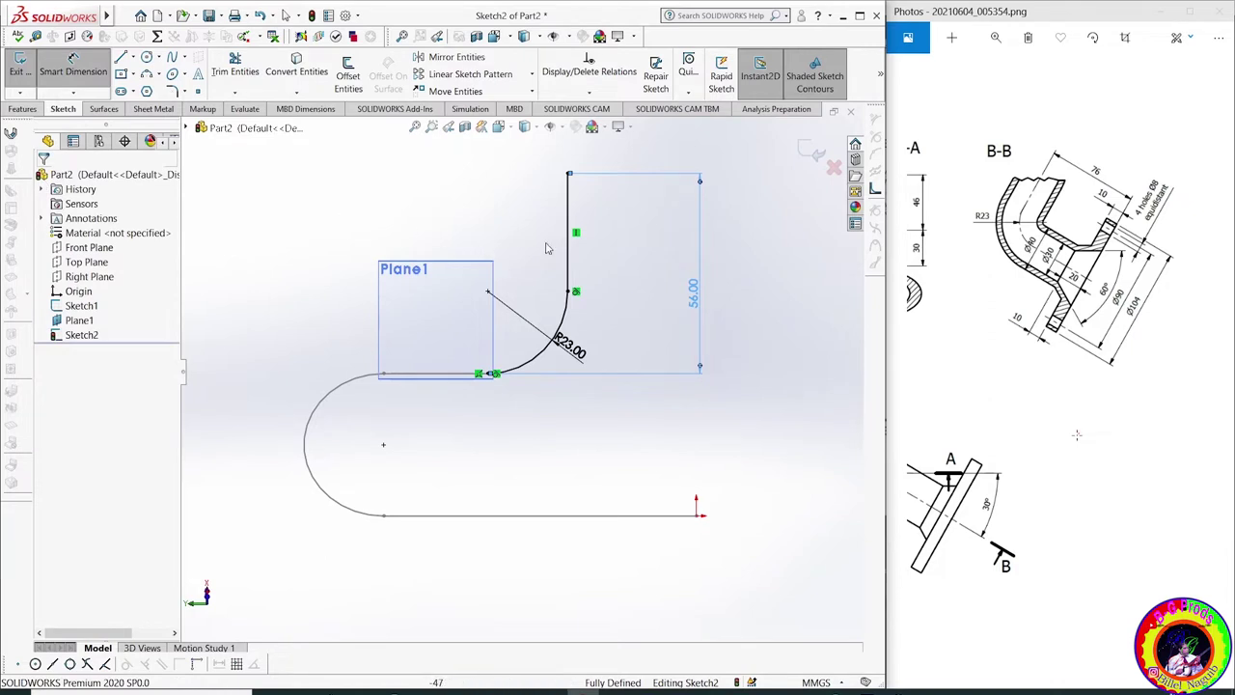
pyautogui.press('Escape')
# Exit Sketch2, hide Plane1, and orbit to view the bent path in 3D
pyautogui.rightClick(418, 268)
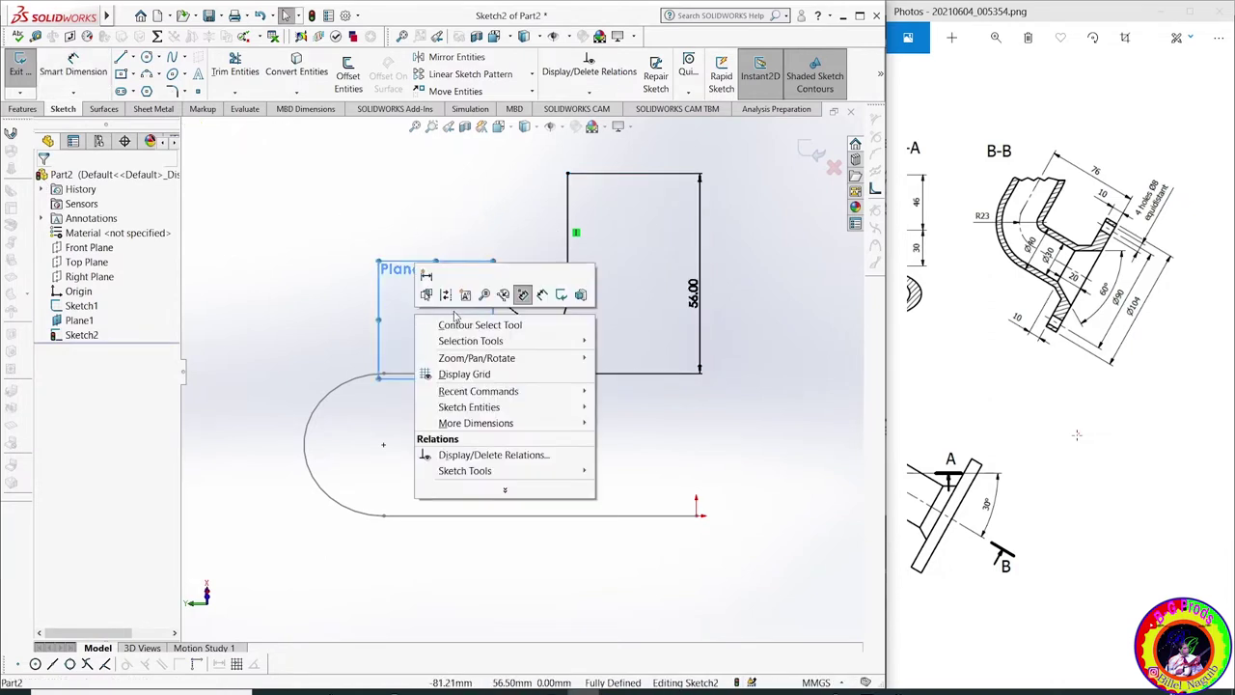
pyautogui.press('Escape')
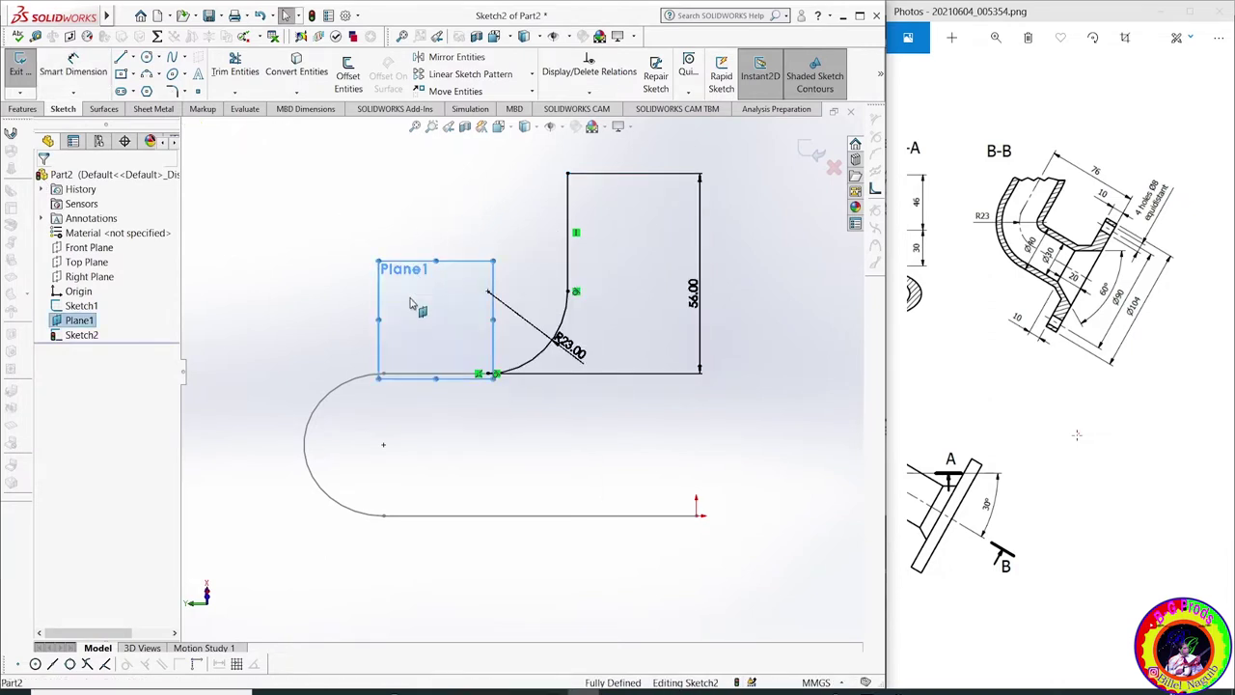
pyautogui.click(814, 154)
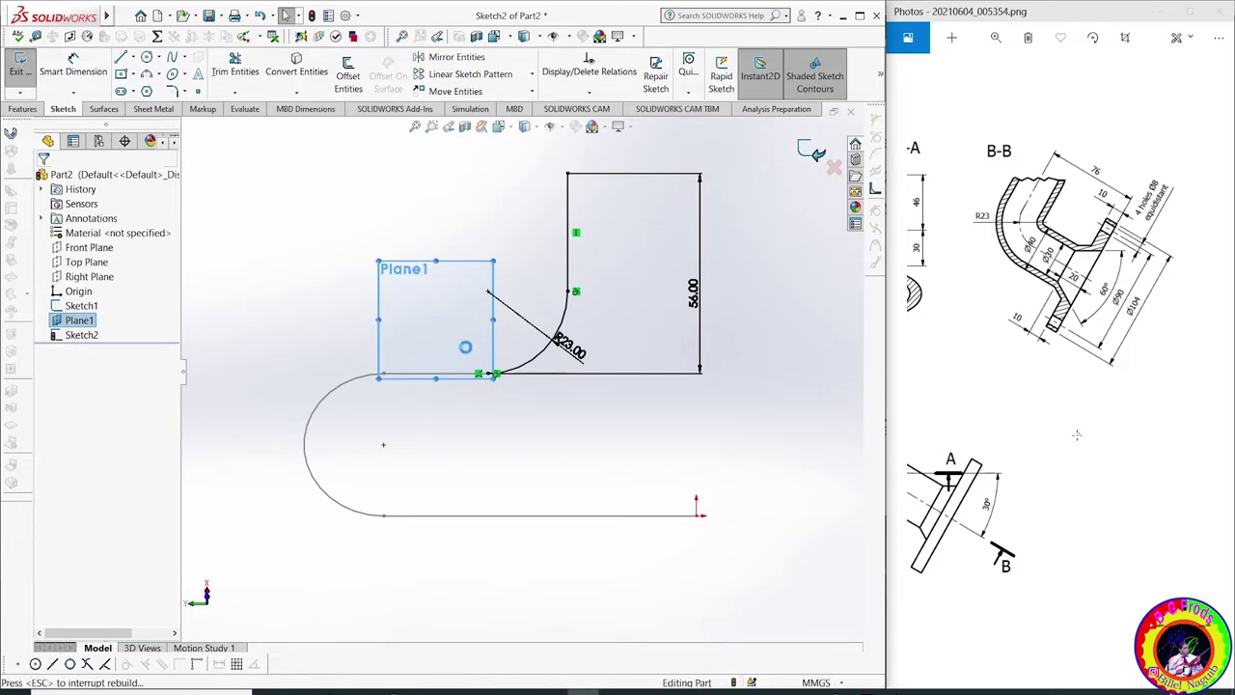
pyautogui.click(426, 313)
pyautogui.click(494, 268)
pyautogui.moveTo(671, 329)
pyautogui.mouseDown(button='middle')
pyautogui.moveTo(780, 419)
pyautogui.moveTo(694, 347)
pyautogui.moveTo(608, 386)
pyautogui.mouseUp(button='middle')
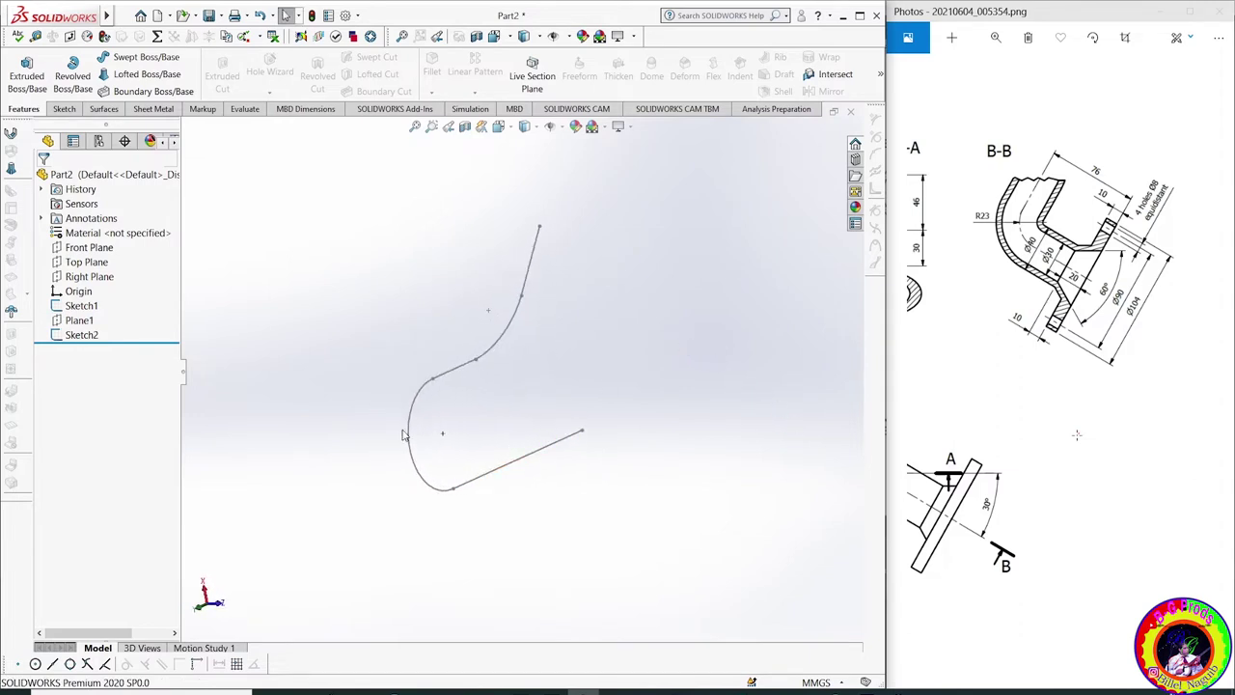
pyautogui.moveTo(550, 268)
pyautogui.mouseDown(button='middle')
pyautogui.moveTo(628, 333)
pyautogui.moveTo(521, 263)
pyautogui.mouseUp(button='middle')
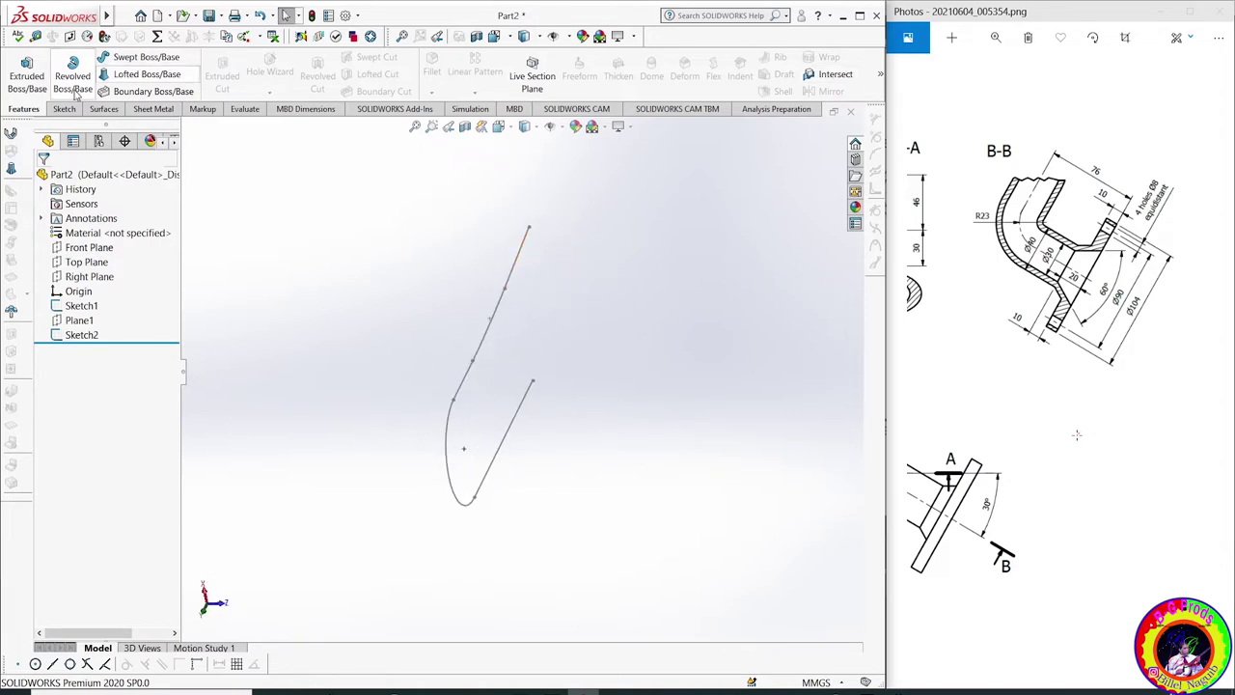
# Combine Sketch1 and Sketch2 into a Composite Curve, then select CompCurve1 in the tree
pyautogui.click(878, 77)
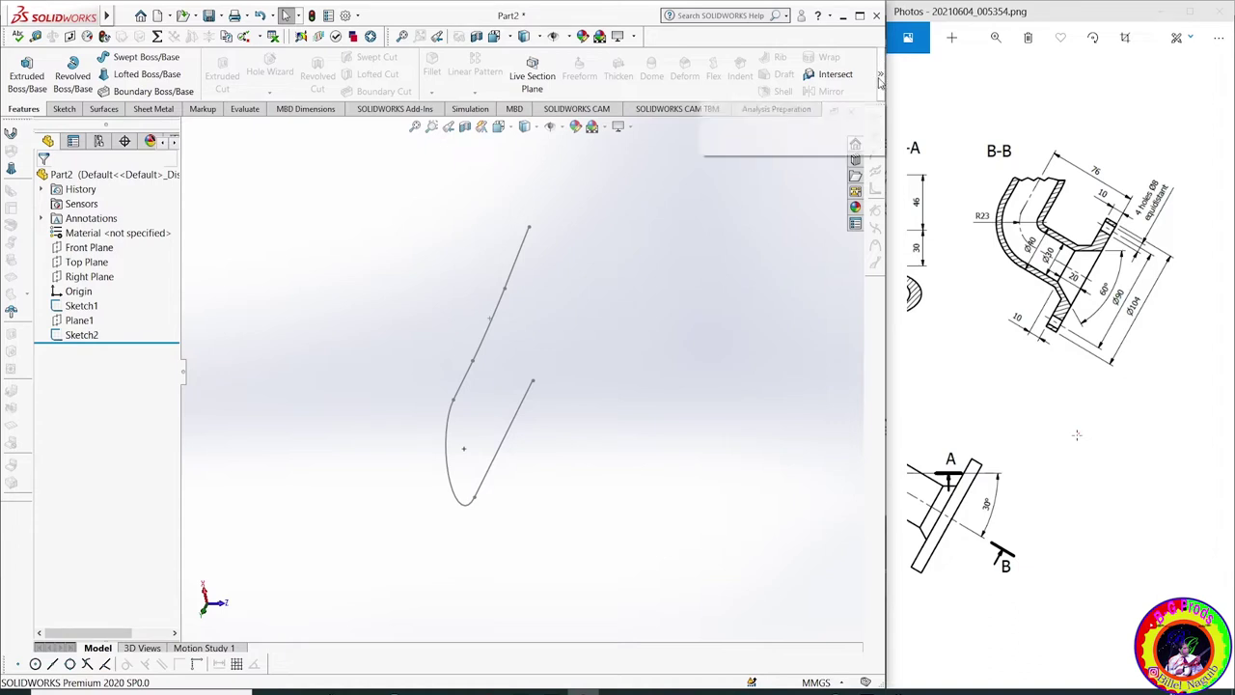
pyautogui.click(867, 148)
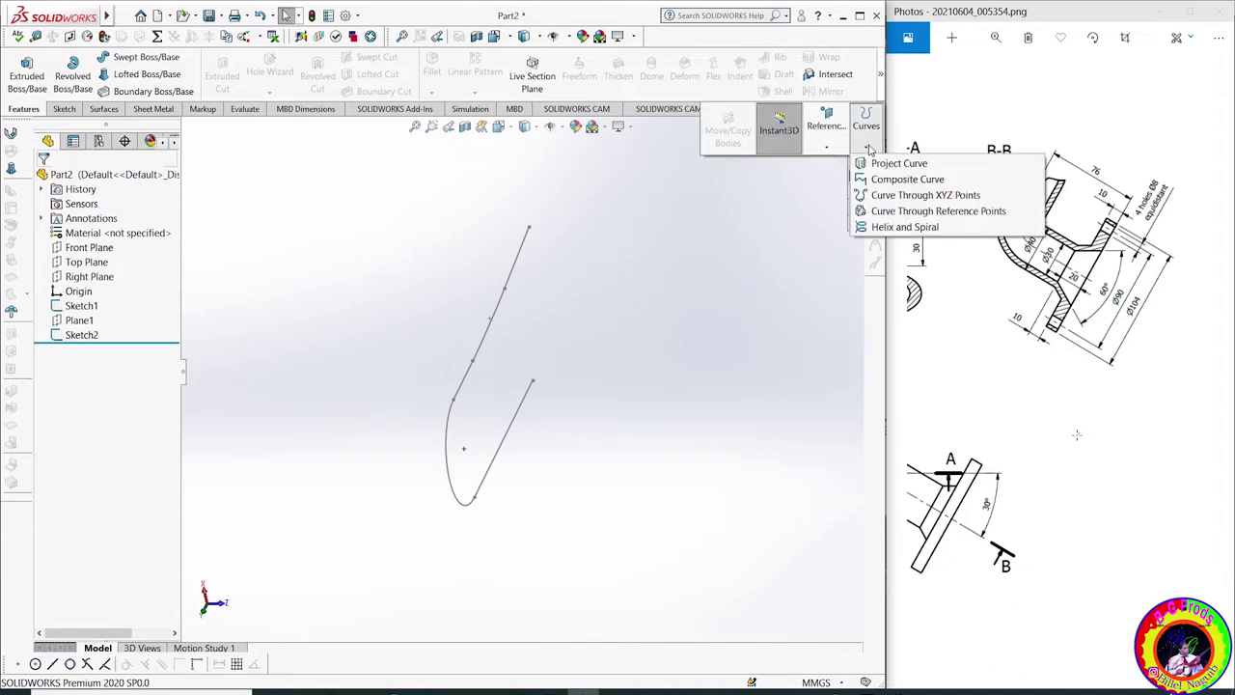
pyautogui.click(905, 180)
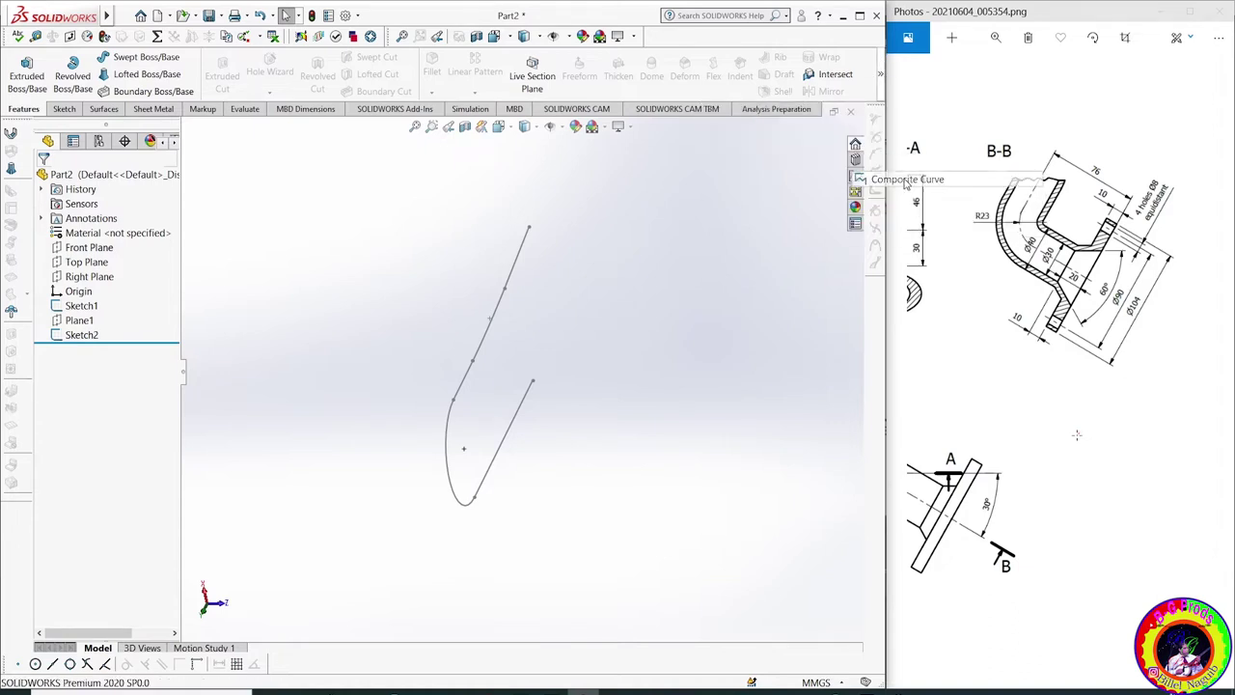
pyautogui.click(492, 469)
pyautogui.click(497, 312)
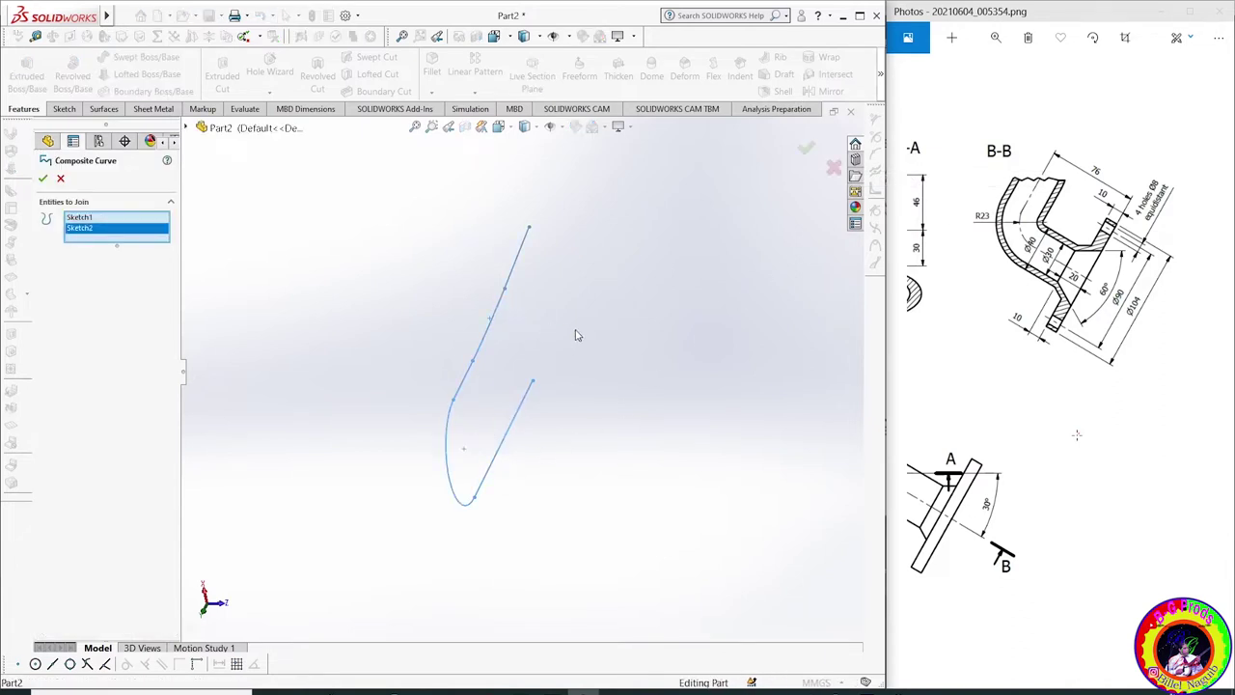
pyautogui.moveTo(577, 334); pyautogui.dragTo(593, 320, button='middle')
pyautogui.click(44, 179)
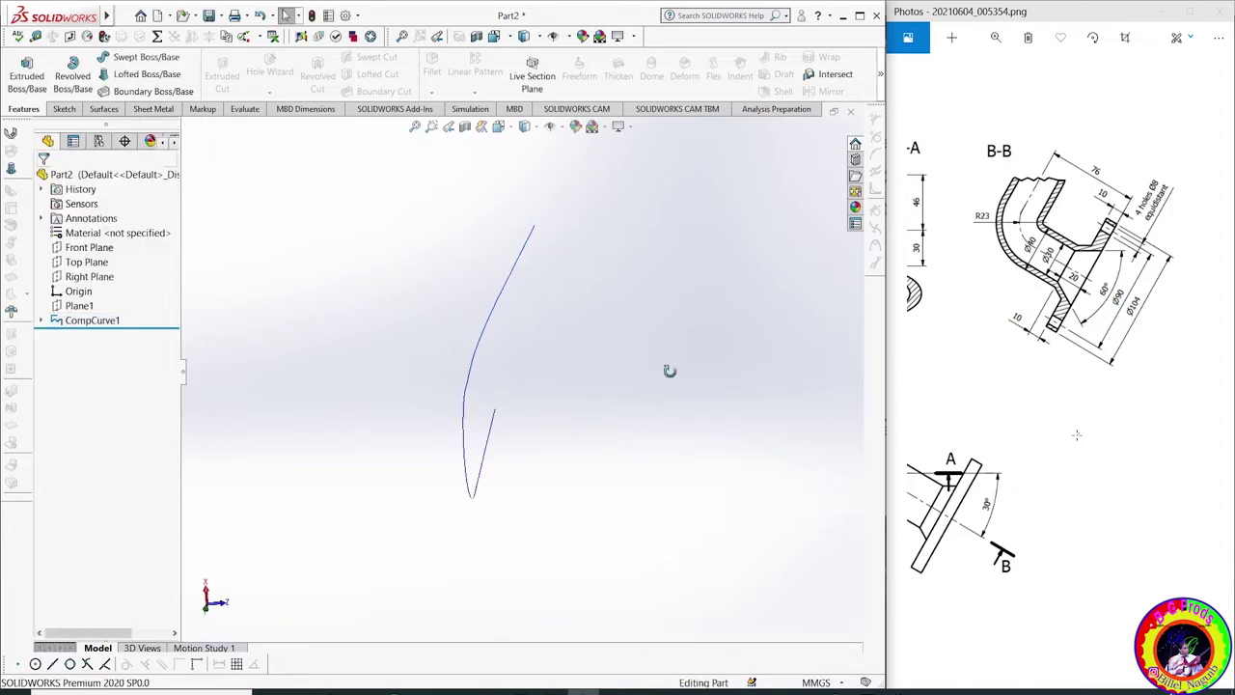
pyautogui.moveTo(680, 399); pyautogui.dragTo(474, 348, button='middle')
pyautogui.hscroll(-3, 993, 327)
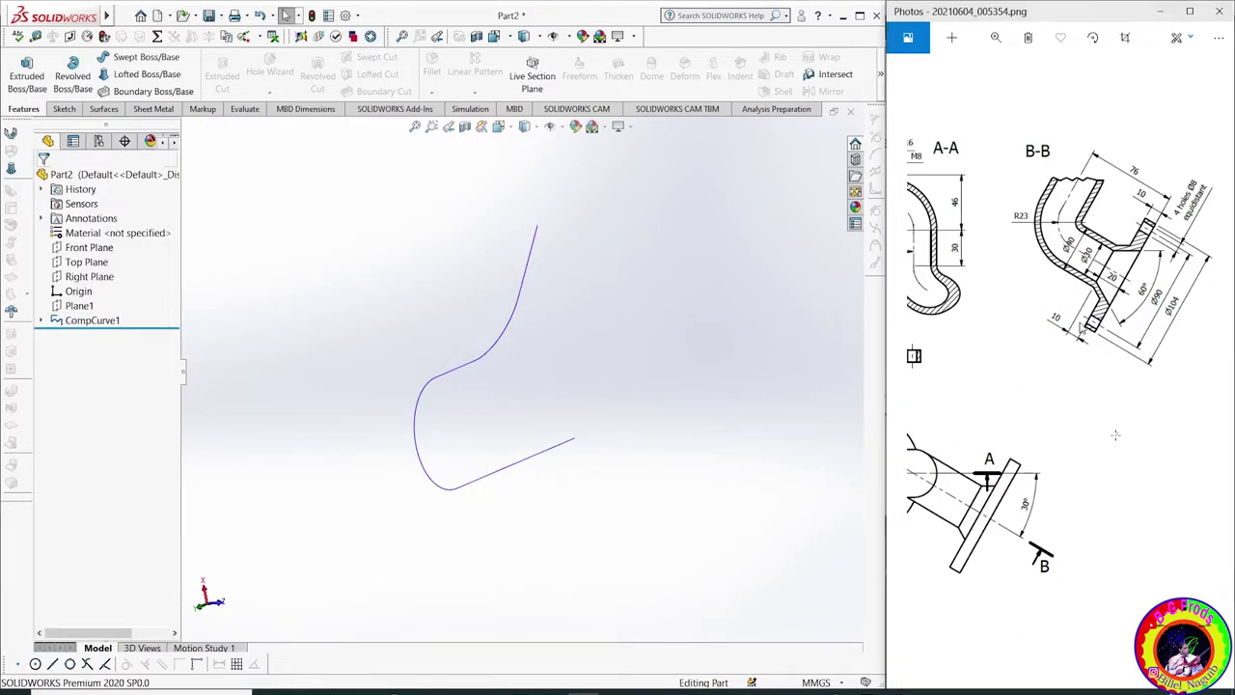
pyautogui.hscroll(-3, 992, 327)
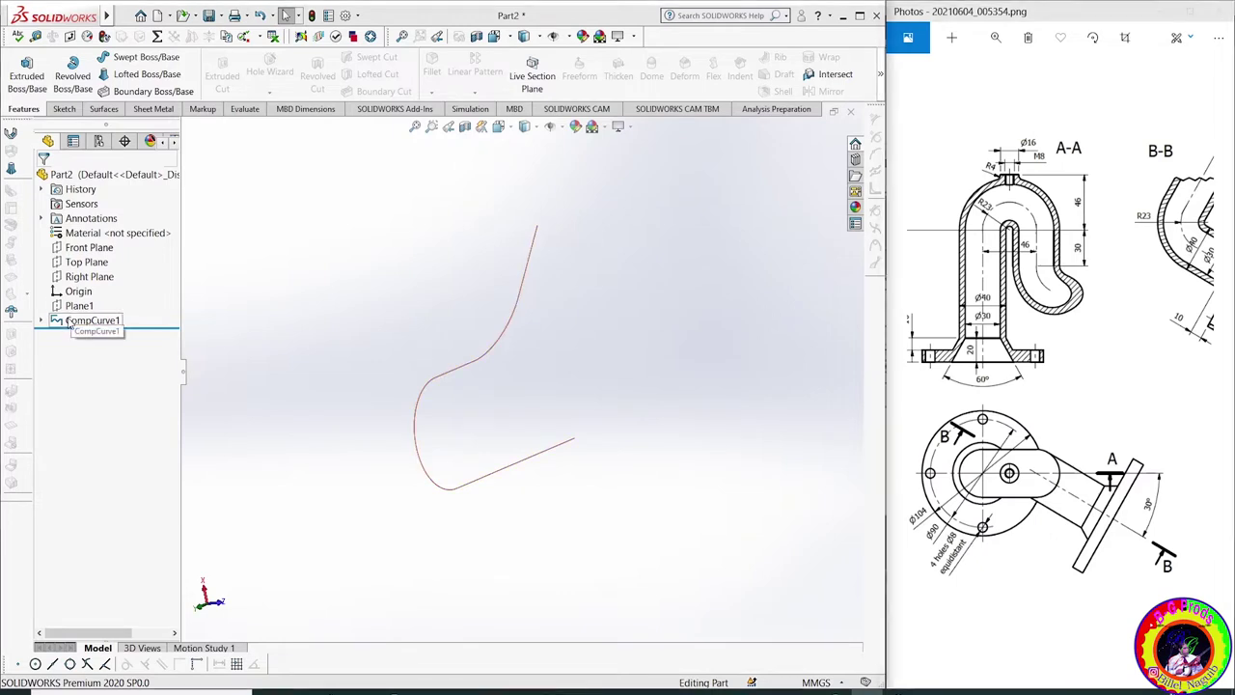
pyautogui.click(78, 319)
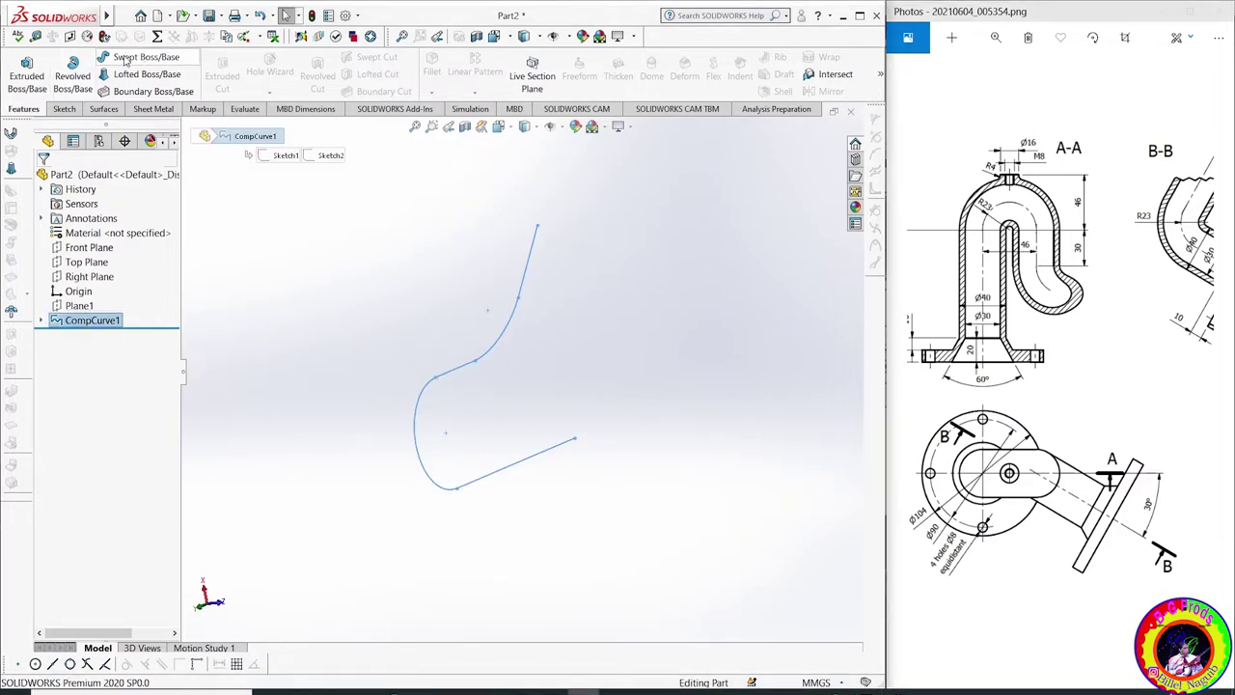
# Start a Swept Boss/Base along CompCurve1 with a 40 mm circular profile
pyautogui.click(142, 60)
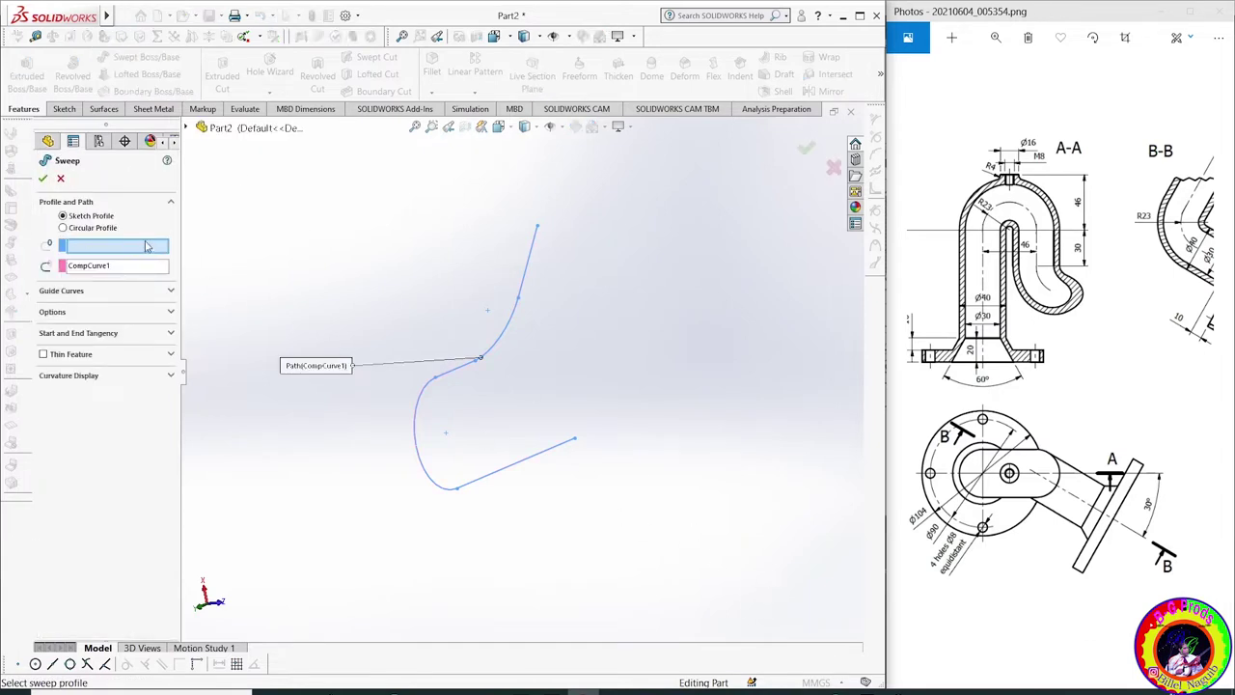
pyautogui.click(62, 227)
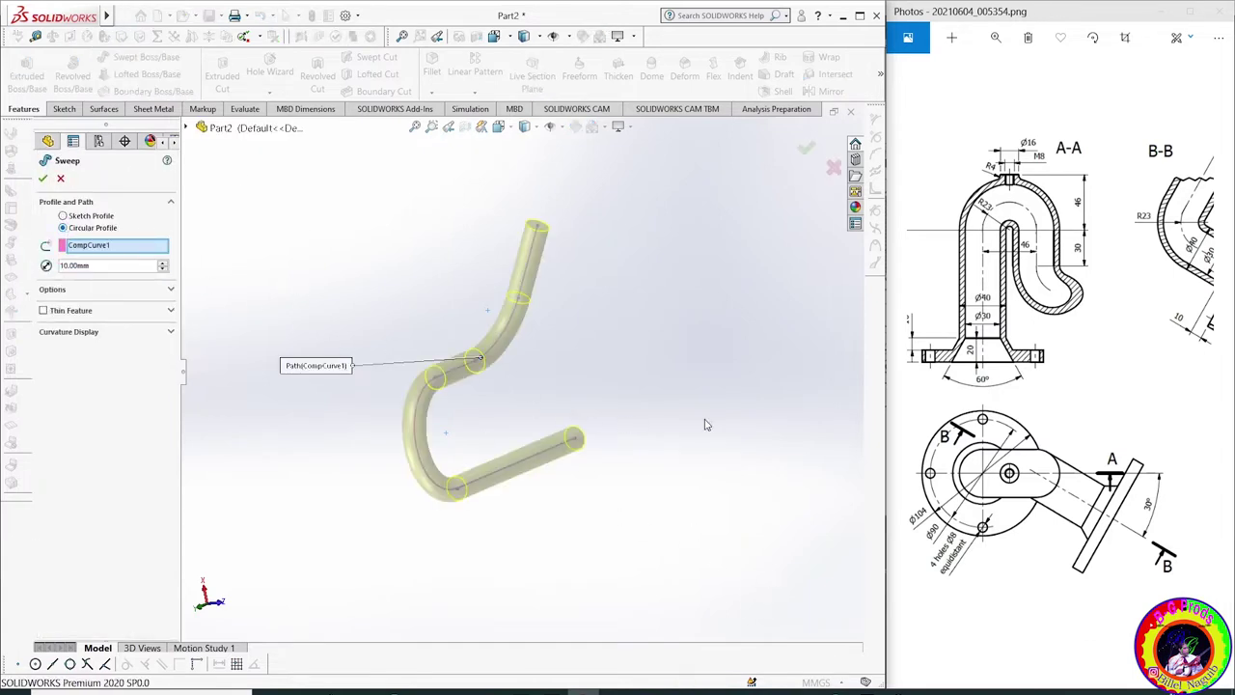
pyautogui.scroll(2, 1093, 364)
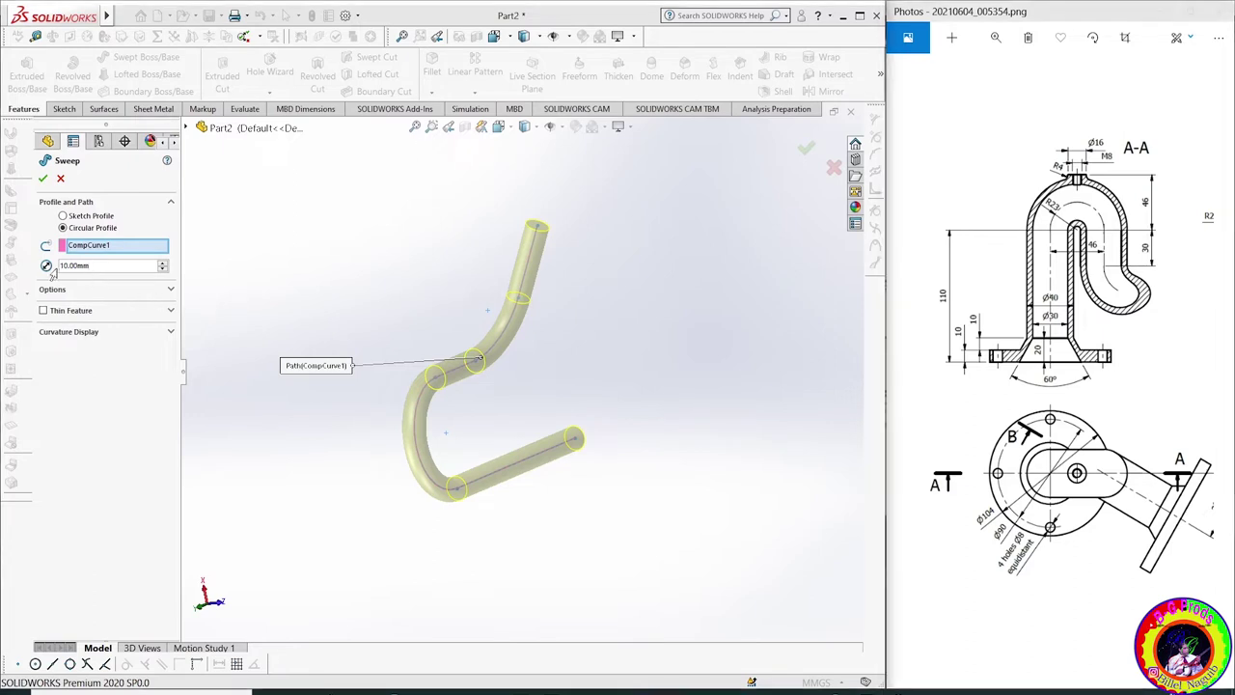
pyautogui.doubleClick(91, 265)
pyautogui.write('40')
pyautogui.press('Return')
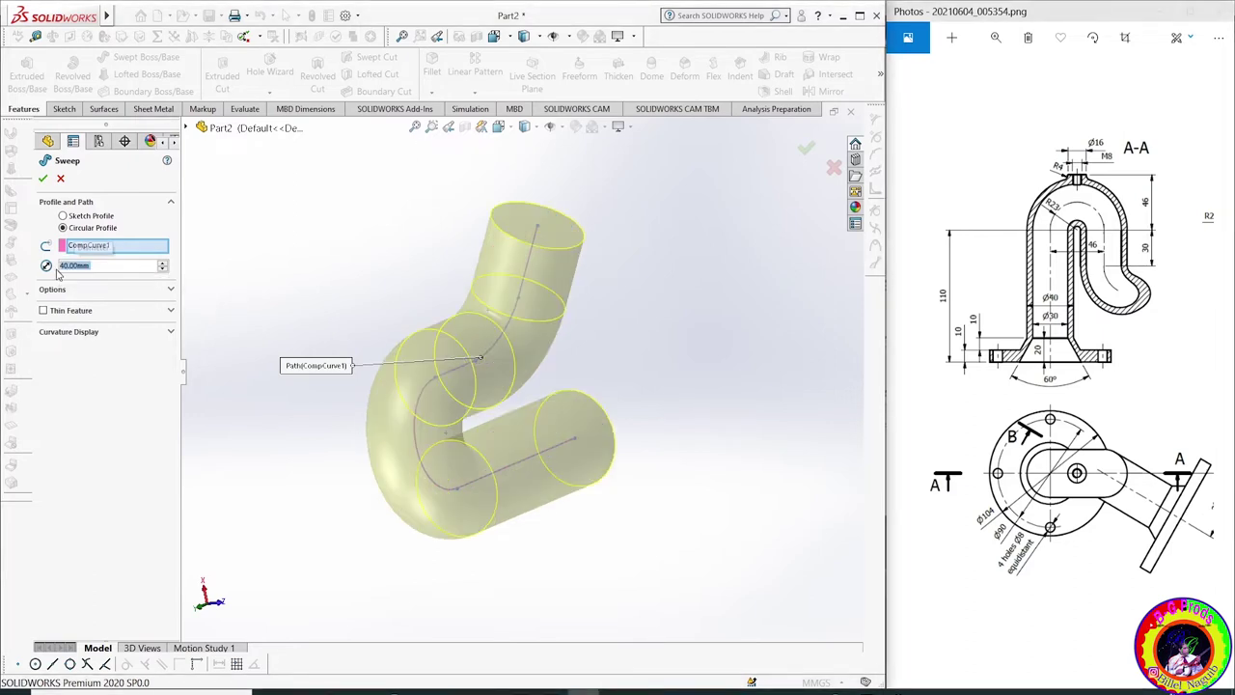
pyautogui.moveTo(514, 238)
pyautogui.mouseDown(button='middle')
pyautogui.moveTo(422, 403)
pyautogui.moveTo(702, 366)
pyautogui.mouseUp(button='middle')
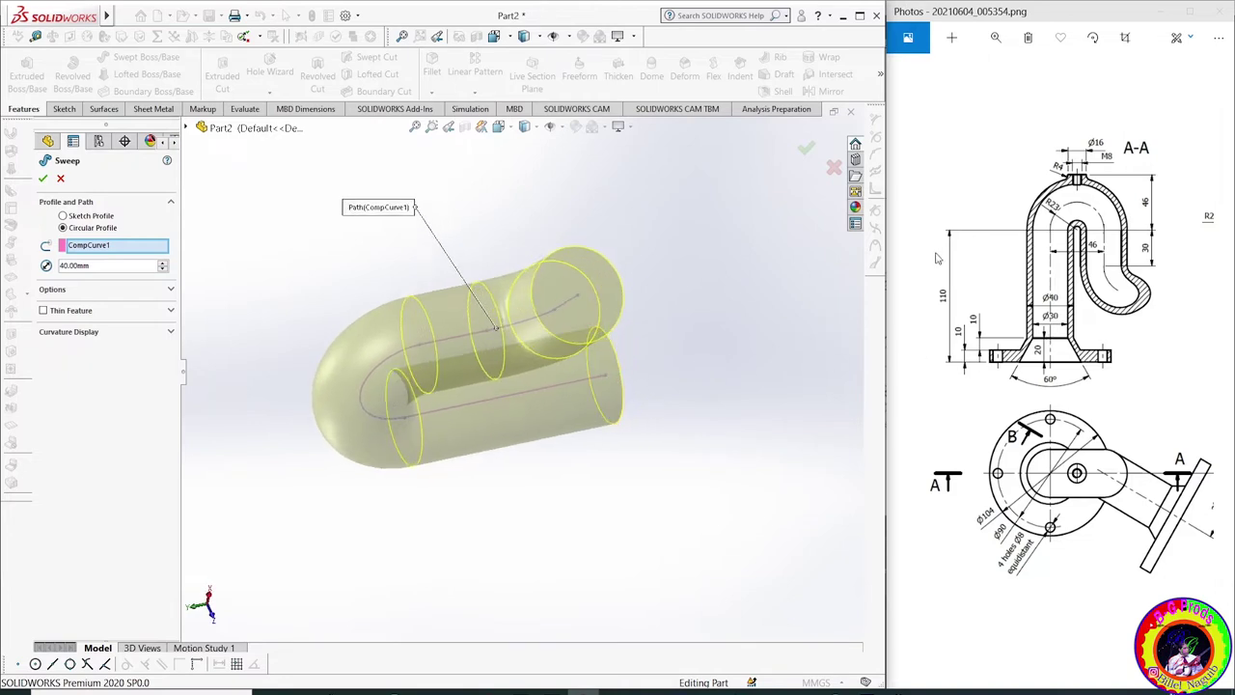
# Make the sweep a reversed 5 mm thin feature and accept it
pyautogui.click(43, 310)
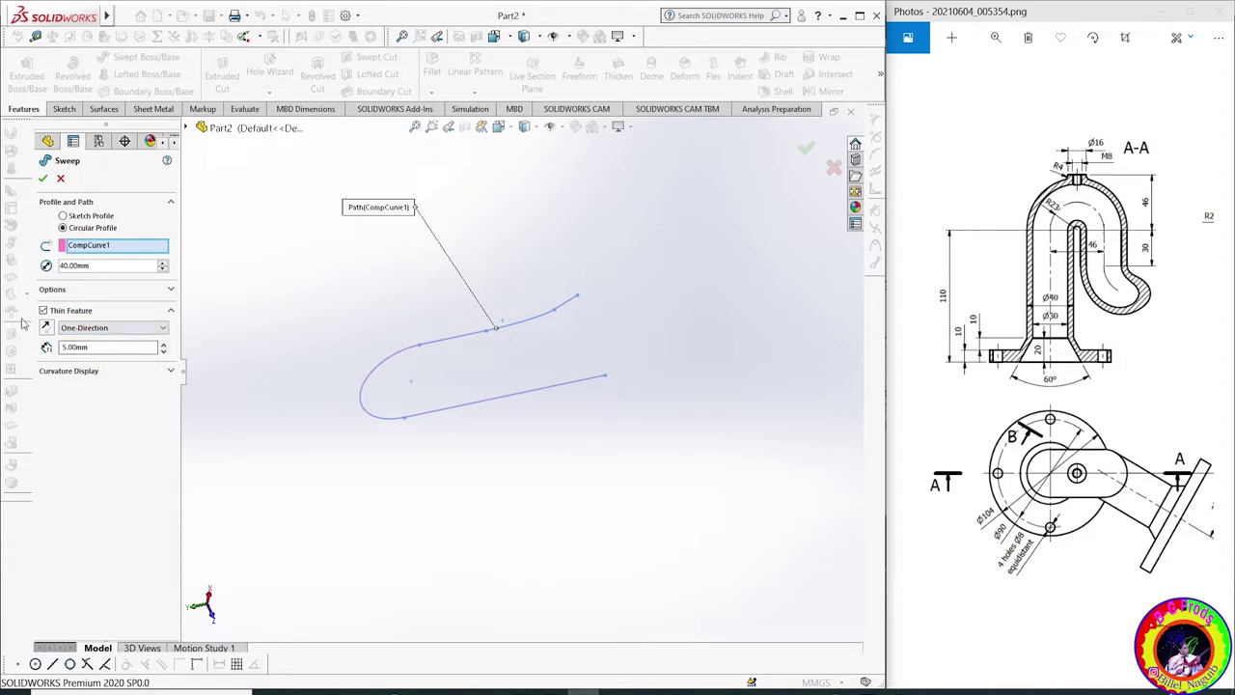
pyautogui.click(45, 328)
pyautogui.moveTo(517, 404); pyautogui.dragTo(482, 386, button='middle')
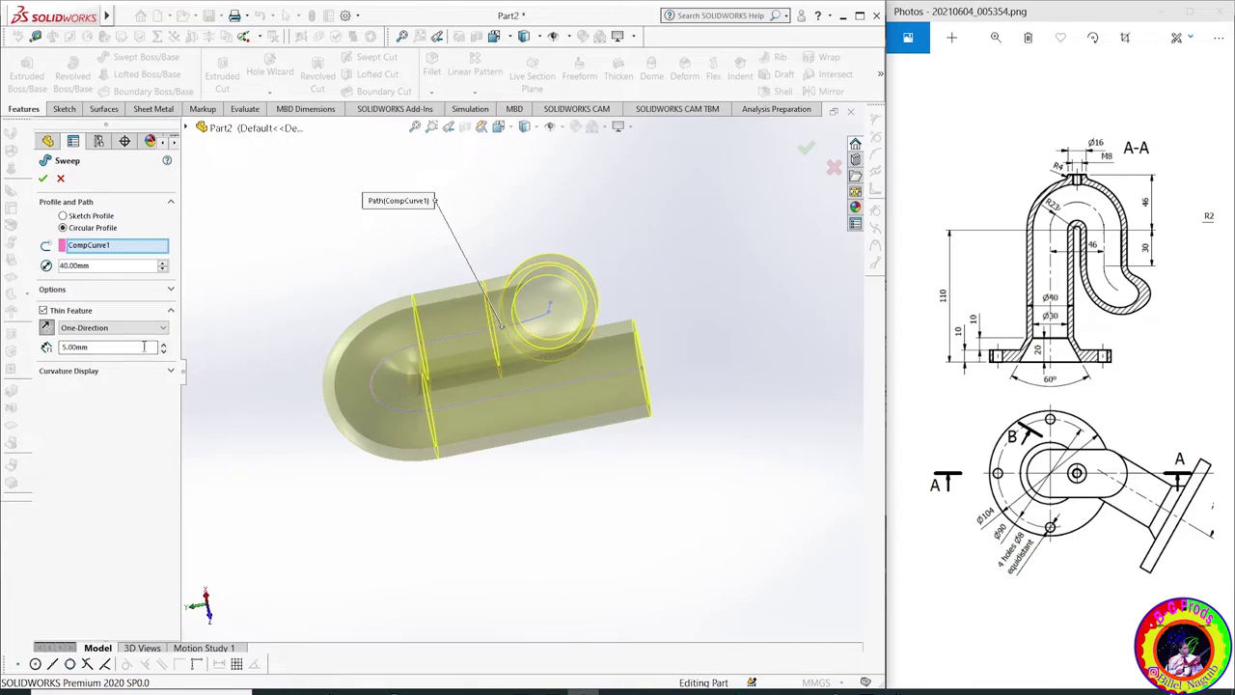
pyautogui.moveTo(144, 347); pyautogui.dragTo(60, 355)
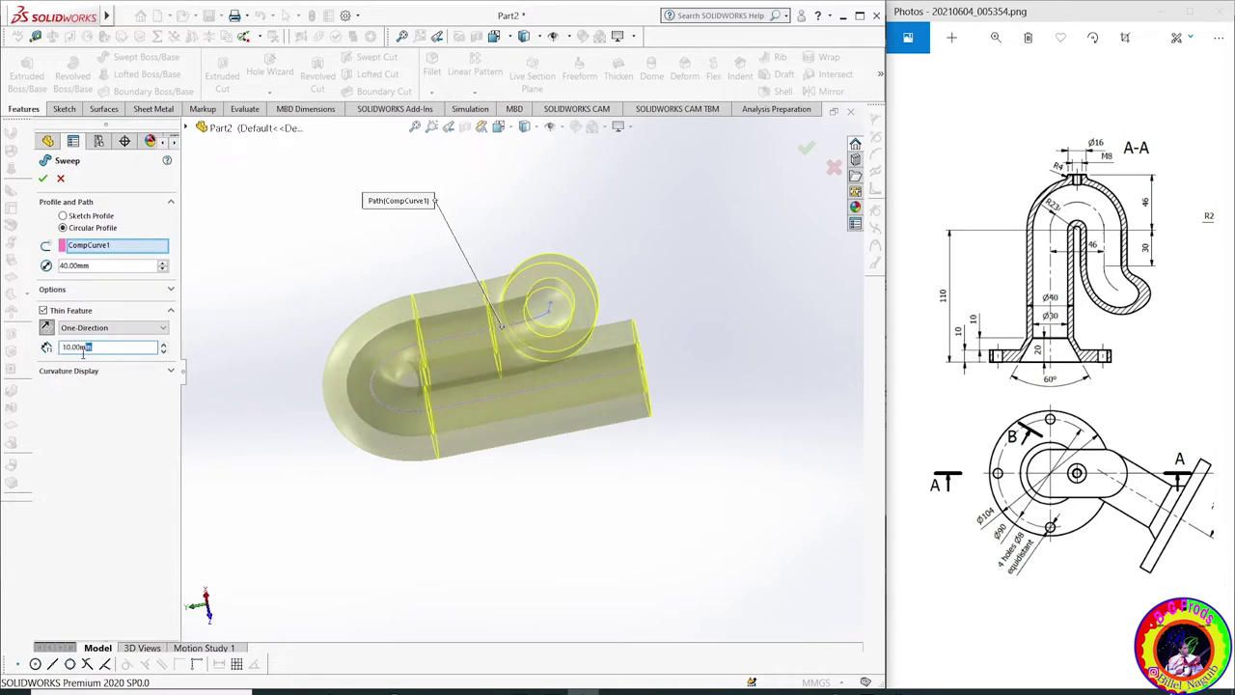
pyautogui.write('5')
pyautogui.press('Return')
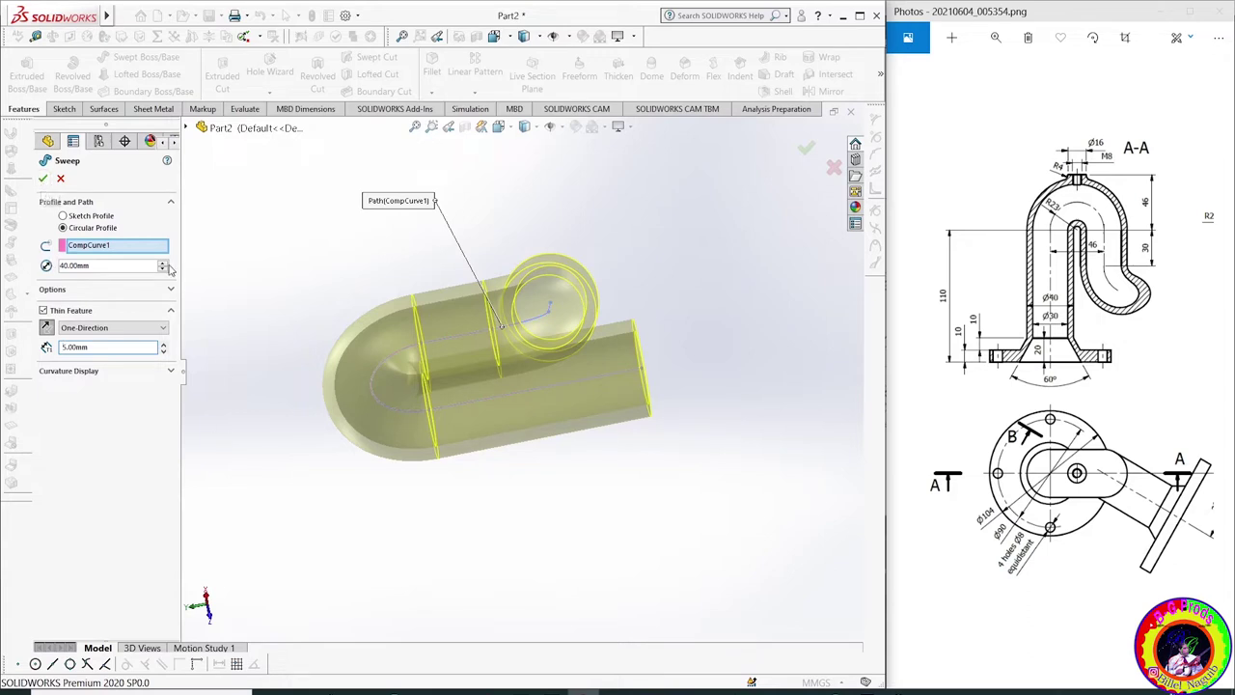
pyautogui.click(43, 180)
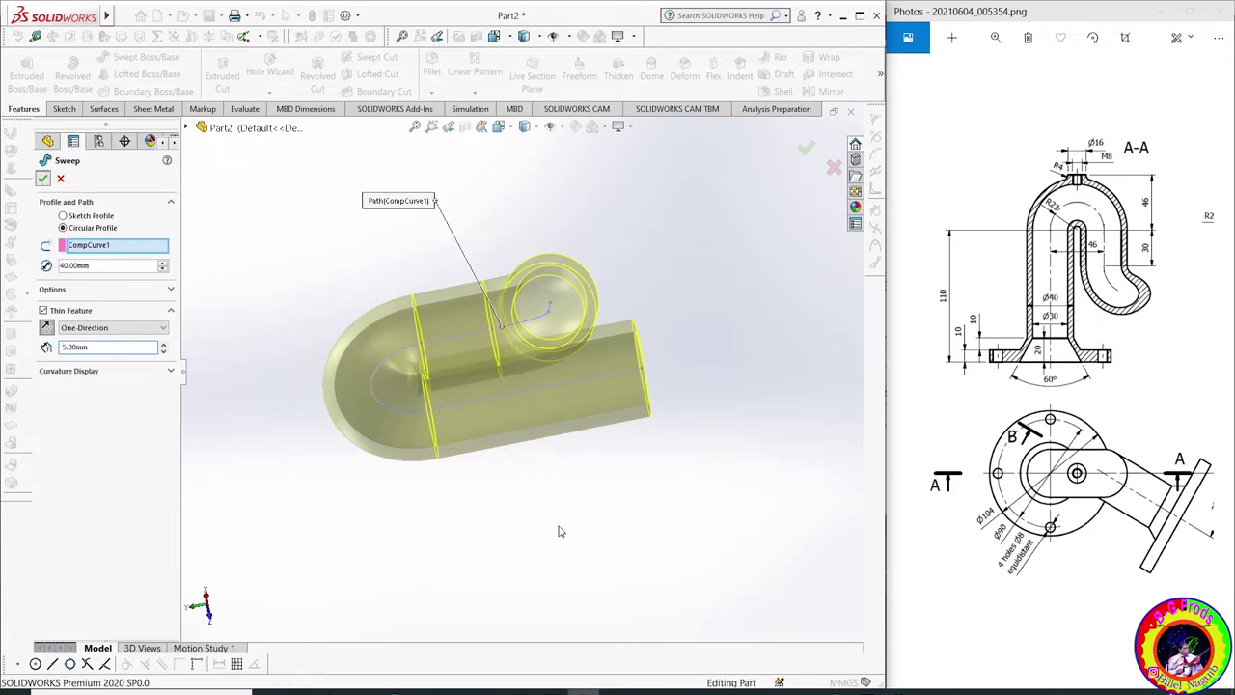
pyautogui.moveTo(719, 414)
pyautogui.mouseDown(button='middle')
pyautogui.moveTo(738, 370)
pyautogui.moveTo(741, 448)
pyautogui.moveTo(680, 506)
pyautogui.moveTo(577, 460)
pyautogui.moveTo(702, 523)
pyautogui.moveTo(717, 499)
pyautogui.moveTo(578, 487)
pyautogui.mouseUp(button='middle')
pyautogui.moveTo(1022, 371); pyautogui.dragTo(972, 372)
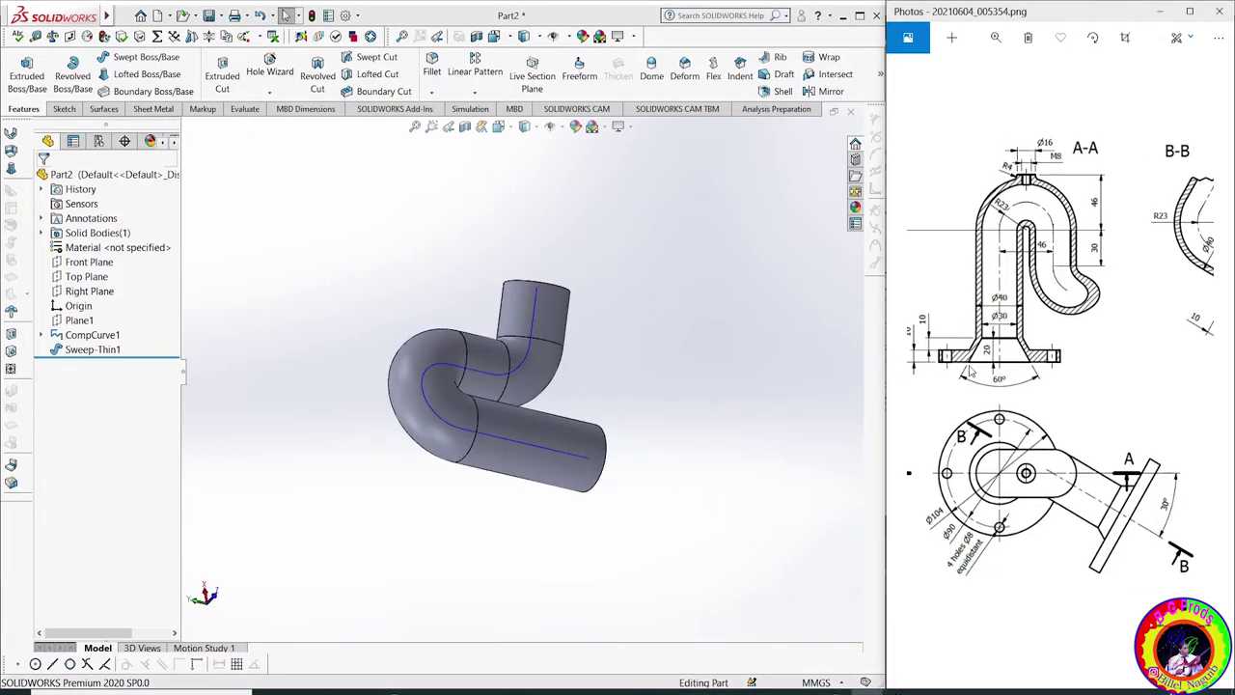
pyautogui.moveTo(1073, 366); pyautogui.dragTo(939, 367)
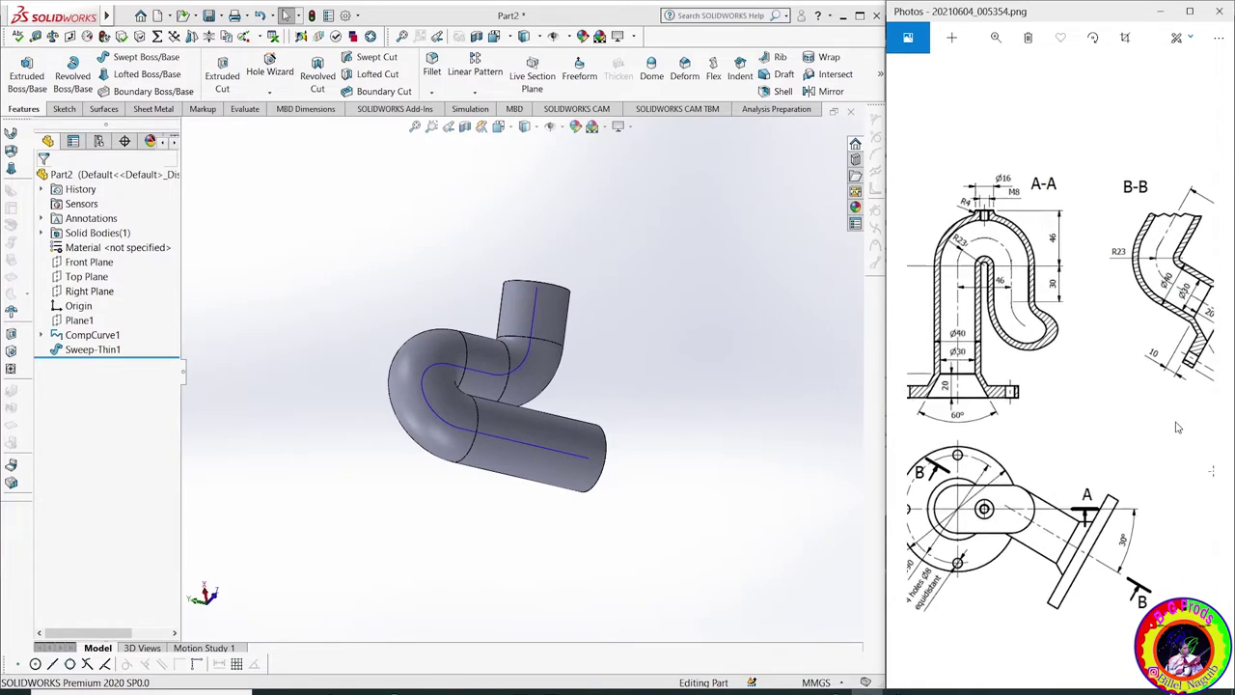
pyautogui.moveTo(889, 492); pyautogui.dragTo(1042, 492)
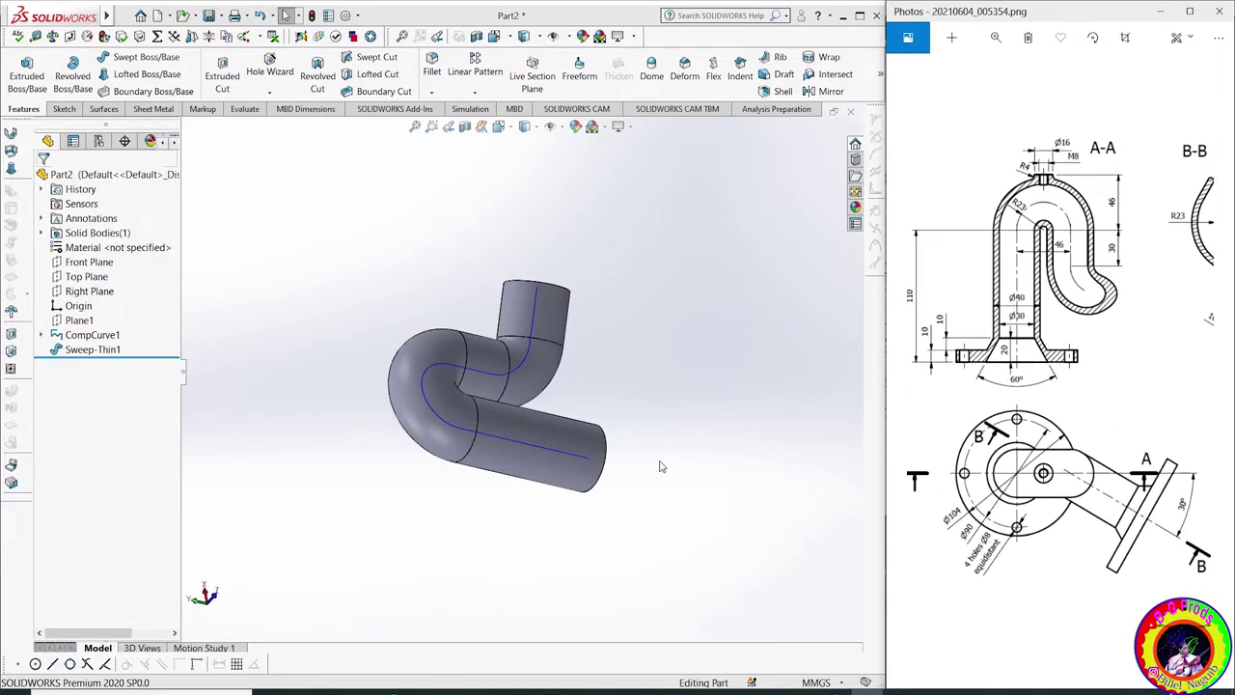
pyautogui.moveTo(648, 449); pyautogui.dragTo(577, 473, button='middle')
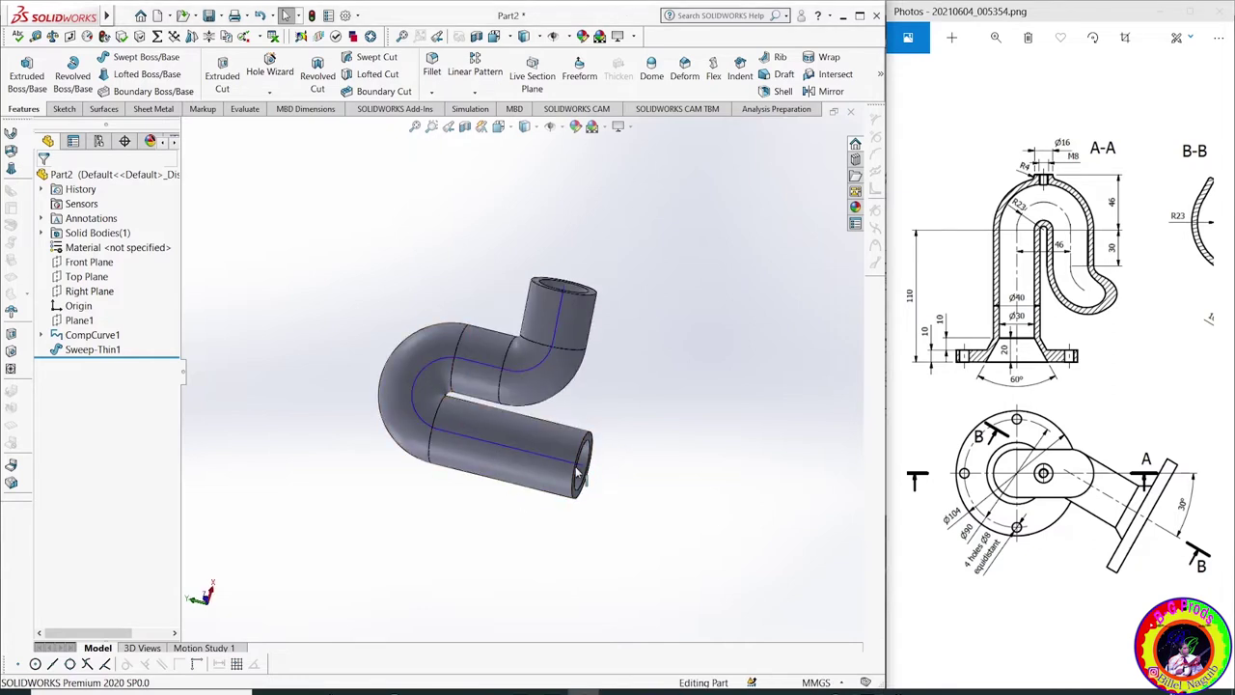
pyautogui.moveTo(1074, 415); pyautogui.dragTo(1108, 415)
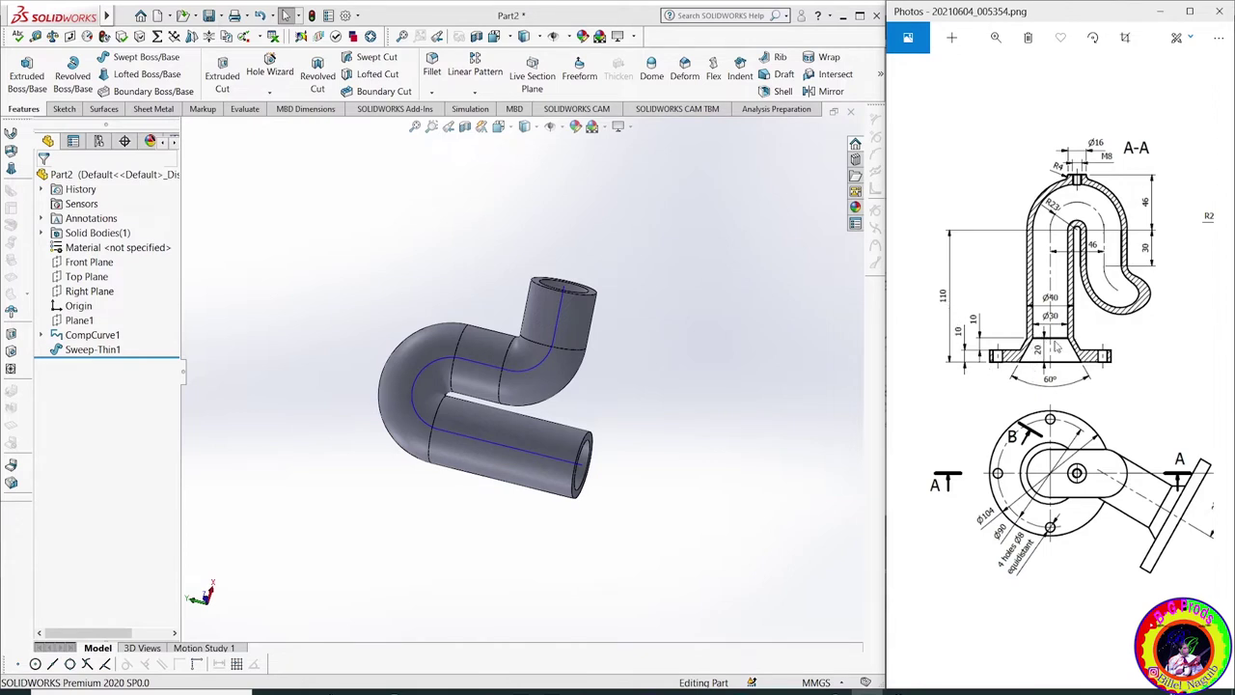
pyautogui.click(587, 467)
pyautogui.moveTo(666, 430); pyautogui.dragTo(721, 433, button='middle')
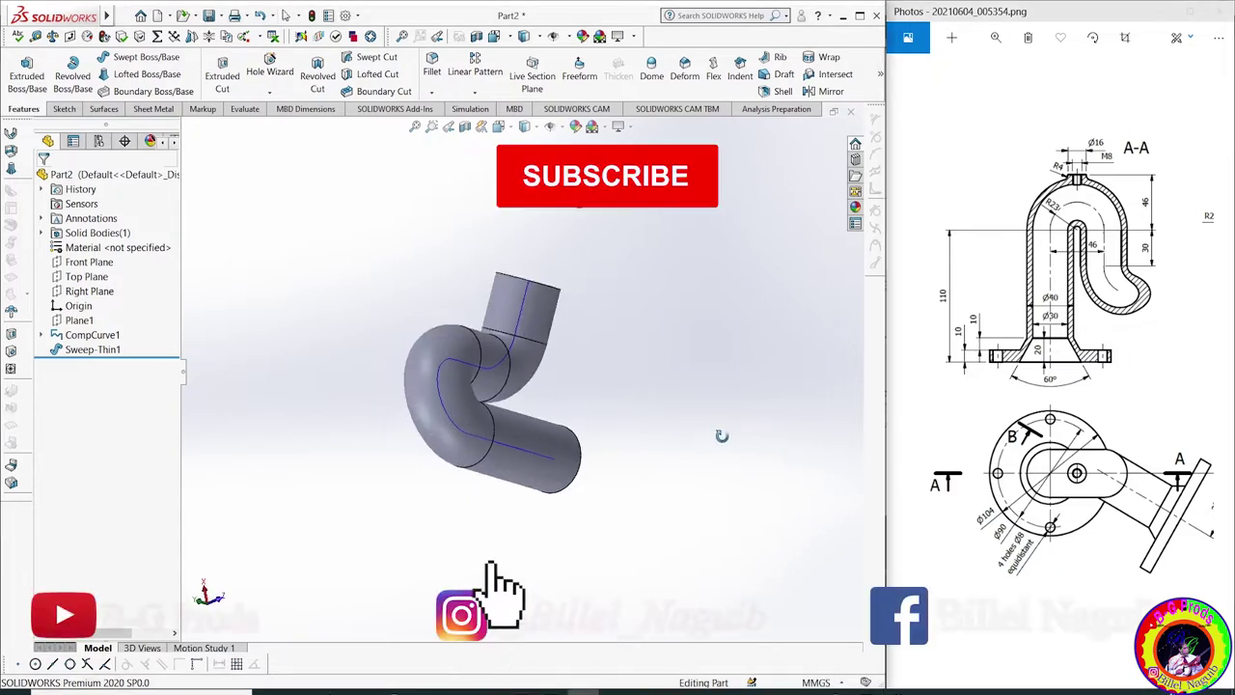
# Create Plane2 offset 136 mm from the Top Plane and open a sketch on it
pyautogui.click(86, 276)
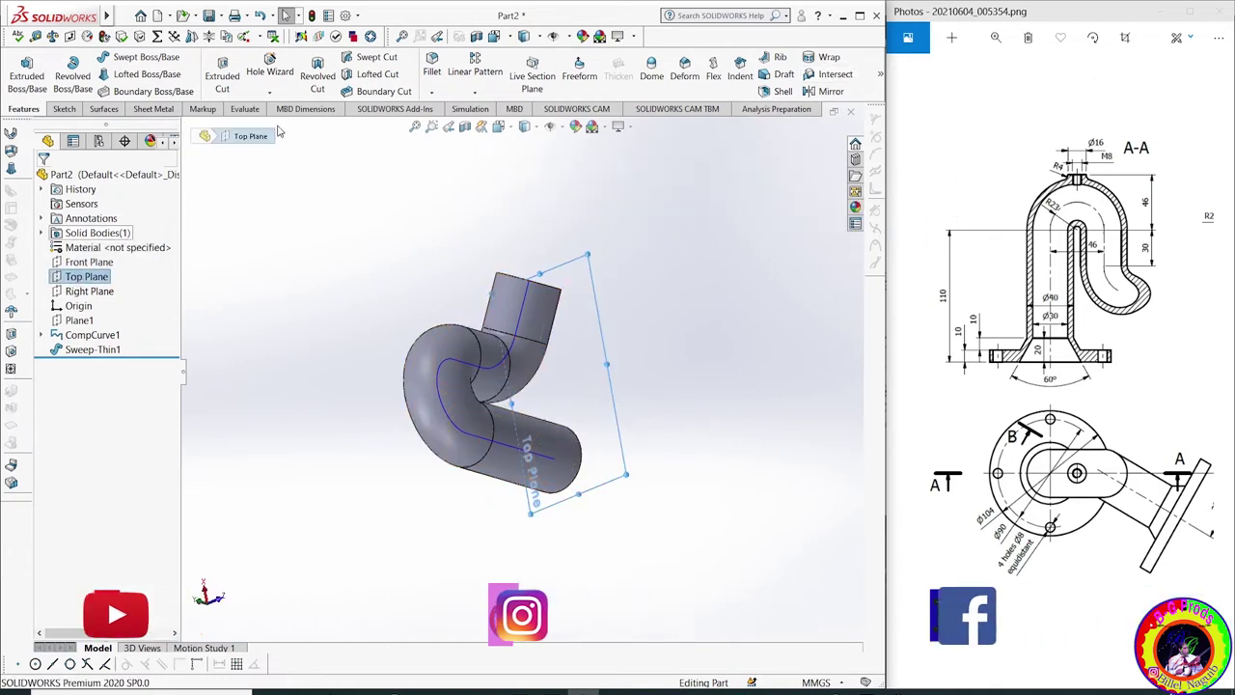
pyautogui.click(876, 73)
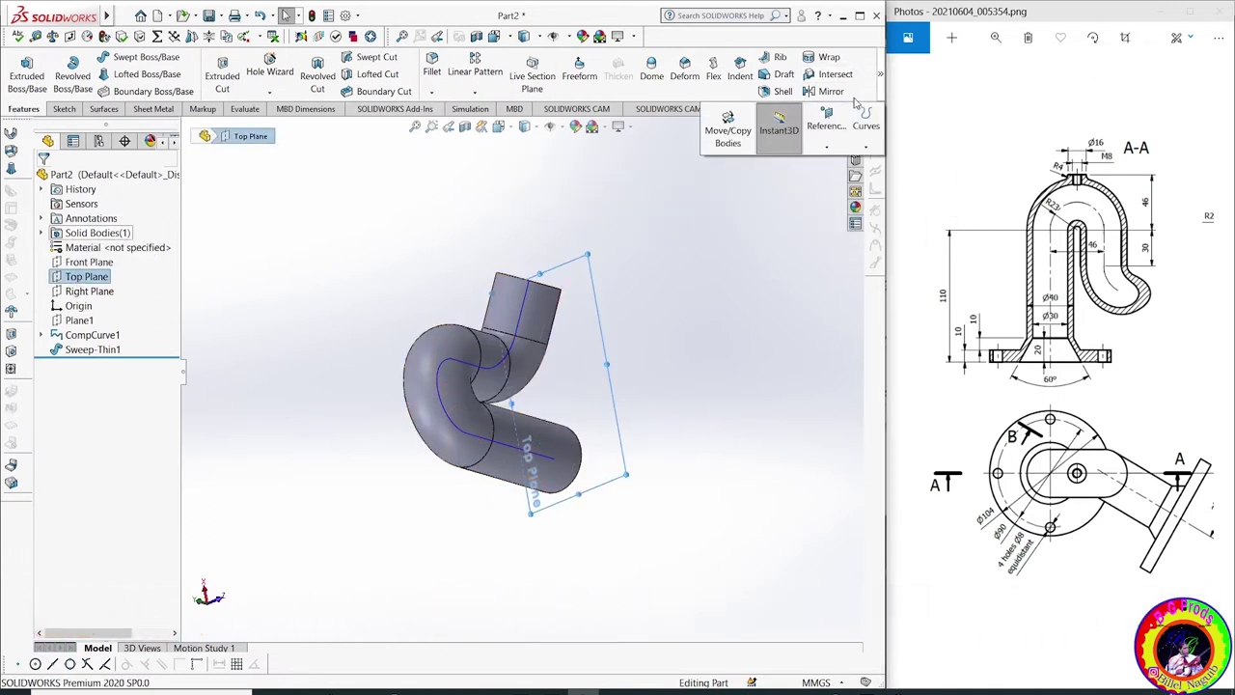
pyautogui.click(826, 150)
pyautogui.click(831, 160)
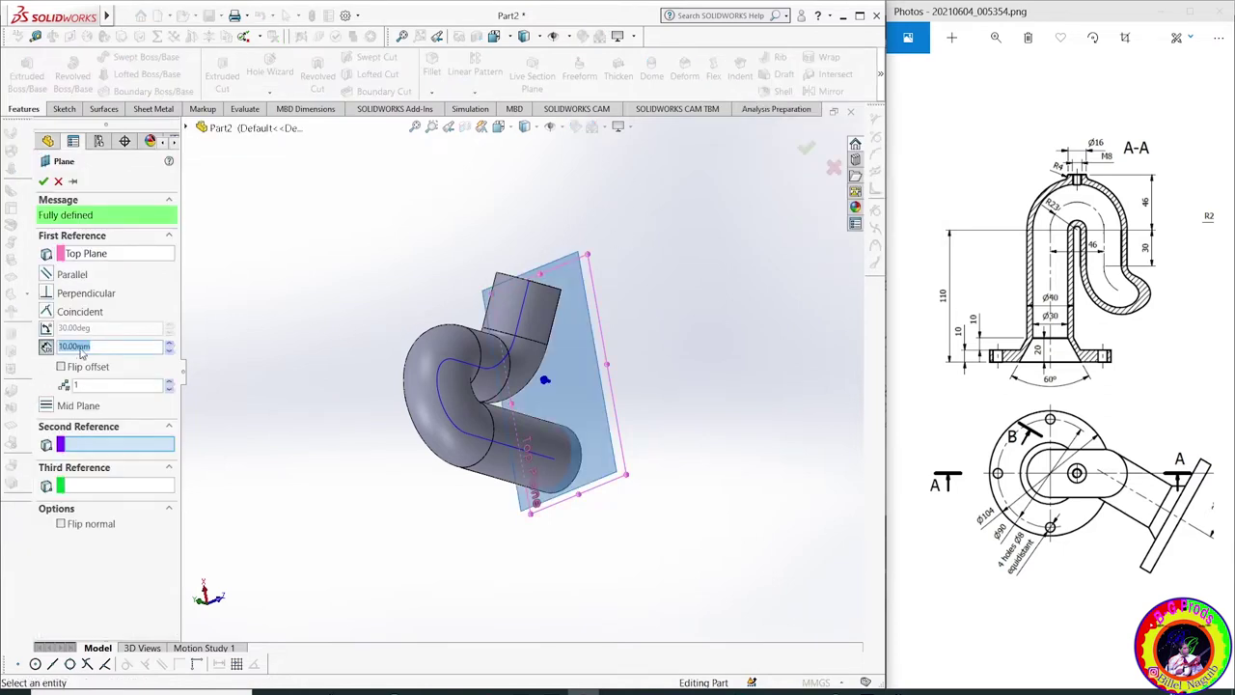
pyautogui.write('136')
pyautogui.press('Return')
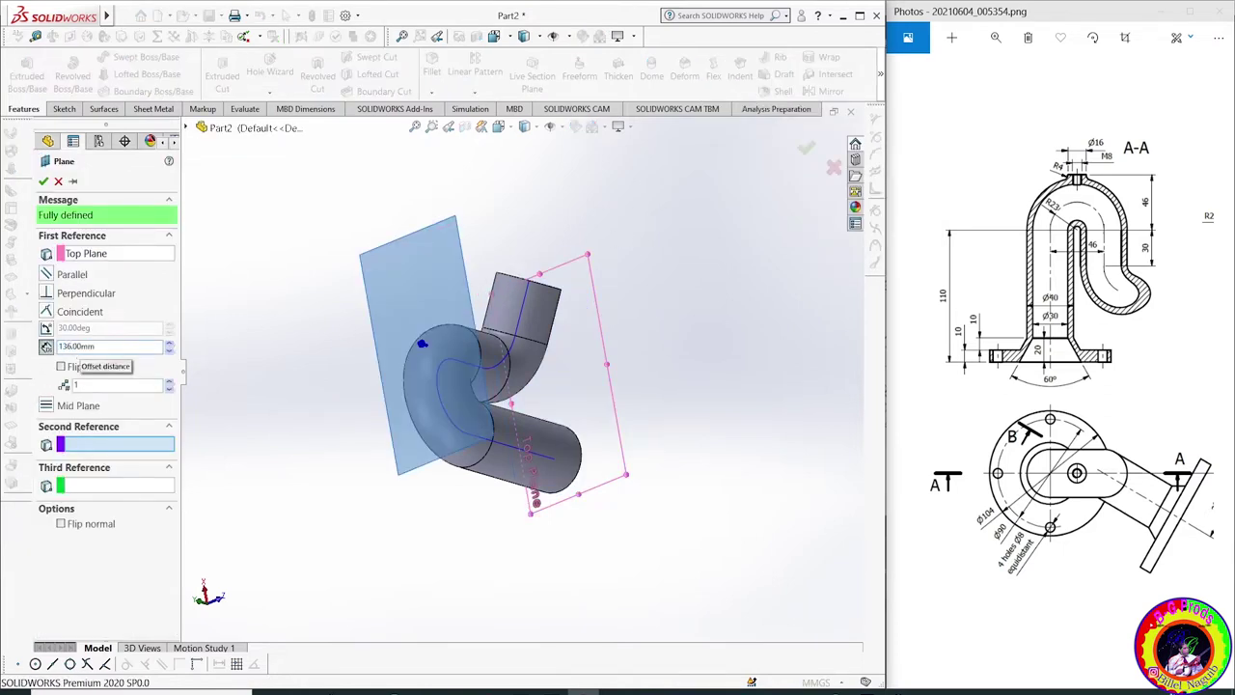
pyautogui.click(43, 181)
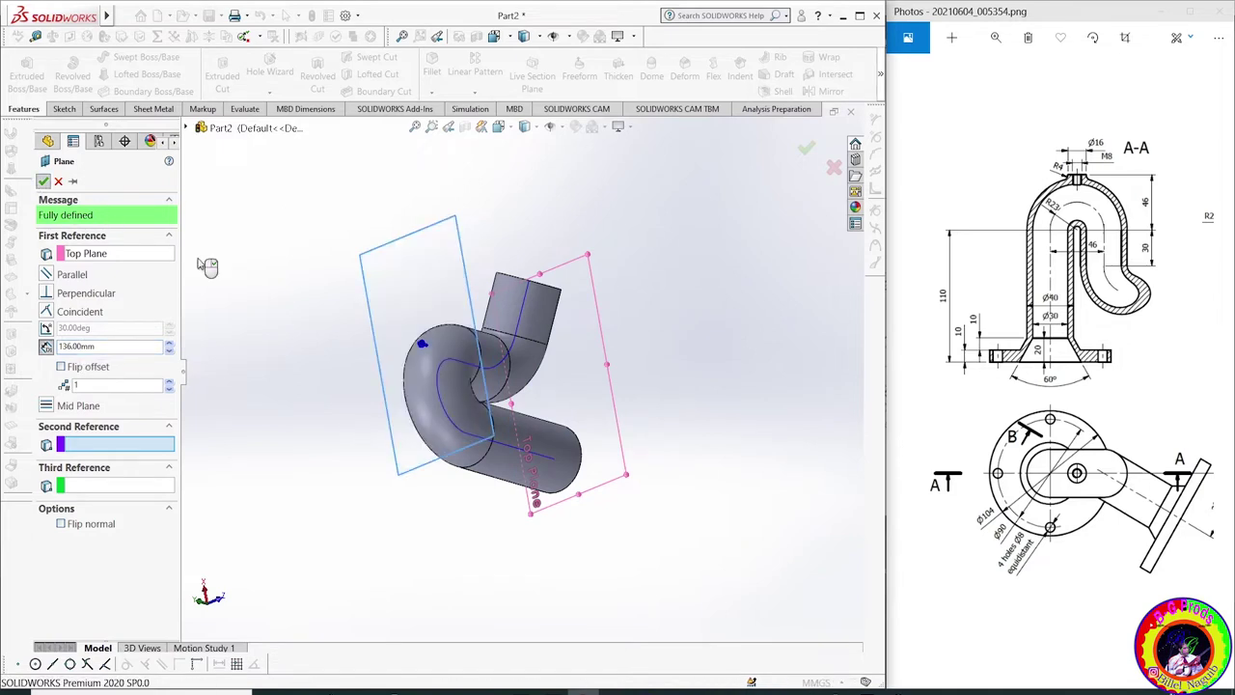
pyautogui.click(408, 267)
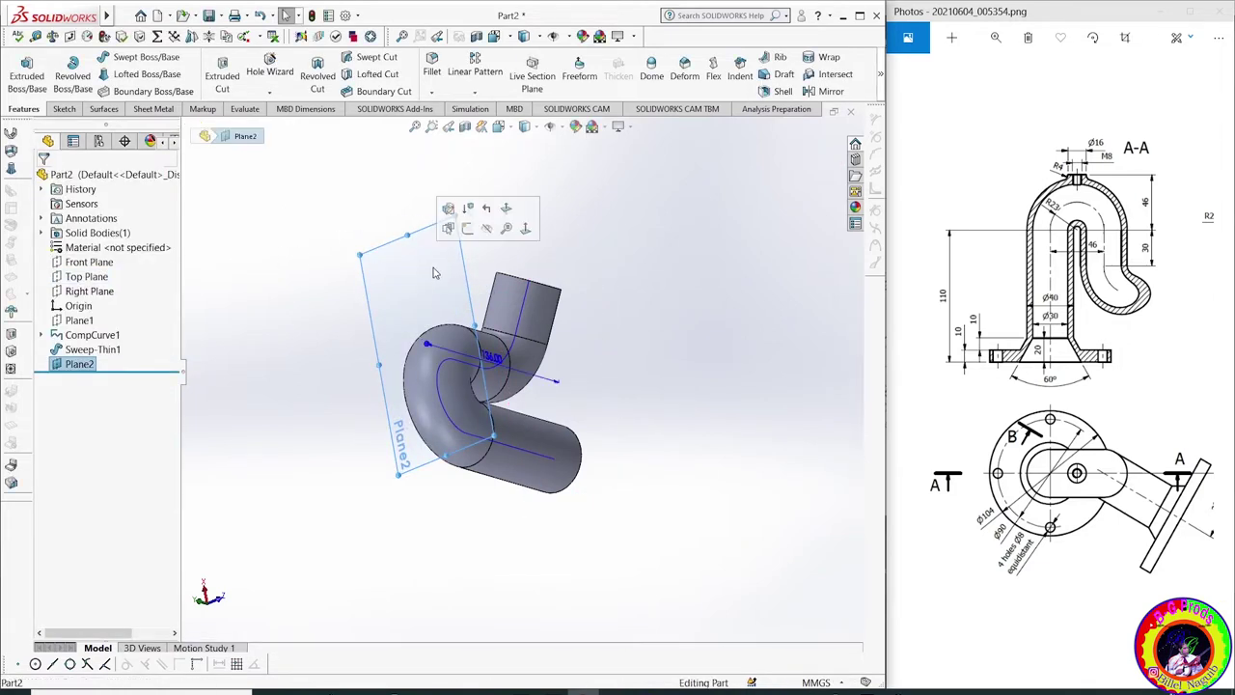
pyautogui.click(464, 233)
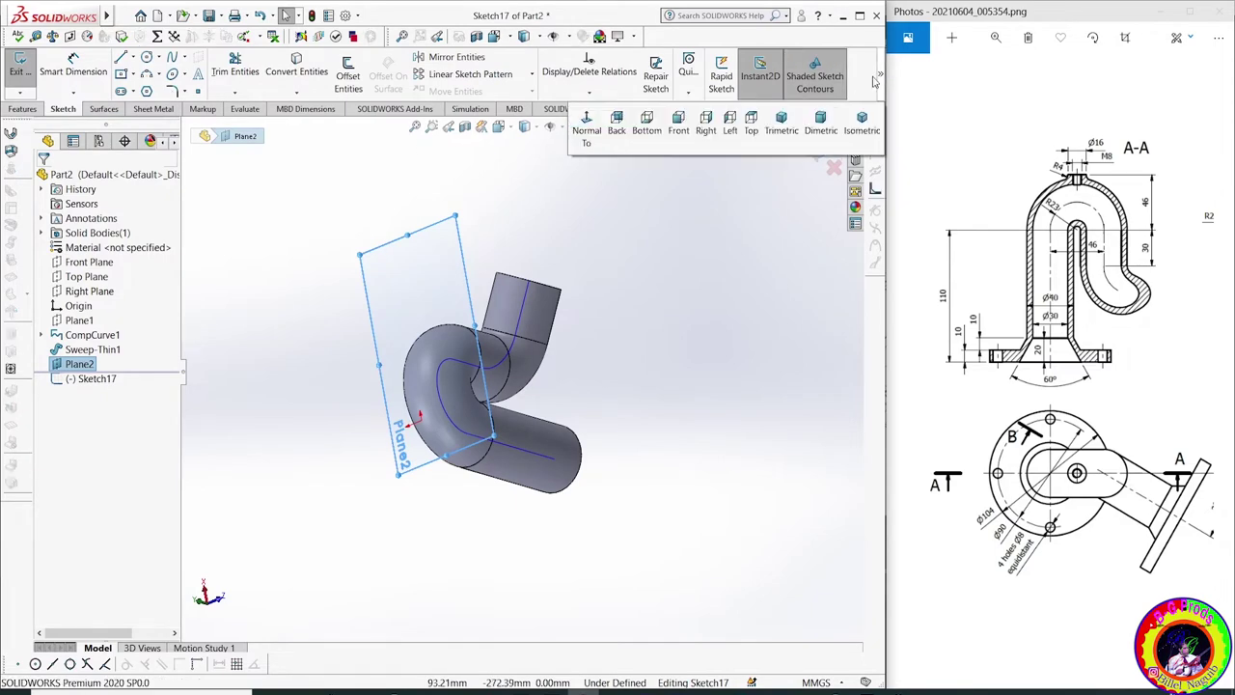
# View Plane2 face-on and draw a 46 mm horizontal centerline from the origin
pyautogui.click(577, 125)
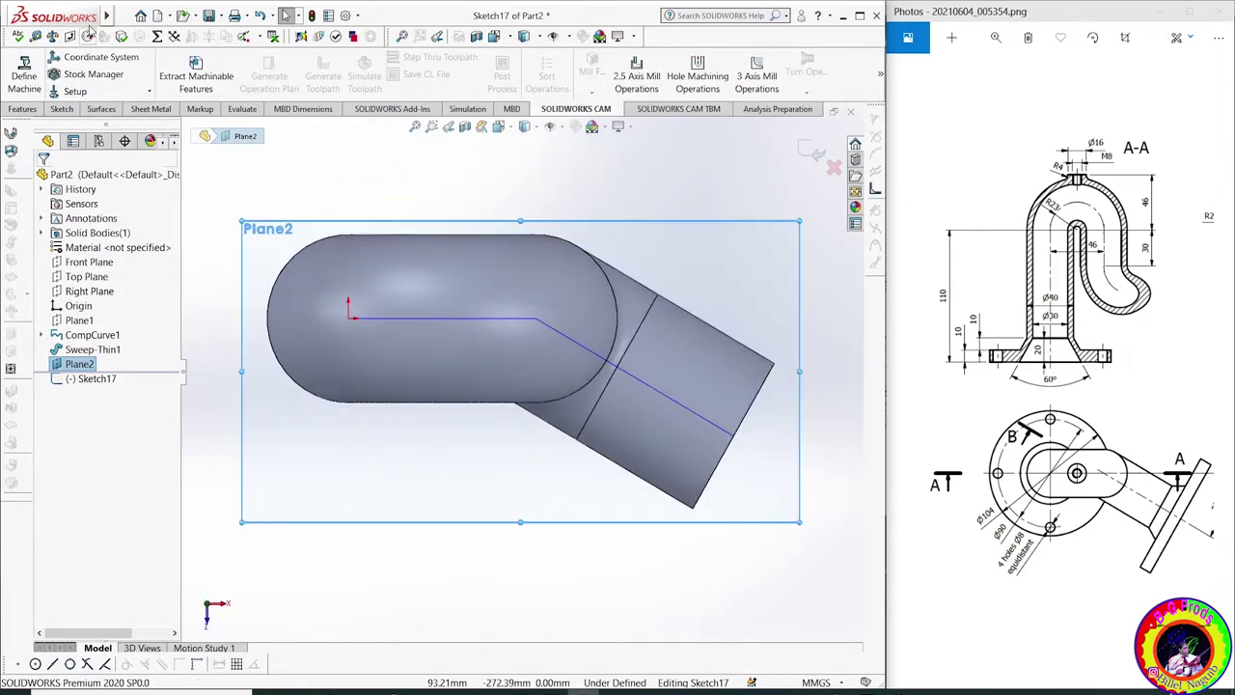
pyautogui.click(61, 109)
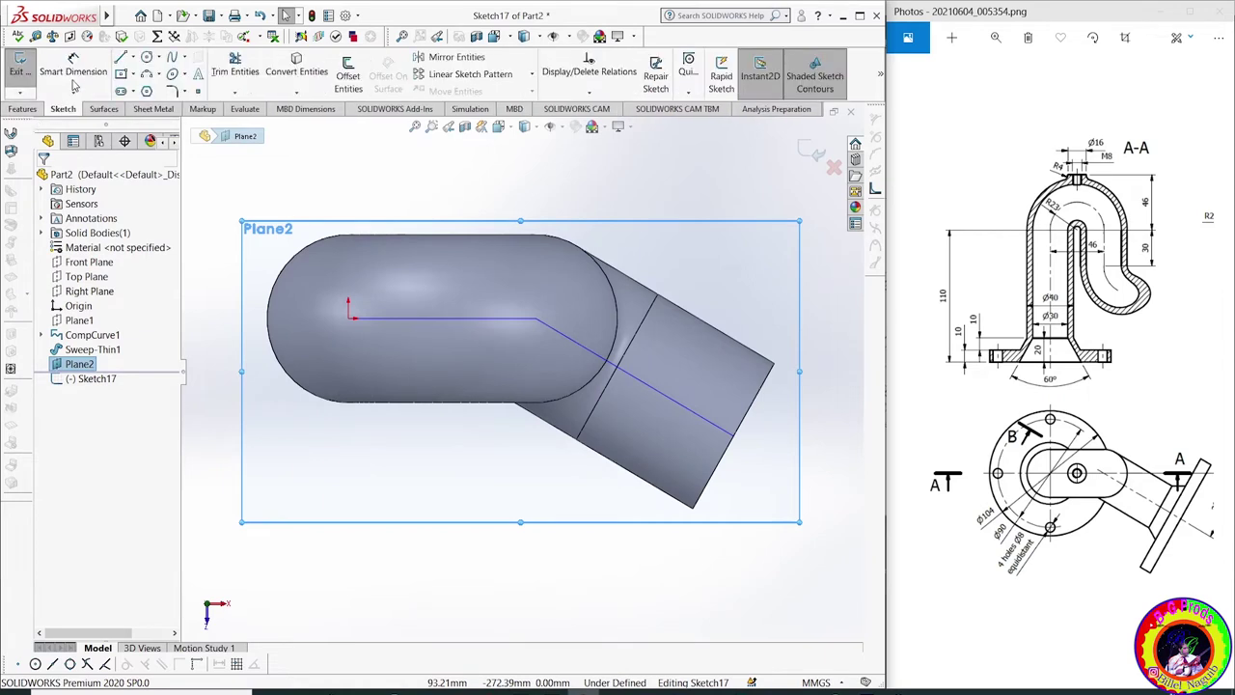
pyautogui.click(134, 58)
pyautogui.click(138, 90)
pyautogui.click(349, 318)
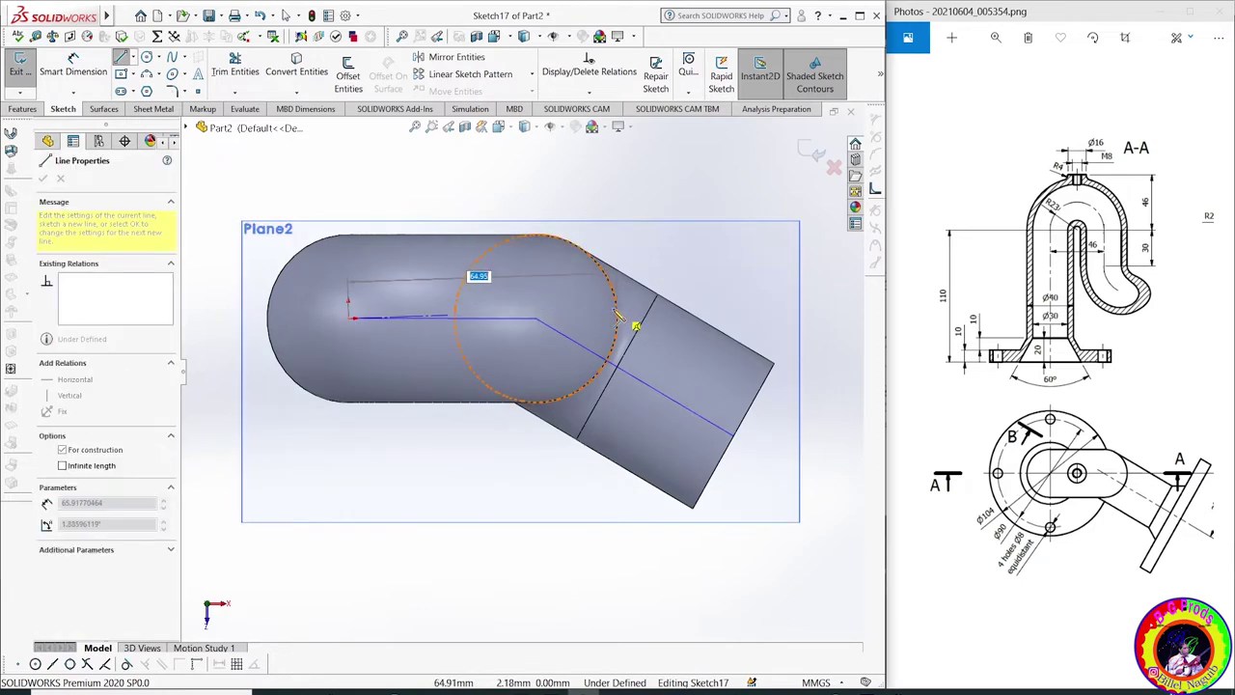
pyautogui.click(536, 320)
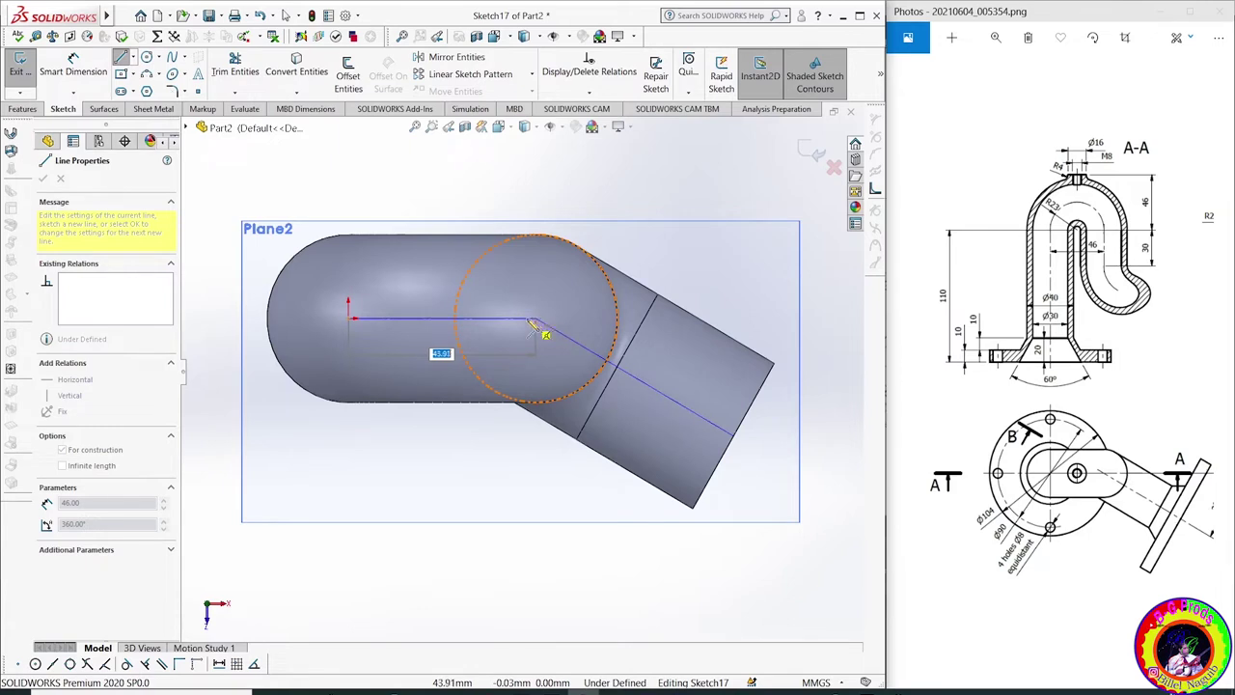
pyautogui.click(532, 325)
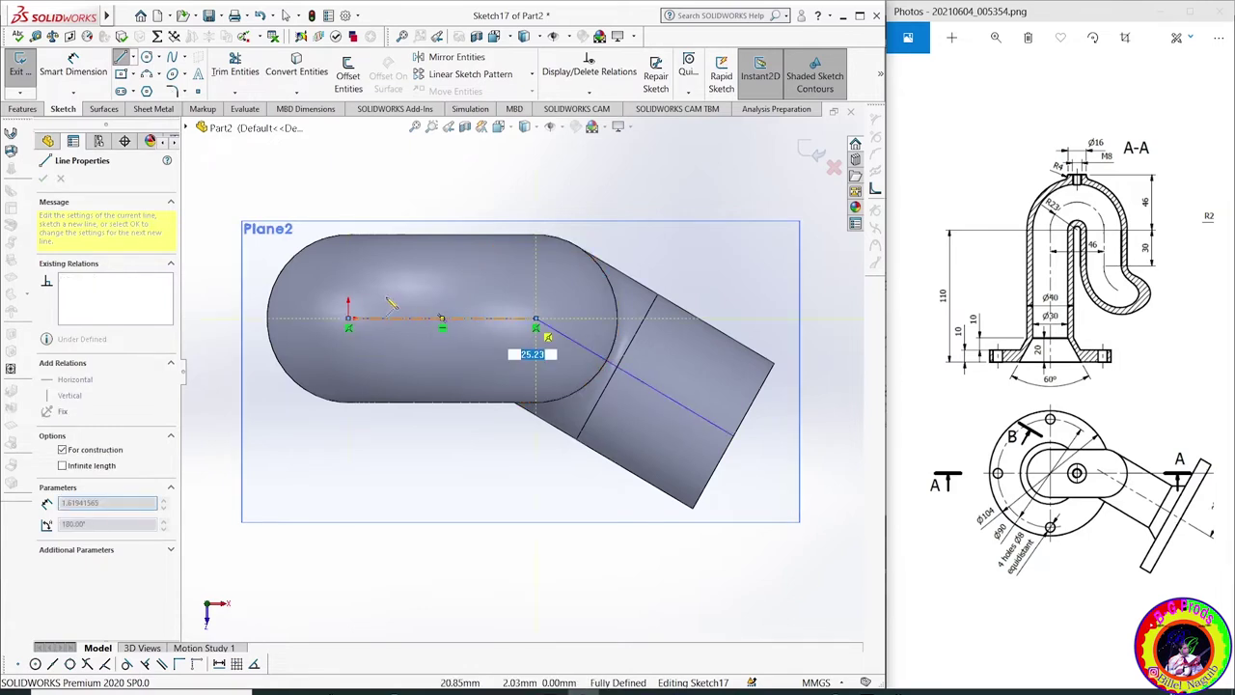
pyautogui.rightClick(400, 218)
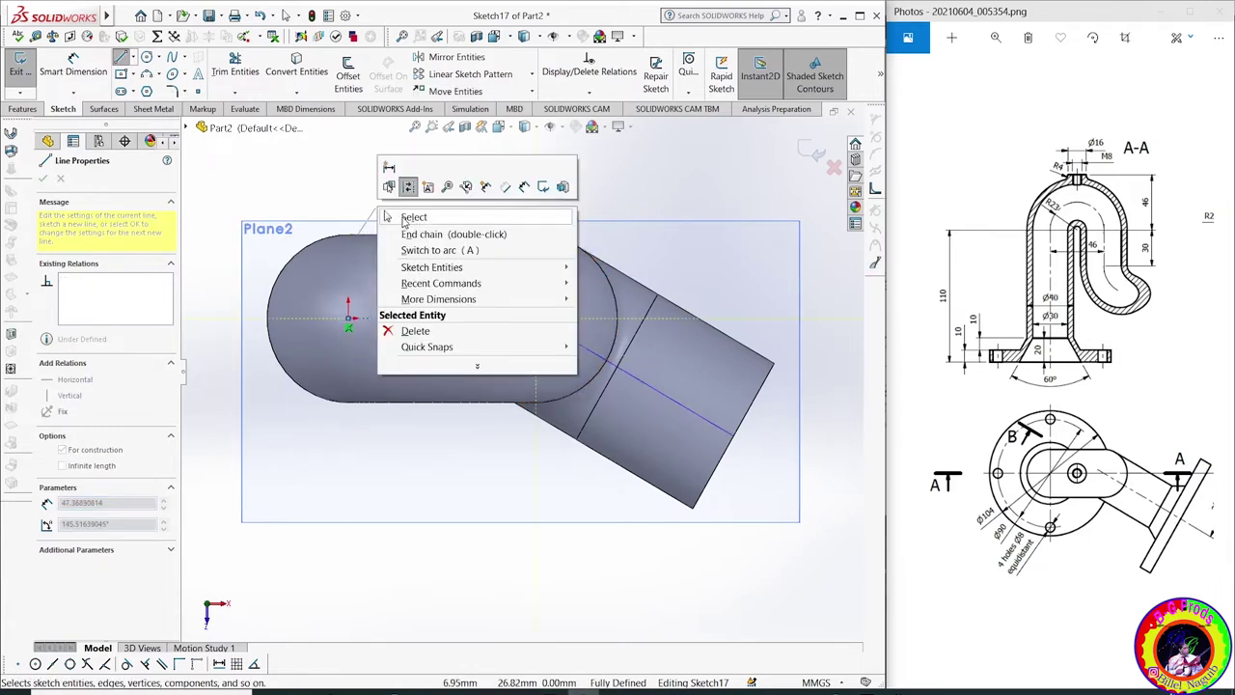
pyautogui.click(414, 218)
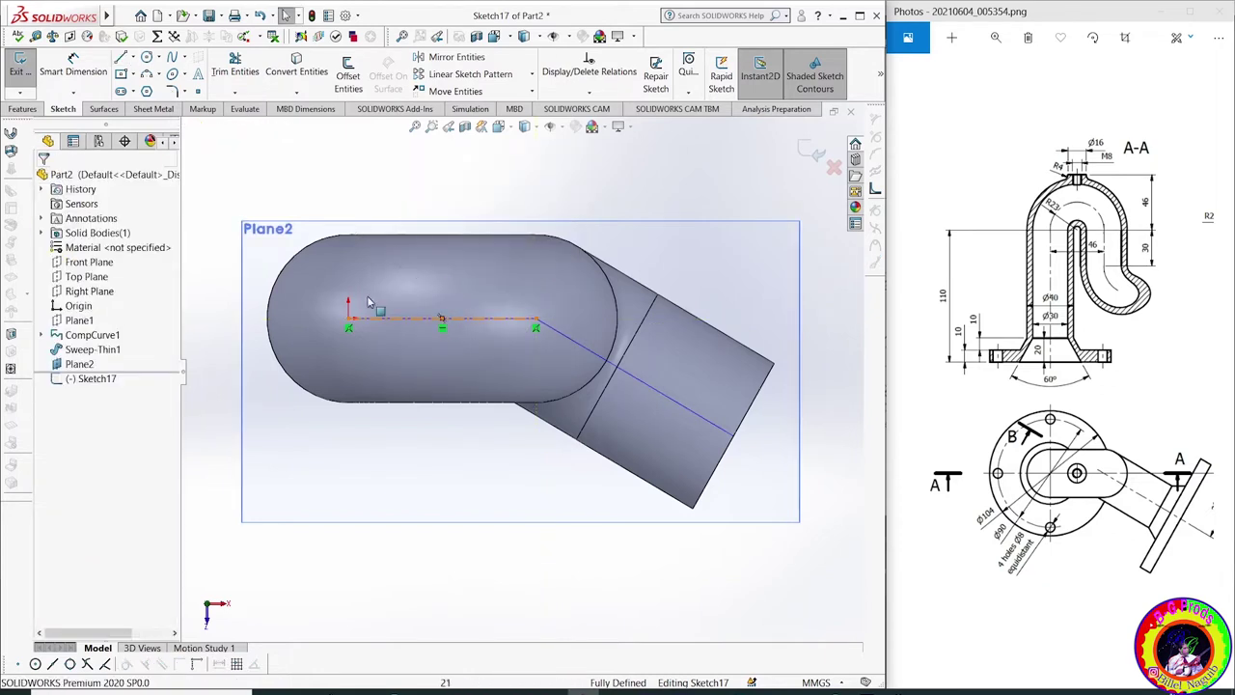
# Draw a circle centred on the centerline's midpoint and dimension its diameter to 16 mm
pyautogui.click(146, 57)
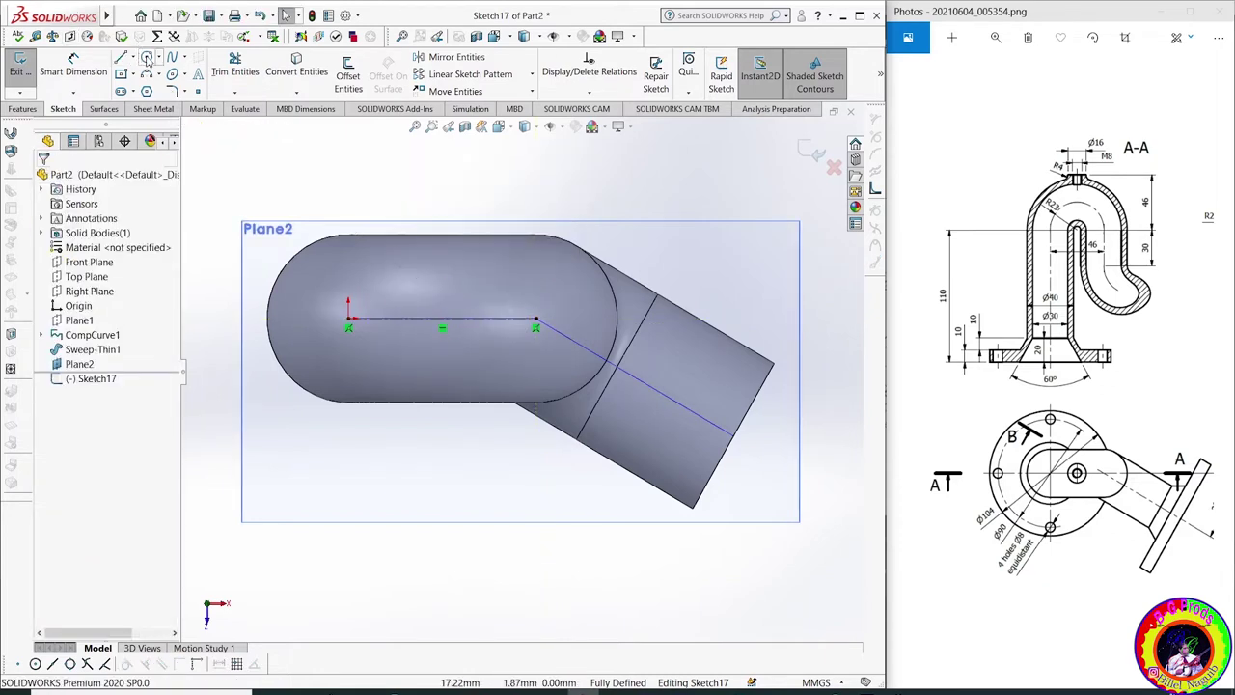
pyautogui.click(441, 318)
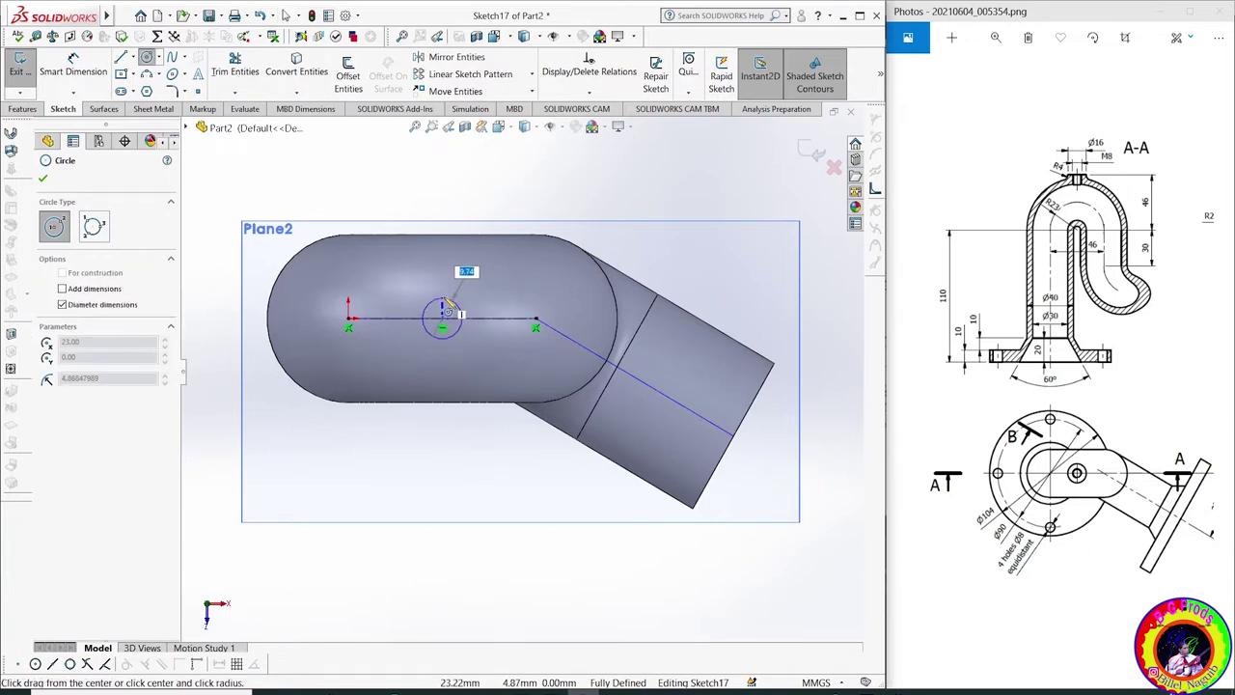
pyautogui.click(308, 289)
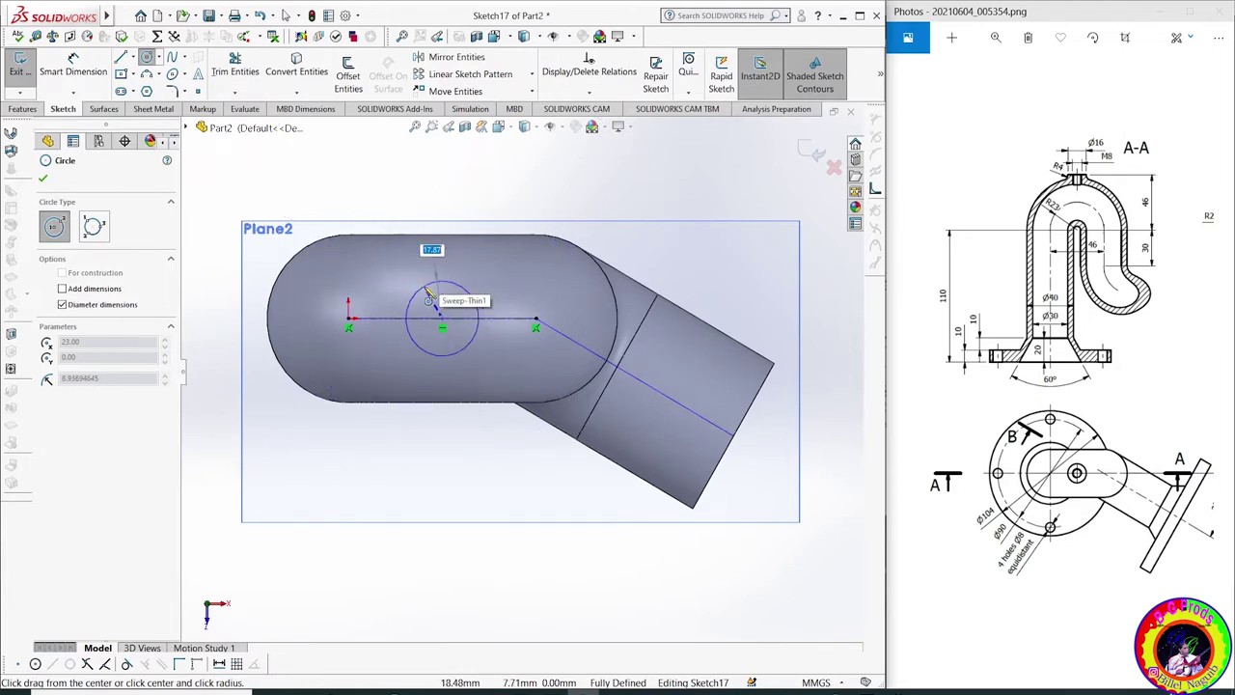
pyautogui.click(417, 291)
pyautogui.click(71, 72)
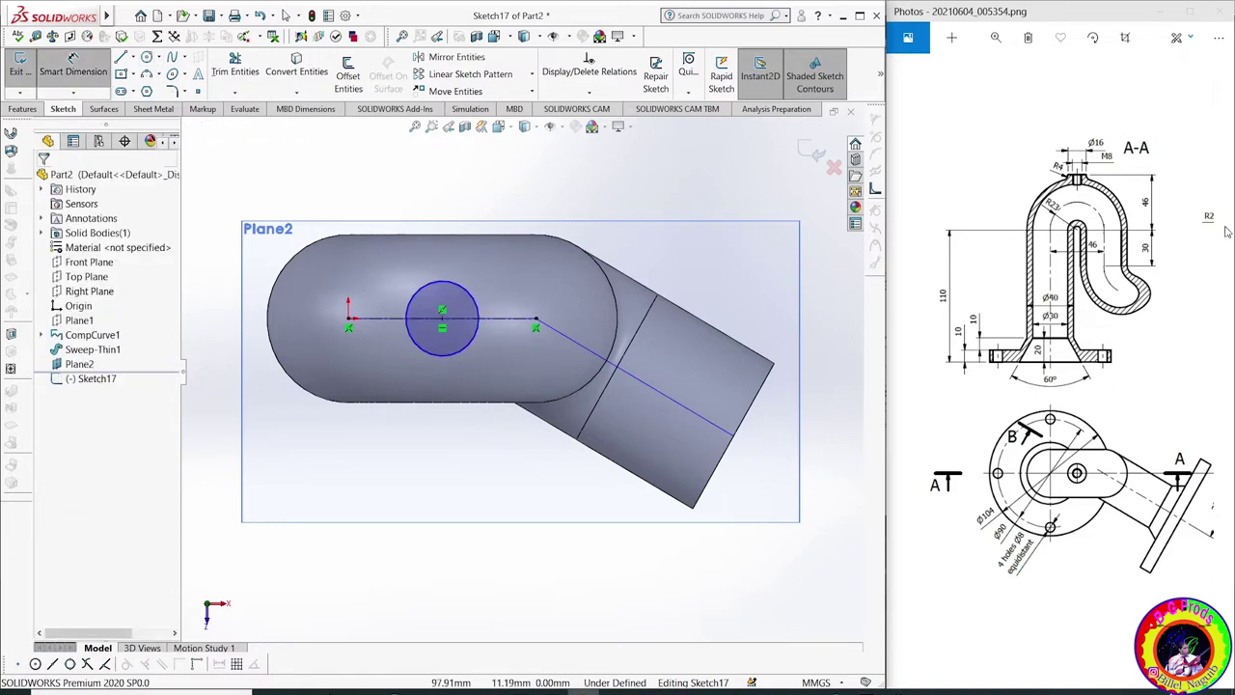
pyautogui.click(440, 263)
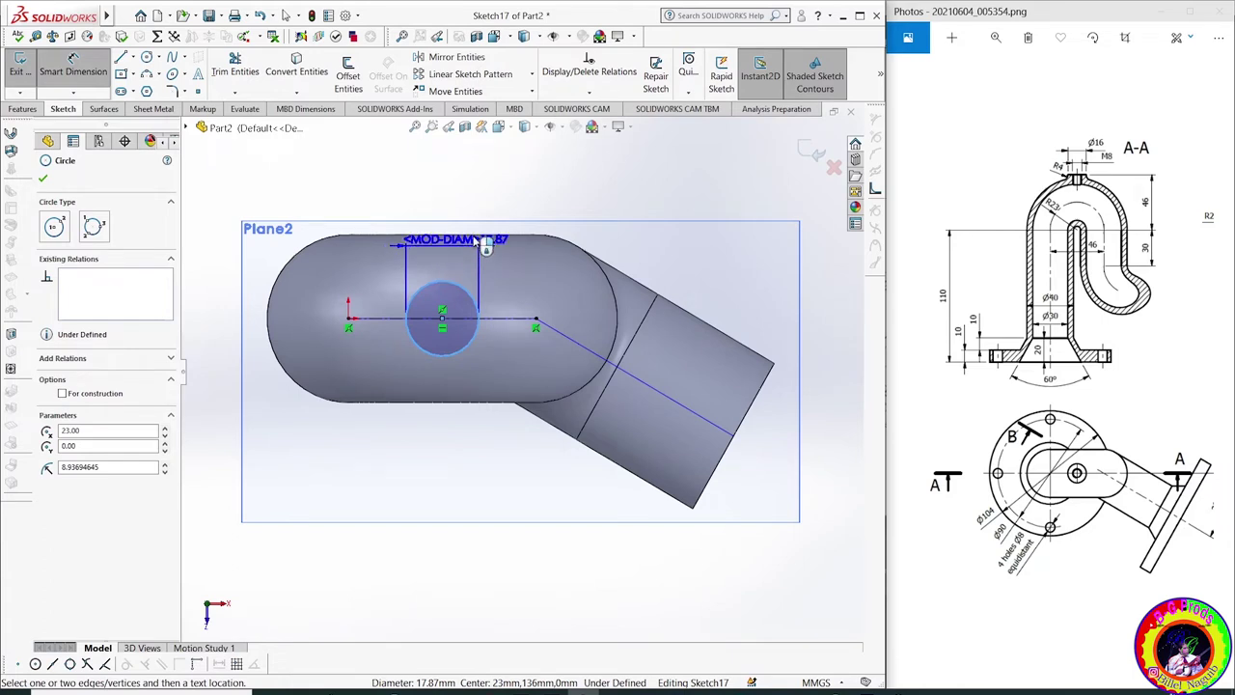
pyautogui.click(468, 267)
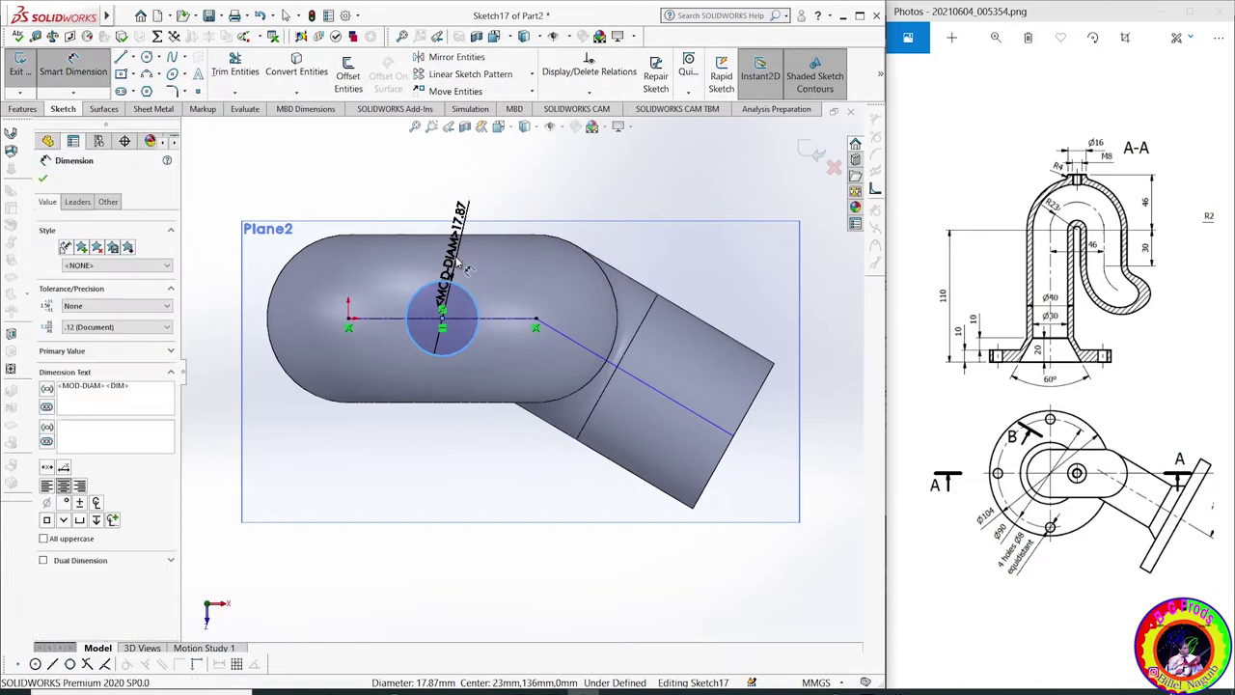
pyautogui.write('16')
pyautogui.press('Return')
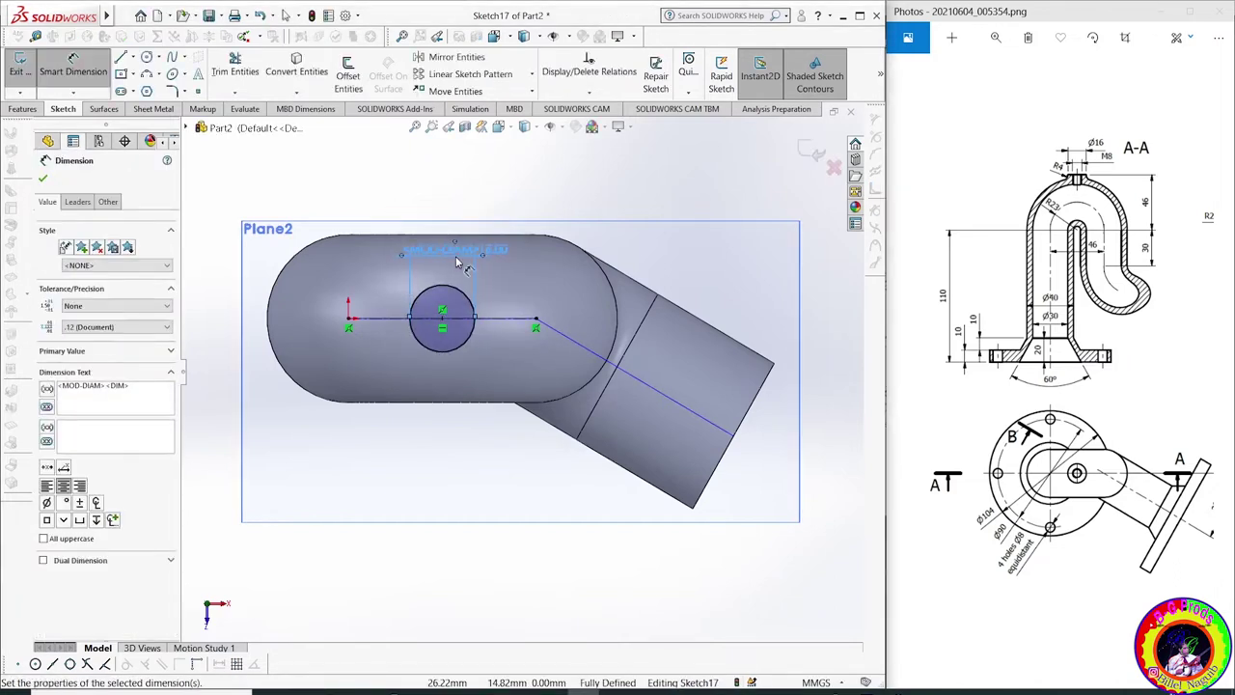
pyautogui.moveTo(455, 157)
pyautogui.mouseDown(button='middle')
pyautogui.moveTo(482, 253)
pyautogui.moveTo(469, 145)
pyautogui.moveTo(470, 164)
pyautogui.mouseUp(button='middle')
# Extrude the 16 mm circle in reverse, Up To Next, onto the pipe top as Boss-Extrude1
pyautogui.click(19, 109)
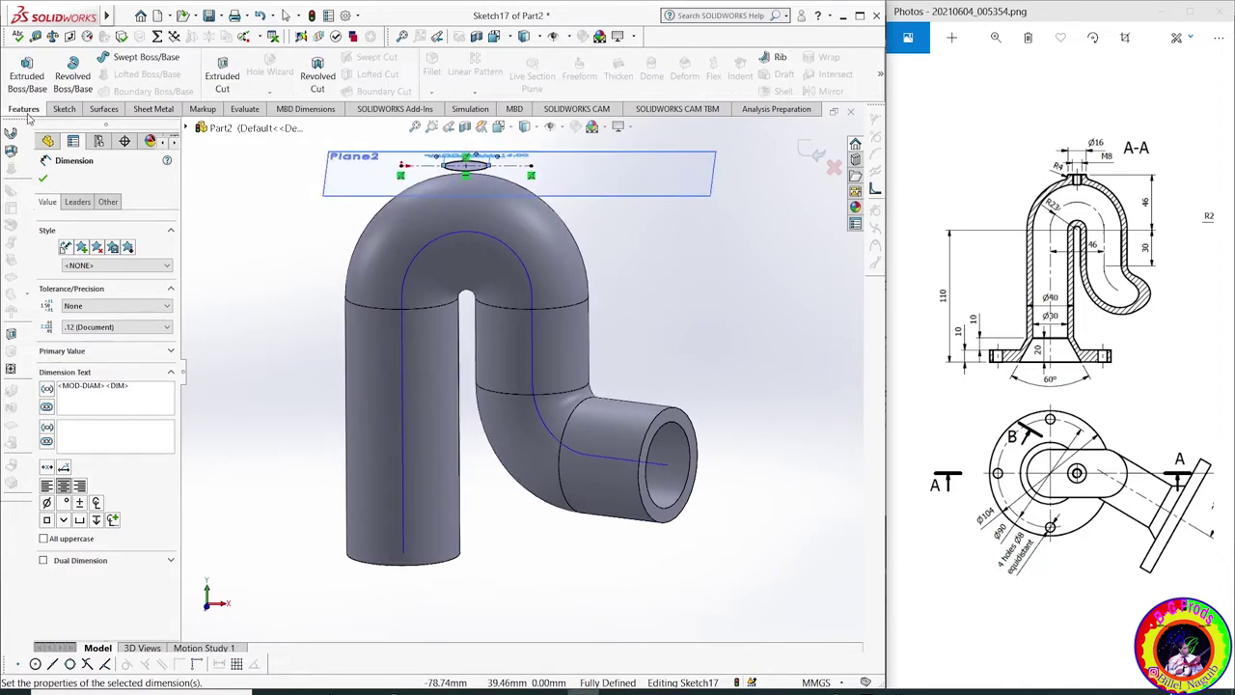
pyautogui.click(27, 77)
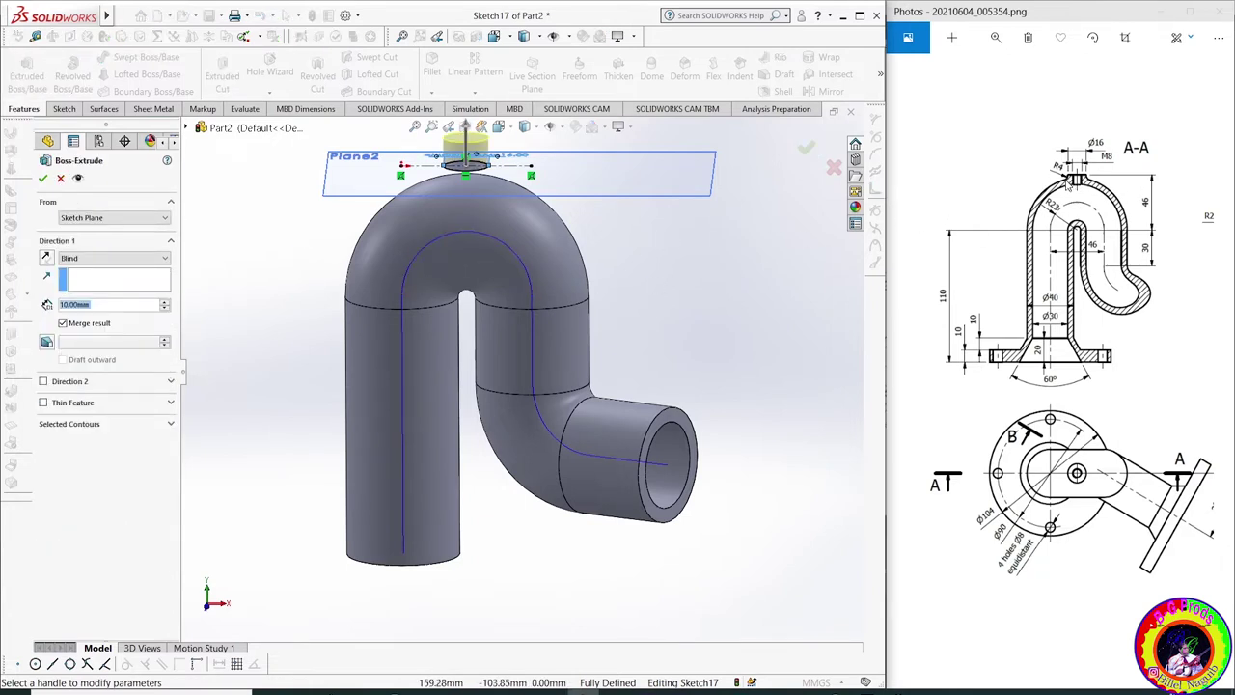
pyautogui.click(46, 257)
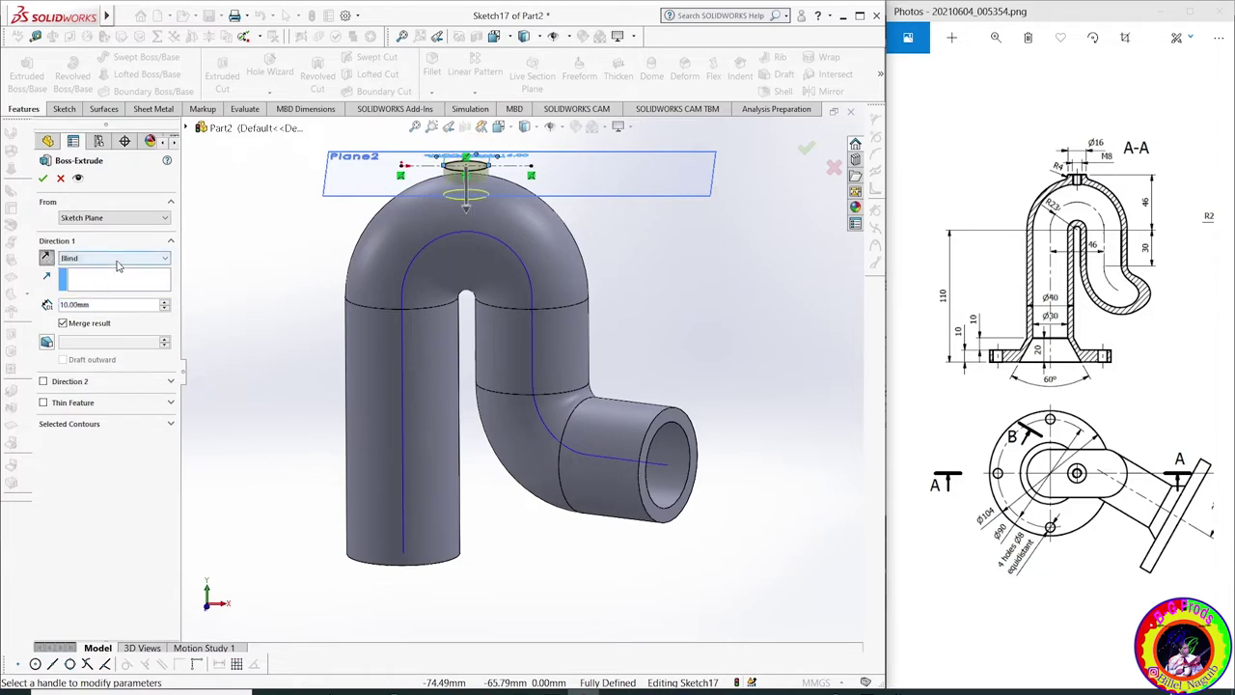
pyautogui.click(111, 261)
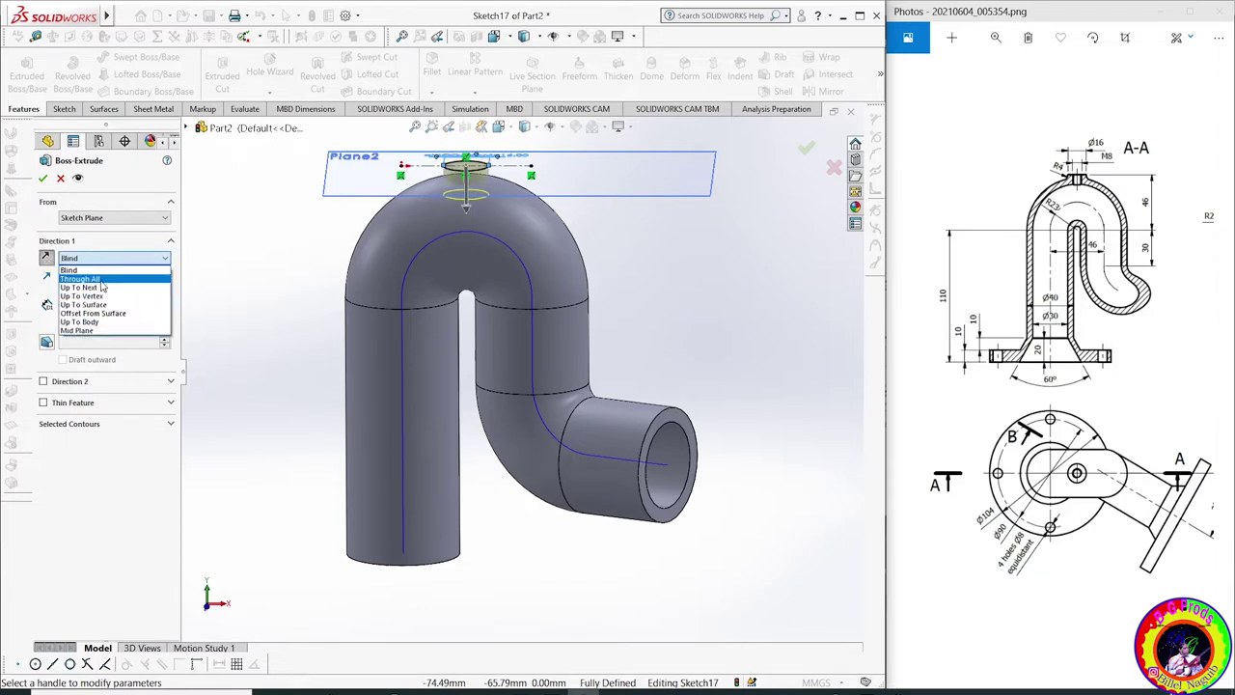
pyautogui.click(79, 287)
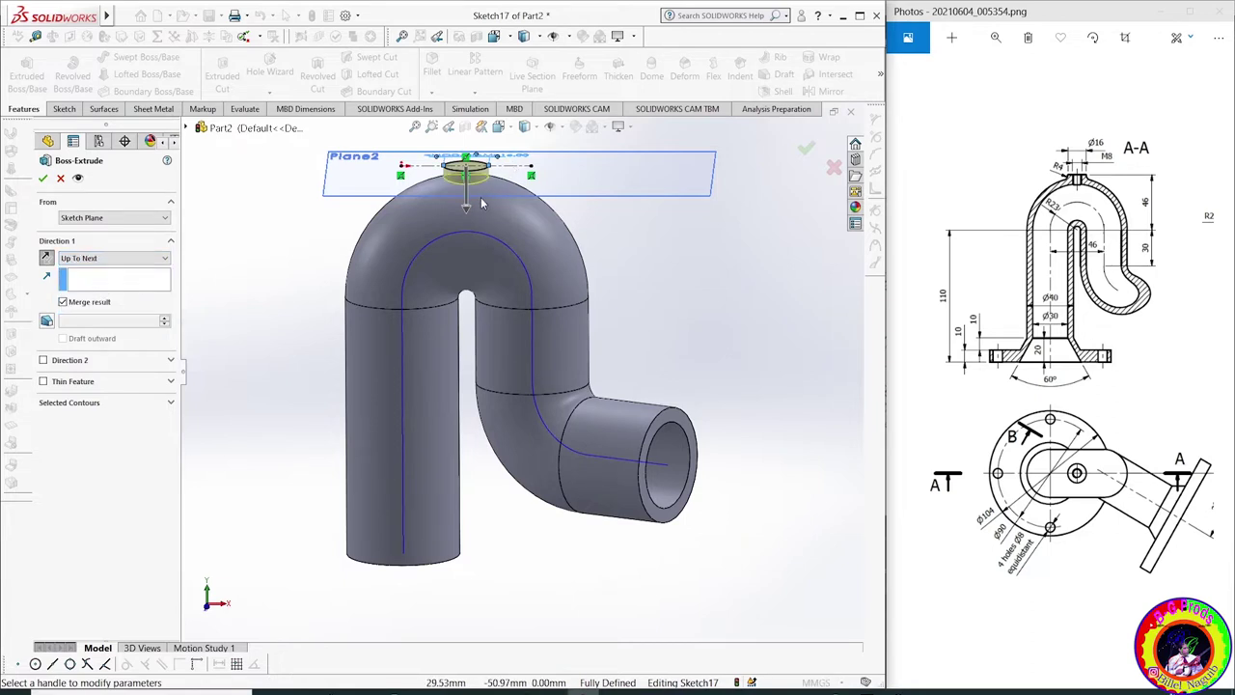
pyautogui.click(44, 180)
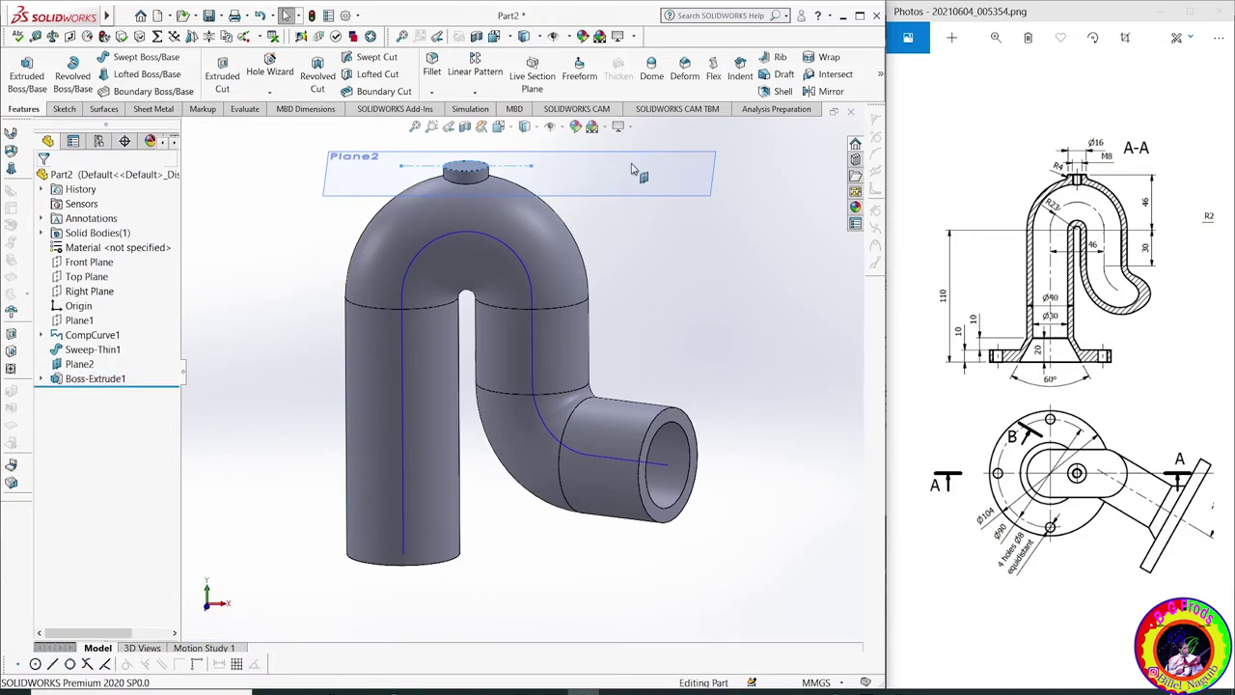
pyautogui.click(702, 165)
pyautogui.click(733, 143)
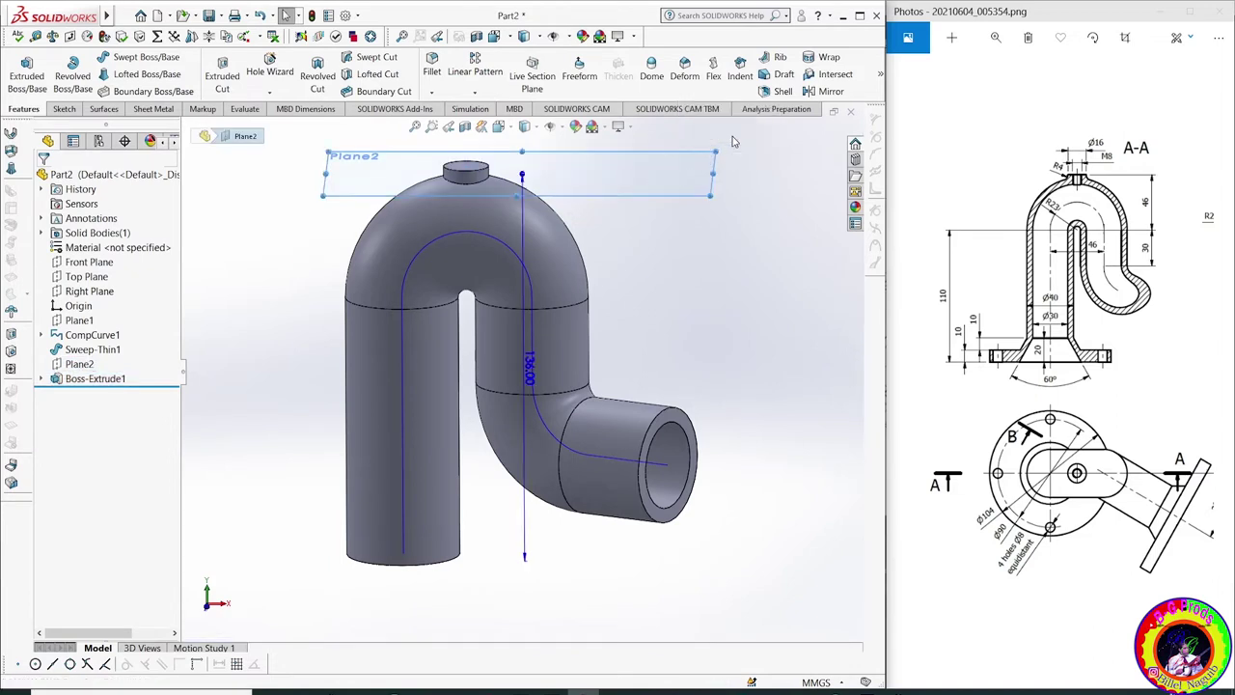
pyautogui.moveTo(721, 229); pyautogui.dragTo(719, 350, button='middle')
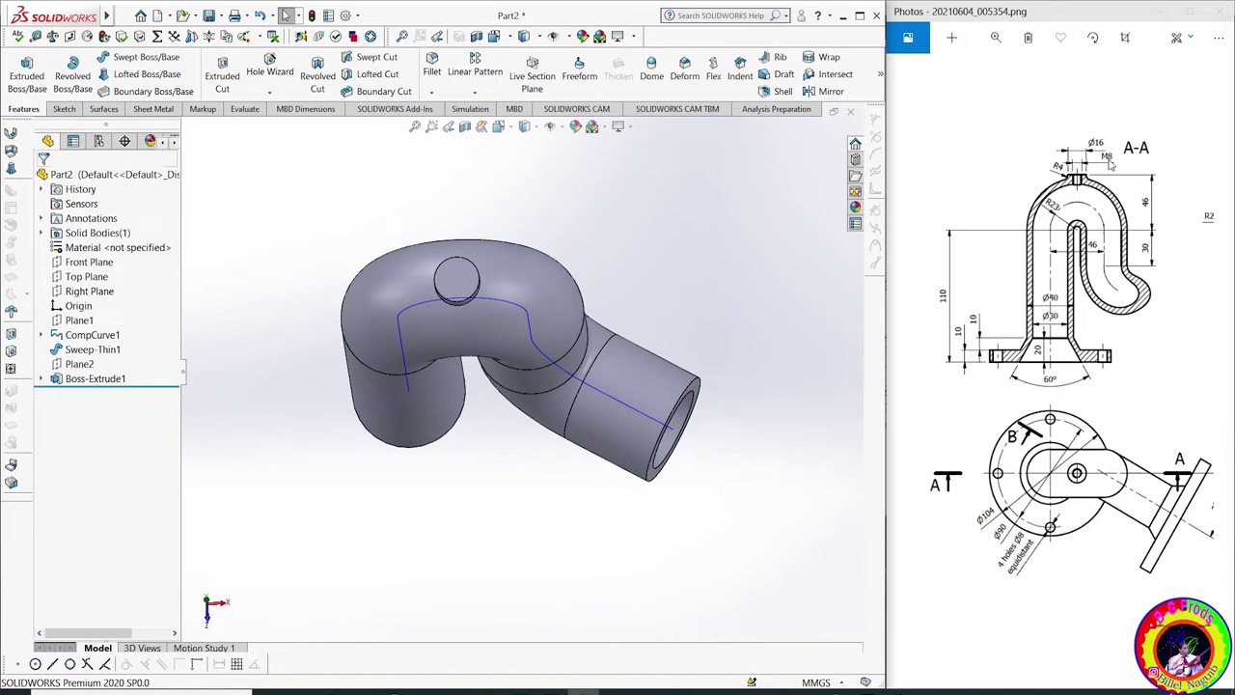
# Start a Hole Wizard hole on the boss top face with Screw Clearance type, size M8
pyautogui.click(457, 281)
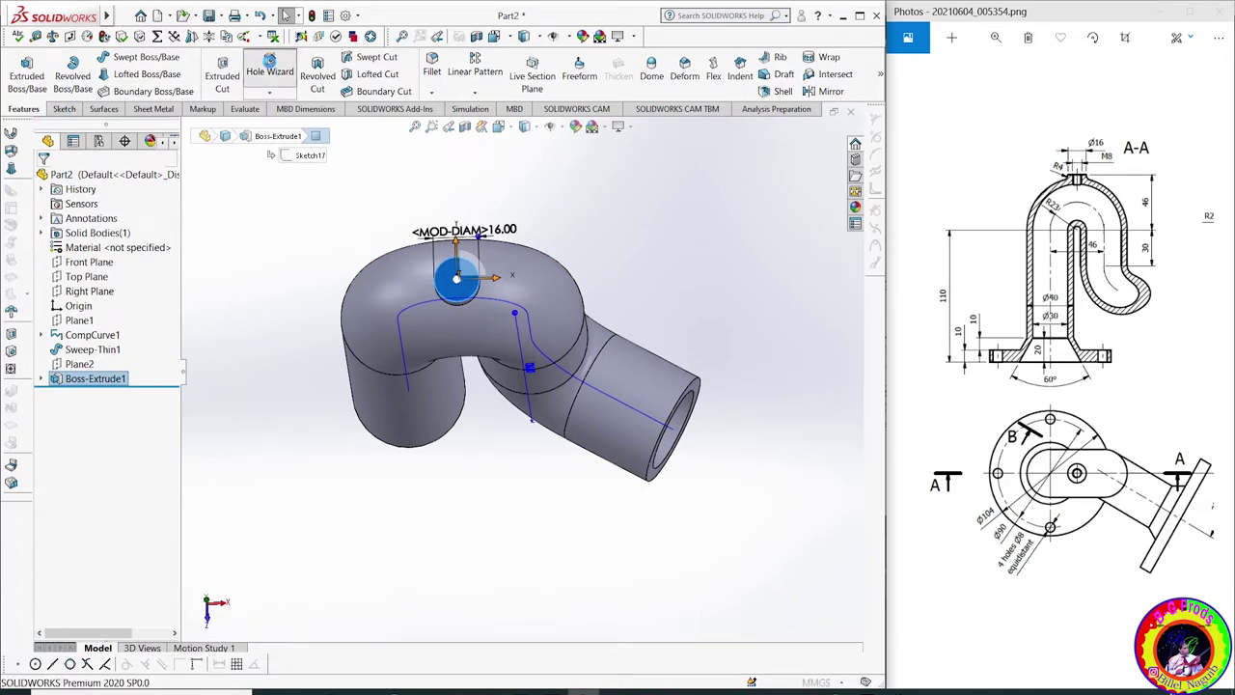
pyautogui.click(269, 64)
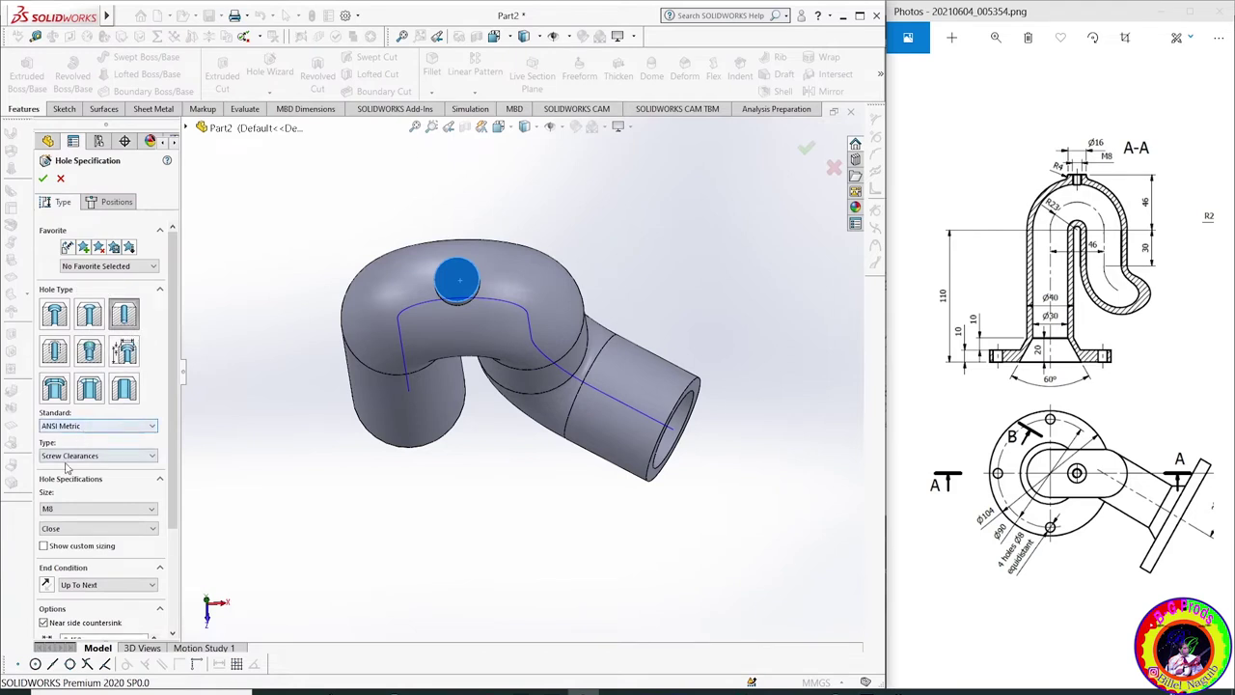
pyautogui.scroll(-1, 81, 462)
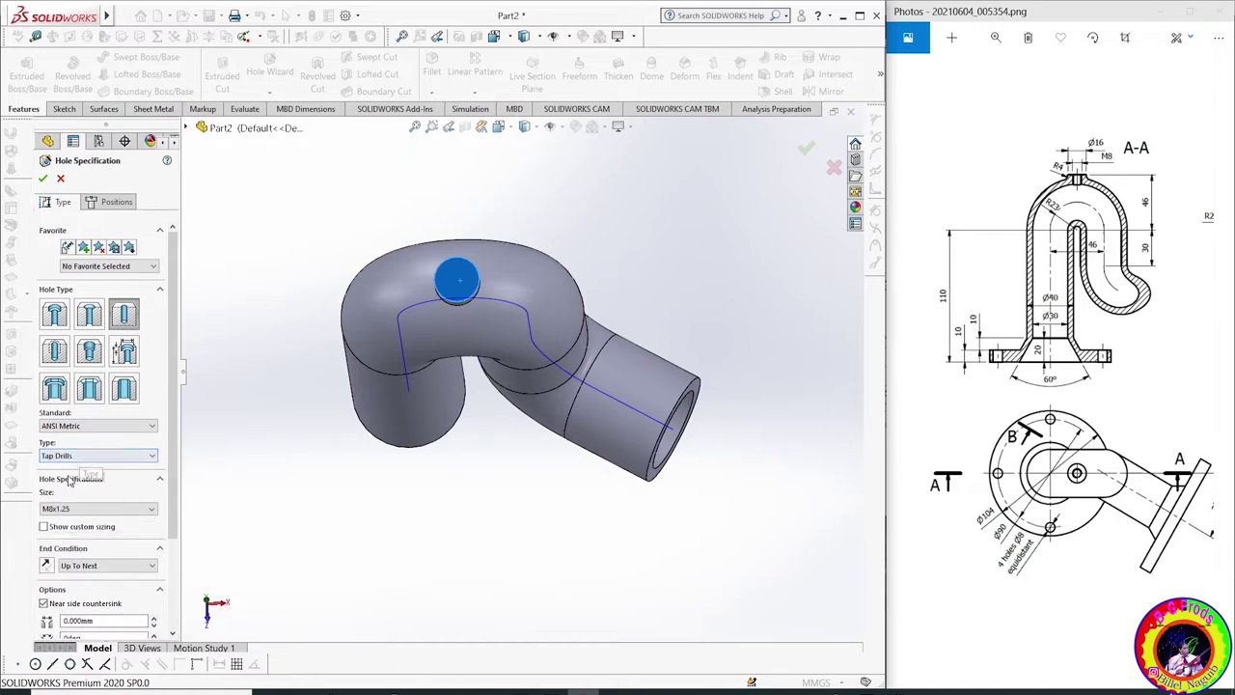
pyautogui.click(91, 456)
pyautogui.click(61, 494)
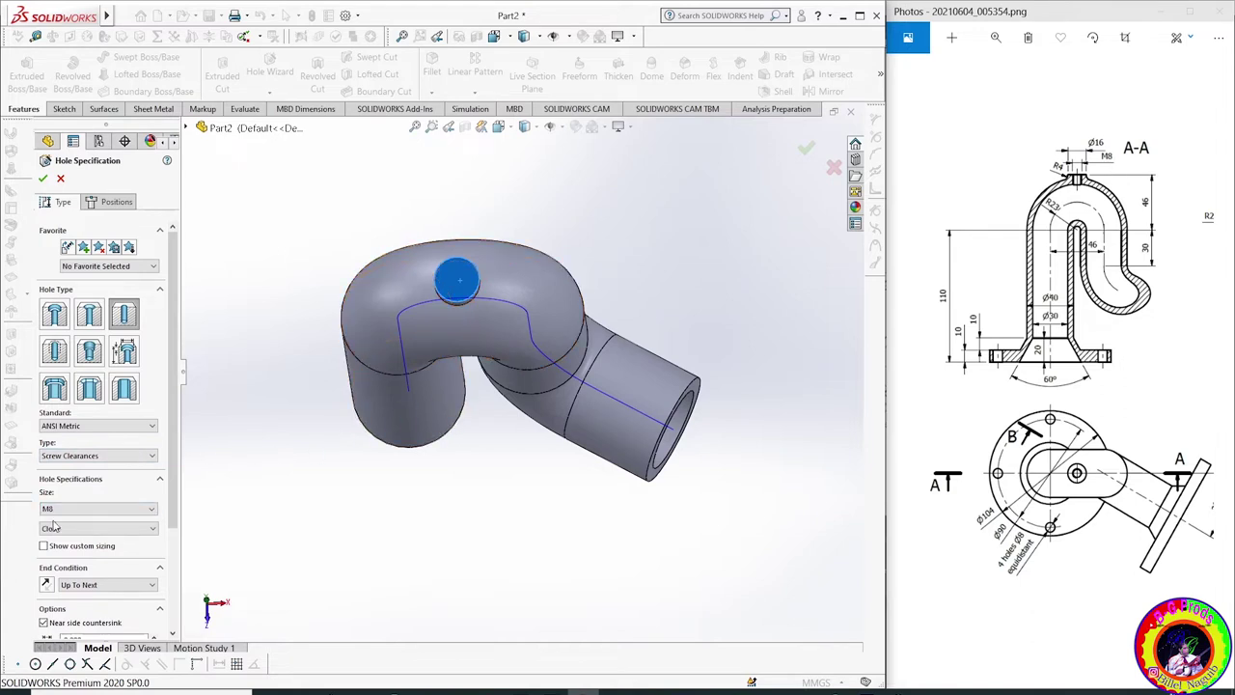
pyautogui.click(116, 202)
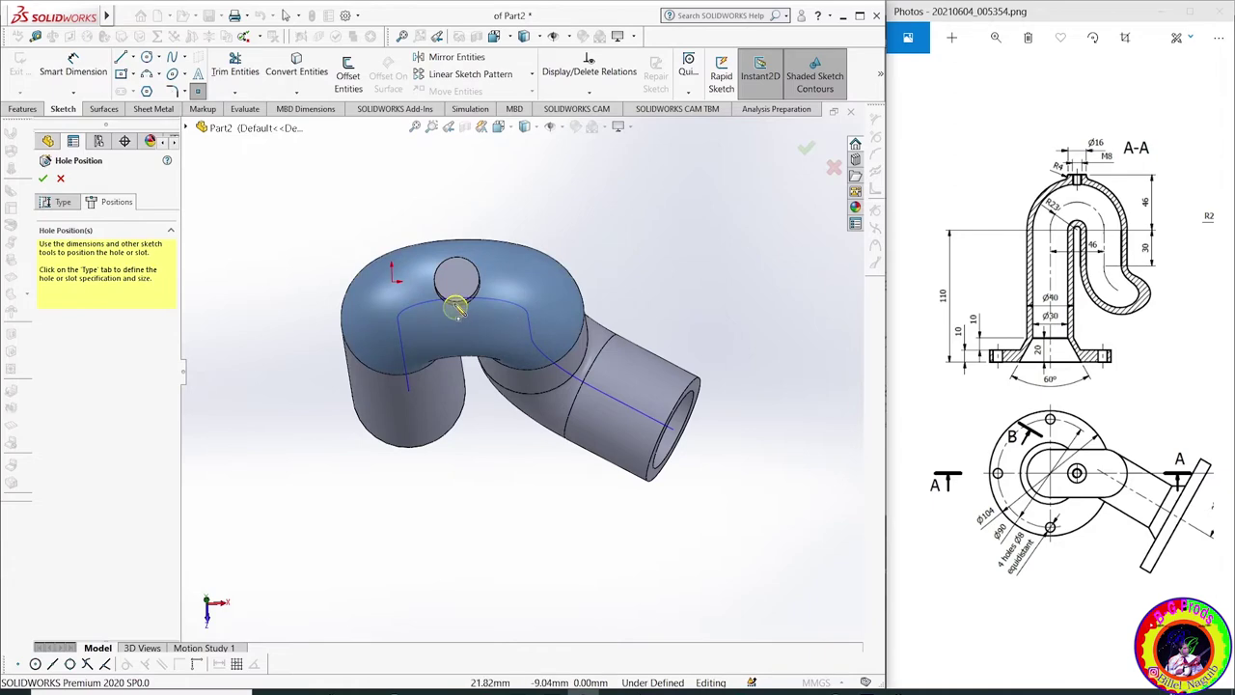
# Position the M8 clearance hole at the boss centre and confirm it
pyautogui.scroll(-4, 457, 307)
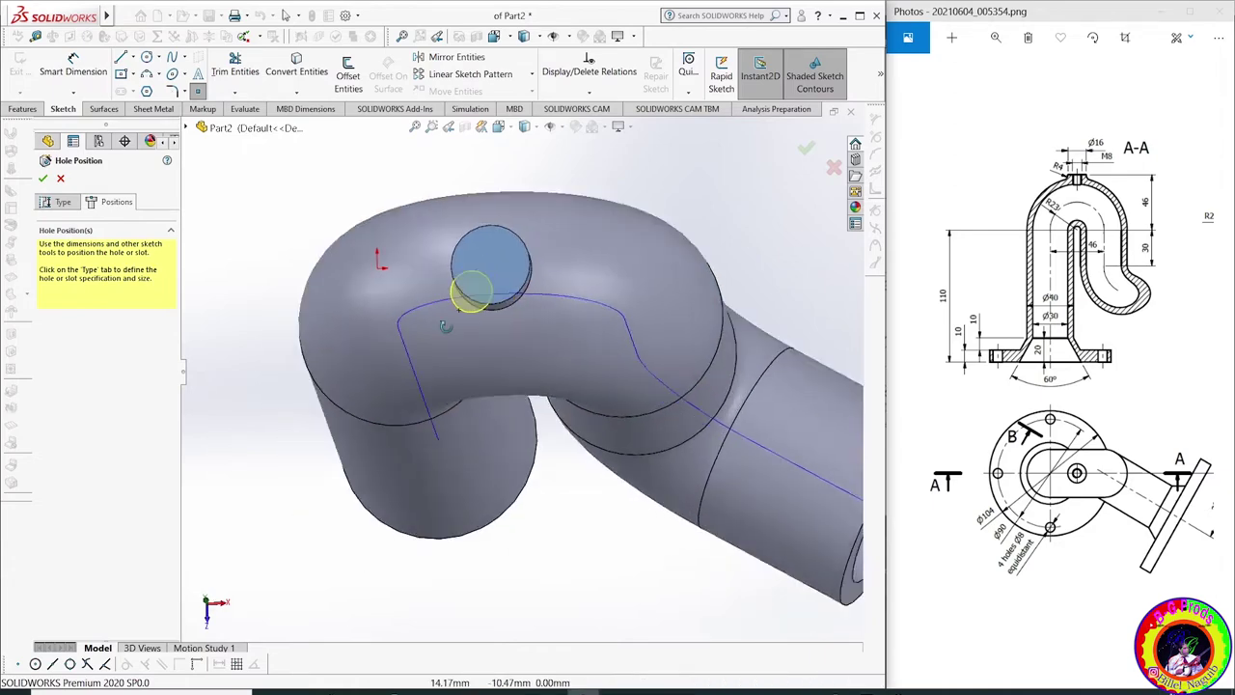
pyautogui.scroll(2, 458, 309)
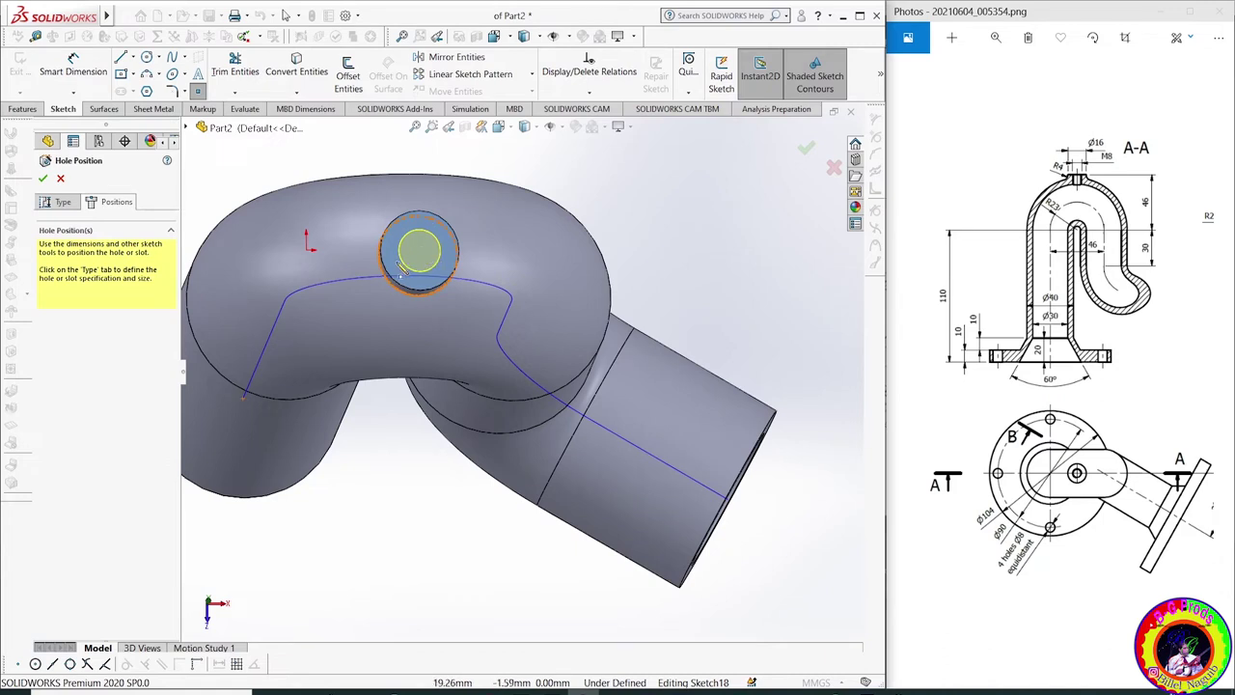
pyautogui.click(420, 251)
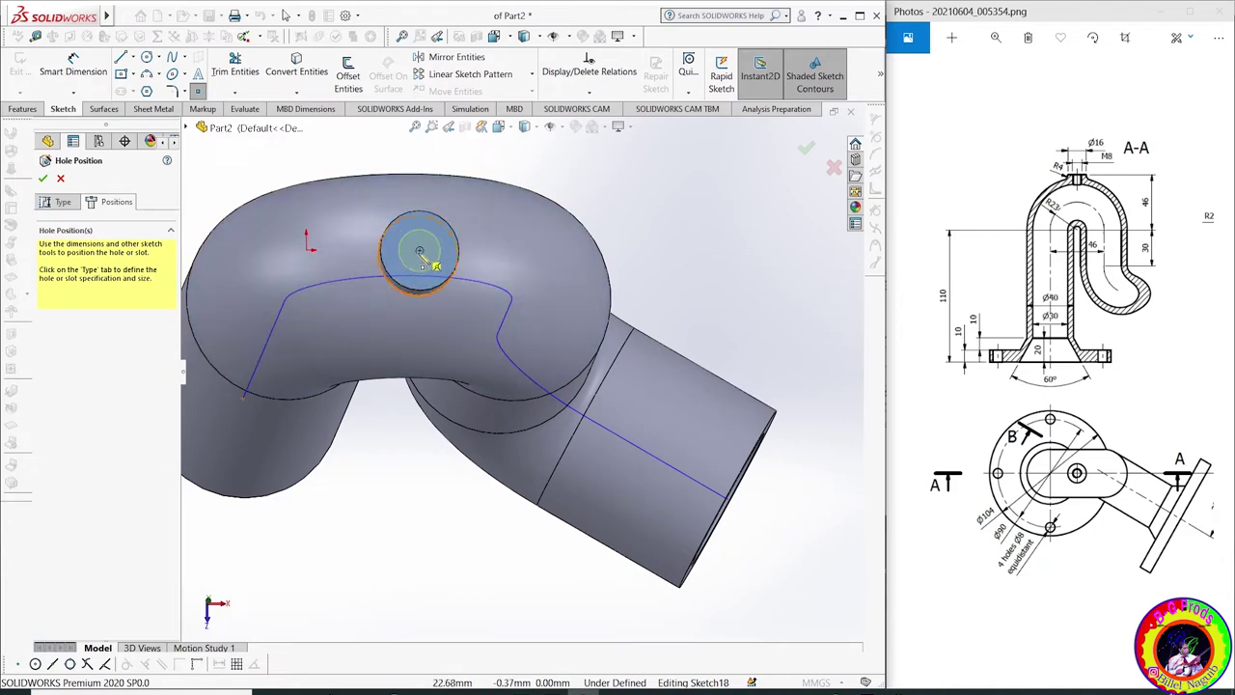
pyautogui.click(420, 252)
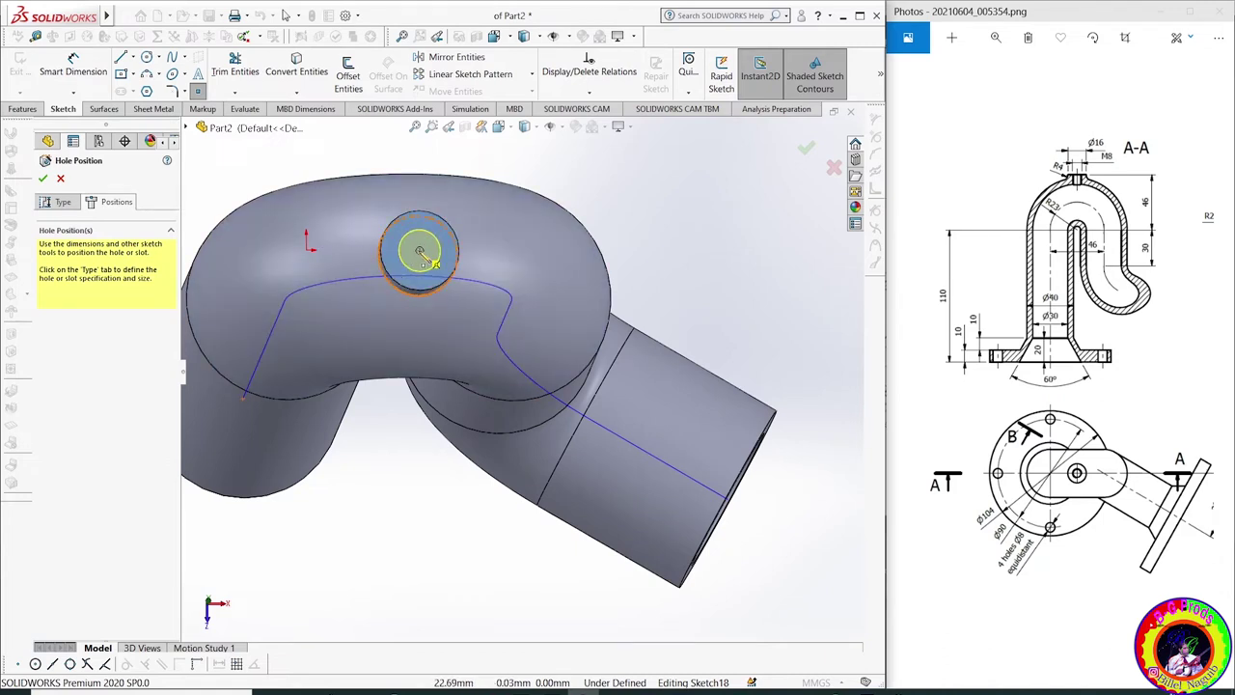
pyautogui.click(344, 264)
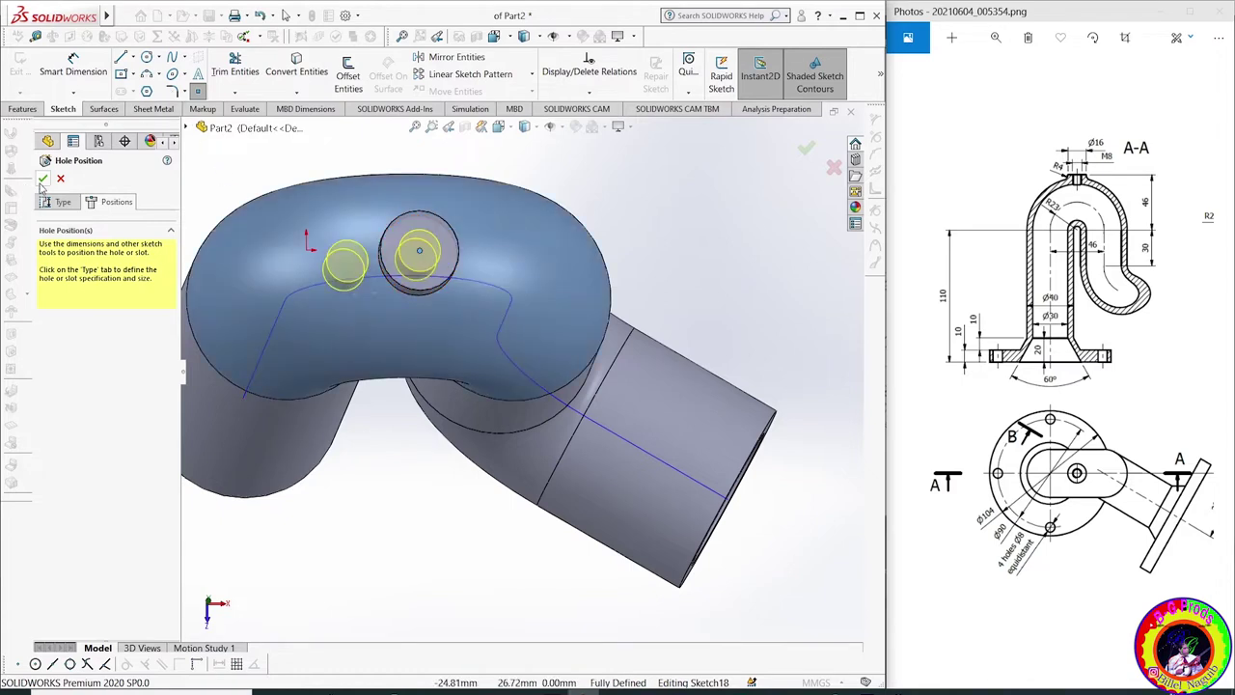
pyautogui.click(42, 181)
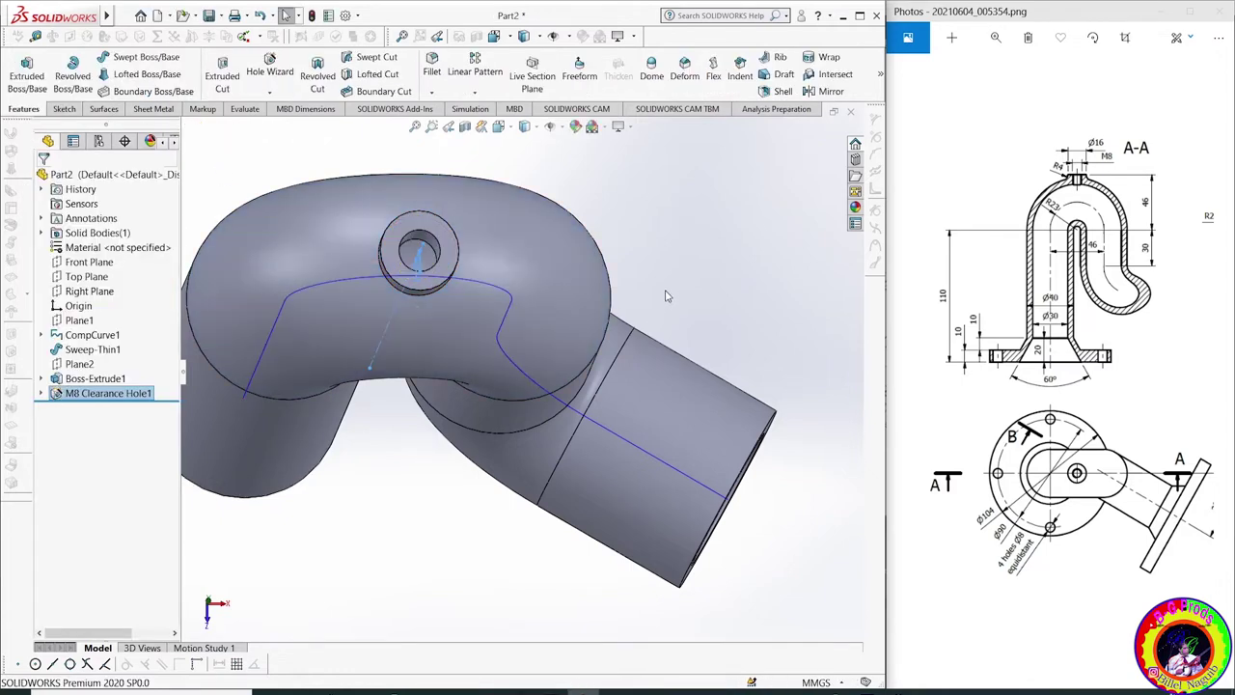
pyautogui.scroll(2, 665, 295)
pyautogui.moveTo(665, 295)
pyautogui.mouseDown(button='middle')
pyautogui.moveTo(676, 284)
pyautogui.moveTo(653, 199)
pyautogui.moveTo(499, 366)
pyautogui.mouseUp(button='middle')
pyautogui.scroll(2, 676, 283)
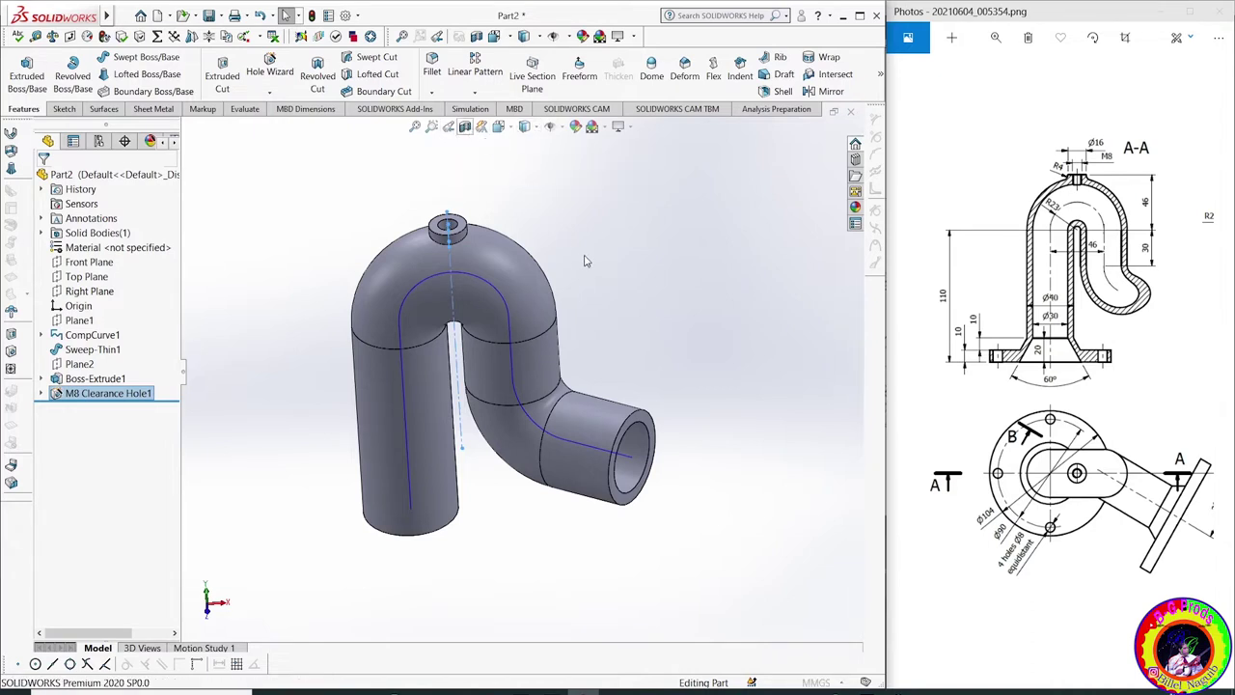
# Section the part along the Front Plane to inspect the hollow walls, then close the section
pyautogui.click(464, 126)
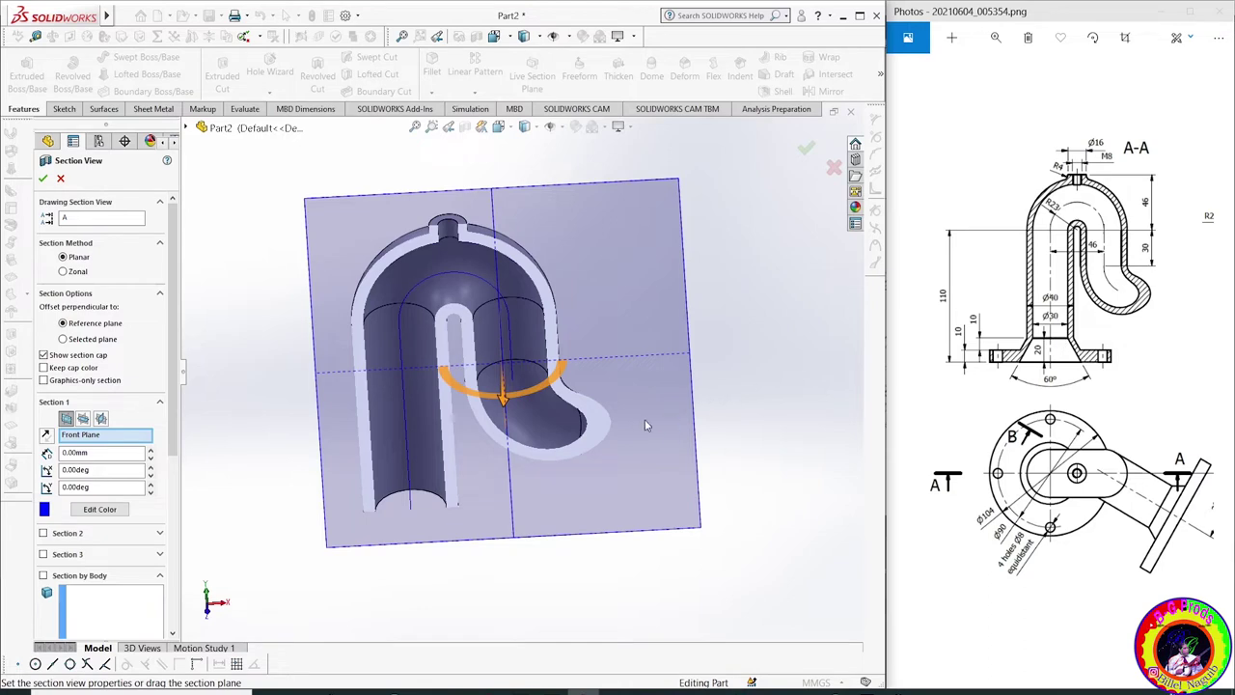
pyautogui.moveTo(806, 294); pyautogui.dragTo(1058, 240, button='middle')
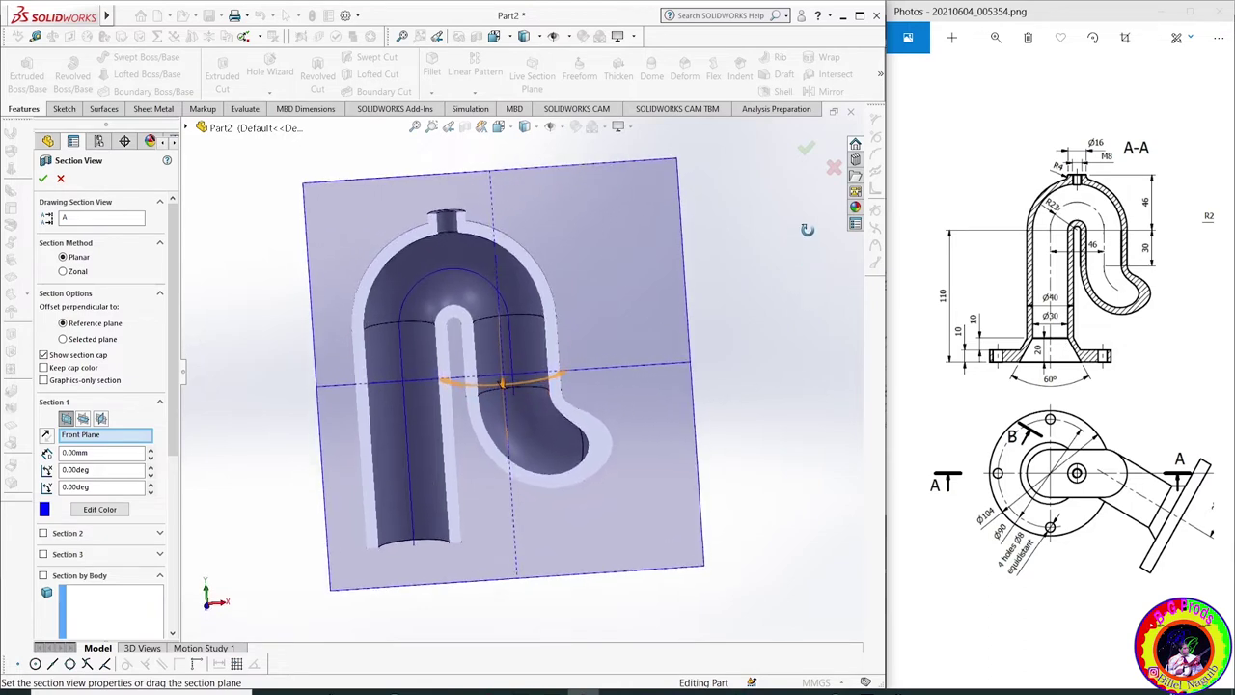
pyautogui.keyDown('shift'); pyautogui.moveTo(772, 393); pyautogui.dragTo(800, 279, button='middle'); pyautogui.keyUp('shift')
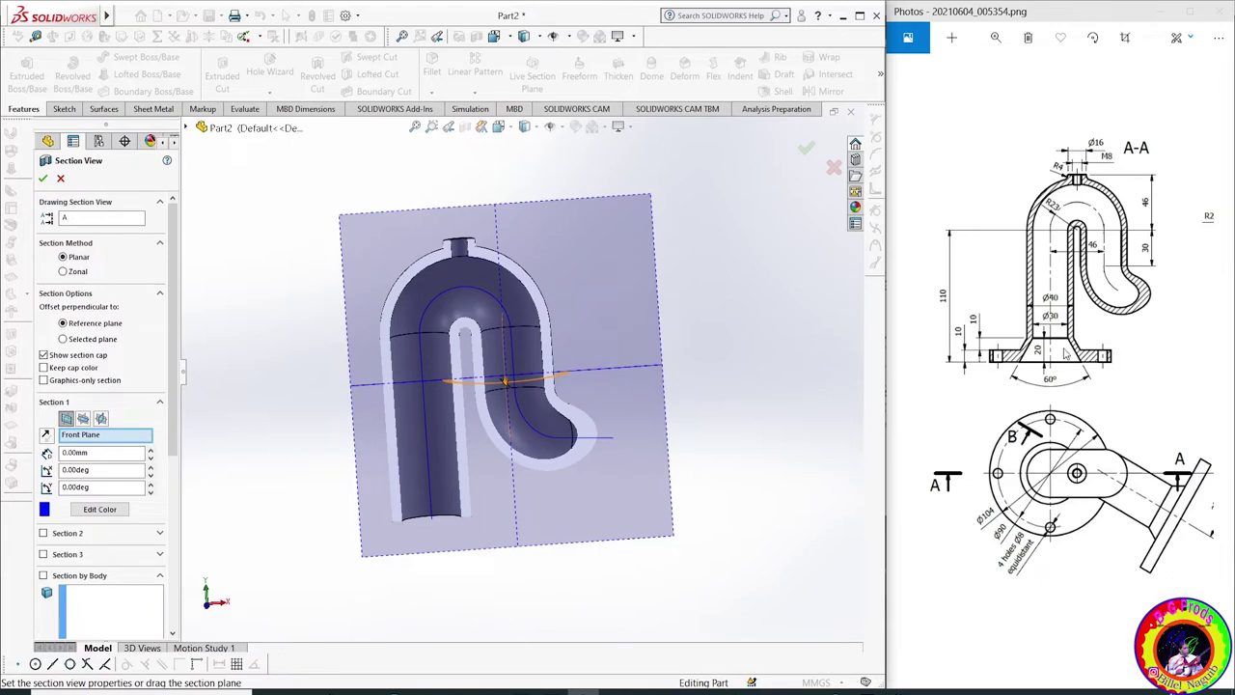
pyautogui.hscroll(3, 1156, 302)
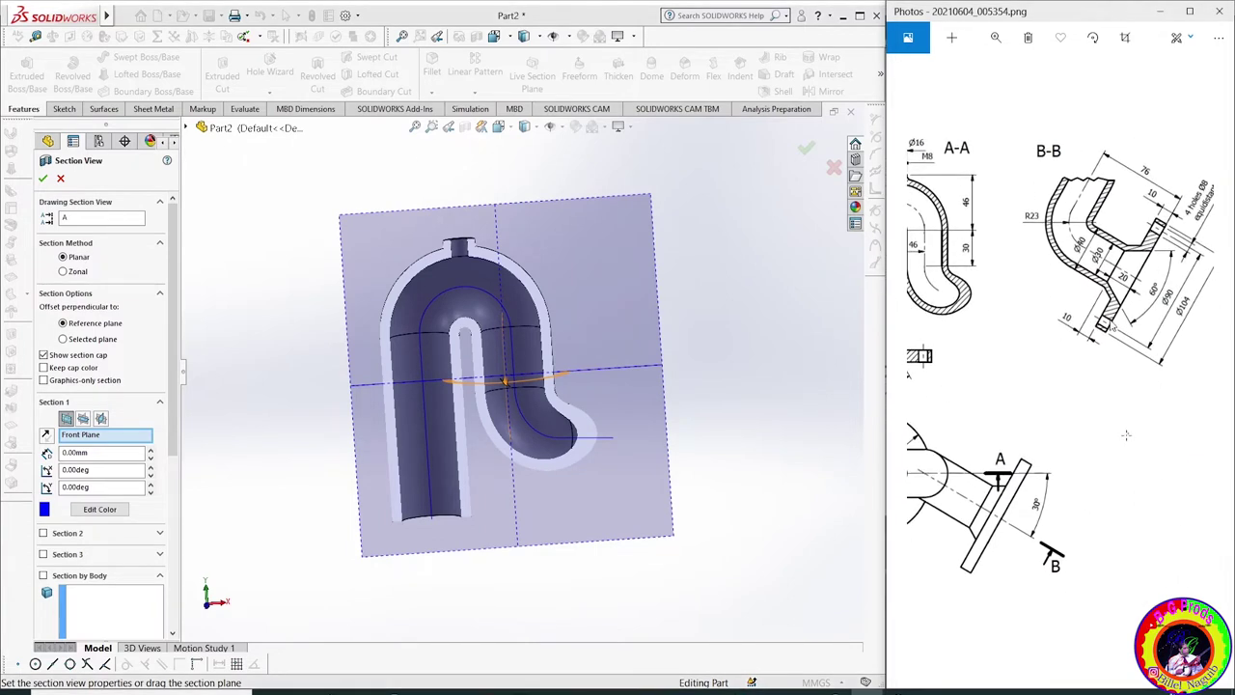
pyautogui.click(62, 179)
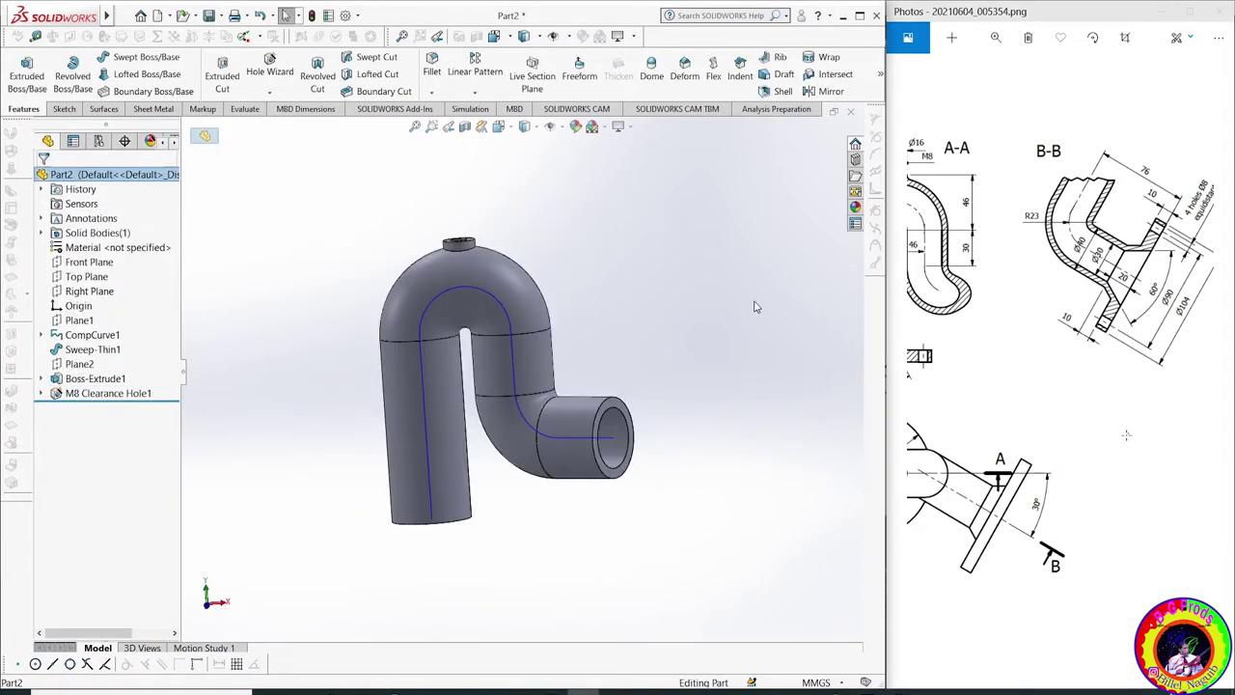
# Start a Front Plane sketch with a vertical centerline running down from the pipe's bottom centre
pyautogui.click(702, 353)
pyautogui.hotkey('ctrl', '1')
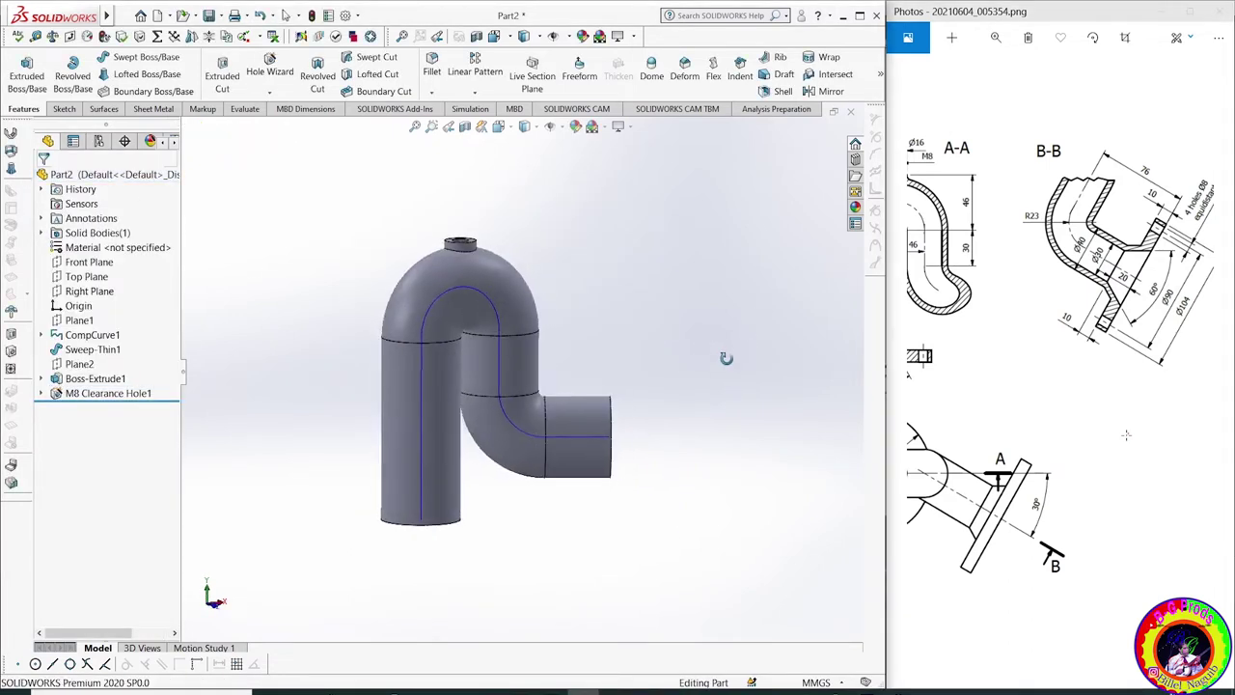
pyautogui.click(84, 261)
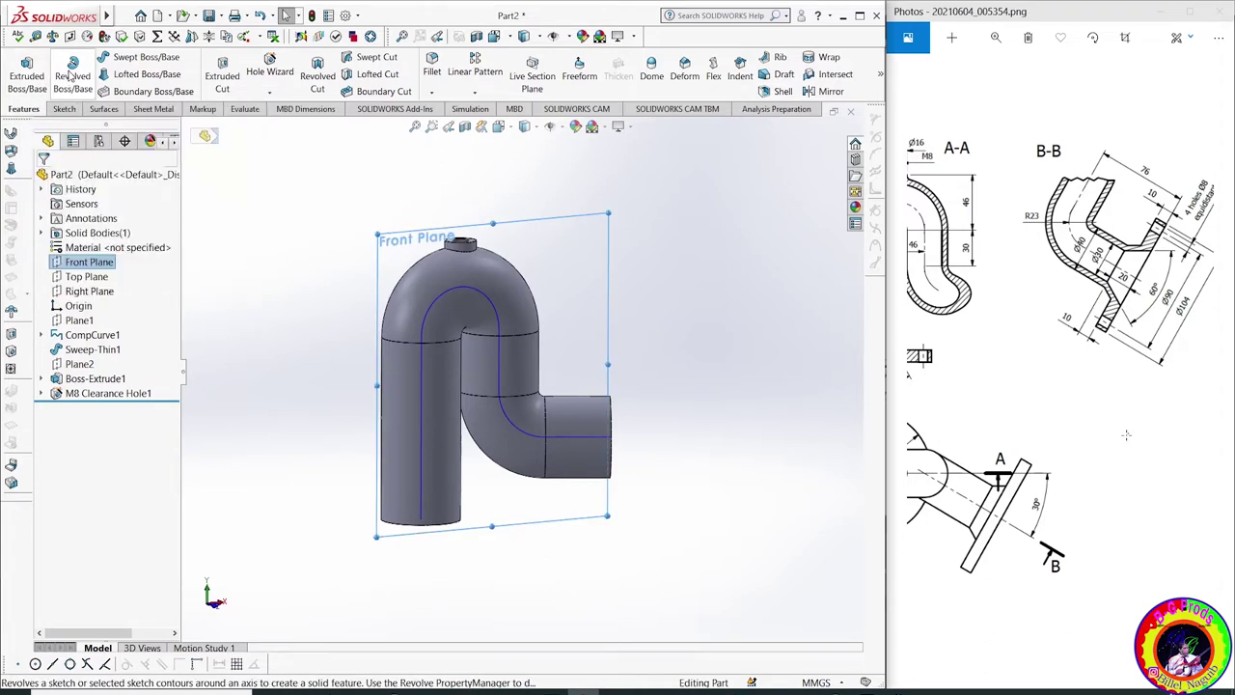
pyautogui.press('s')
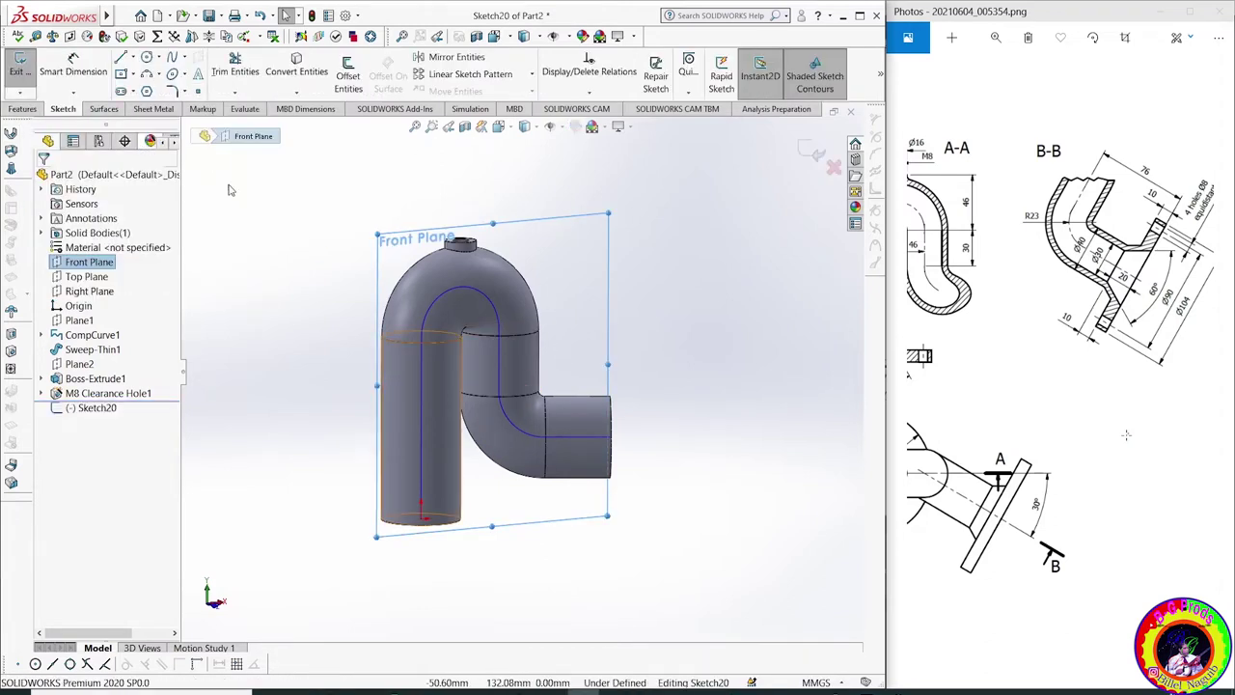
pyautogui.click(134, 59)
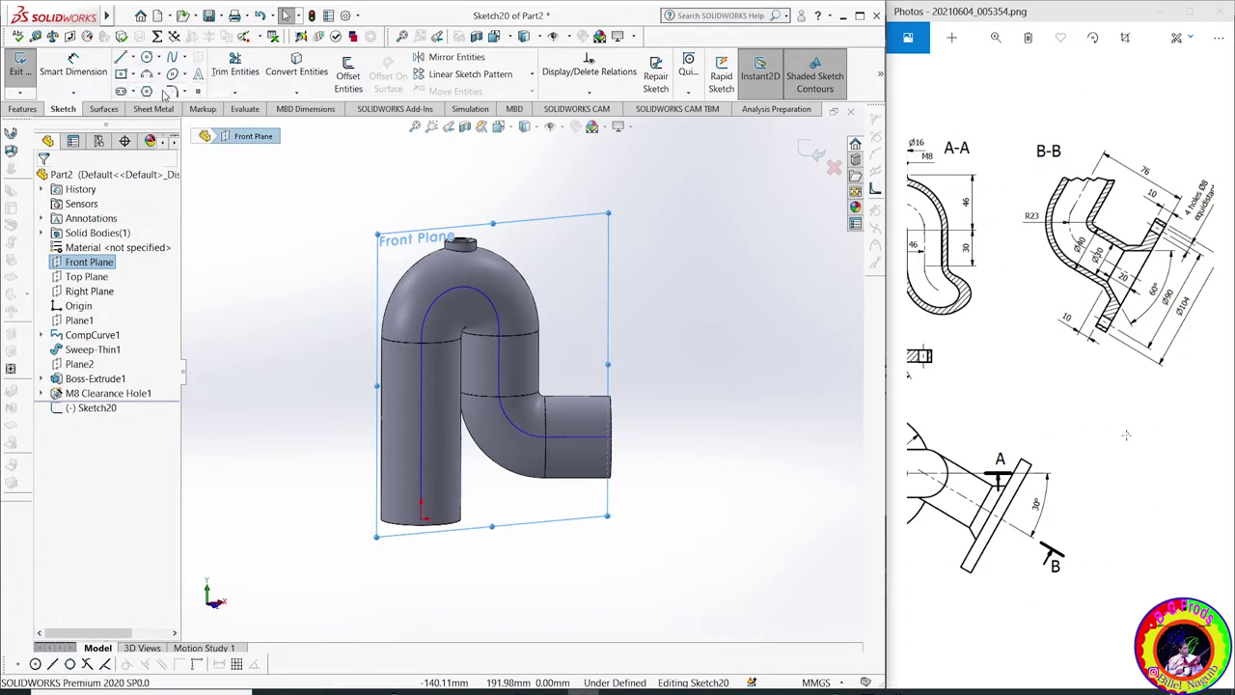
pyautogui.click(163, 90)
pyautogui.click(422, 525)
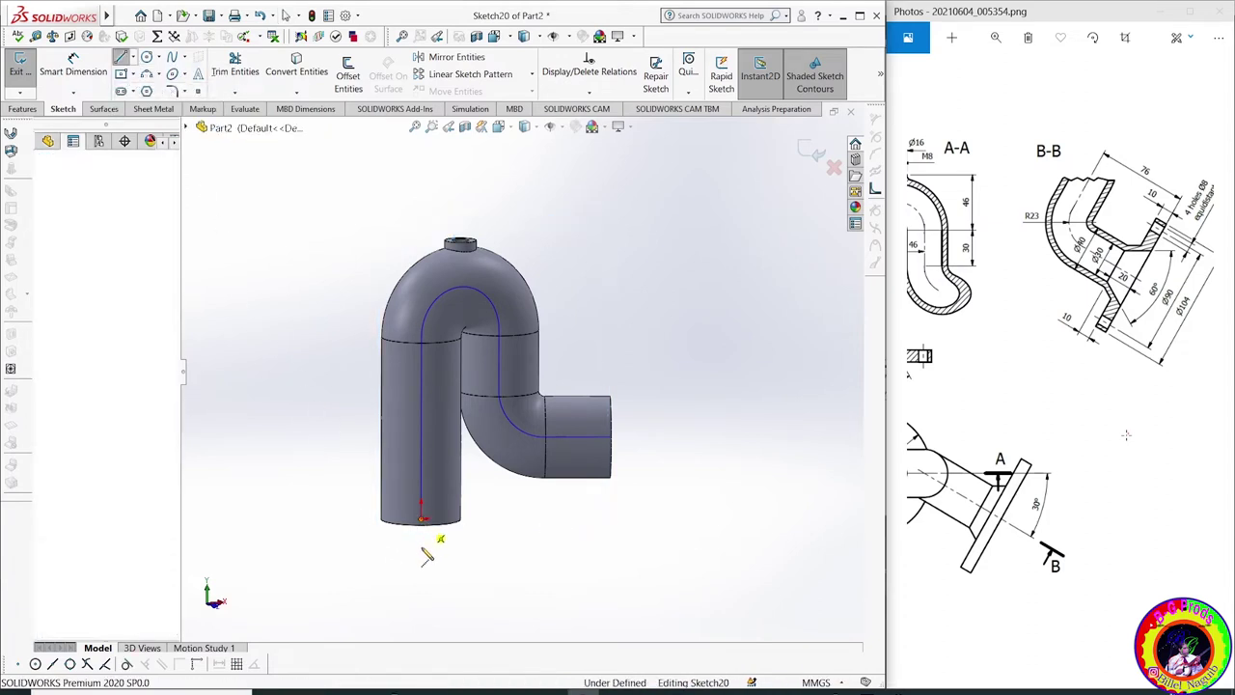
pyautogui.click(421, 613)
pyautogui.rightClick(509, 569)
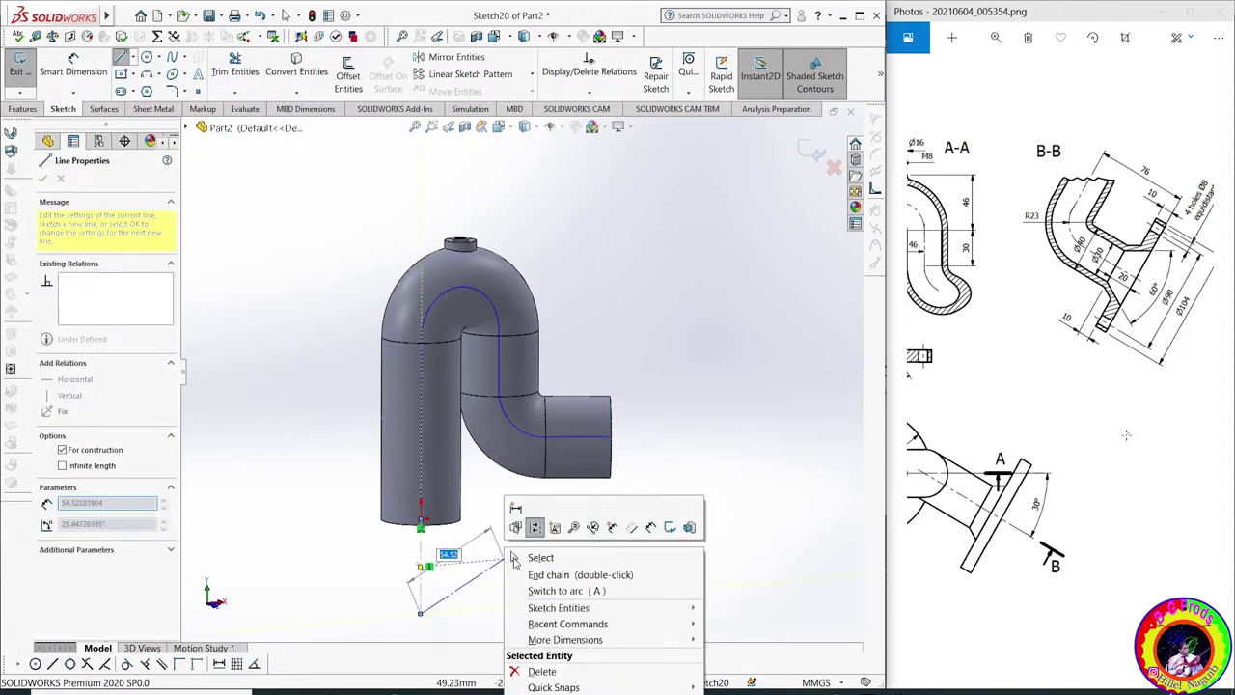
pyautogui.click(525, 562)
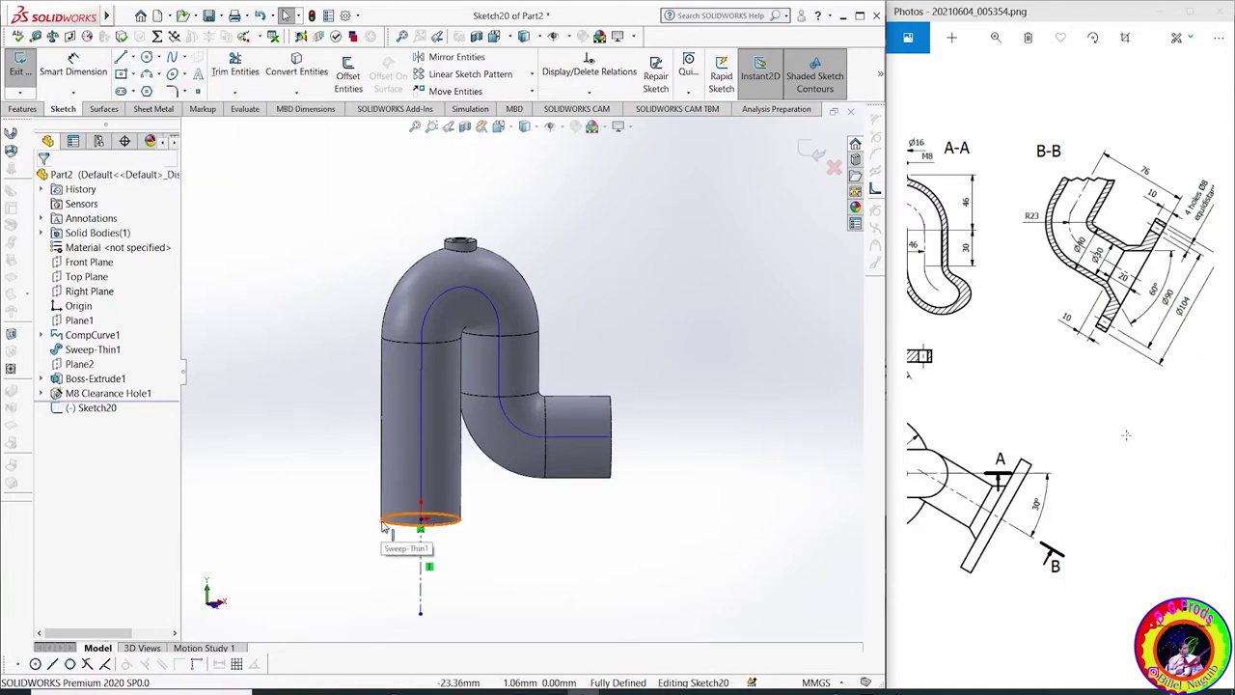
# Select the pipe's bottom circular edge, activate the Line tool and try the Normal To orientation
pyautogui.click(381, 523)
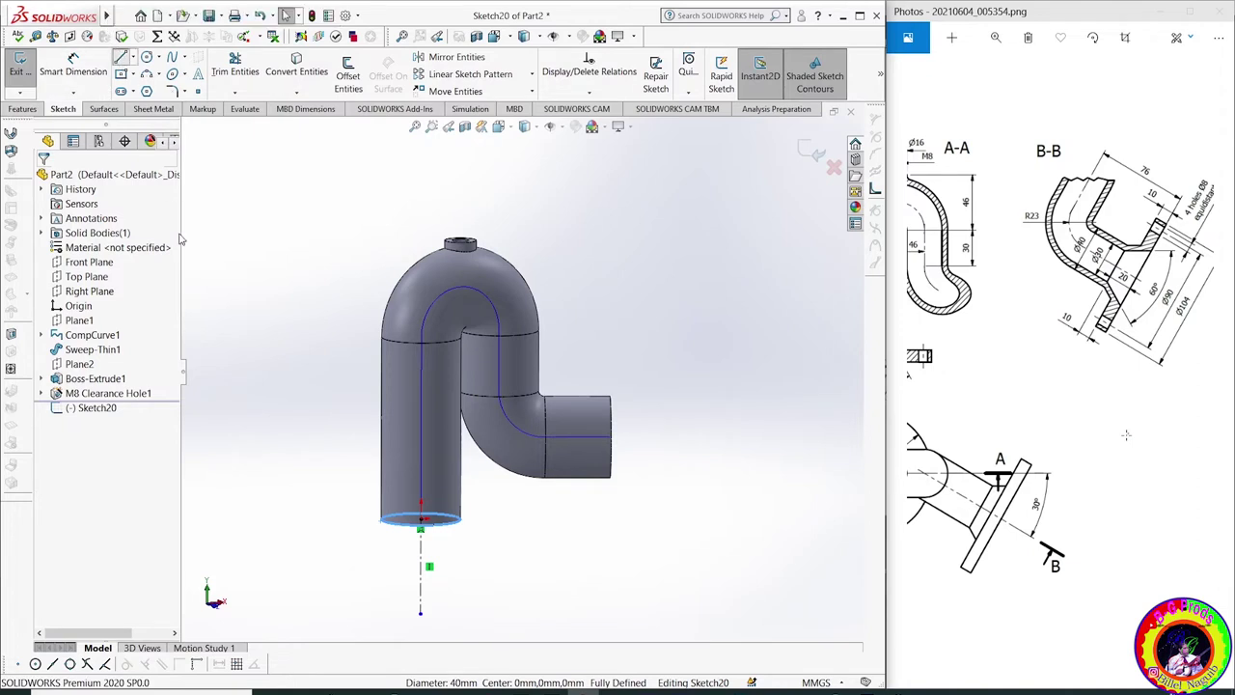
pyautogui.press('l')
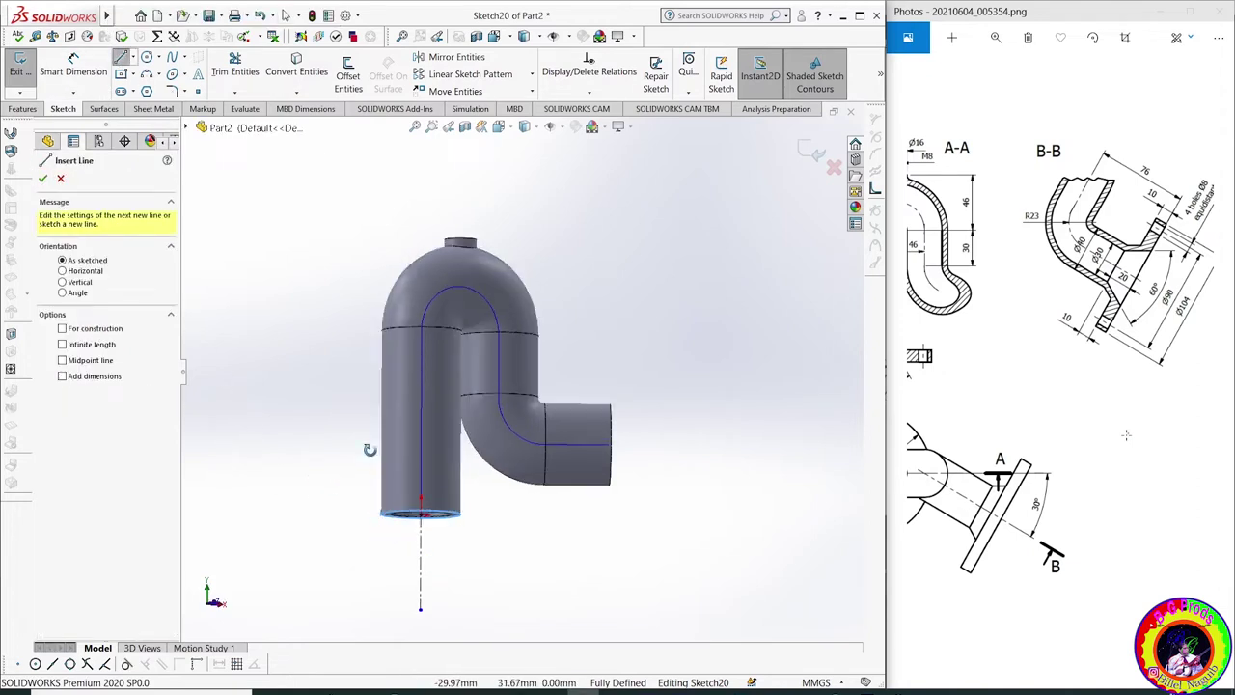
pyautogui.click(879, 76)
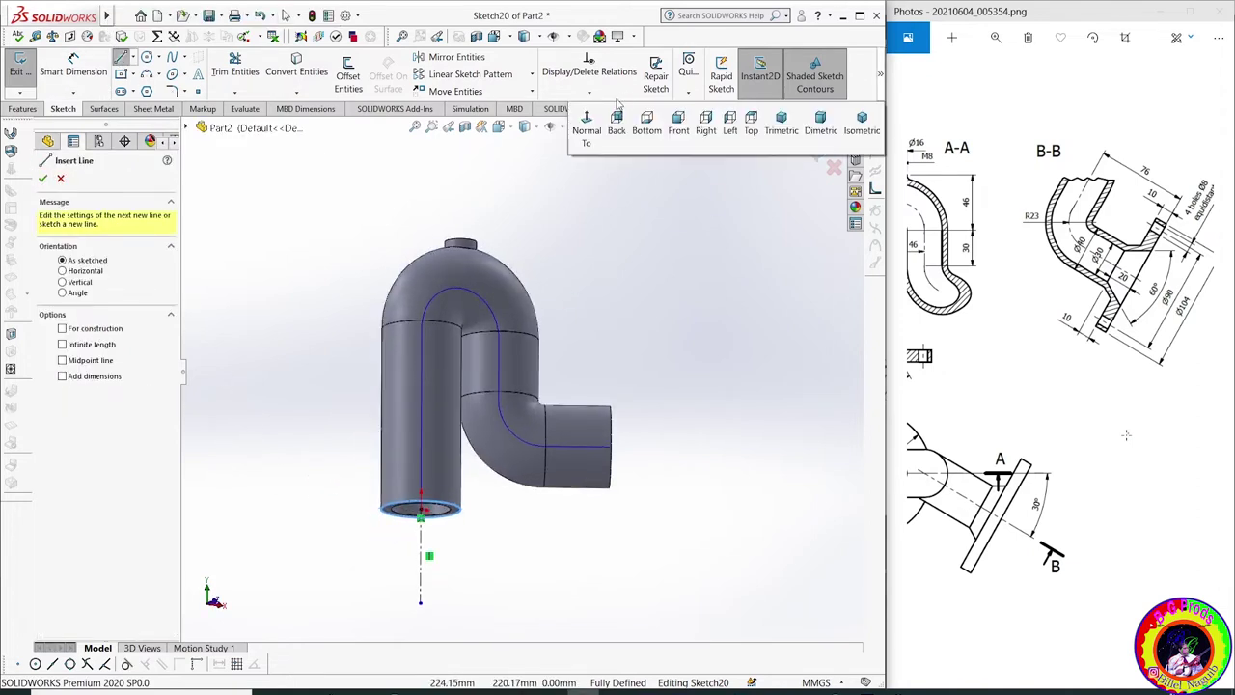
pyautogui.click(586, 120)
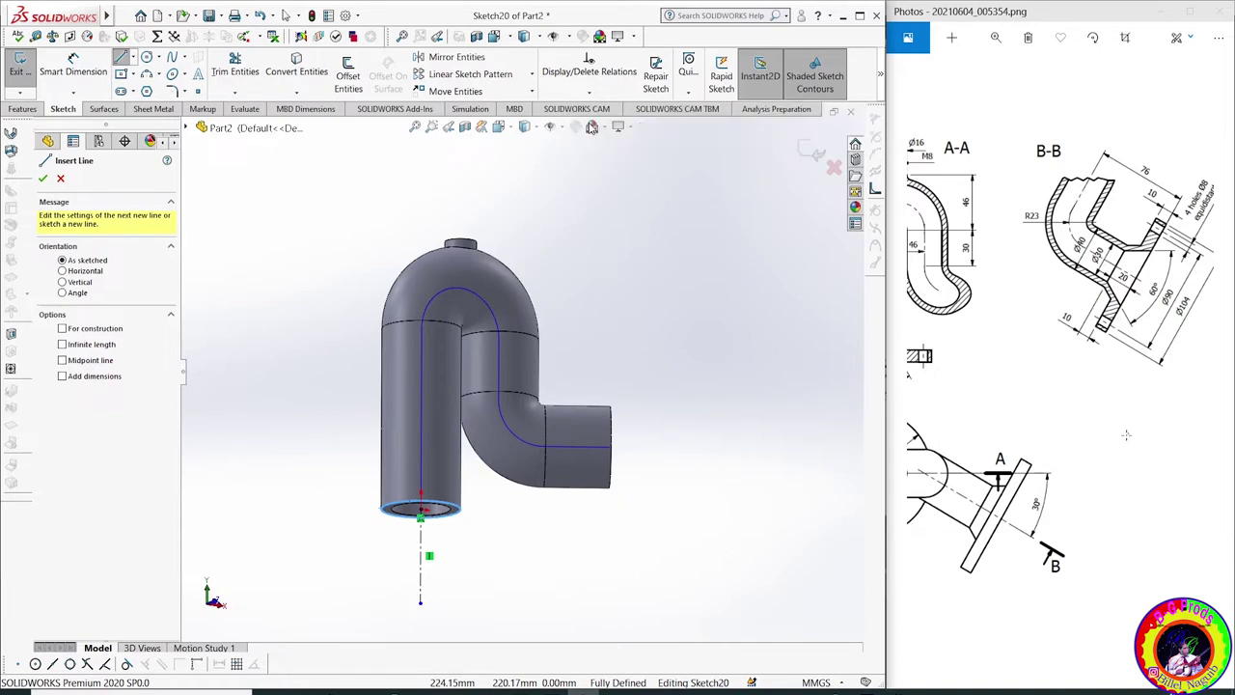
pyautogui.click(880, 76)
pyautogui.click(590, 128)
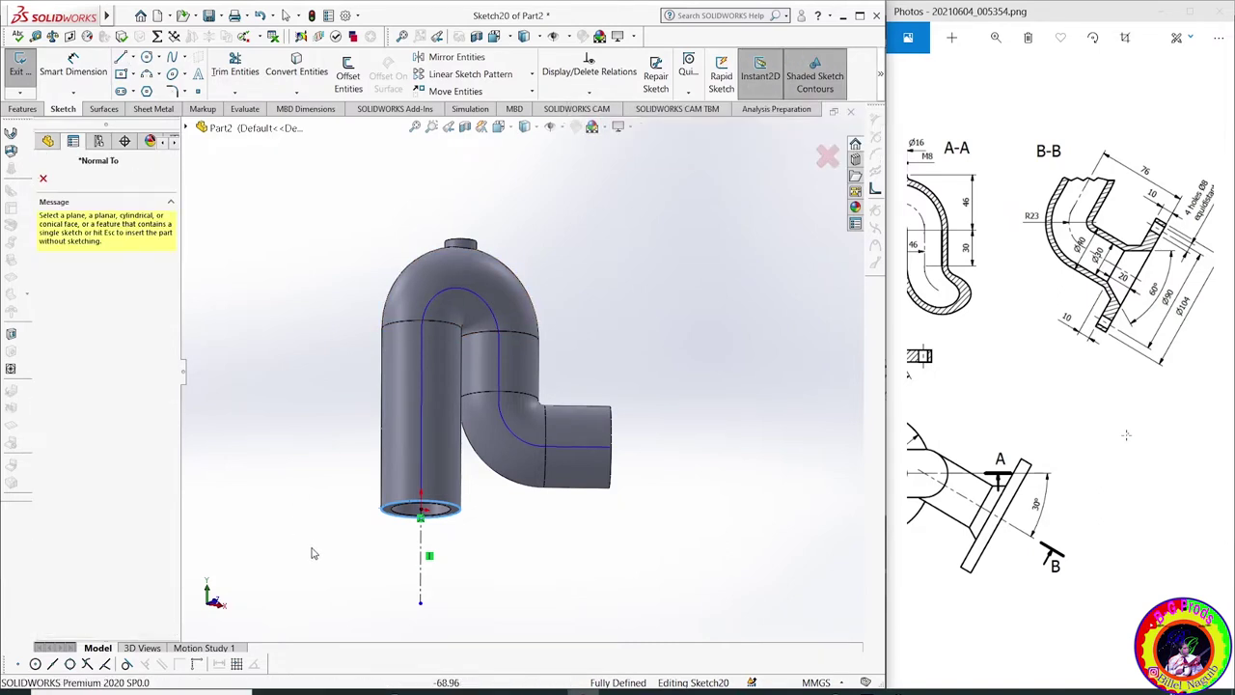
# Draw the flange outline's slanted, horizontal, short vertical and bottom lines from the pipe's bottom corner
pyautogui.press('Escape')
pyautogui.moveTo(330, 449); pyautogui.dragTo(379, 526, button='middle')
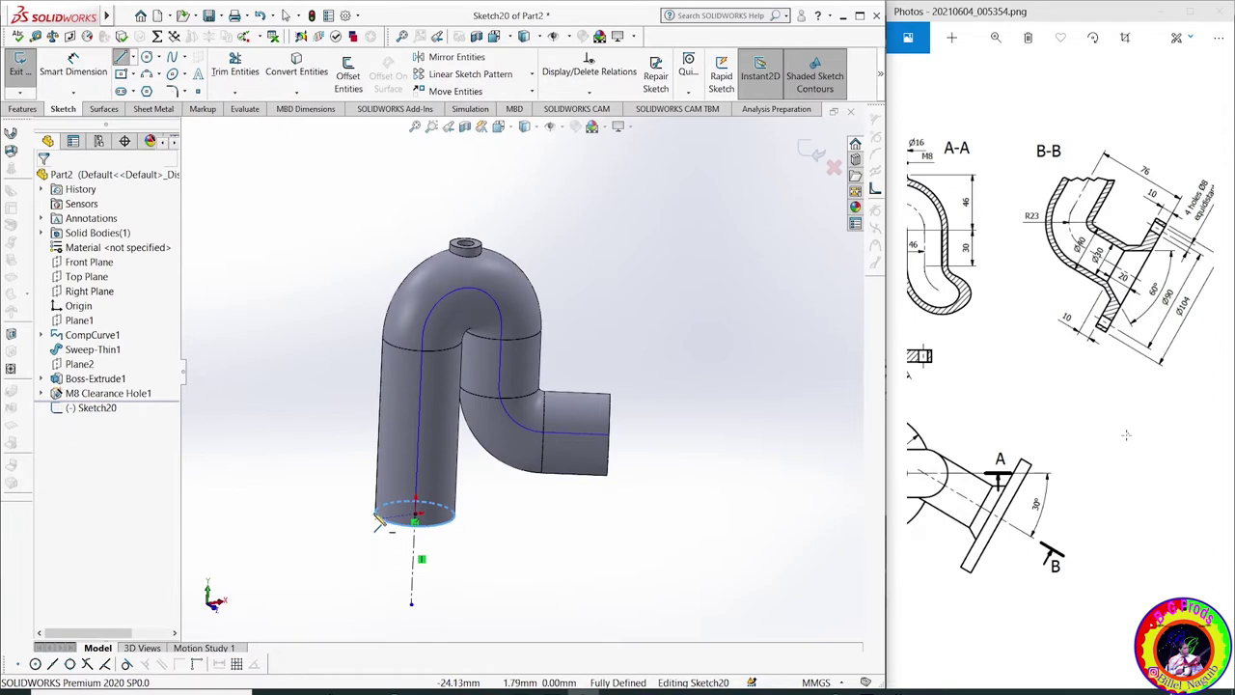
pyautogui.moveTo(362, 470)
pyautogui.mouseDown(button='middle')
pyautogui.moveTo(353, 434)
pyautogui.moveTo(381, 521)
pyautogui.mouseUp(button='middle')
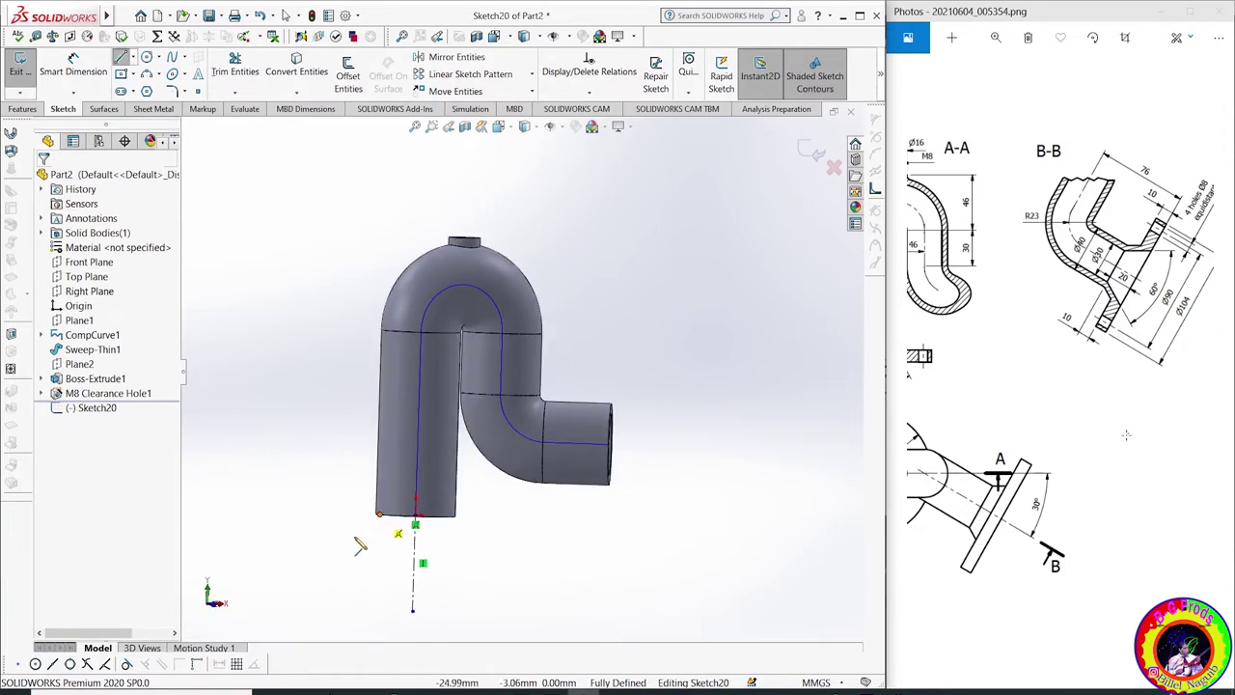
pyautogui.click(379, 514)
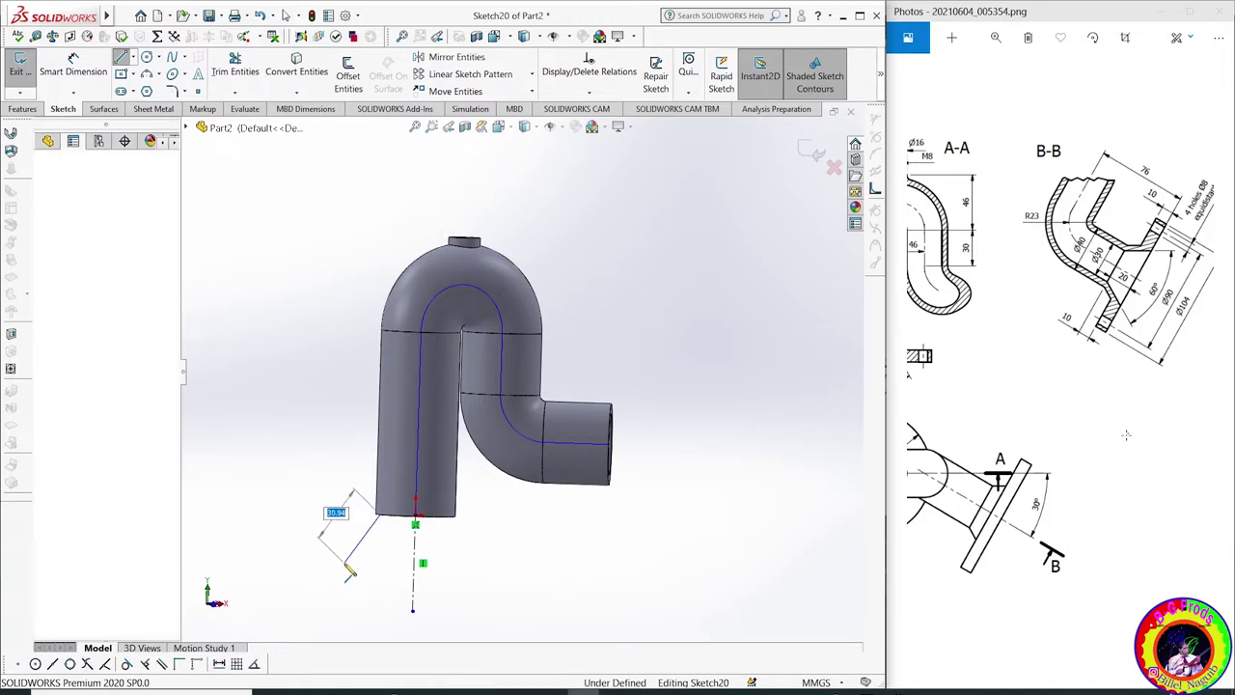
pyautogui.click(345, 564)
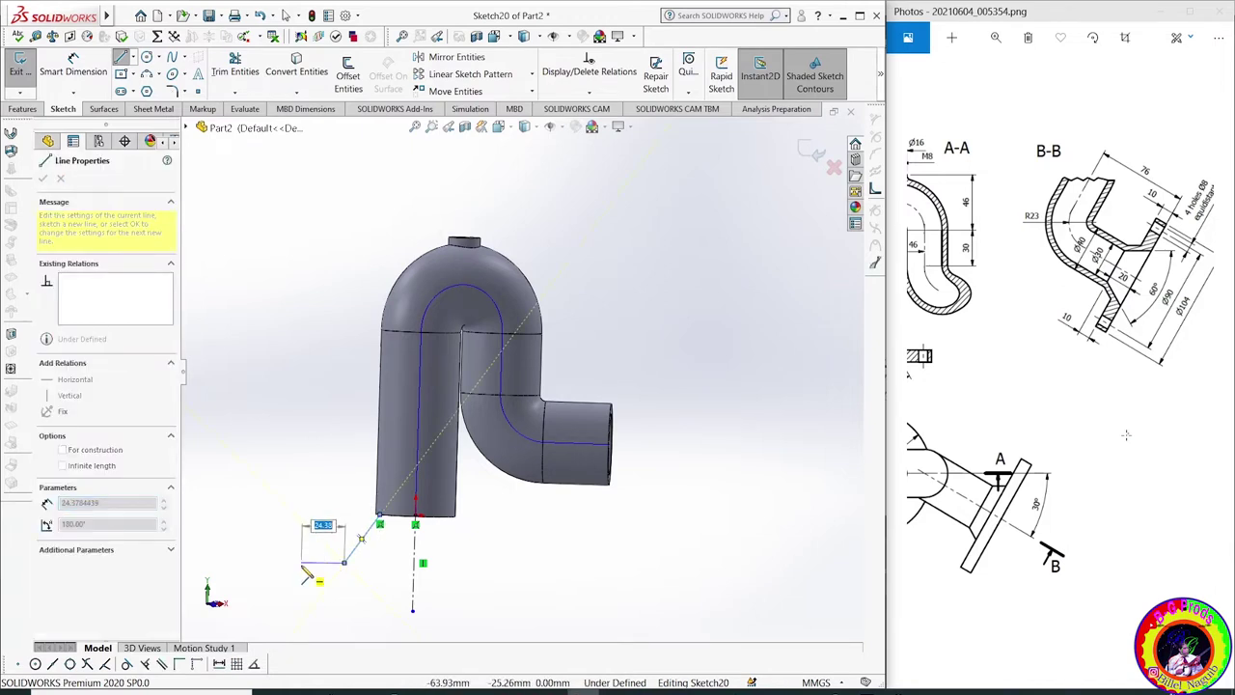
pyautogui.click(301, 563)
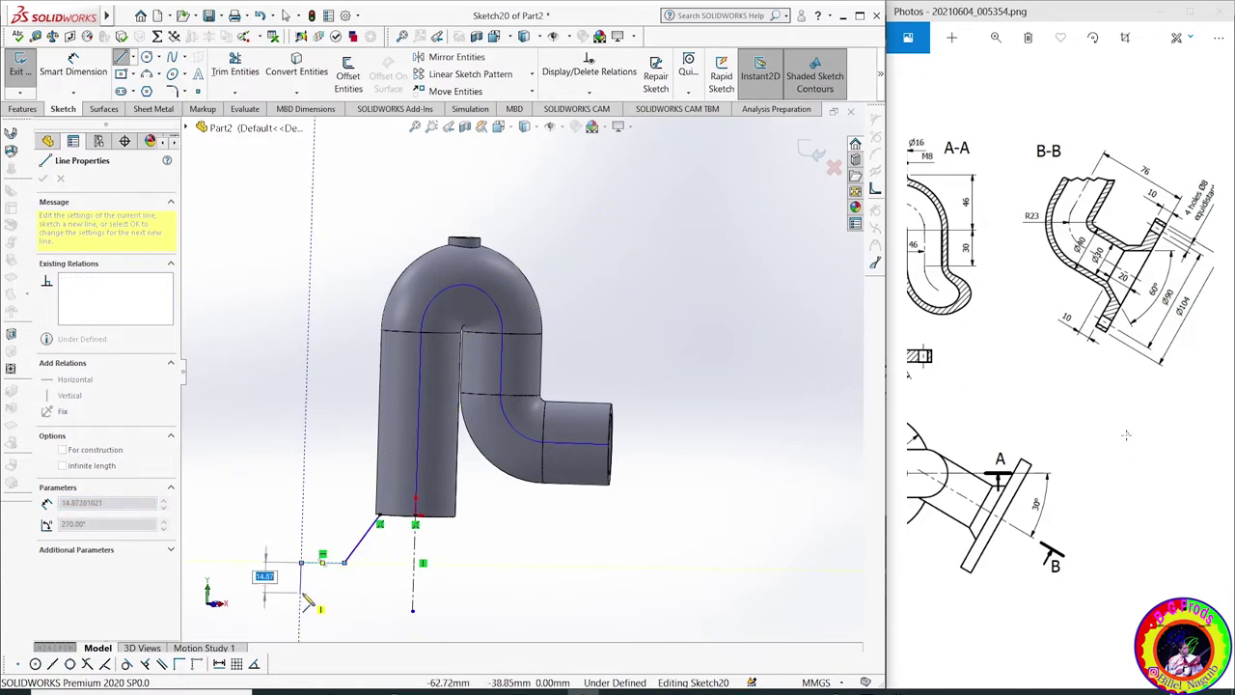
pyautogui.click(300, 590)
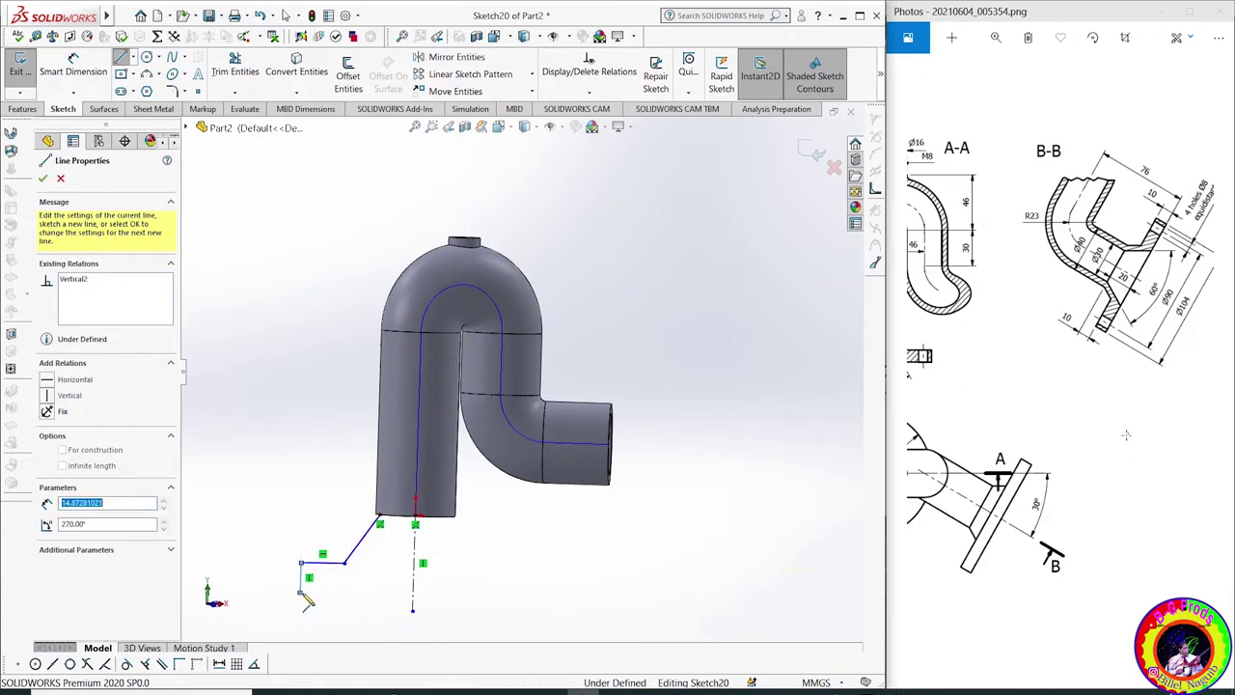
pyautogui.click(365, 592)
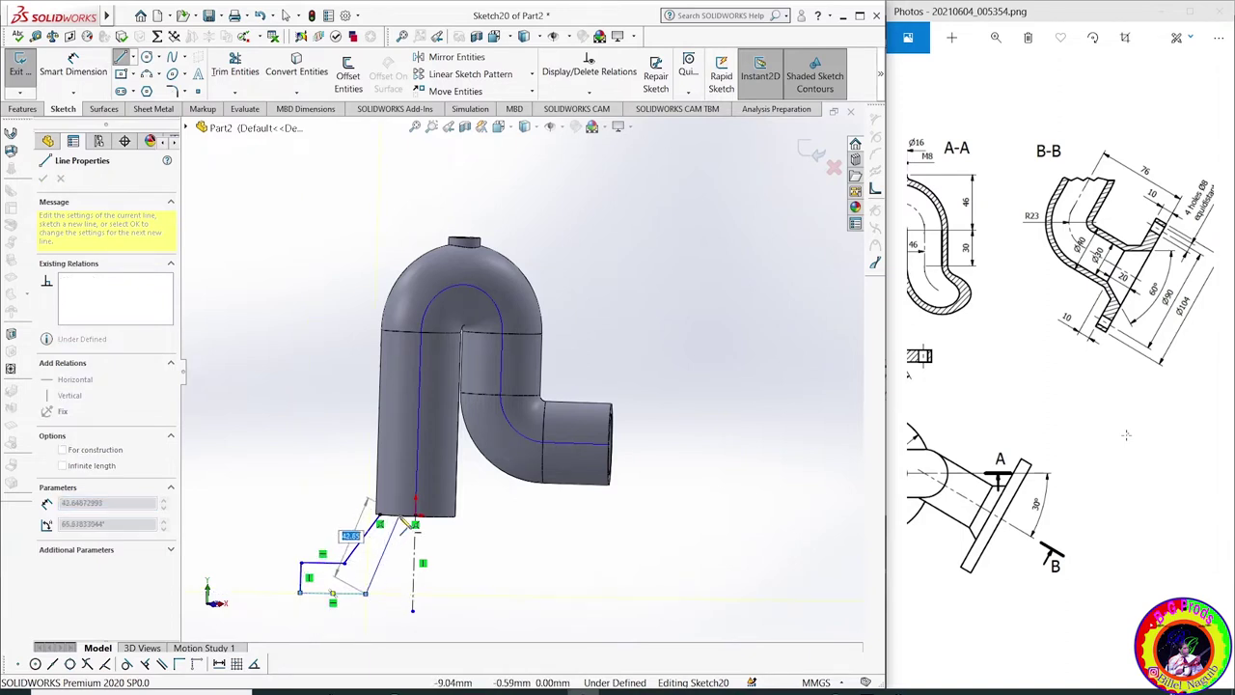
# End the line chain and orbit the view toward the pipe's lower end
pyautogui.scroll(-1, 412, 516)
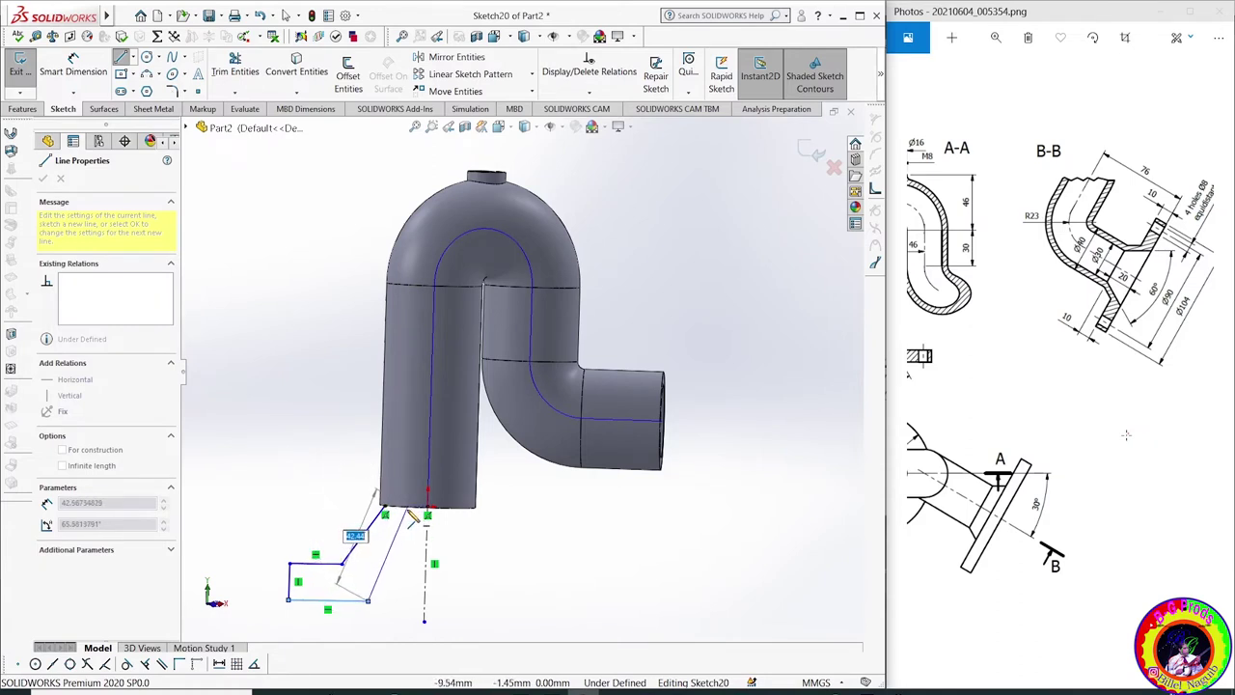
pyautogui.rightClick(305, 401)
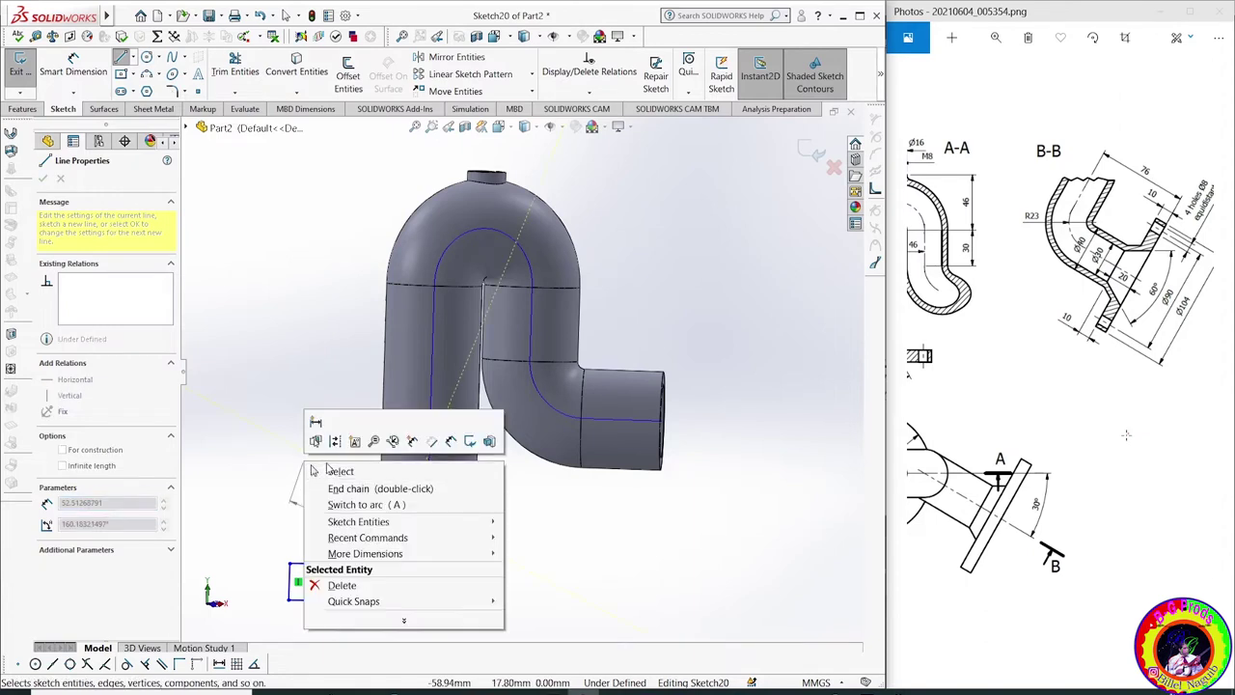
pyautogui.click(331, 472)
pyautogui.rightClick(328, 454)
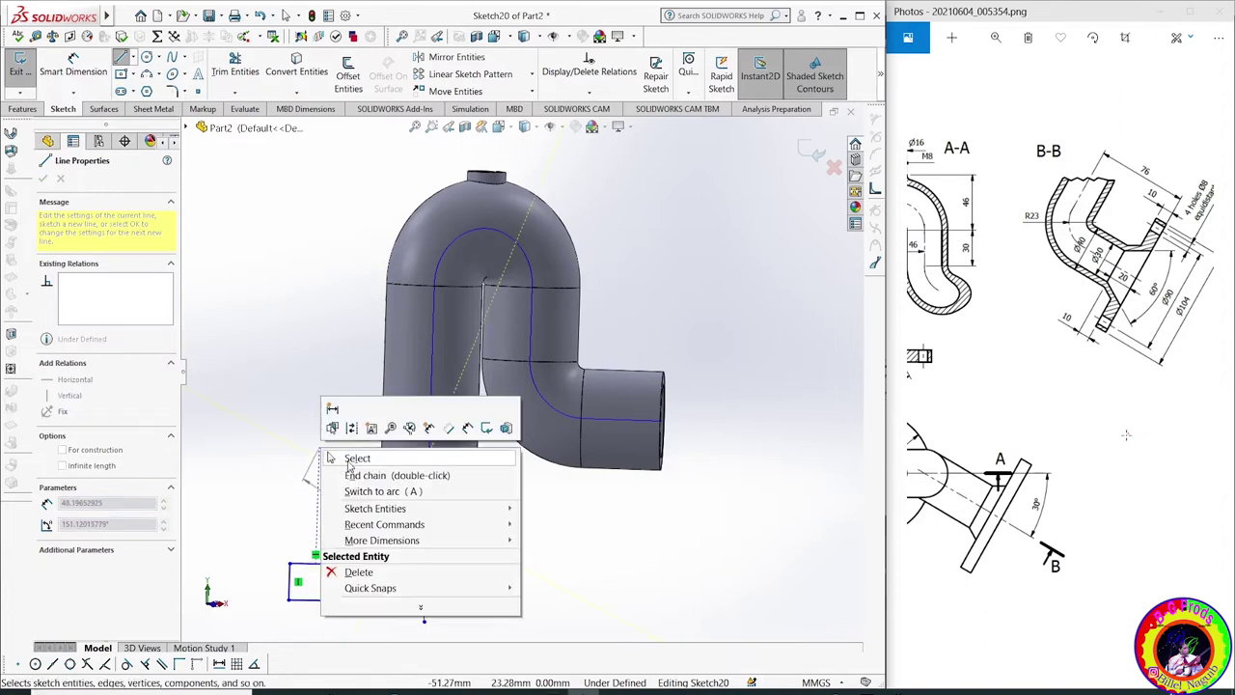
pyautogui.click(349, 458)
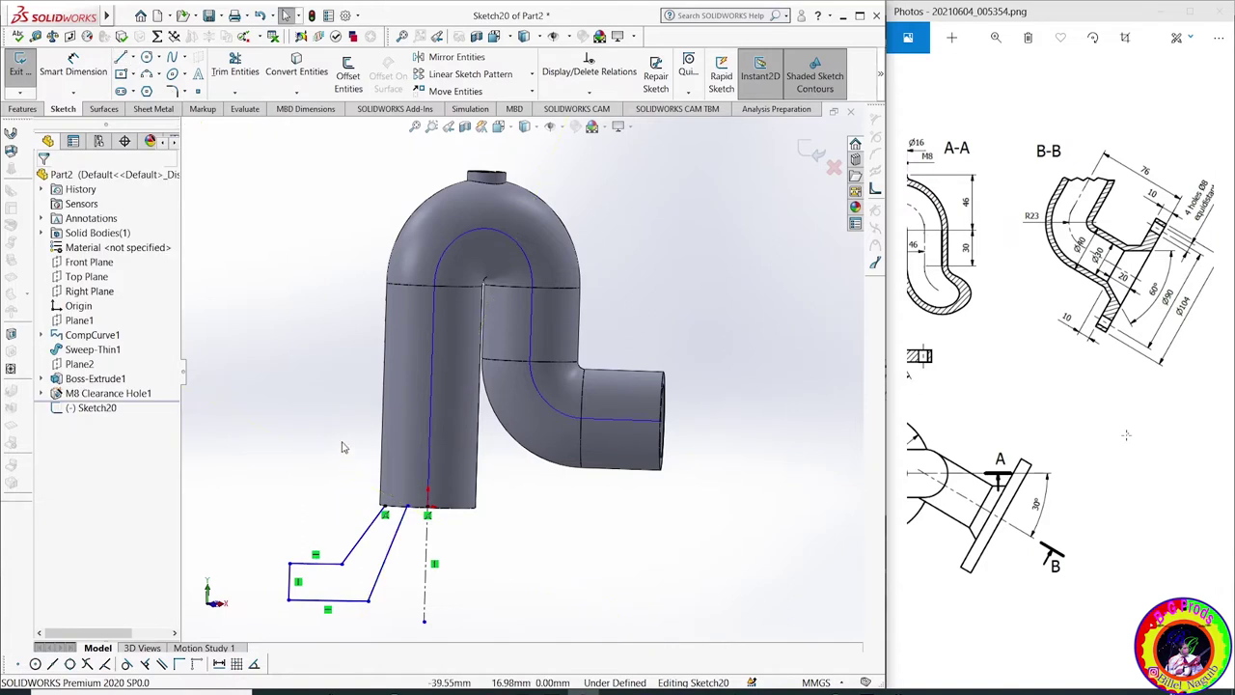
pyautogui.moveTo(347, 463)
pyautogui.mouseDown(button='middle')
pyautogui.moveTo(336, 350)
pyautogui.moveTo(380, 422)
pyautogui.mouseUp(button='middle')
pyautogui.scroll(-2, 381, 422)
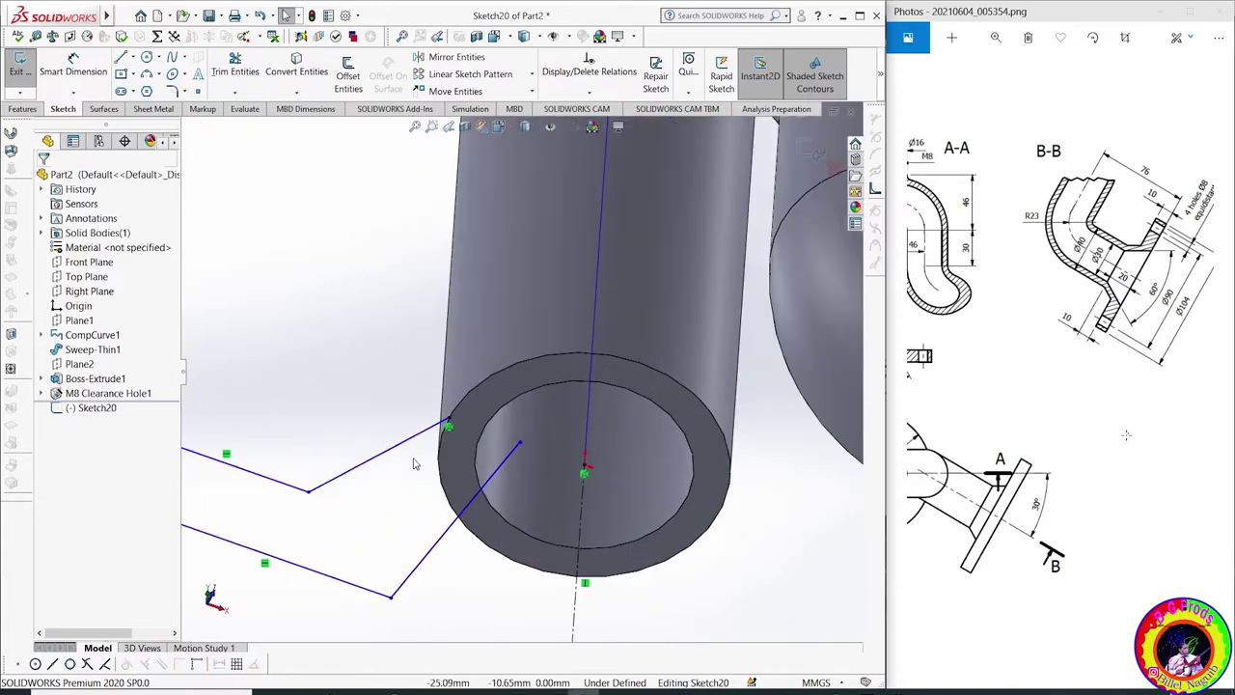
# Add a Pierce relation between the outline's loose inner endpoint and the pipe's inner circular edge
pyautogui.scroll(-2, 446, 431)
pyautogui.click(450, 419)
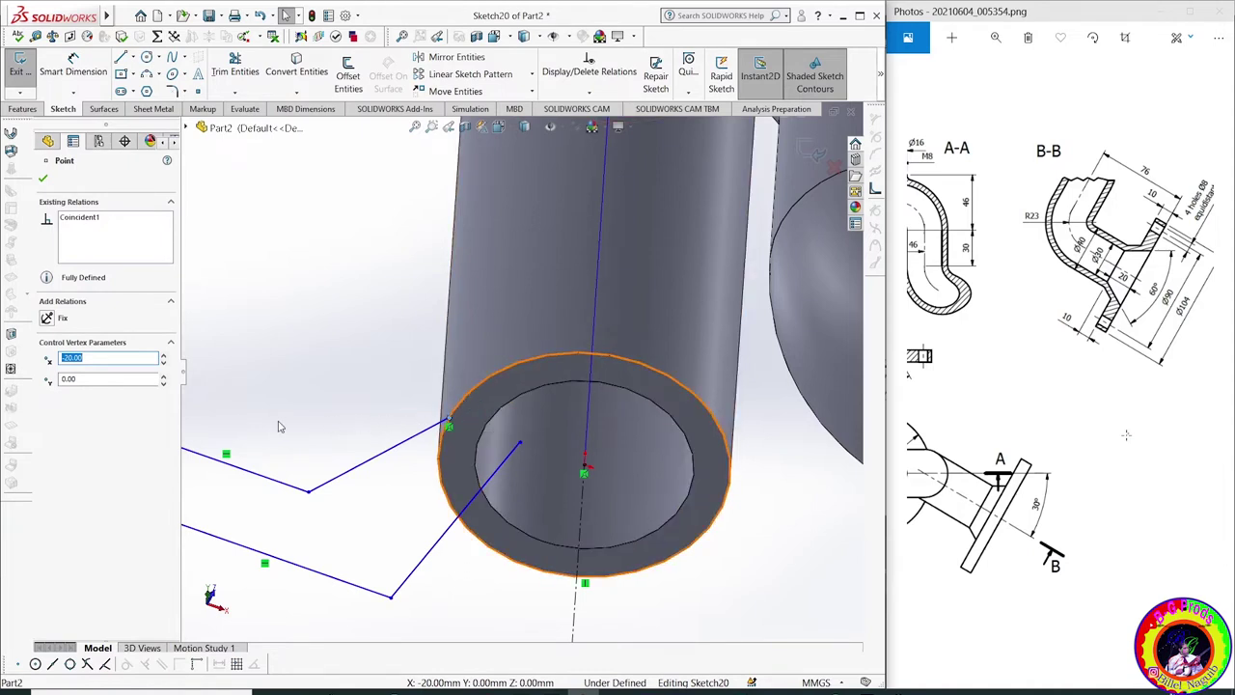
pyautogui.click(344, 364)
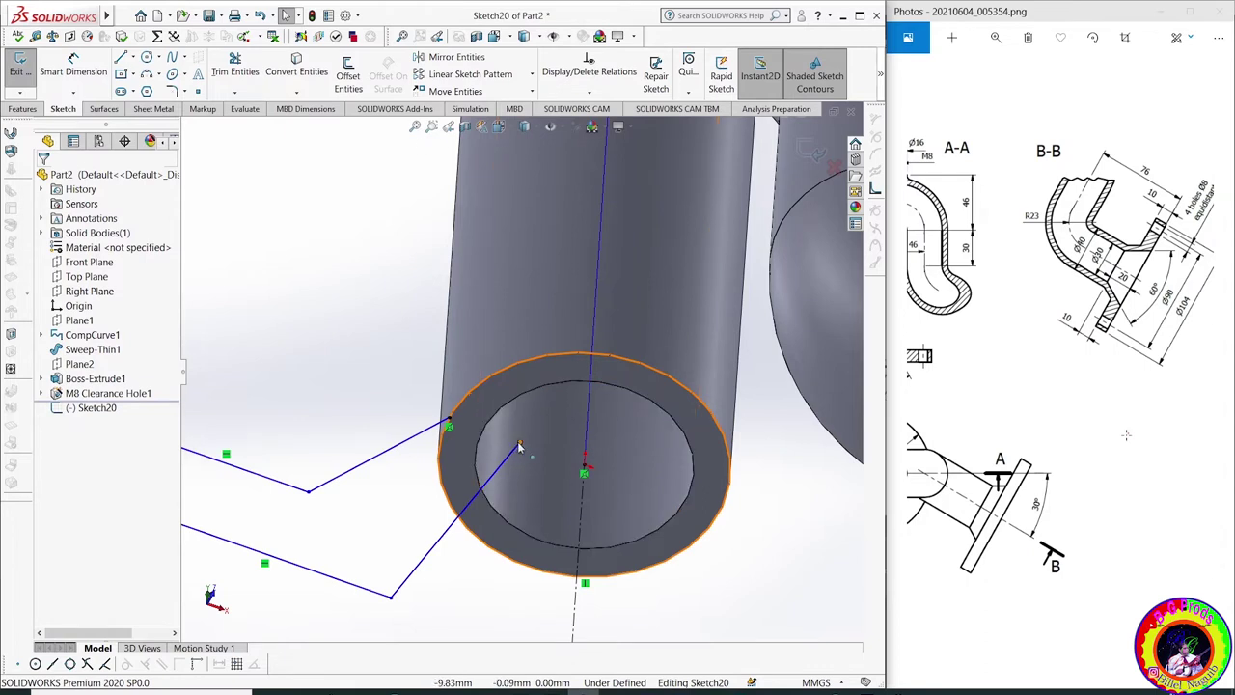
pyautogui.click(519, 445)
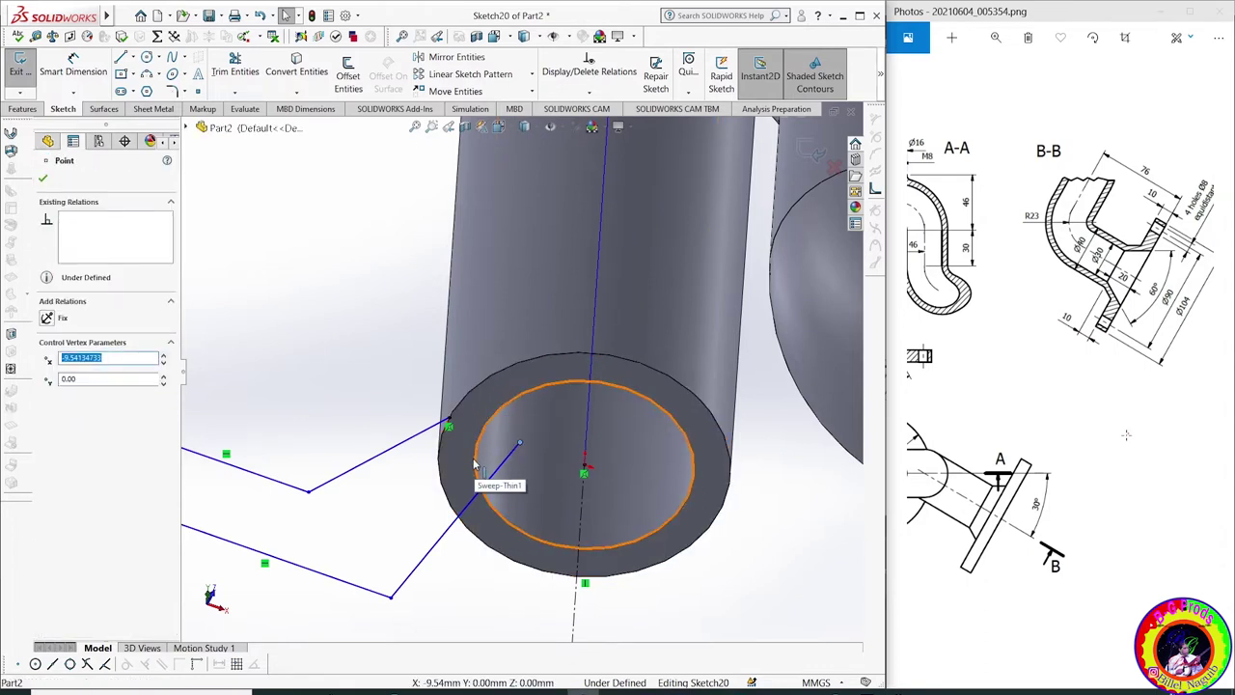
pyautogui.click(345, 367)
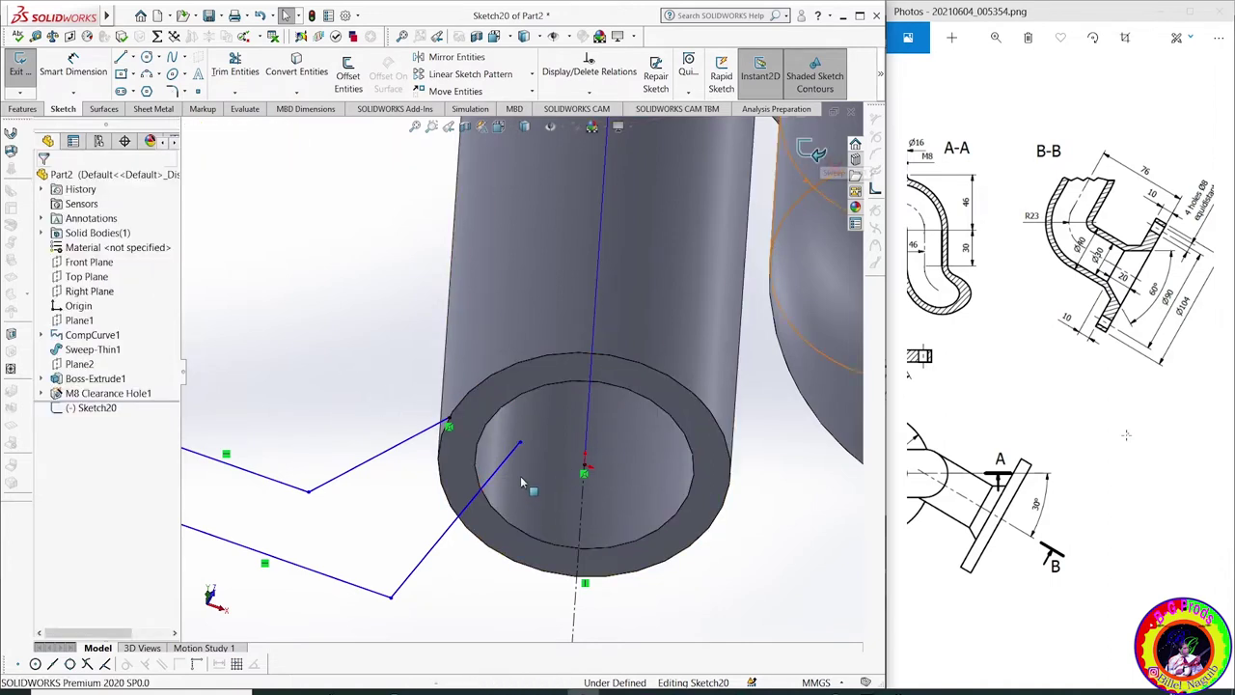
pyautogui.click(476, 470)
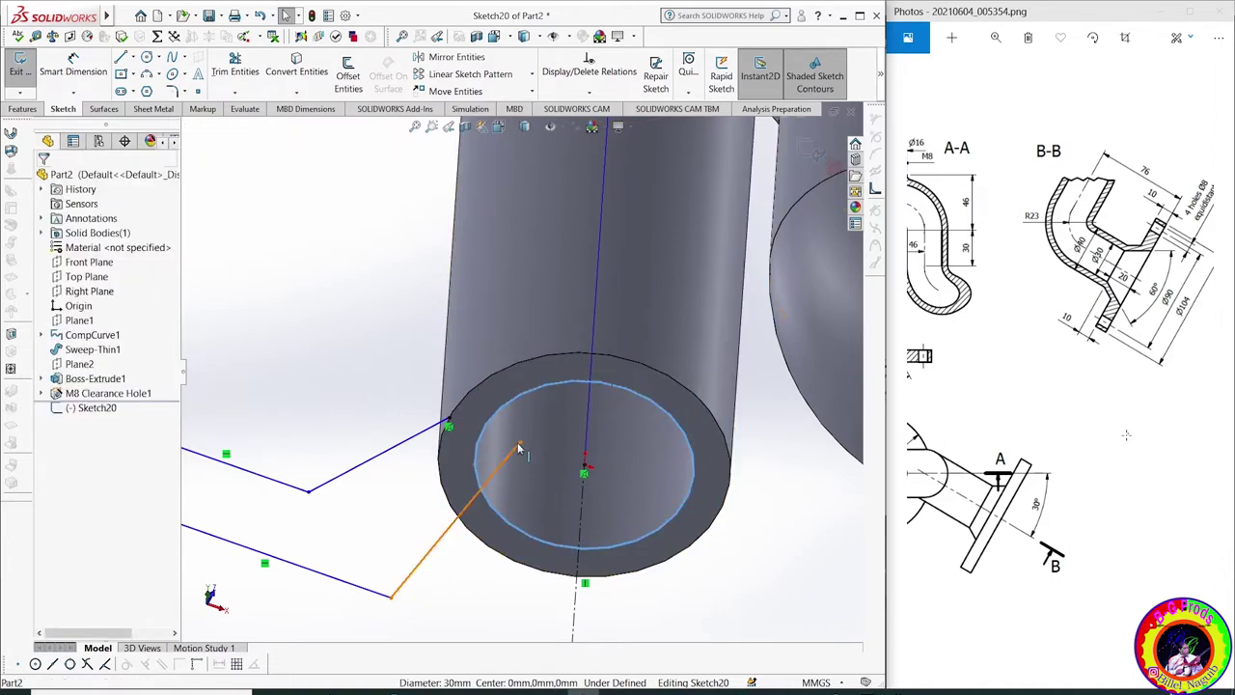
pyautogui.click(519, 446)
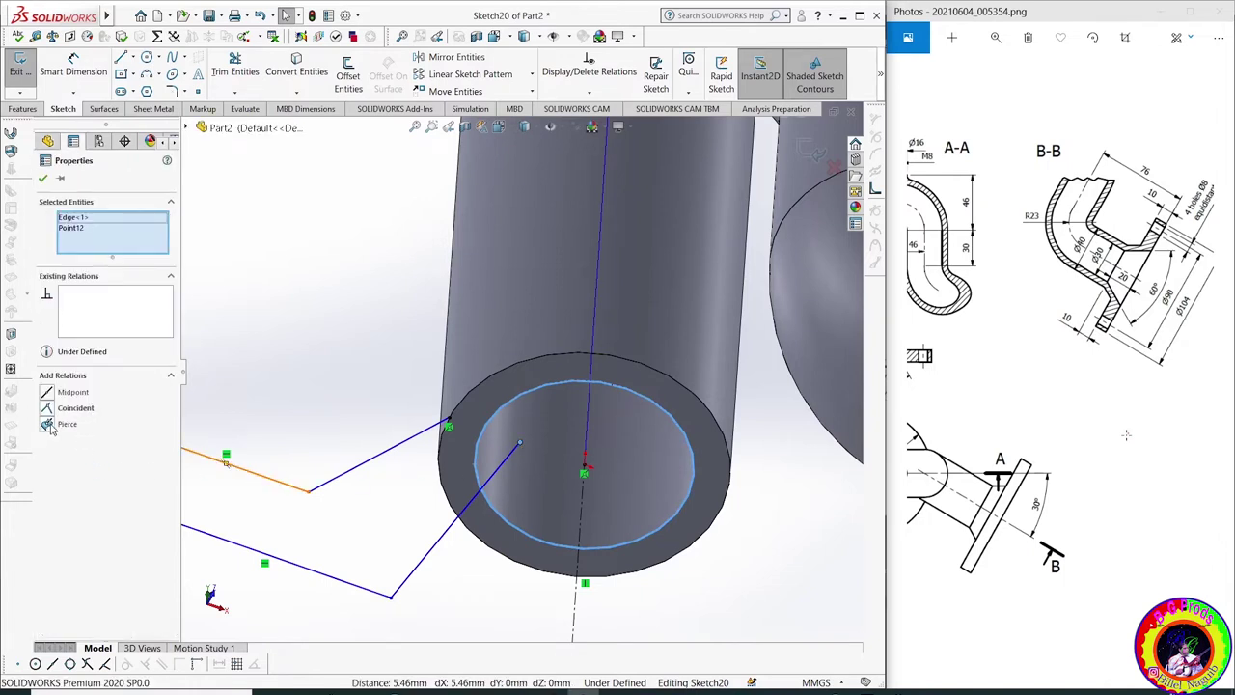
pyautogui.click(50, 426)
pyautogui.click(253, 301)
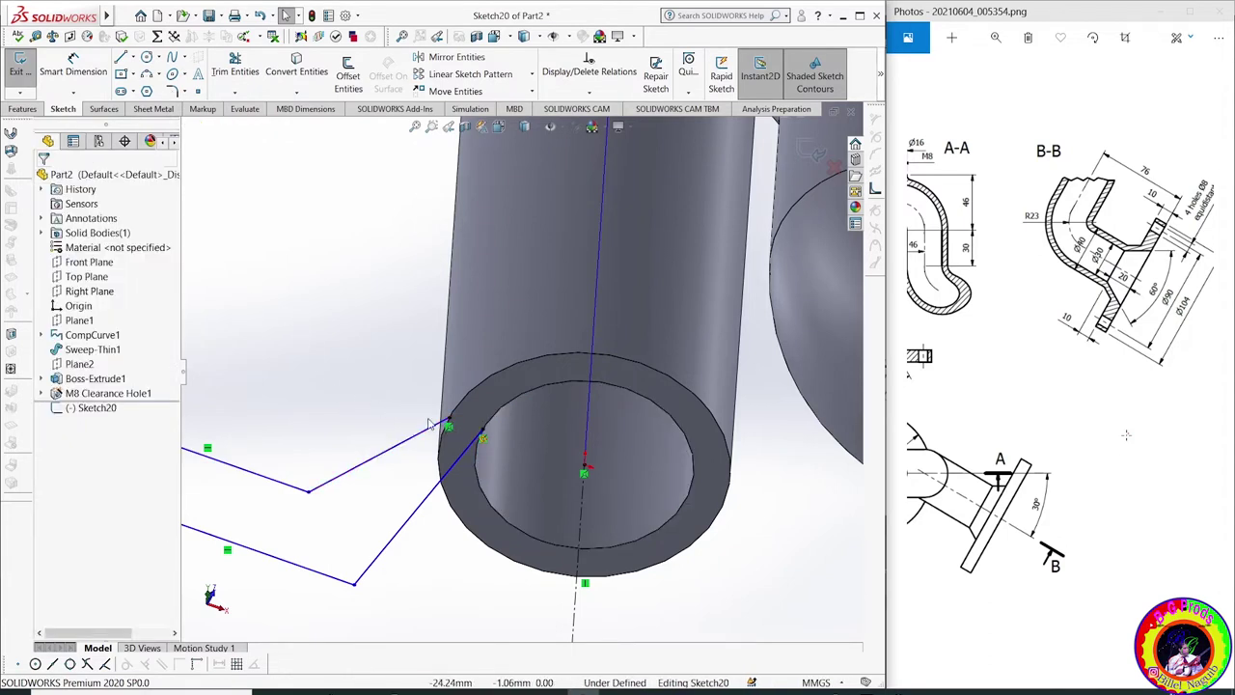
# Orbit the pipe to a clearer angle and pan the reference drawing to section A-A
pyautogui.moveTo(338, 393)
pyautogui.mouseDown(button='middle')
pyautogui.moveTo(325, 380)
pyautogui.moveTo(314, 410)
pyautogui.moveTo(347, 376)
pyautogui.mouseUp(button='middle')
pyautogui.moveTo(1093, 393); pyautogui.dragTo(1191, 417)
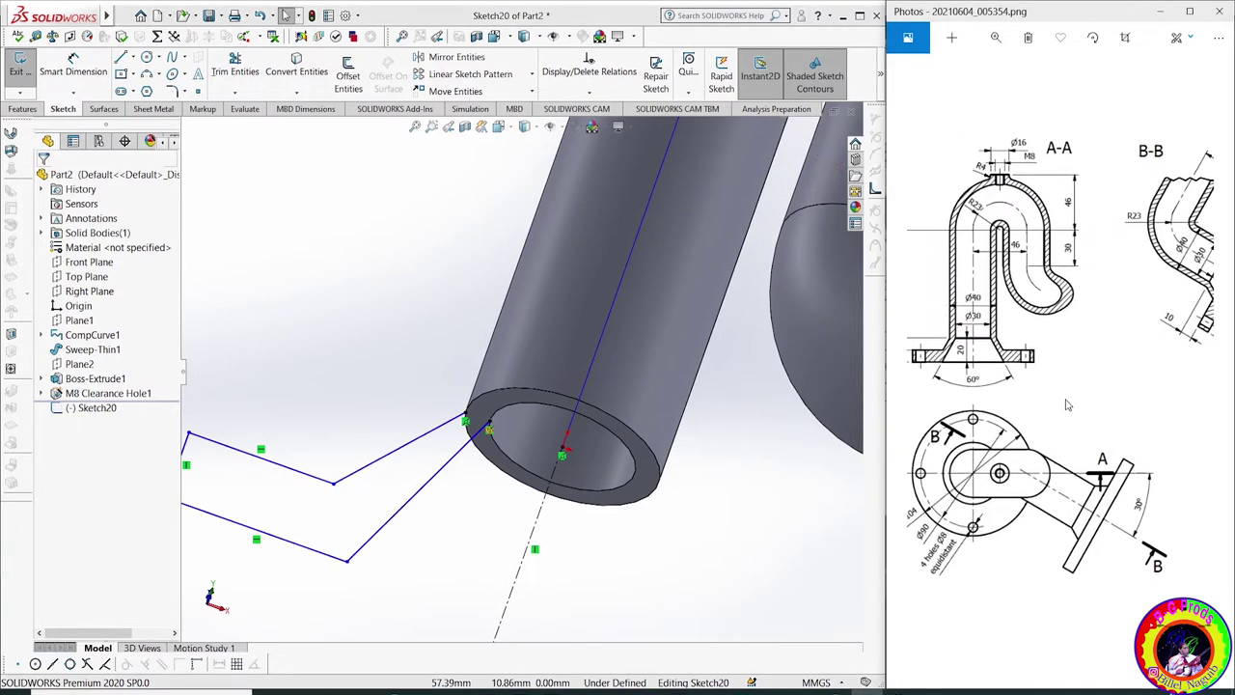
pyautogui.moveTo(1069, 405); pyautogui.dragTo(1148, 420)
pyautogui.click(72, 66)
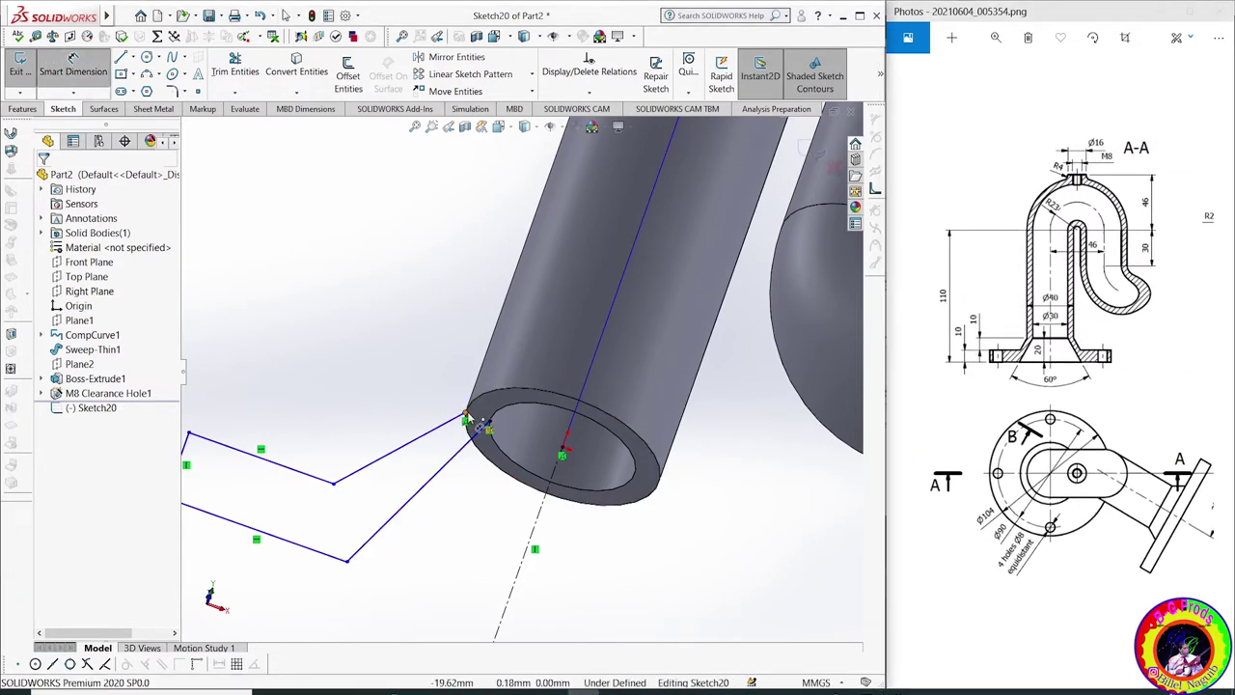
# Dimension the outline's top line offset at 10 mm and the slanted line at 30° to the centreline
pyautogui.click(479, 425)
pyautogui.scroll(3, 385, 429)
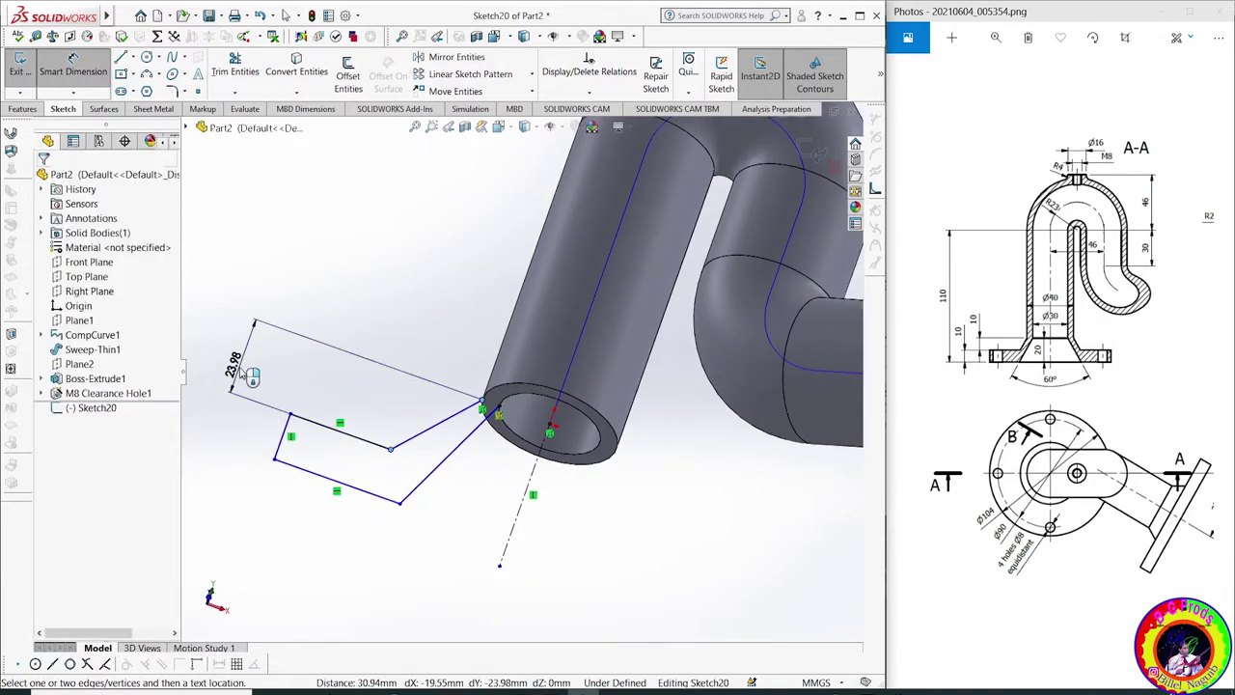
pyautogui.click(242, 372)
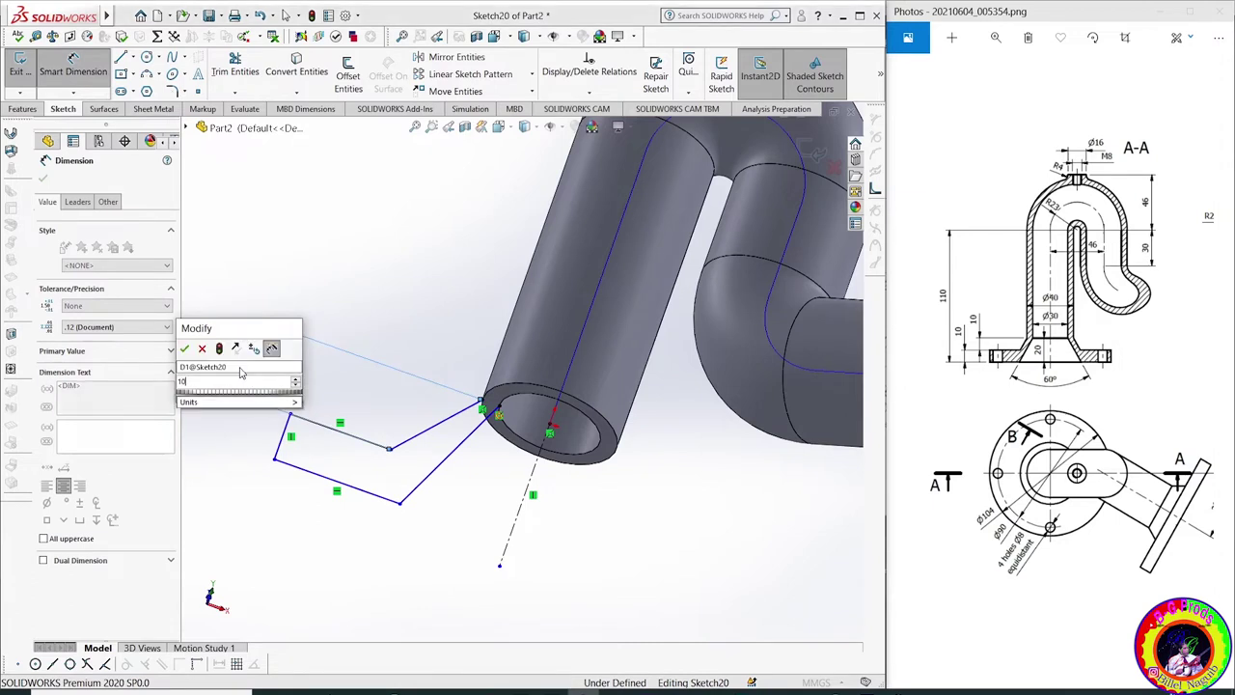
pyautogui.press('Escape')
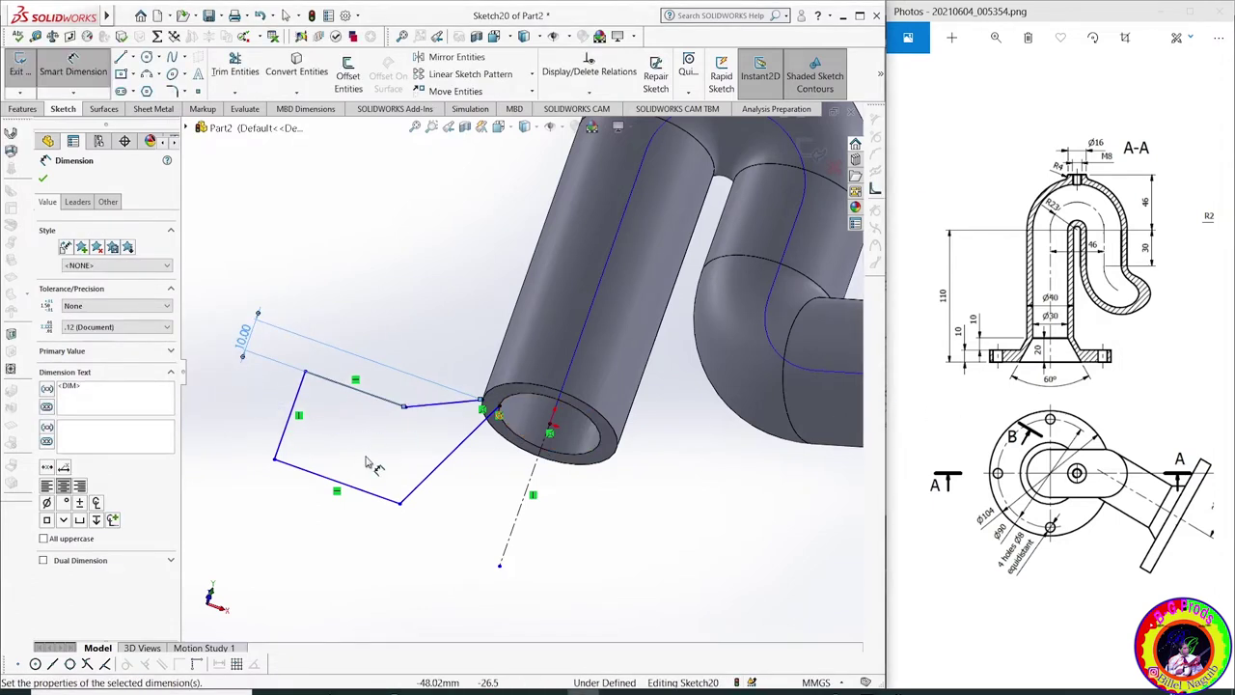
pyautogui.click(453, 446)
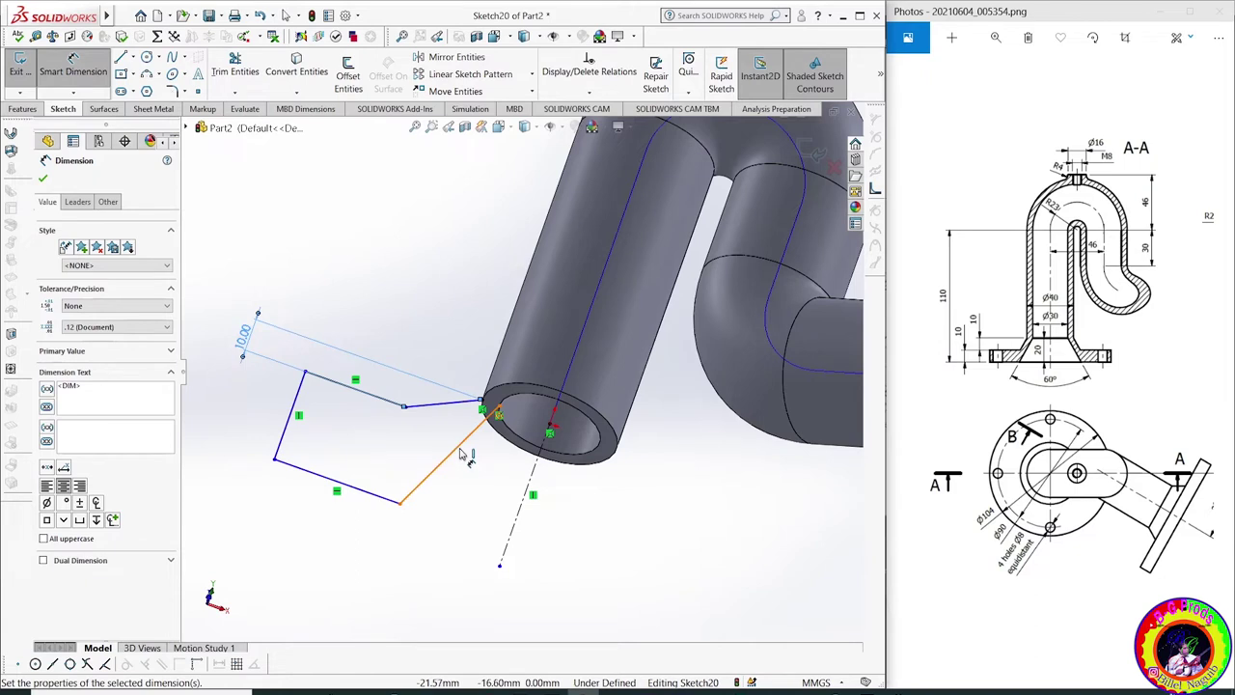
pyautogui.click(524, 509)
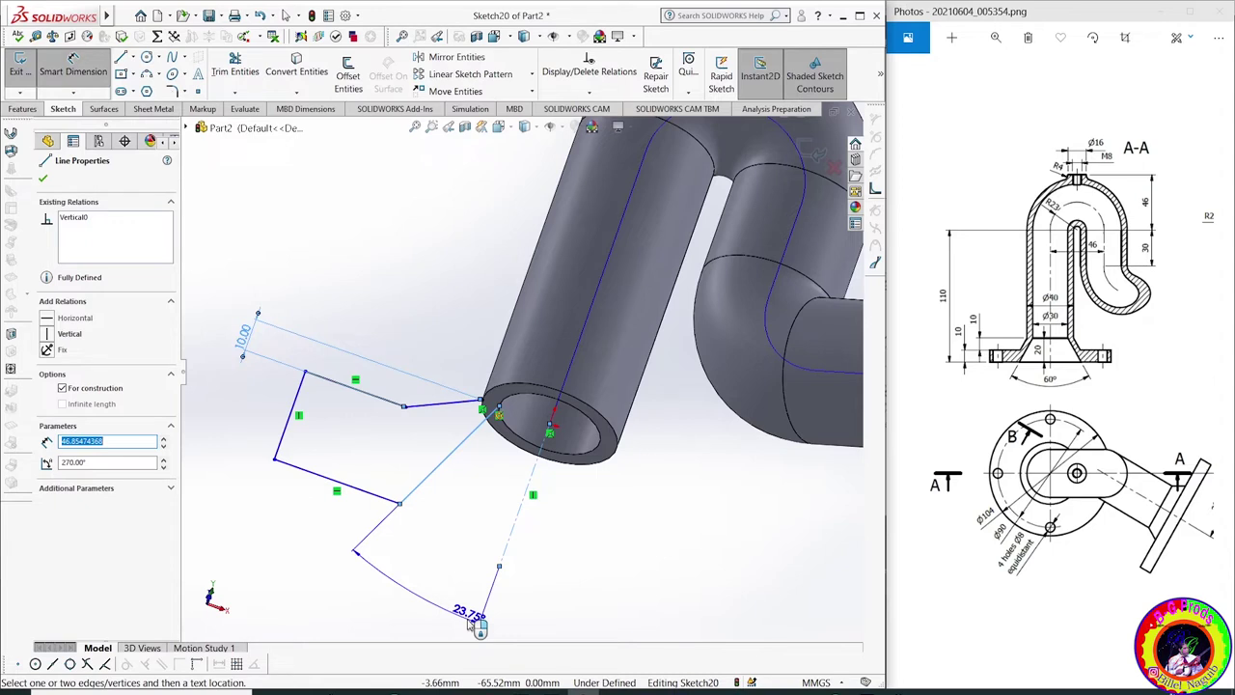
pyautogui.click(470, 629)
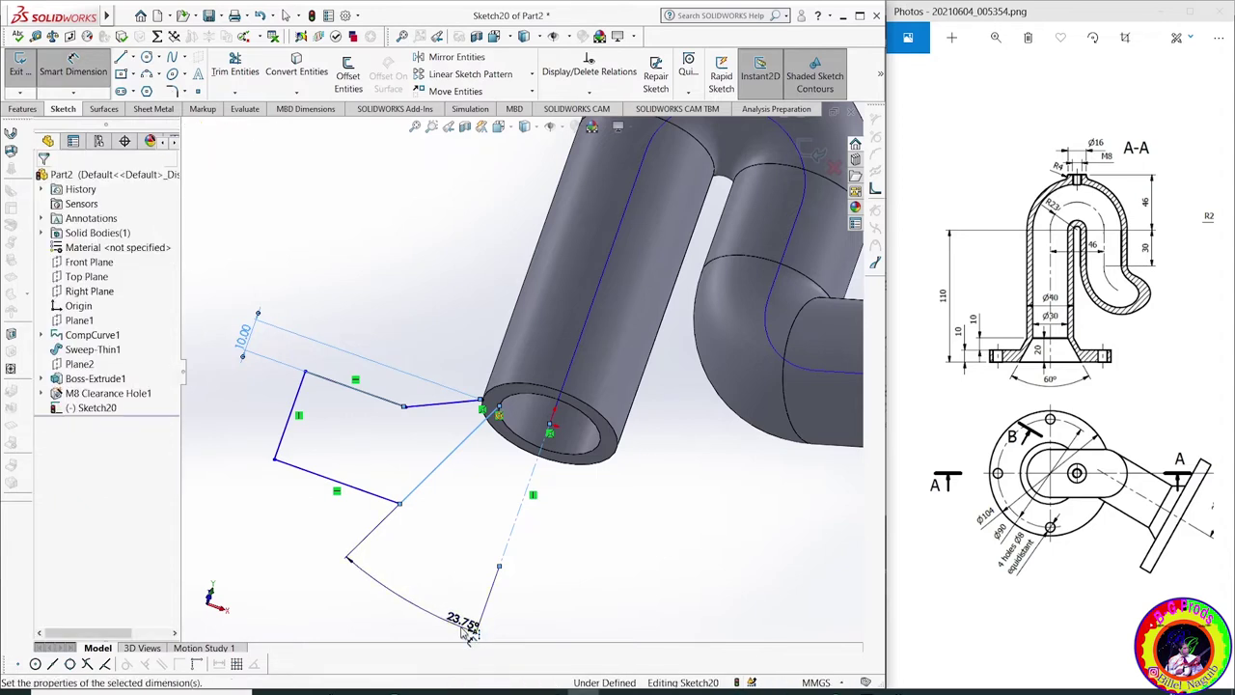
pyautogui.click(470, 629)
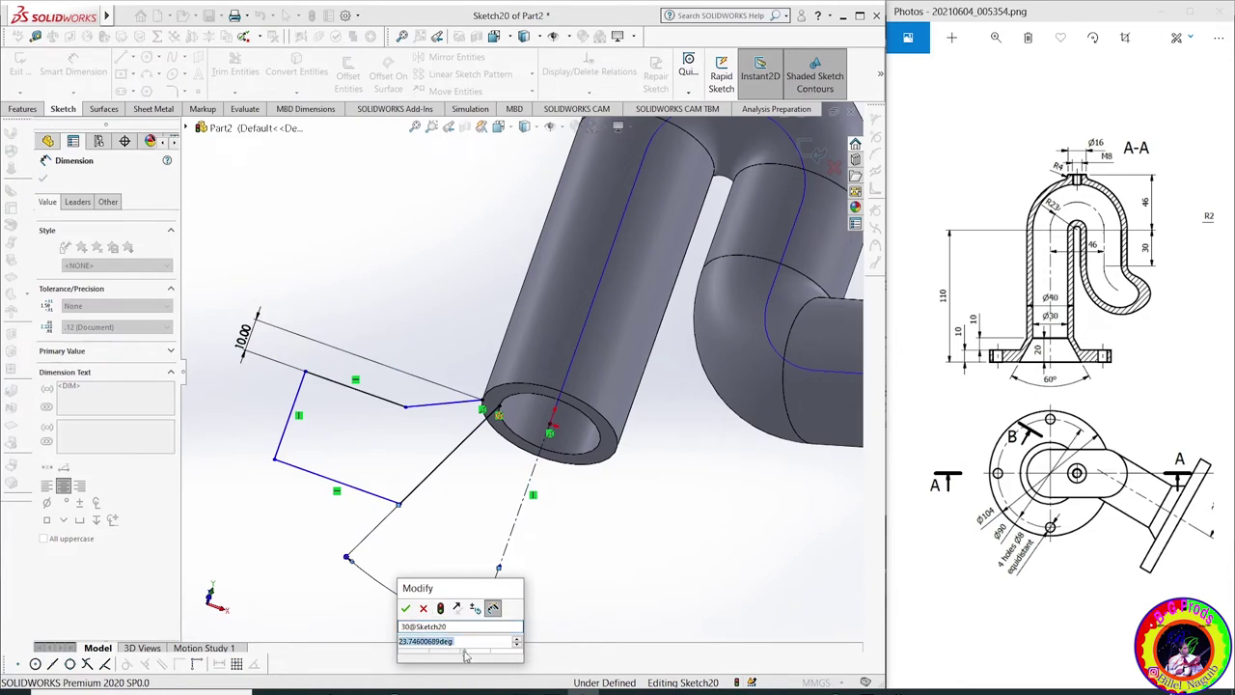
pyautogui.press('Return')
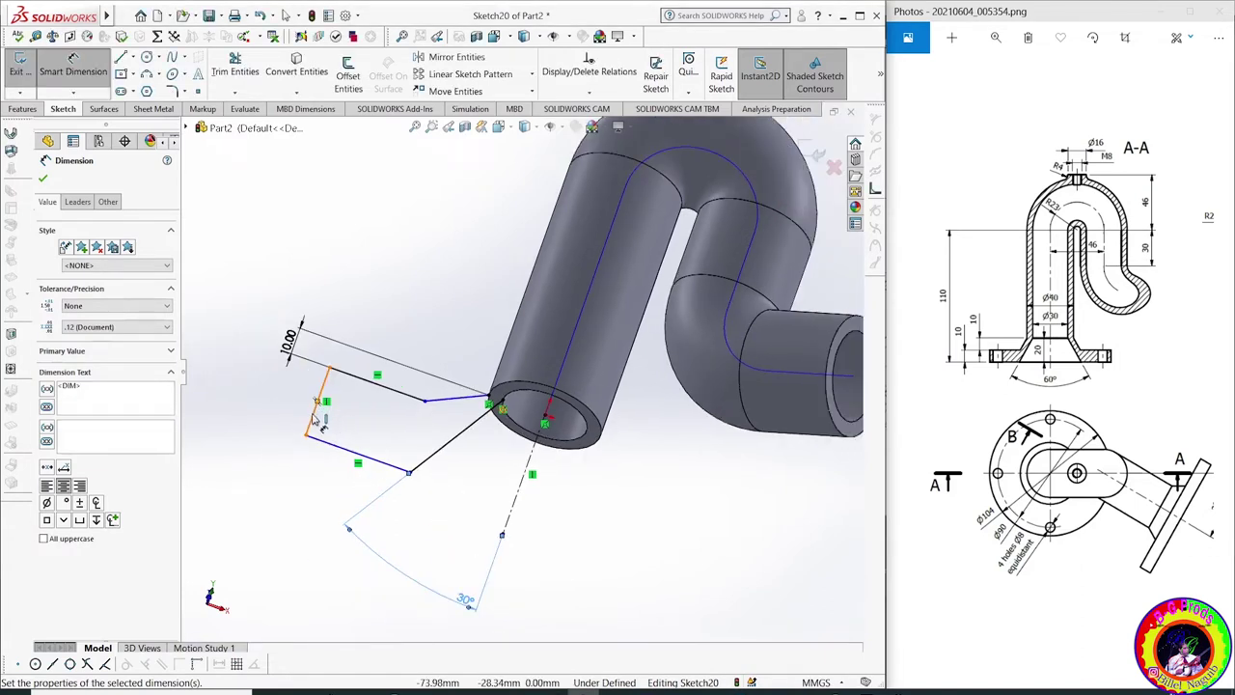
# Add the second 10 mm vertical dimension at the outline's lower corner
pyautogui.click(315, 415)
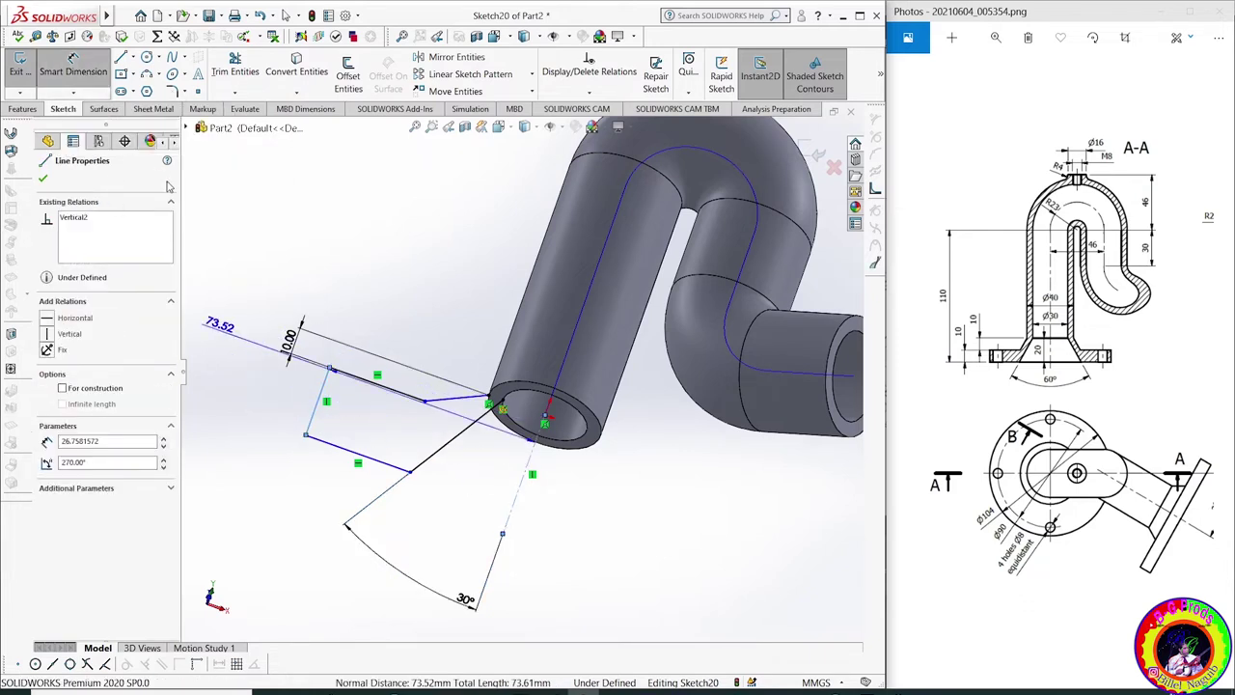
pyautogui.click(306, 435)
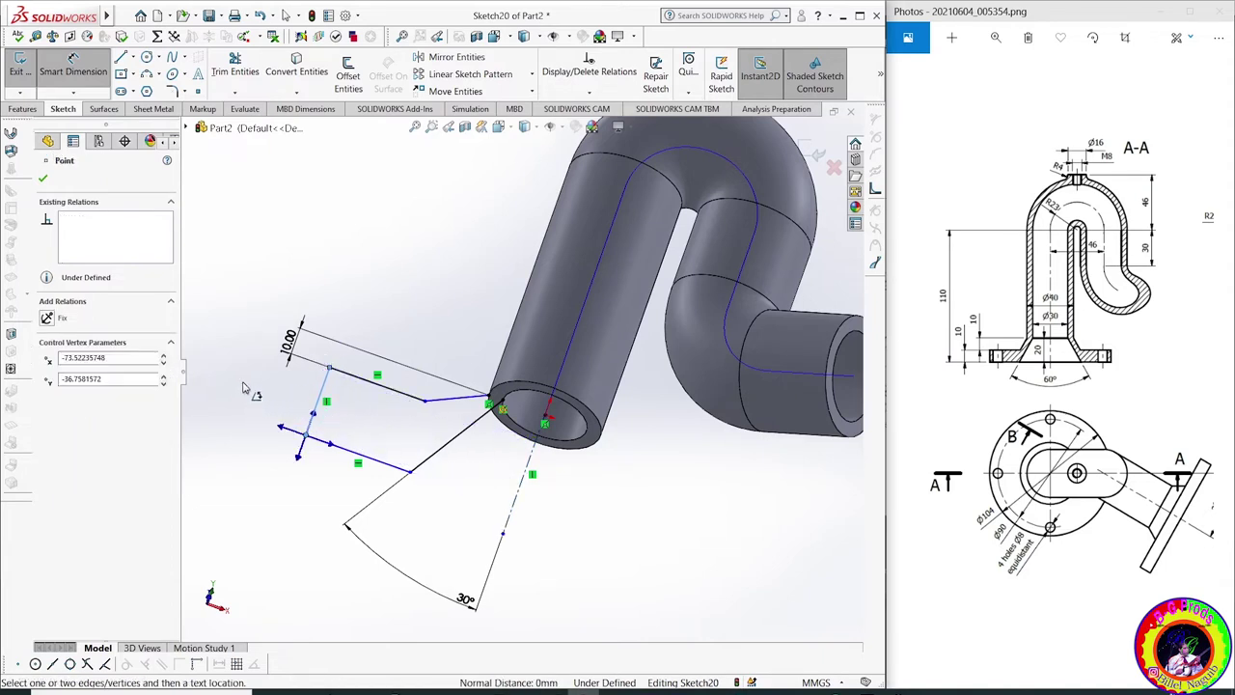
pyautogui.click(45, 178)
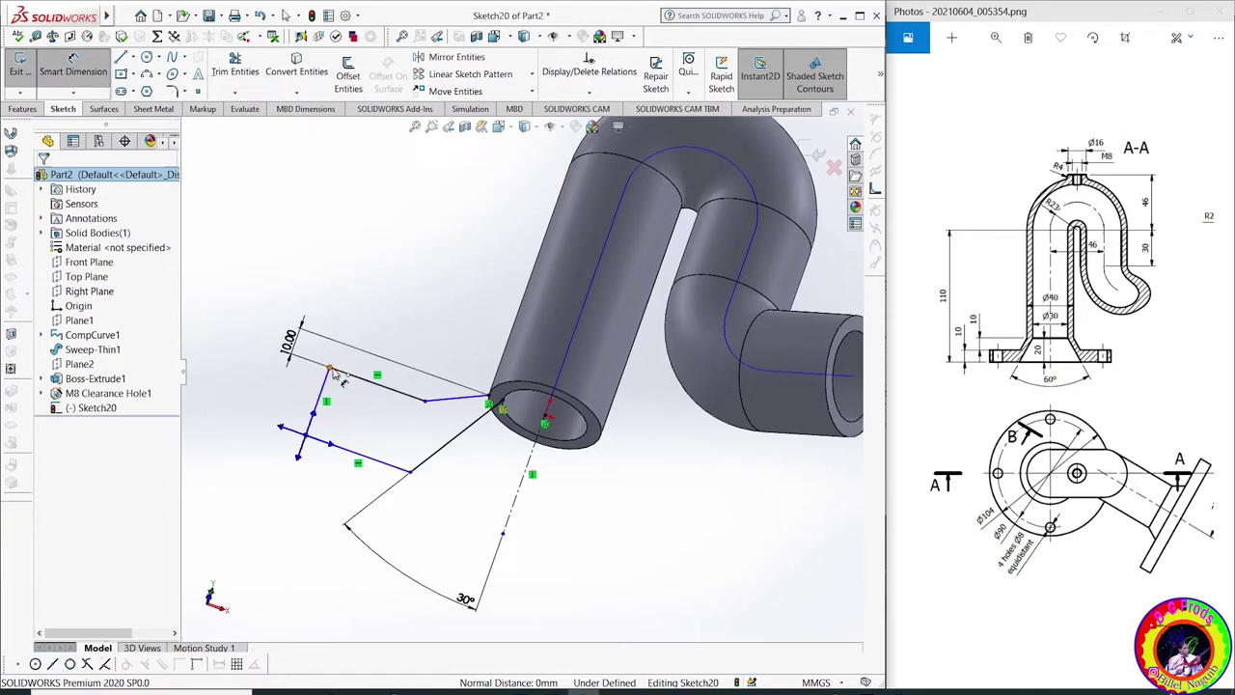
pyautogui.click(256, 381)
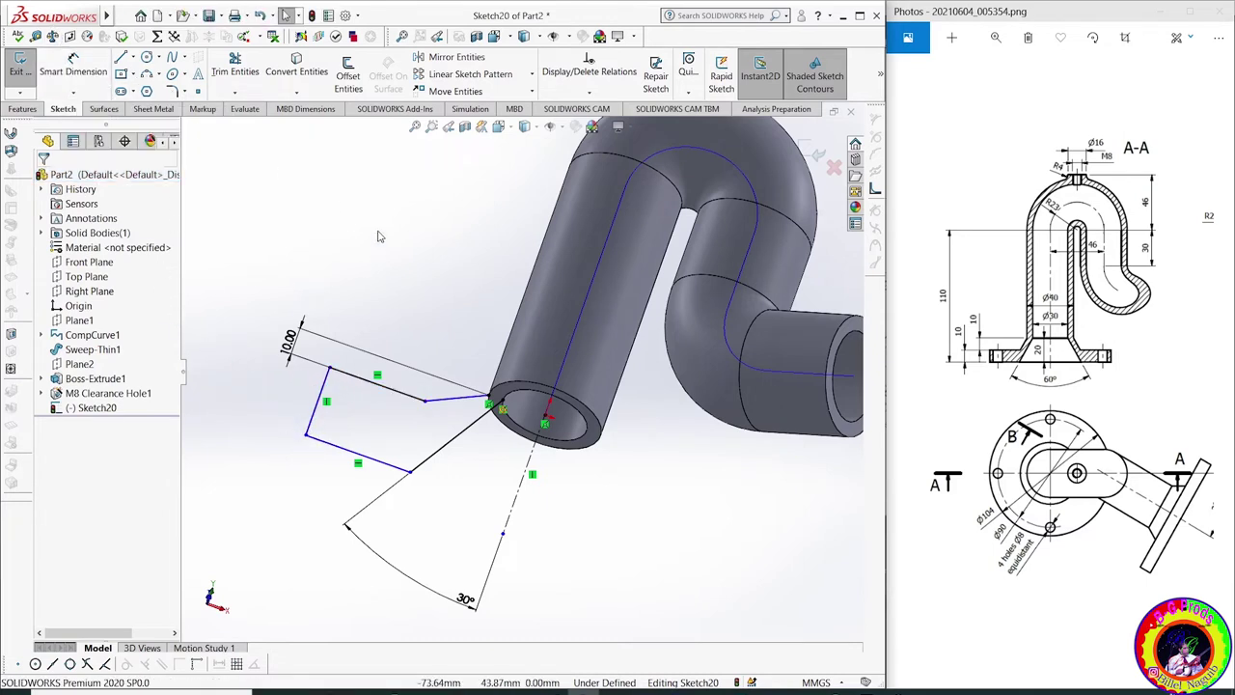
pyautogui.click(75, 62)
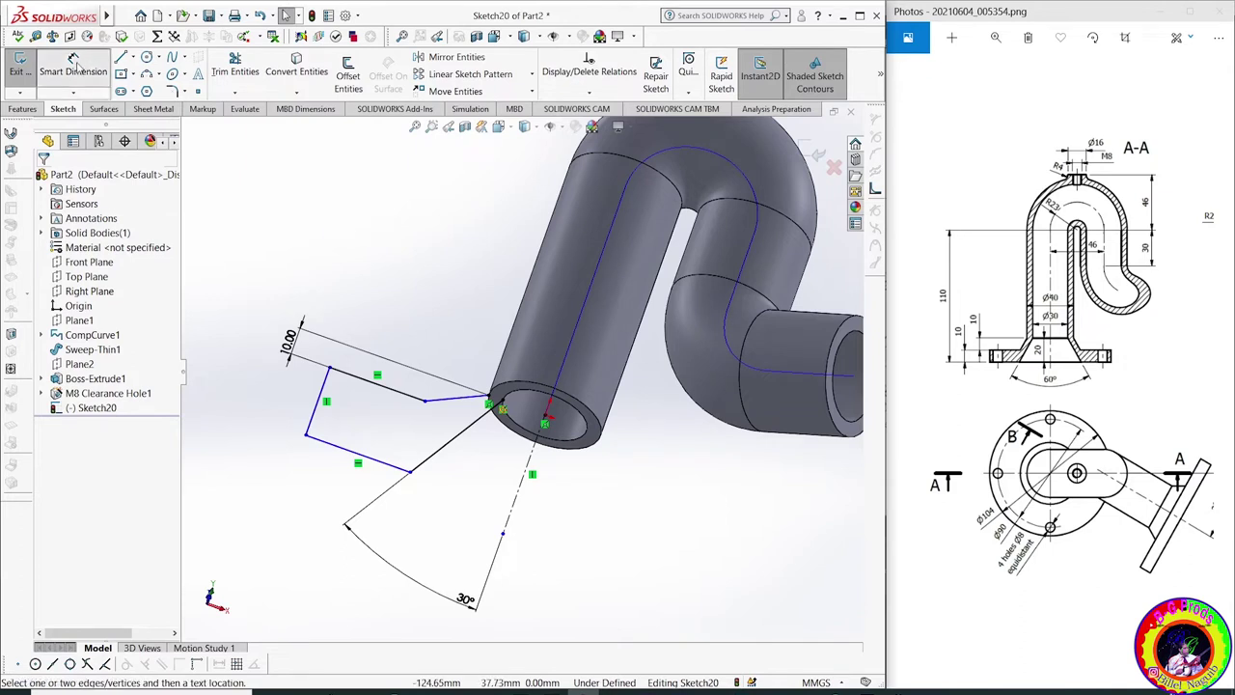
pyautogui.click(305, 433)
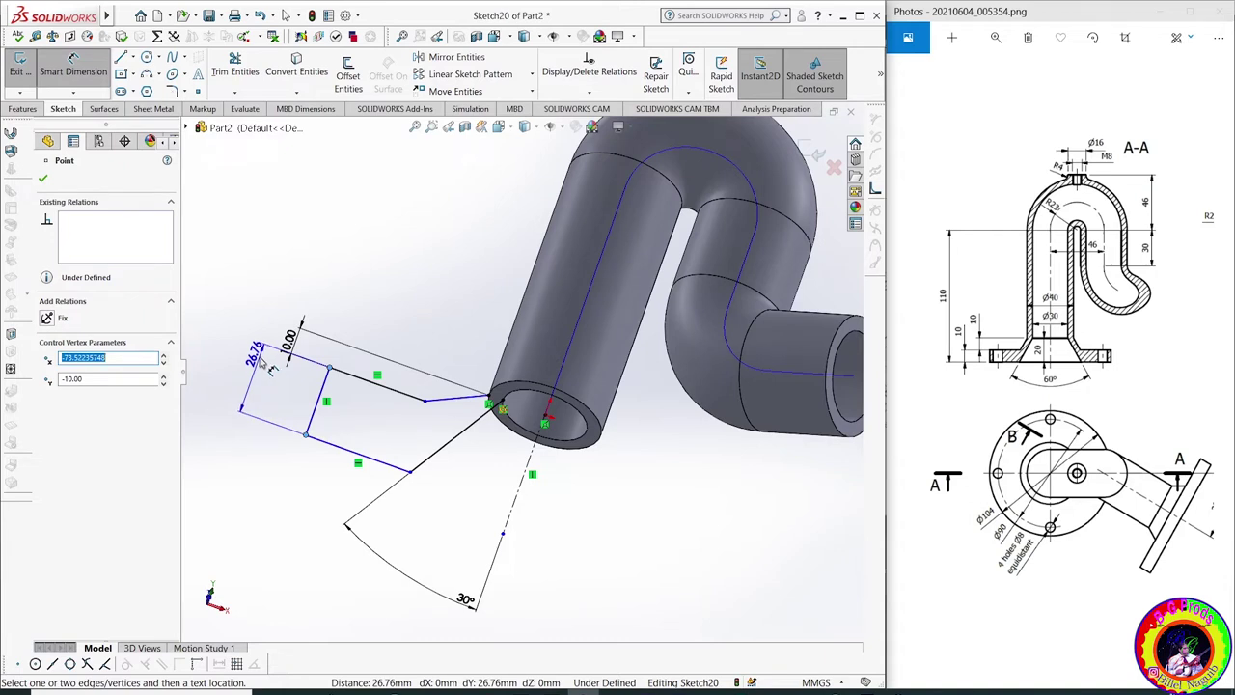
pyautogui.click(260, 361)
pyautogui.write('10')
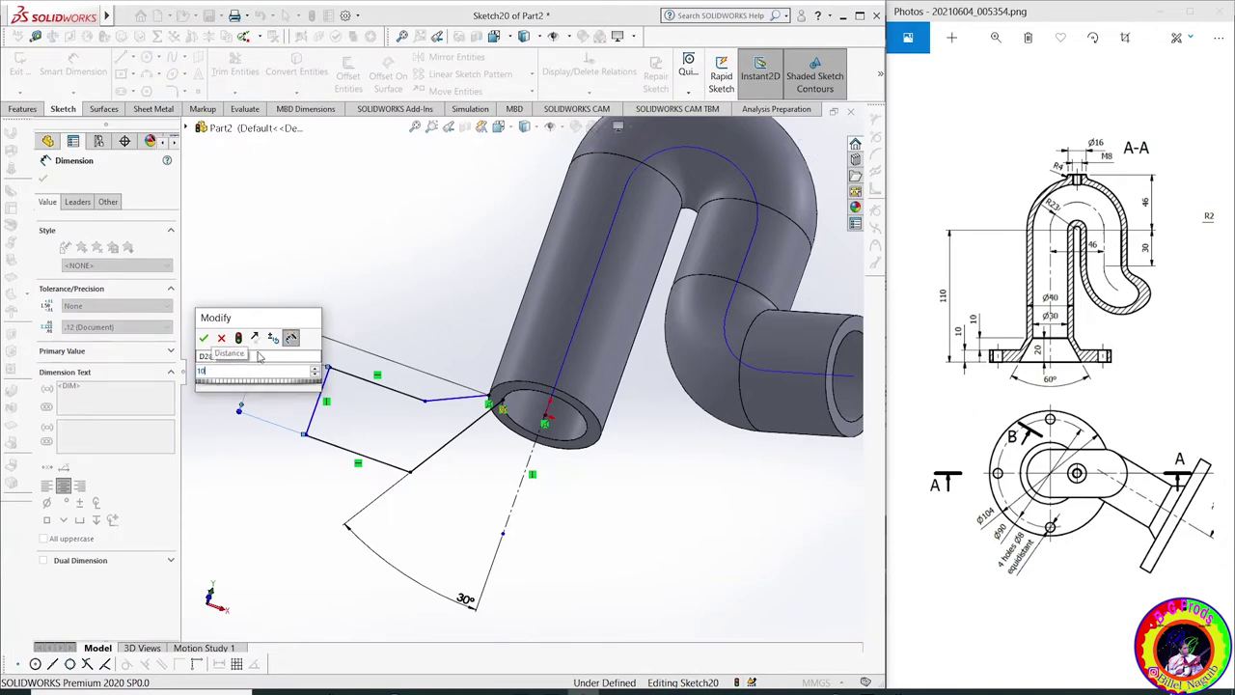
pyautogui.press('Return')
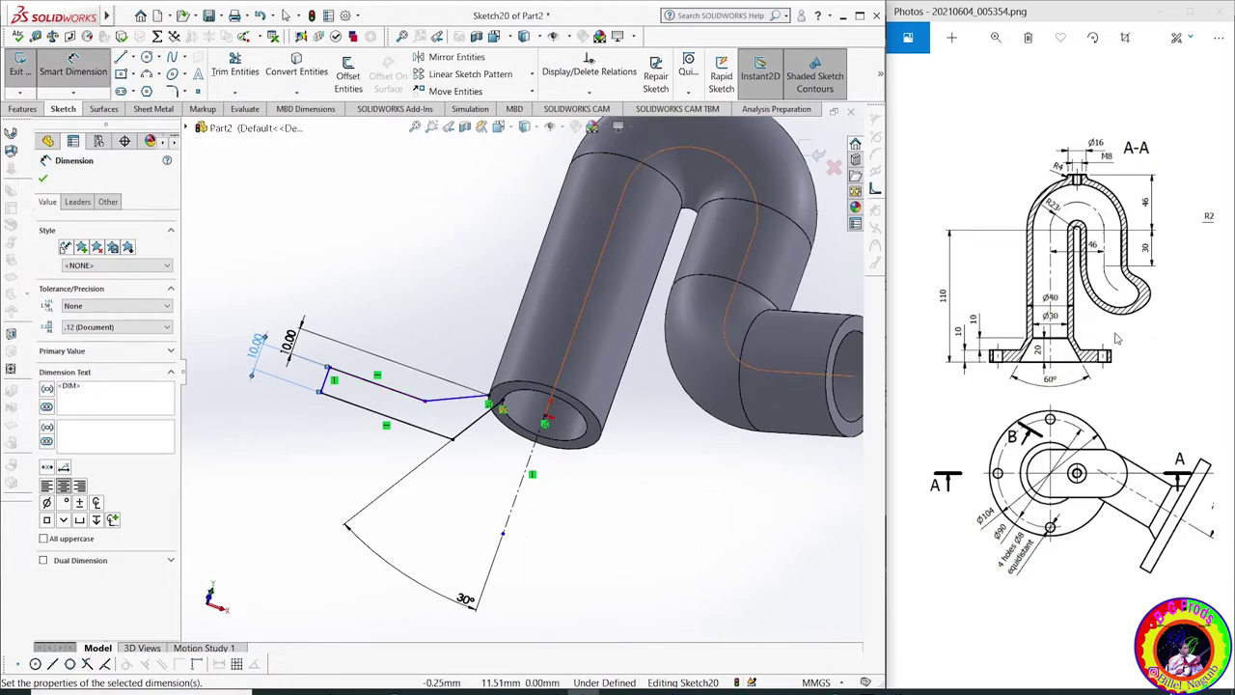
pyautogui.scroll(-2, 1148, 473)
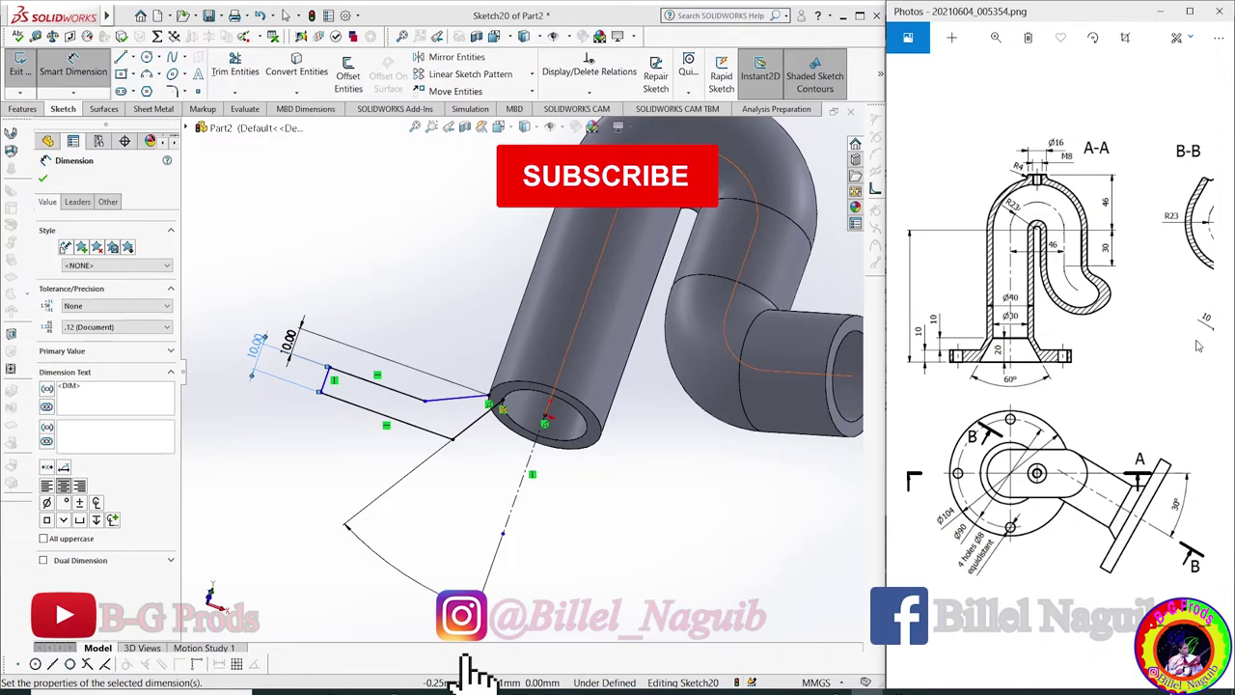
pyautogui.scroll(-5, 1197, 346)
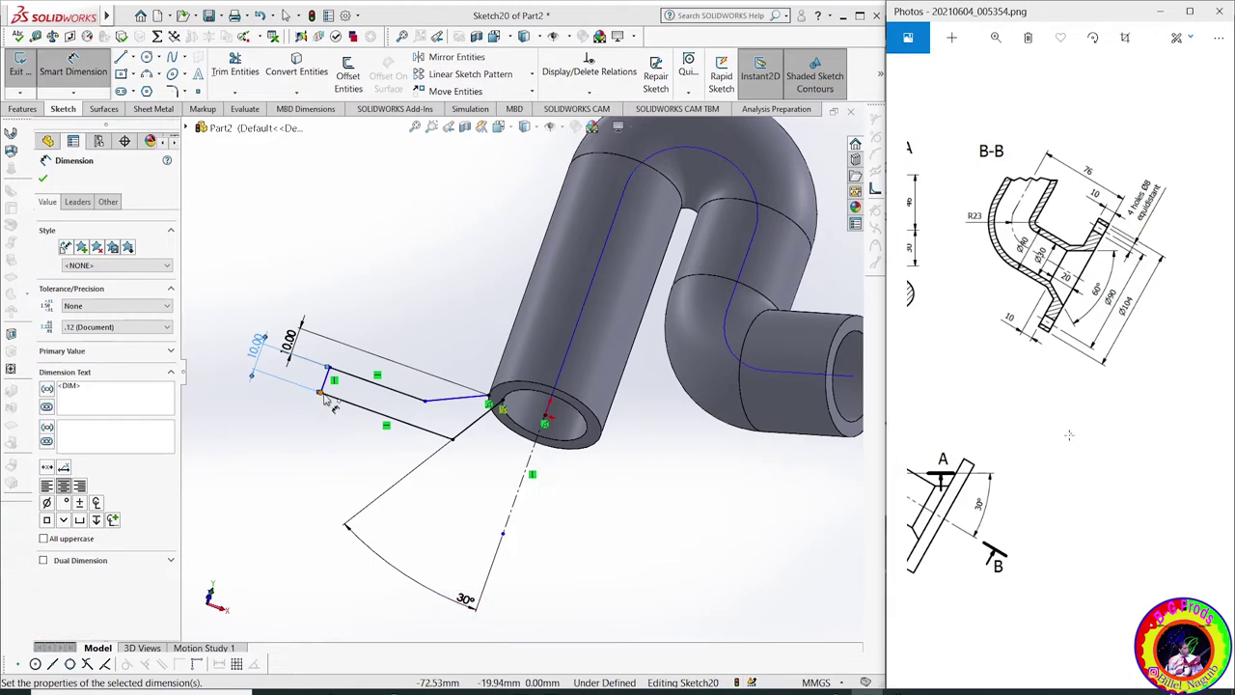
# Dimension the profile's outer corner 104 mm from the pipe-axis centerline, replacing 147.04
pyautogui.click(518, 519)
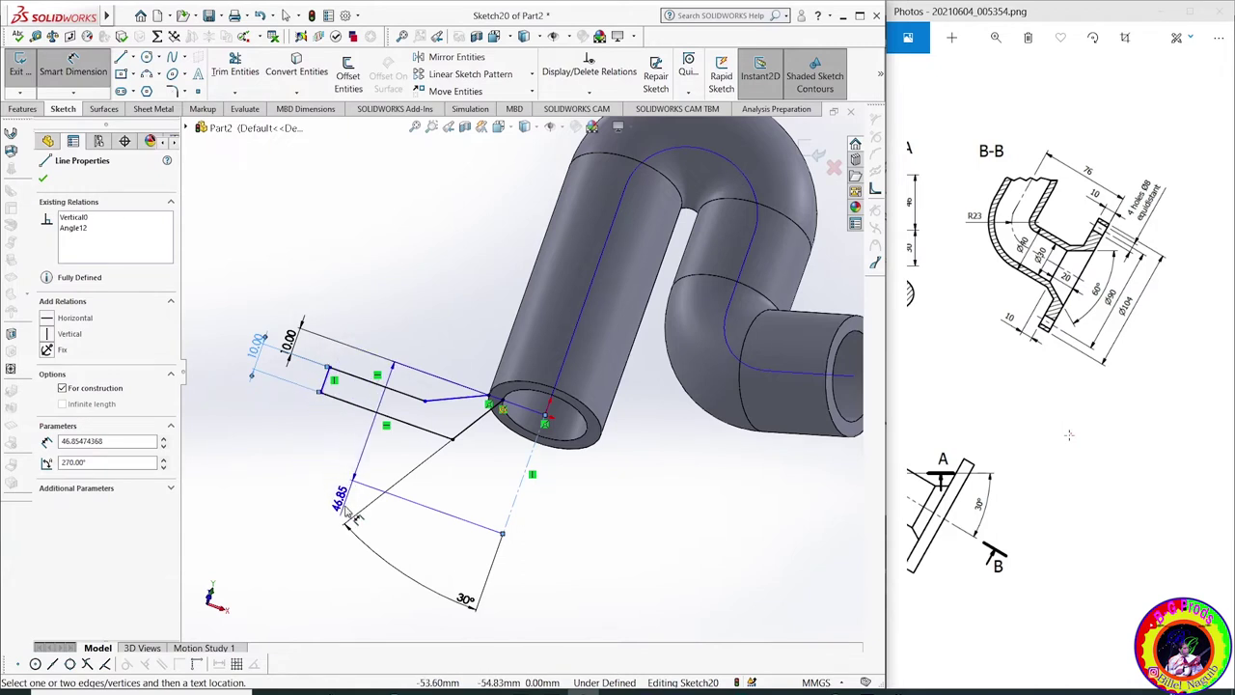
pyautogui.click(323, 448)
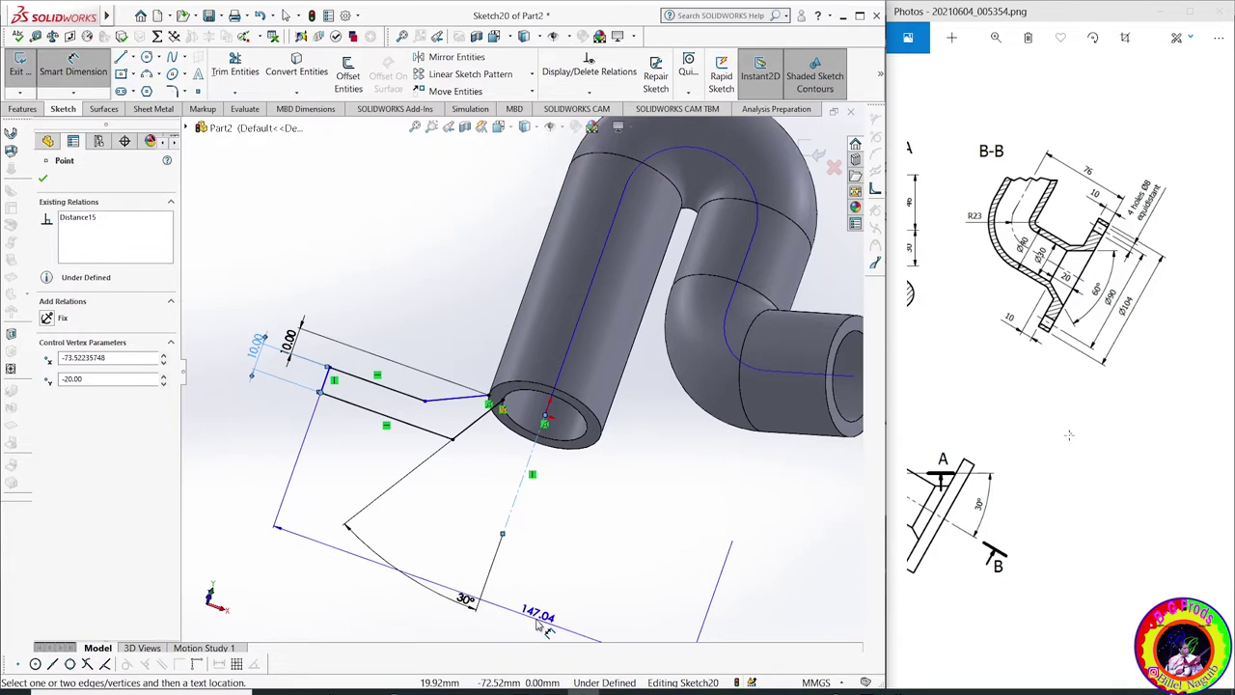
pyautogui.click(544, 627)
pyautogui.doubleClick(544, 625)
pyautogui.write('104')
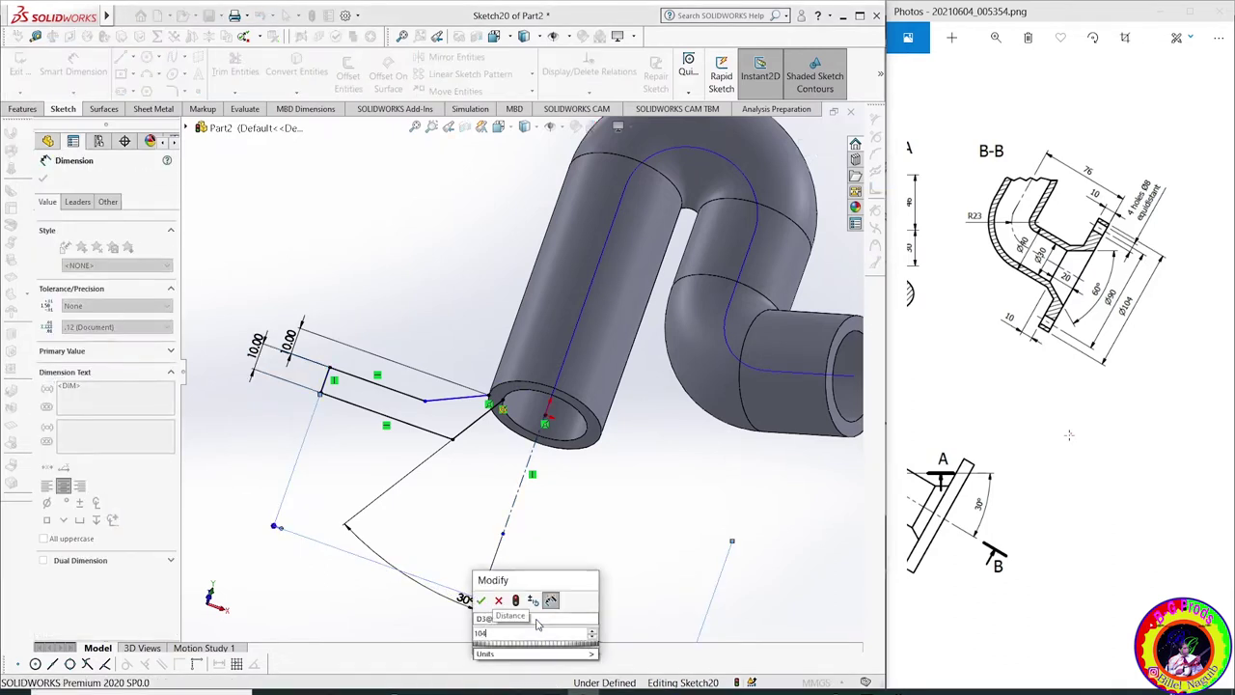
pyautogui.press('Escape')
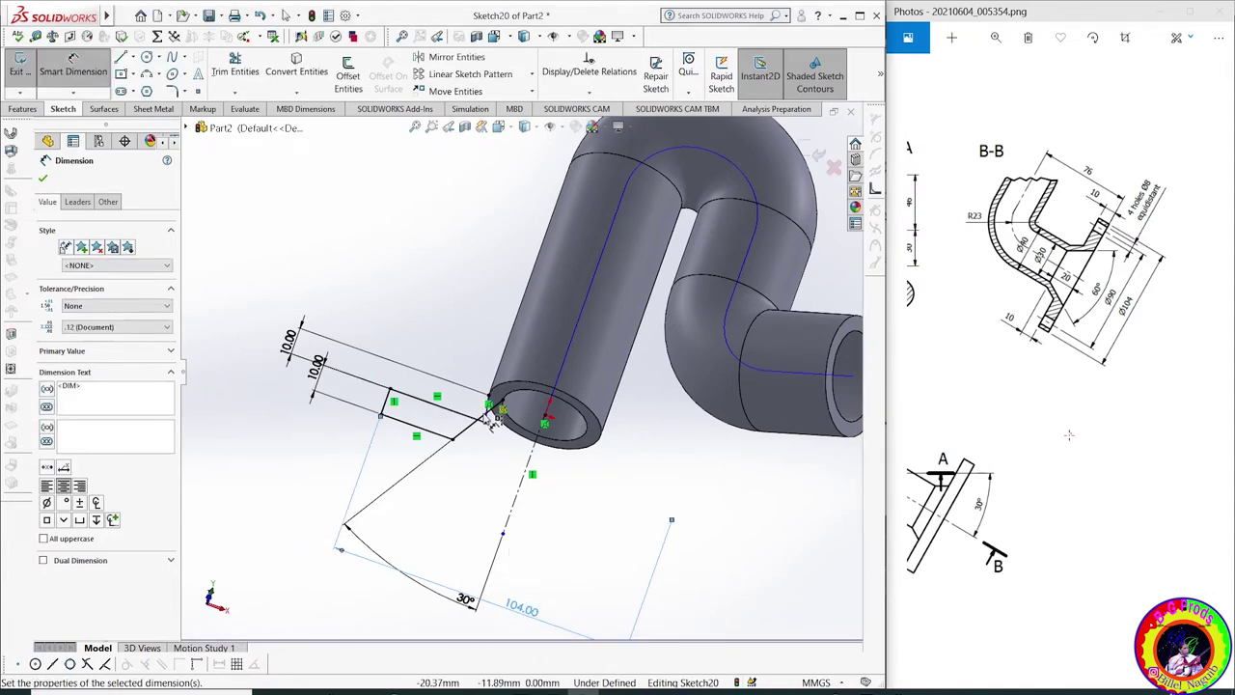
pyautogui.press('f')
pyautogui.click(46, 177)
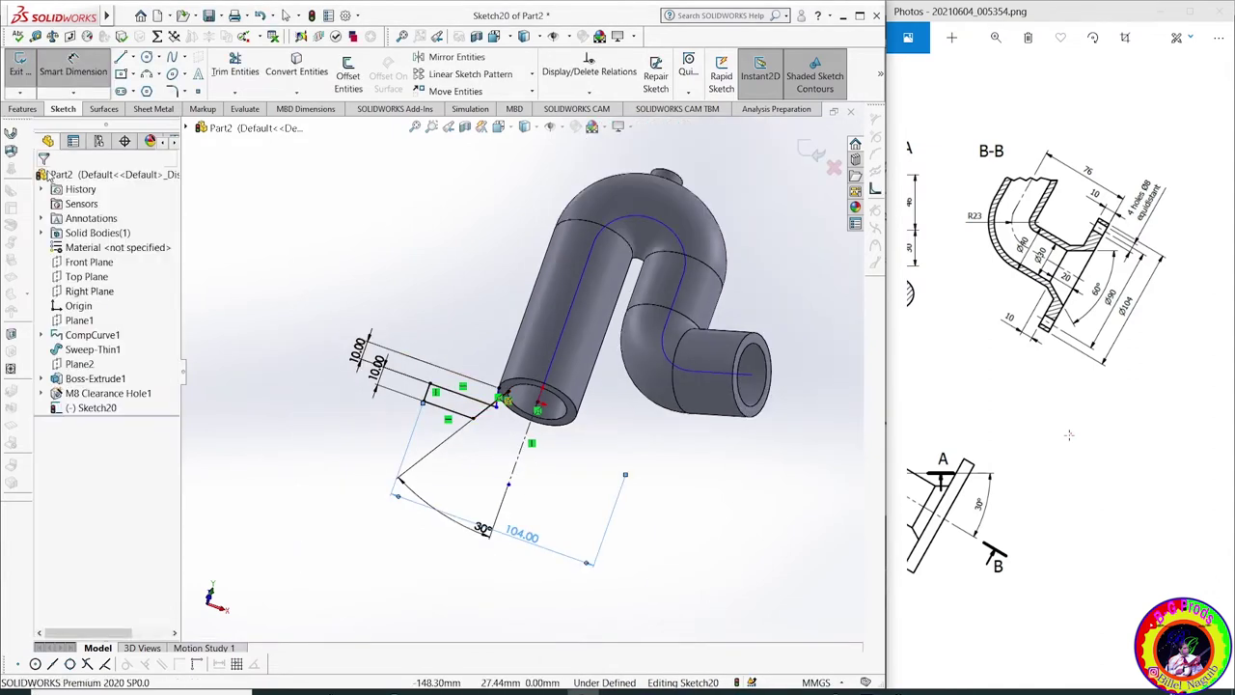
pyautogui.scroll(-3, 433, 360)
pyautogui.scroll(-1, 433, 361)
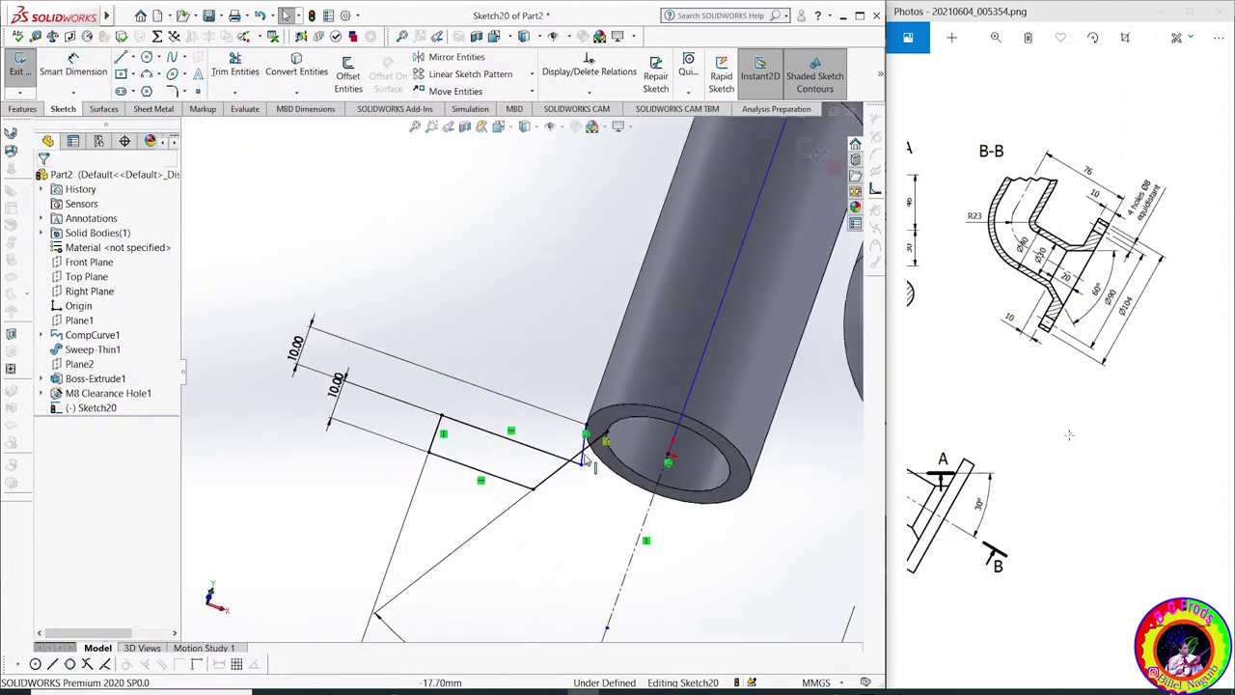
# Reopen Sketch20 and add a Parallel relation between the short slanted line and the profile's end line
pyautogui.hotkey('ctrl', 'b')
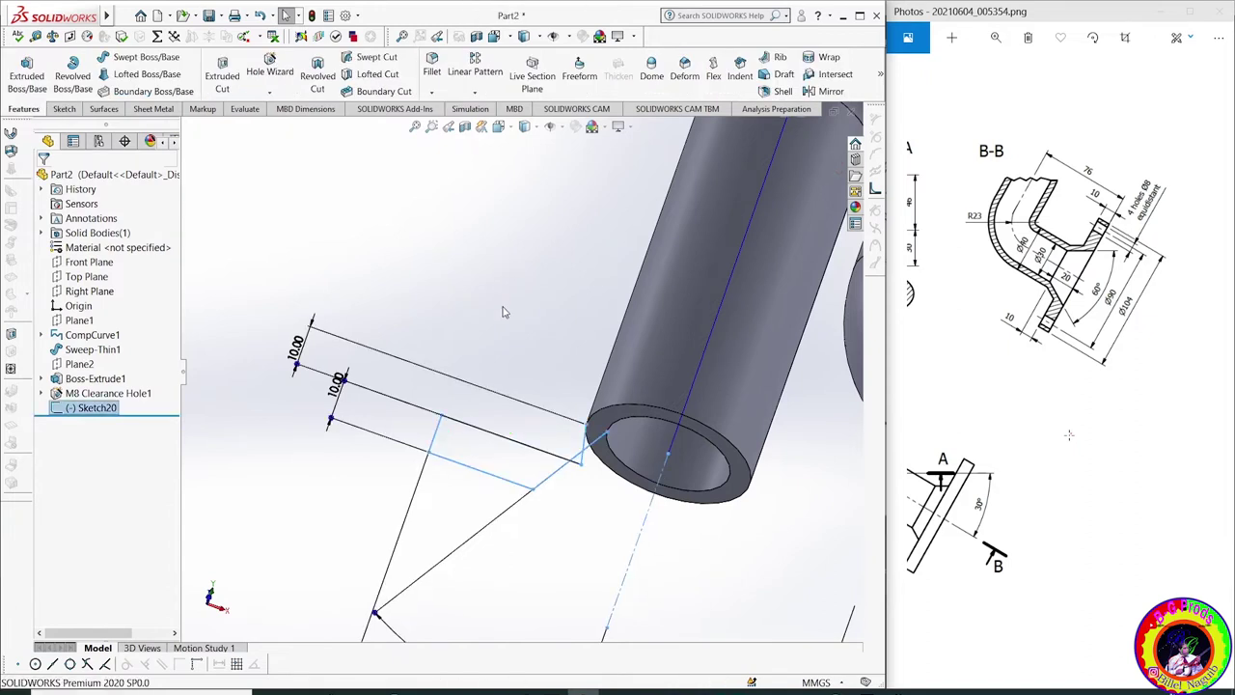
pyautogui.rightClick(96, 411)
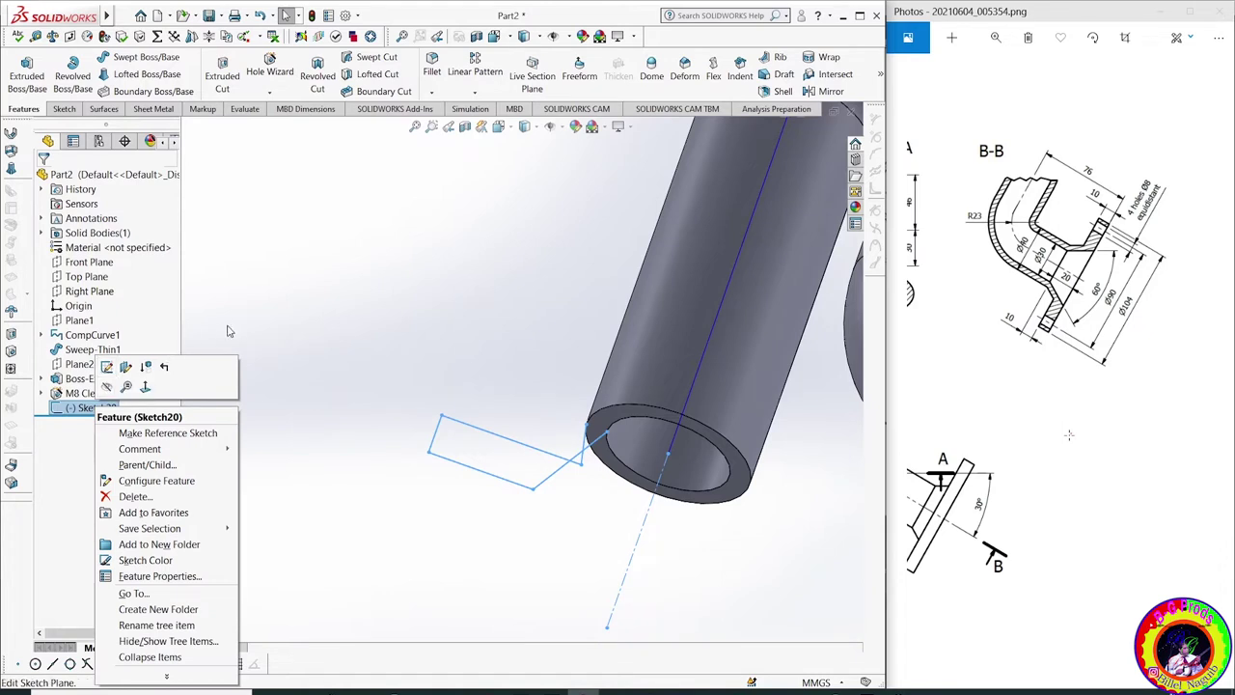
pyautogui.click(107, 368)
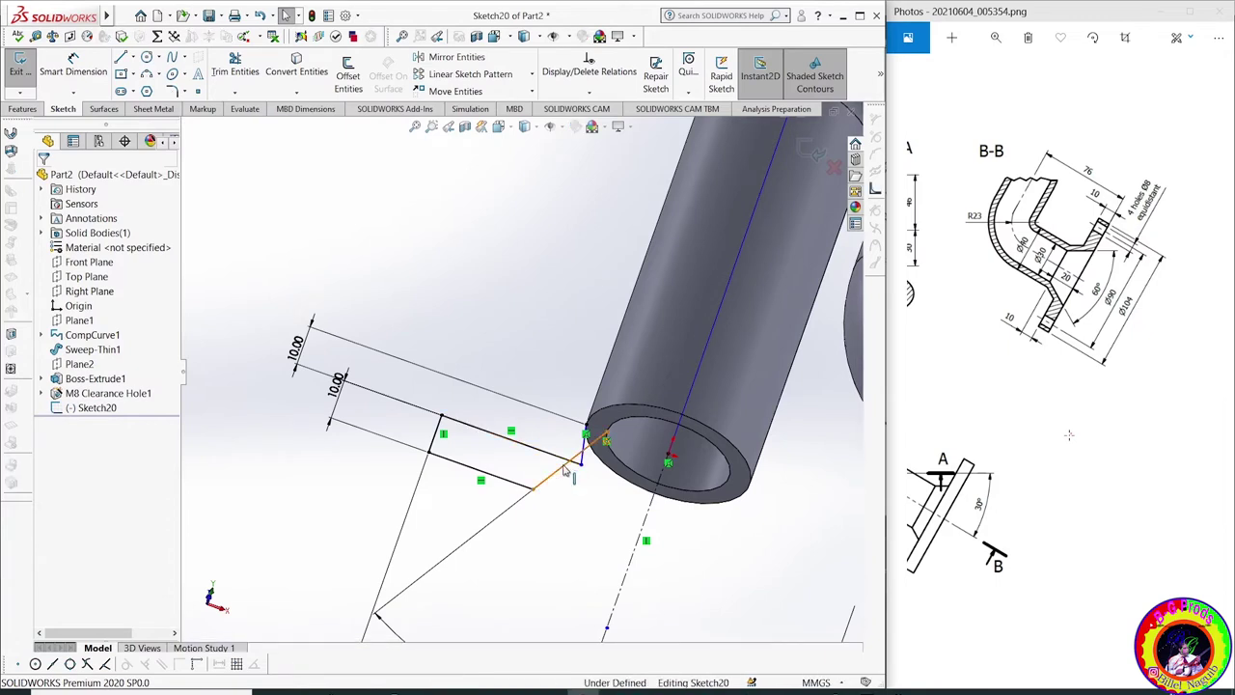
pyautogui.click(564, 471)
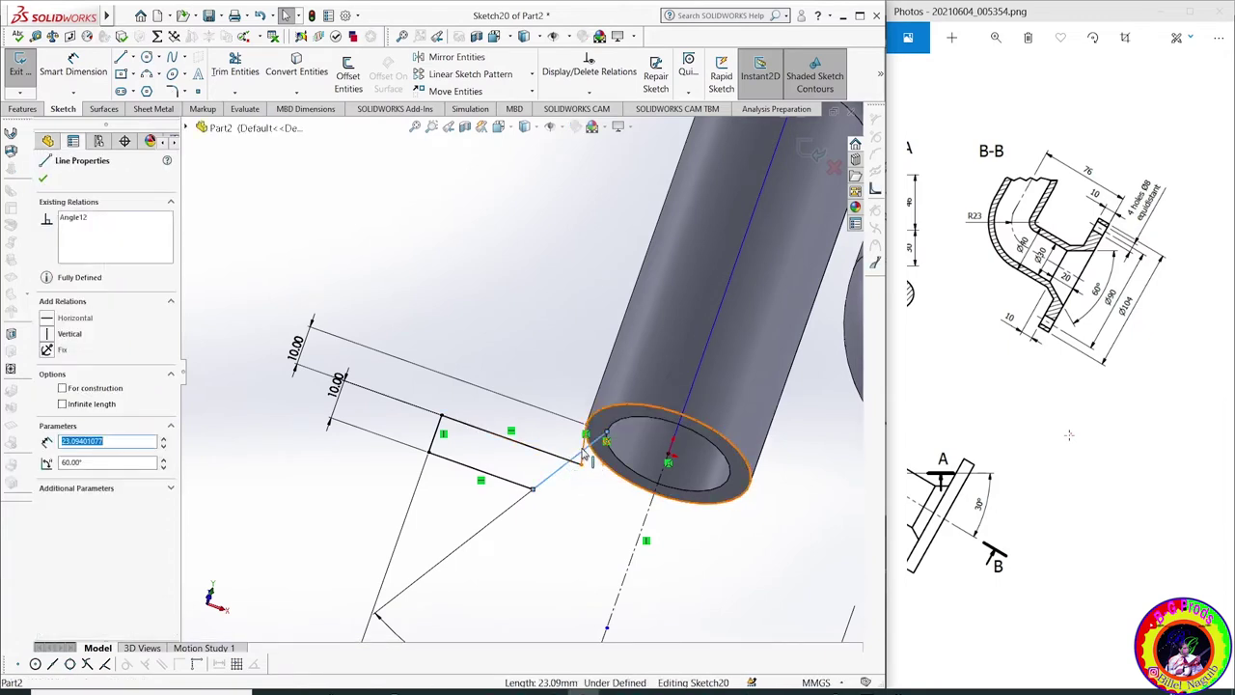
pyautogui.scroll(-2, 579, 463)
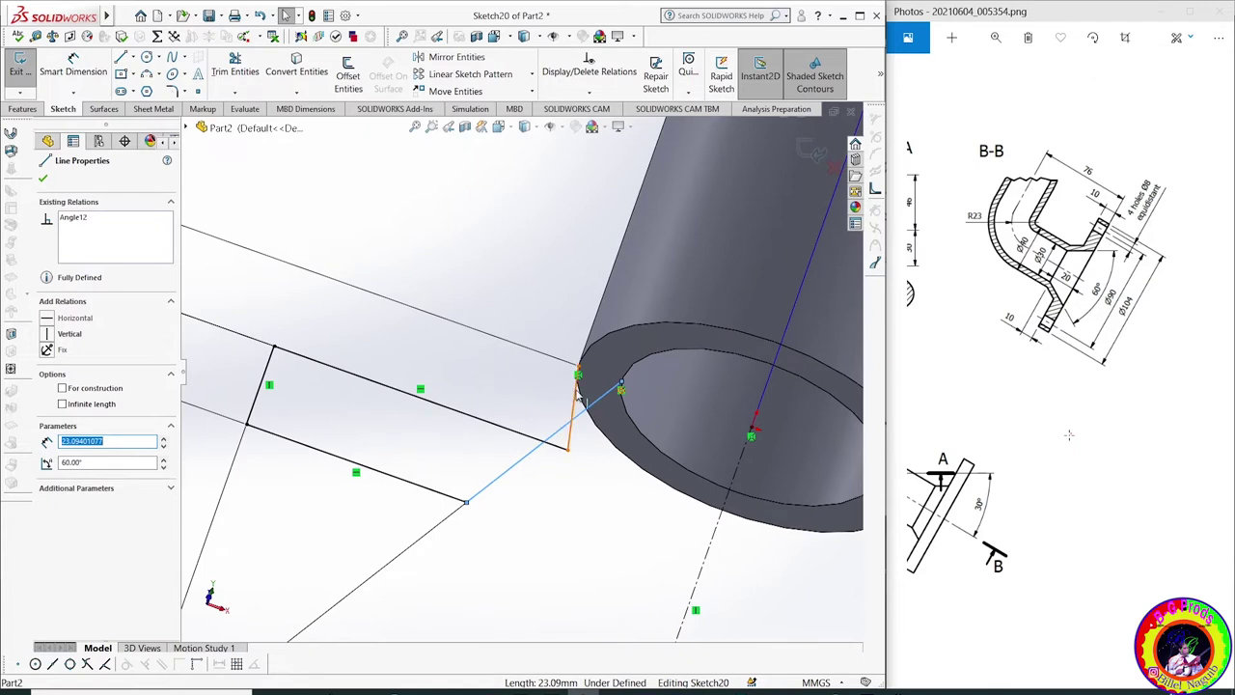
pyautogui.keyDown('ctrl'); pyautogui.click(577, 397); pyautogui.keyUp('ctrl')
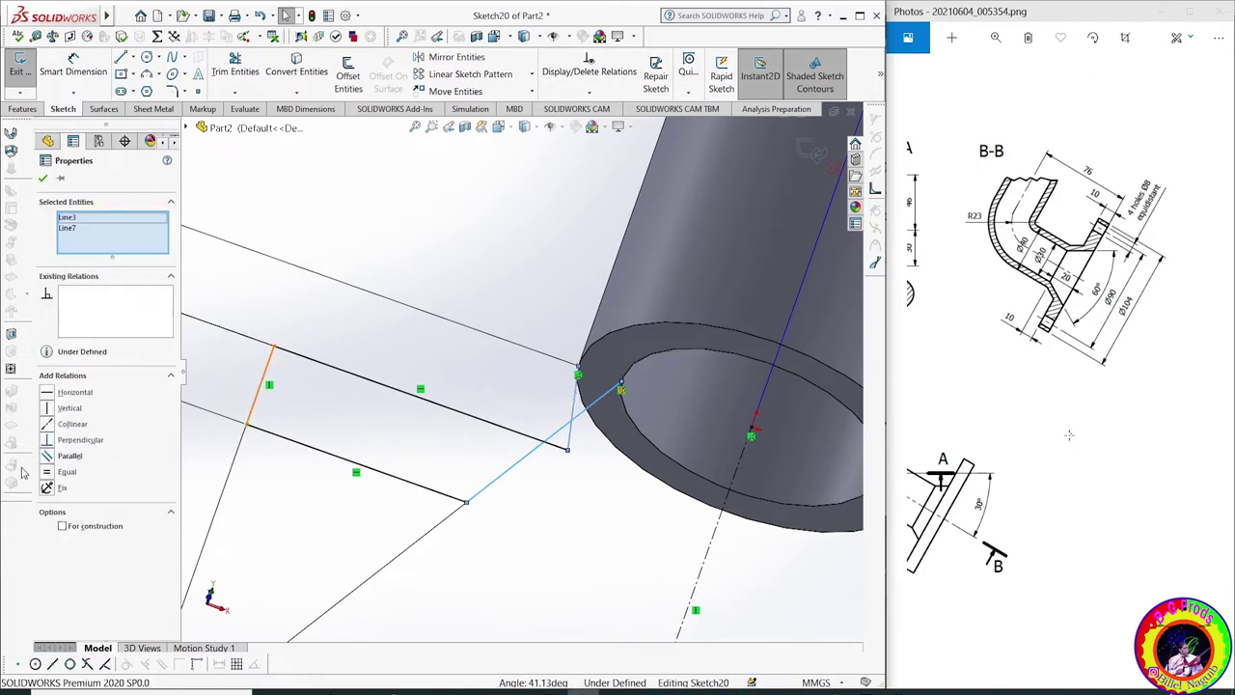
pyautogui.click(49, 459)
pyautogui.press('Escape')
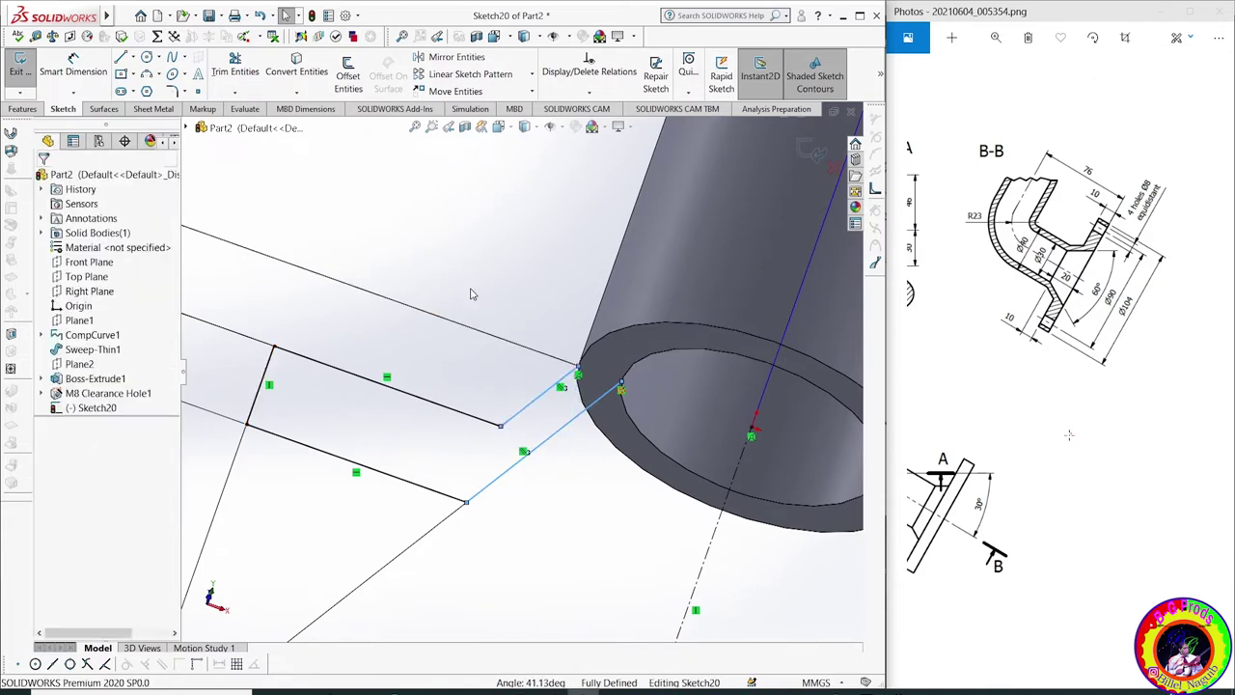
pyautogui.scroll(2, 478, 322)
pyautogui.scroll(2, 478, 322)
pyautogui.scroll(2, 487, 361)
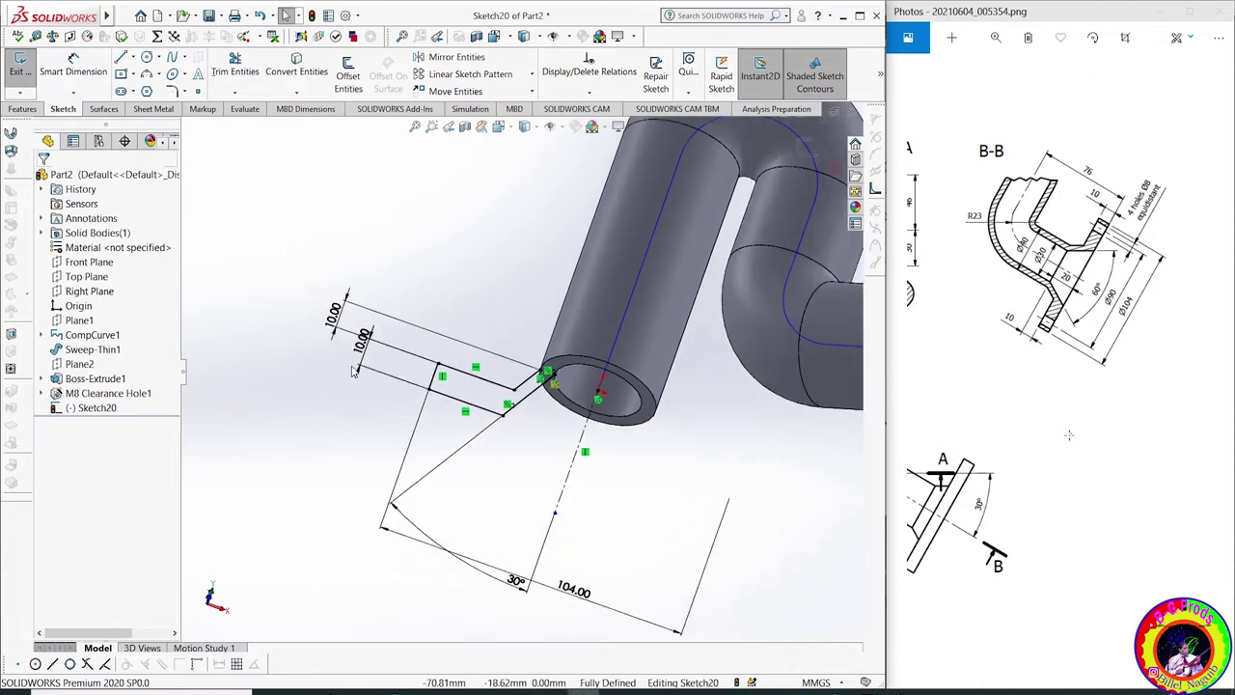
pyautogui.click(21, 108)
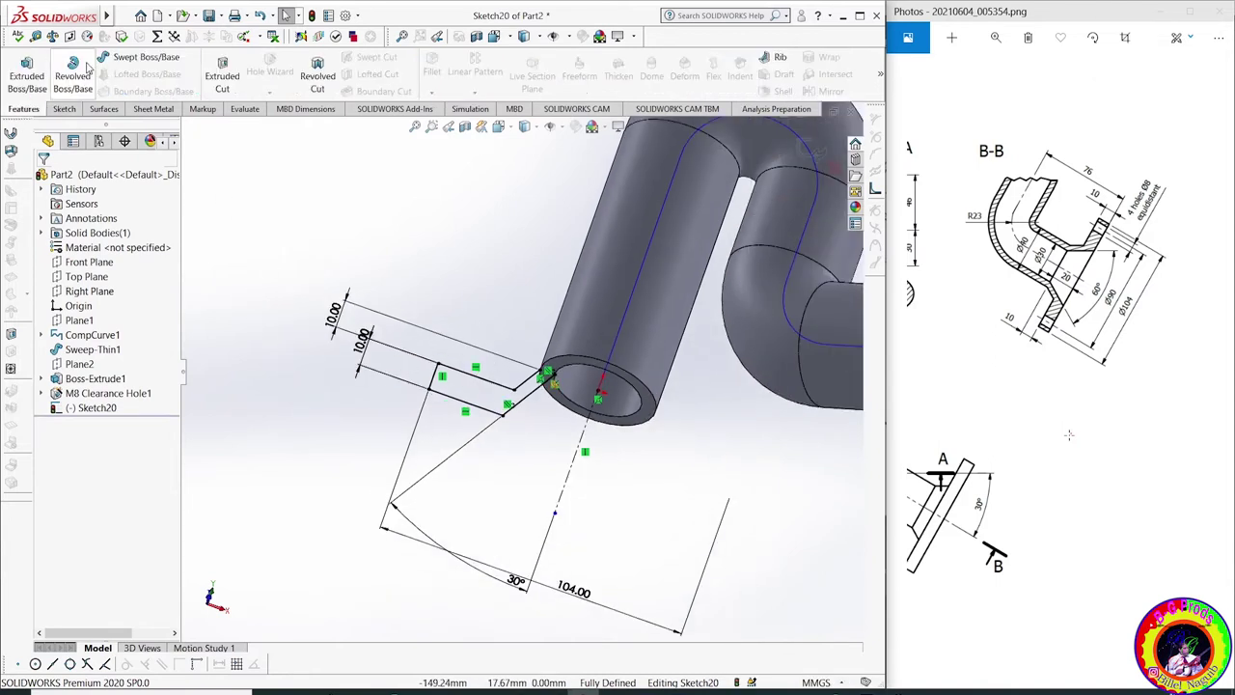
# Revolve the auto-closed flange profile a full 360° into a conical flange on the lower pipe end
pyautogui.click(73, 75)
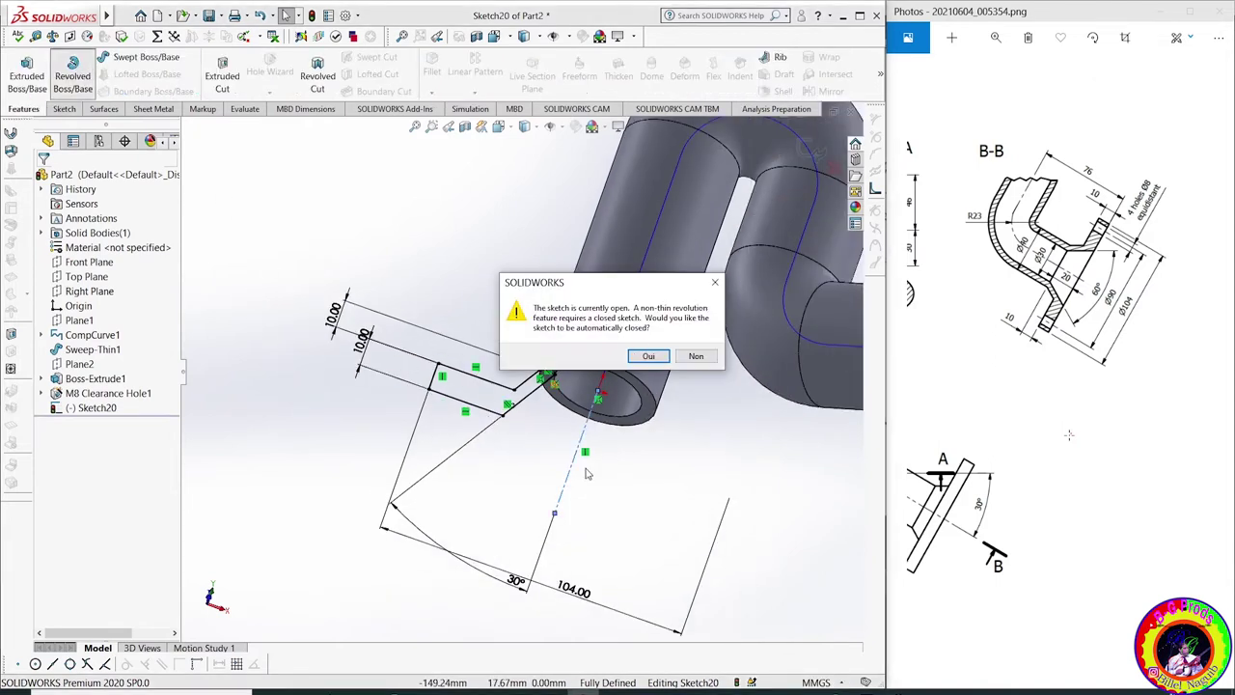
pyautogui.click(647, 356)
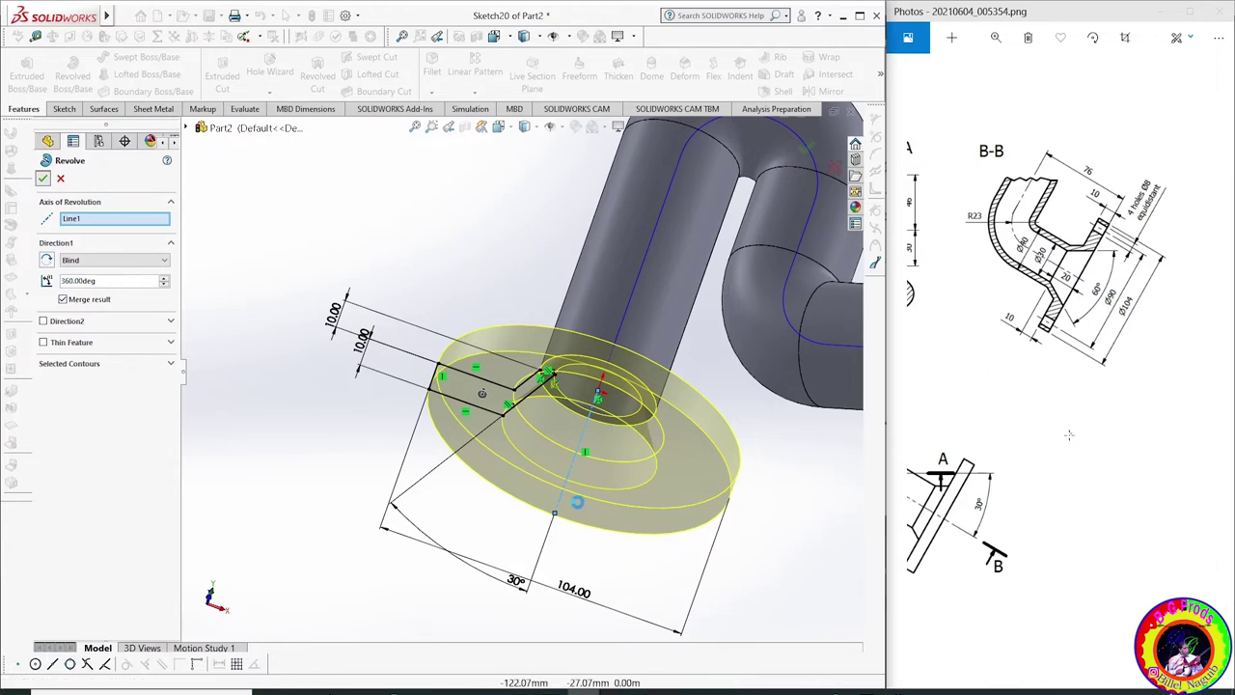
pyautogui.press('Return')
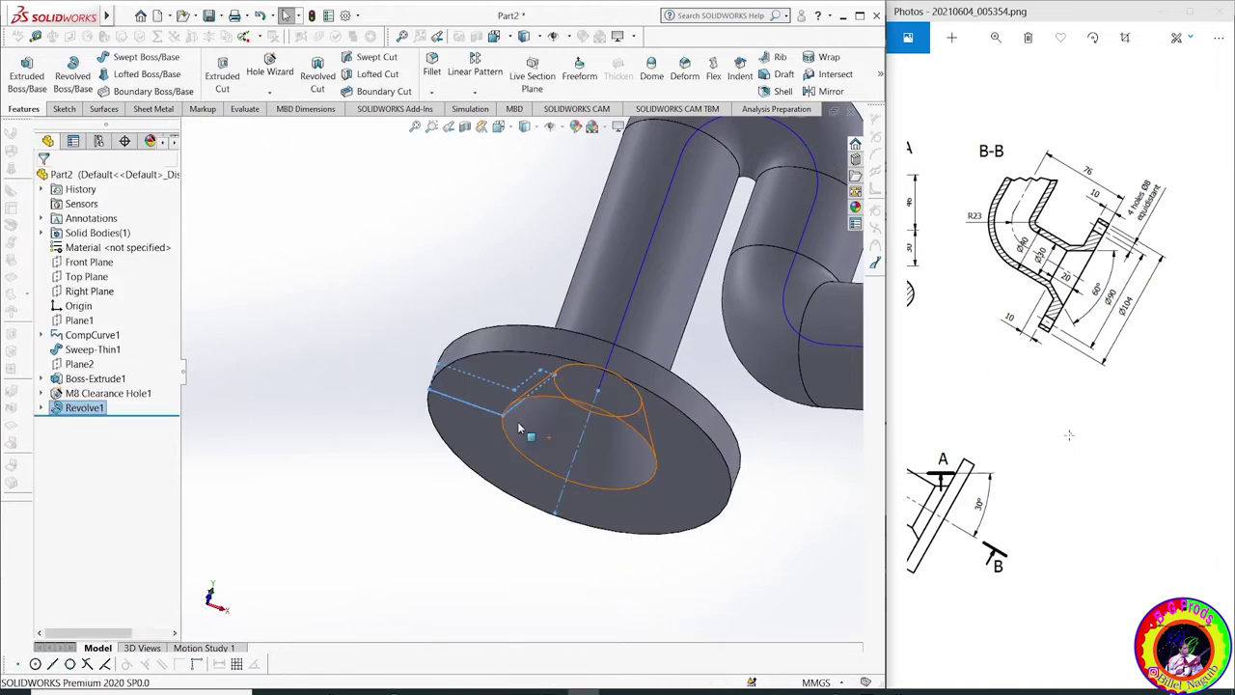
pyautogui.moveTo(780, 529); pyautogui.dragTo(762, 489, button='middle')
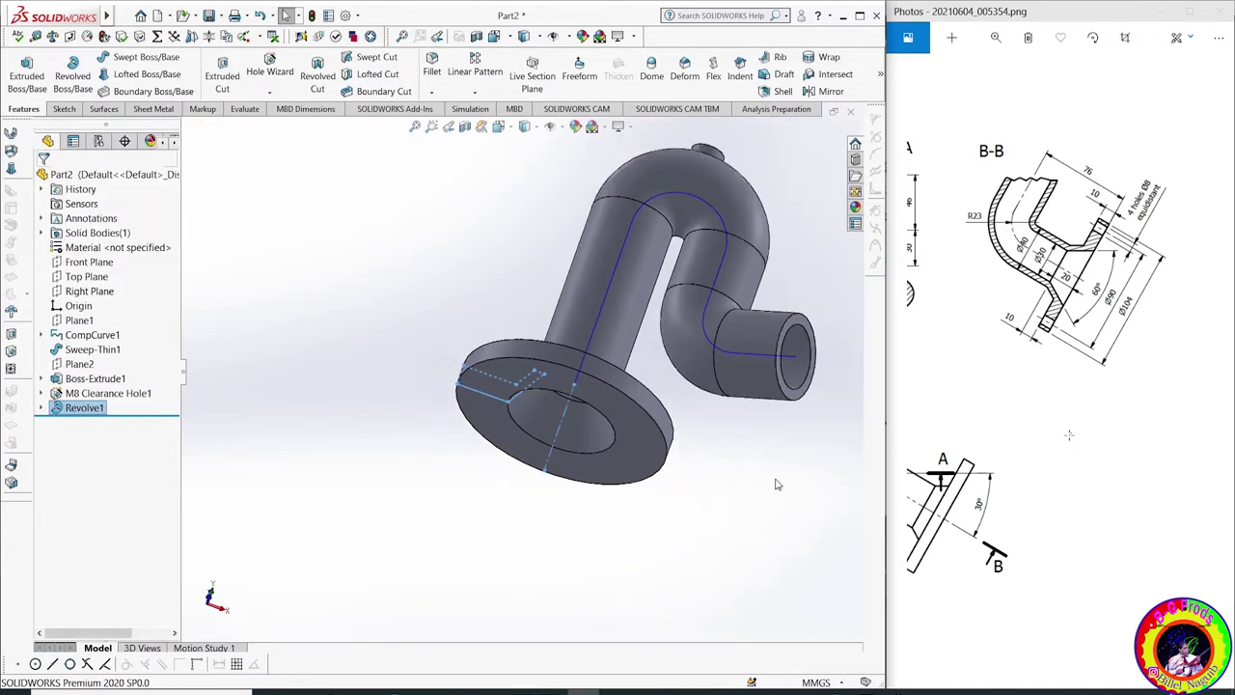
pyautogui.click(700, 539)
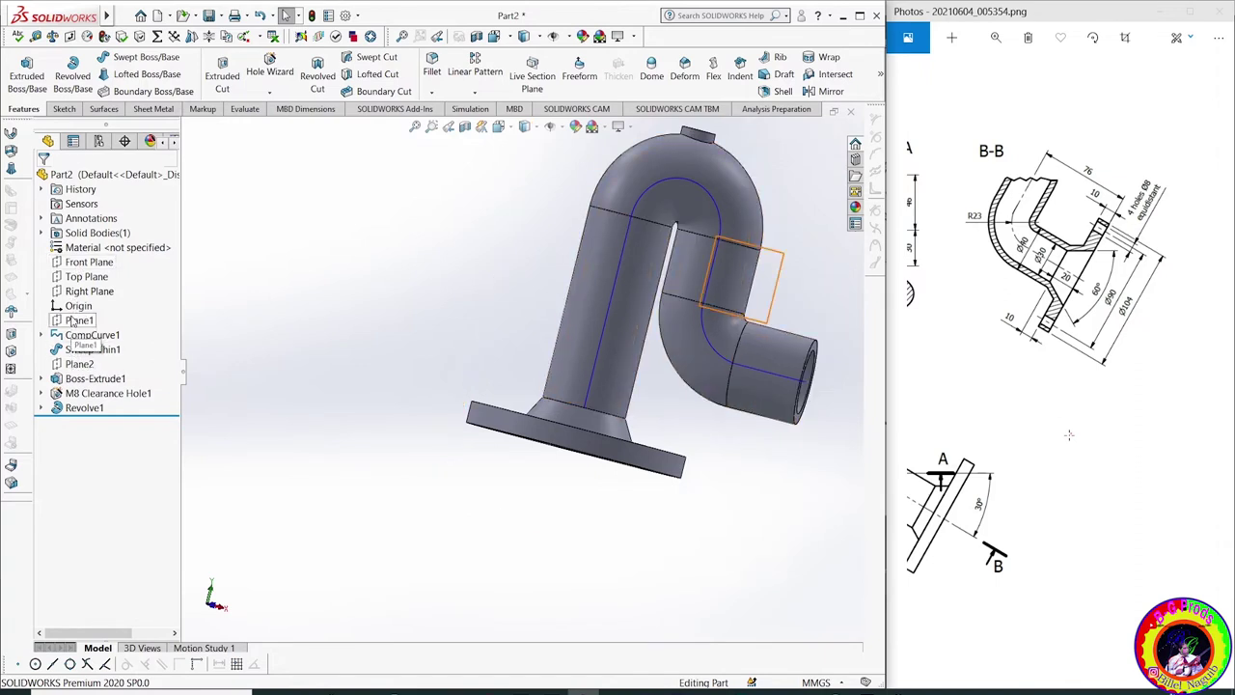
# On Plane1, sketch a construction centreline rising from the centre of the top pipe end
pyautogui.click(77, 319)
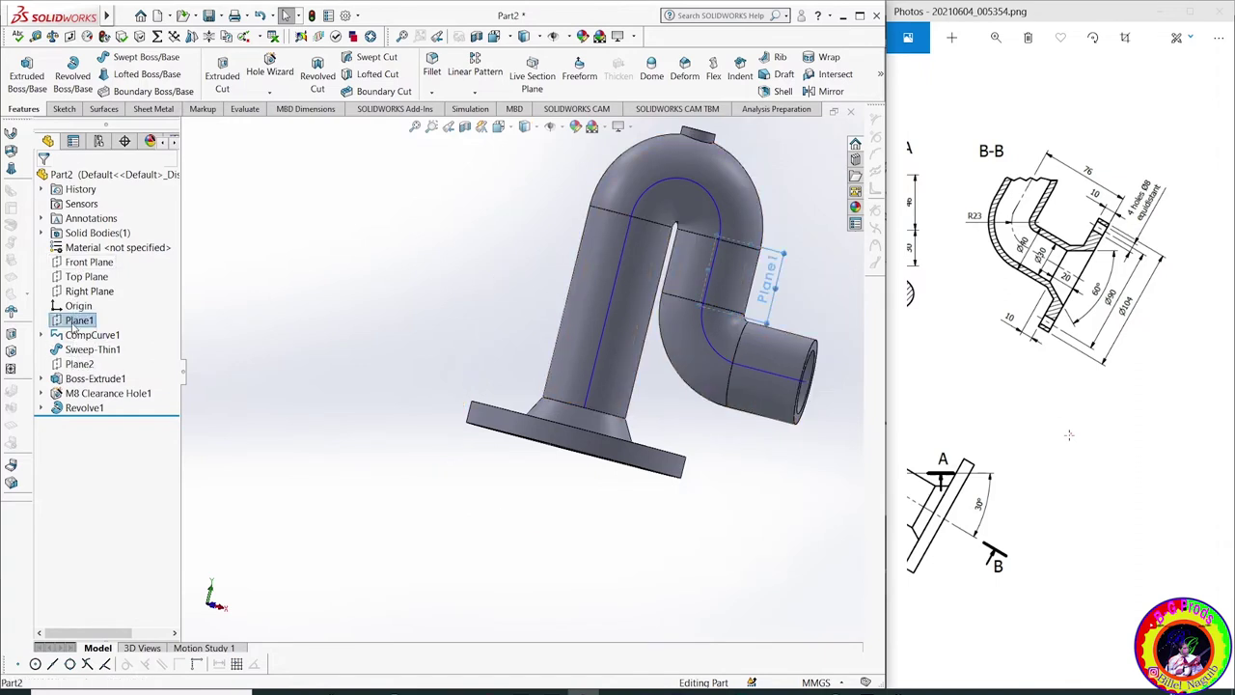
pyautogui.click(76, 81)
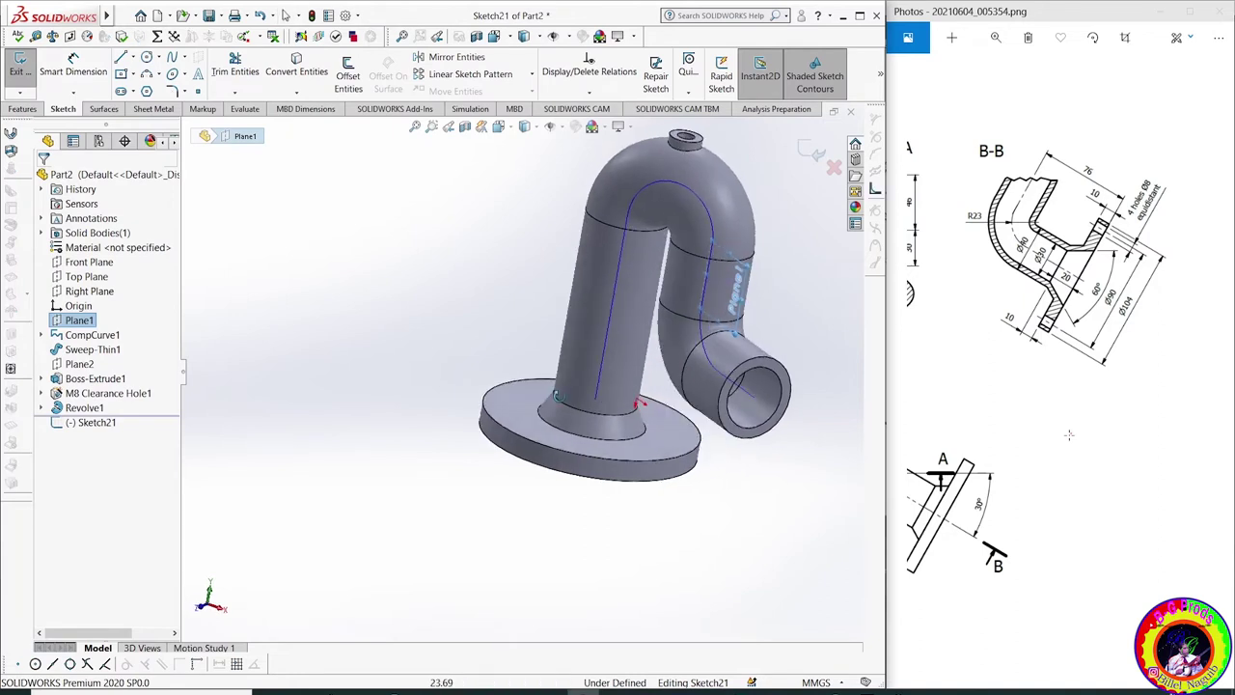
pyautogui.moveTo(537, 386); pyautogui.dragTo(564, 372, button='middle')
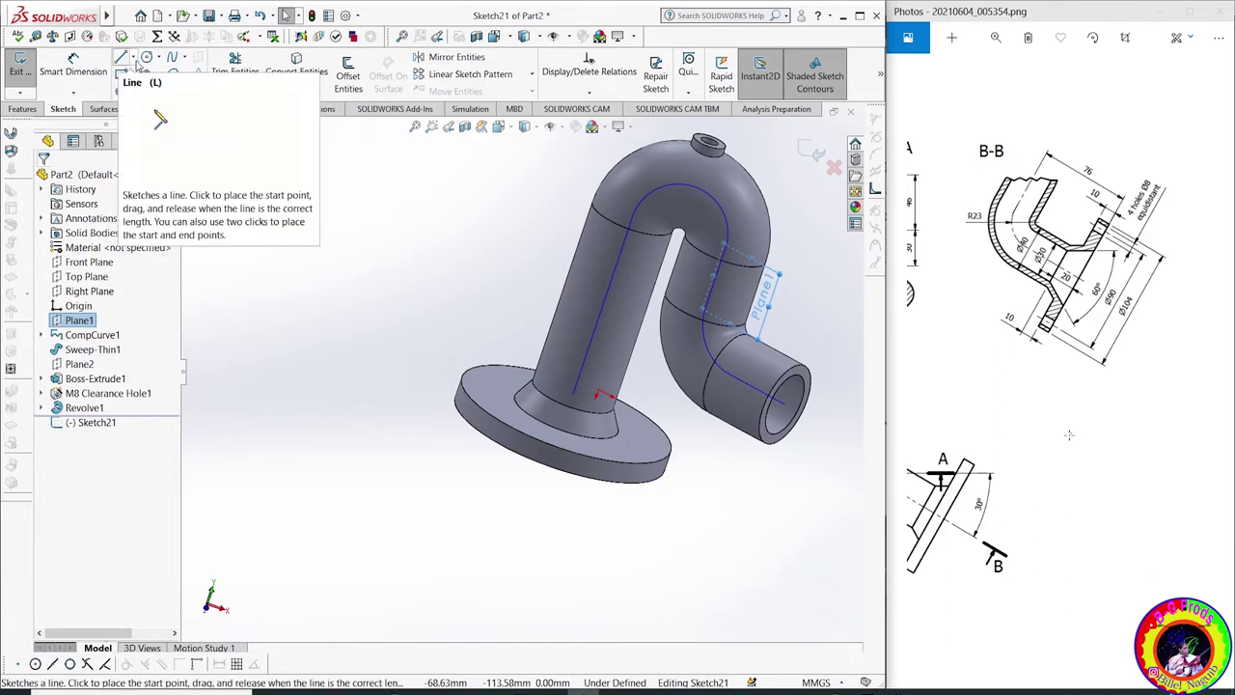
pyautogui.click(135, 60)
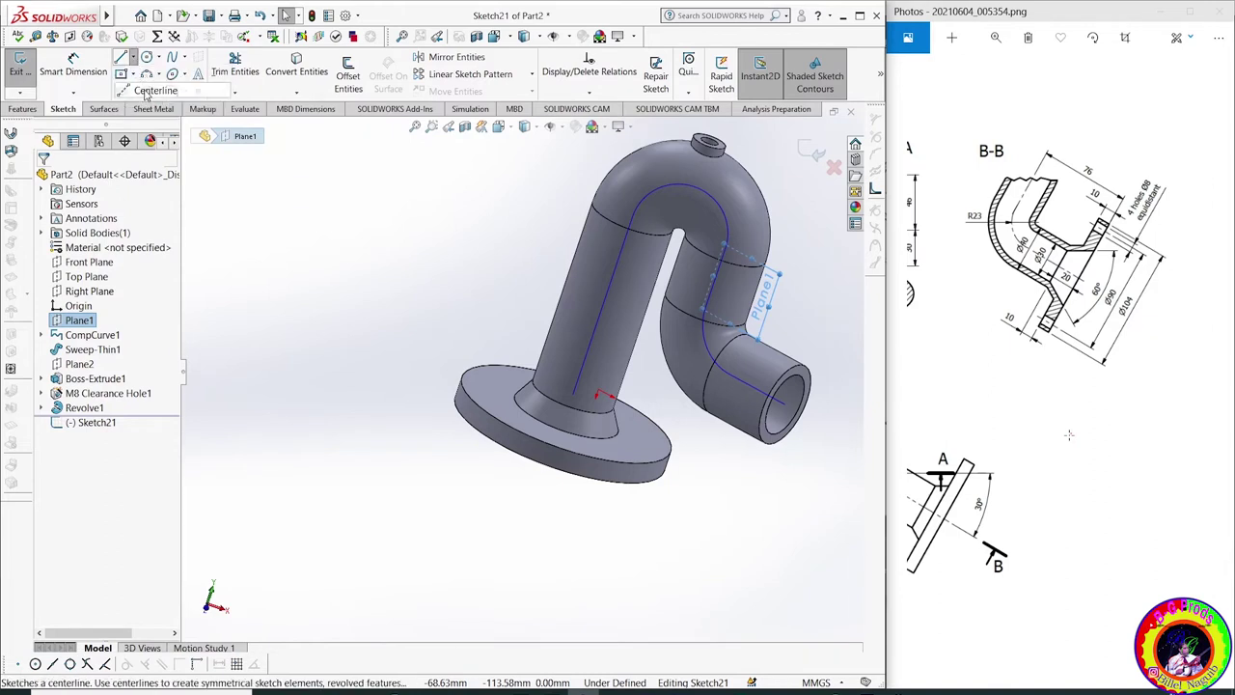
pyautogui.click(150, 83)
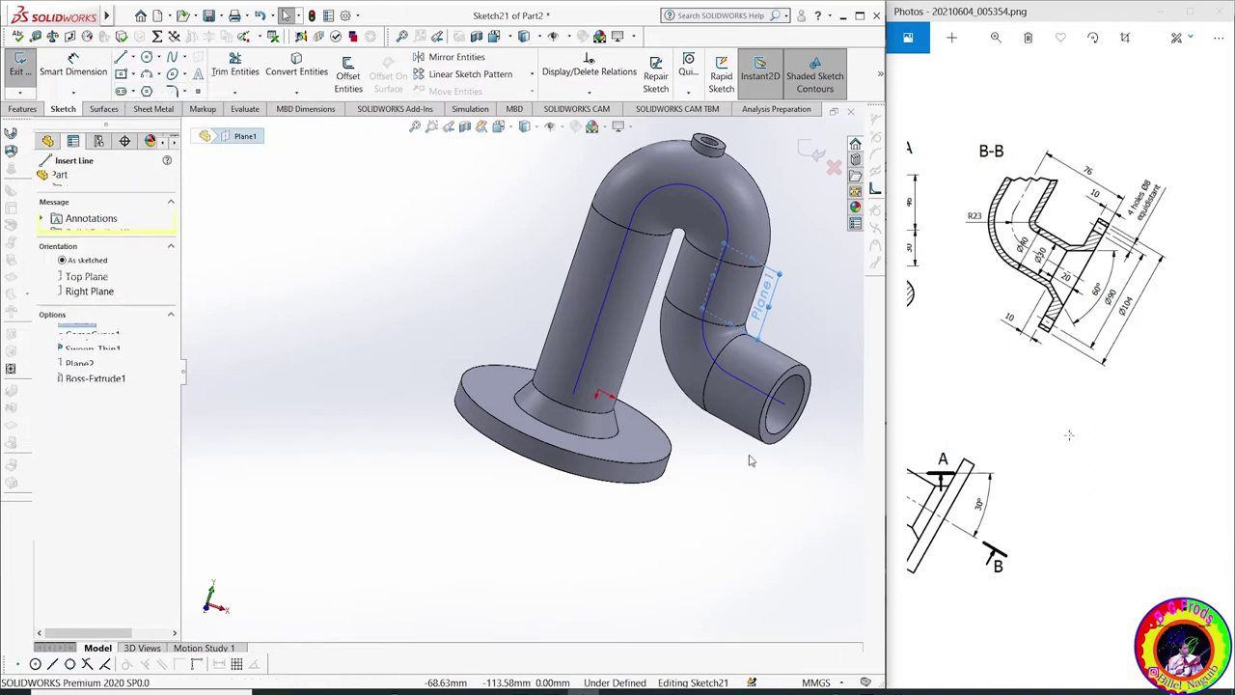
pyautogui.click(800, 417)
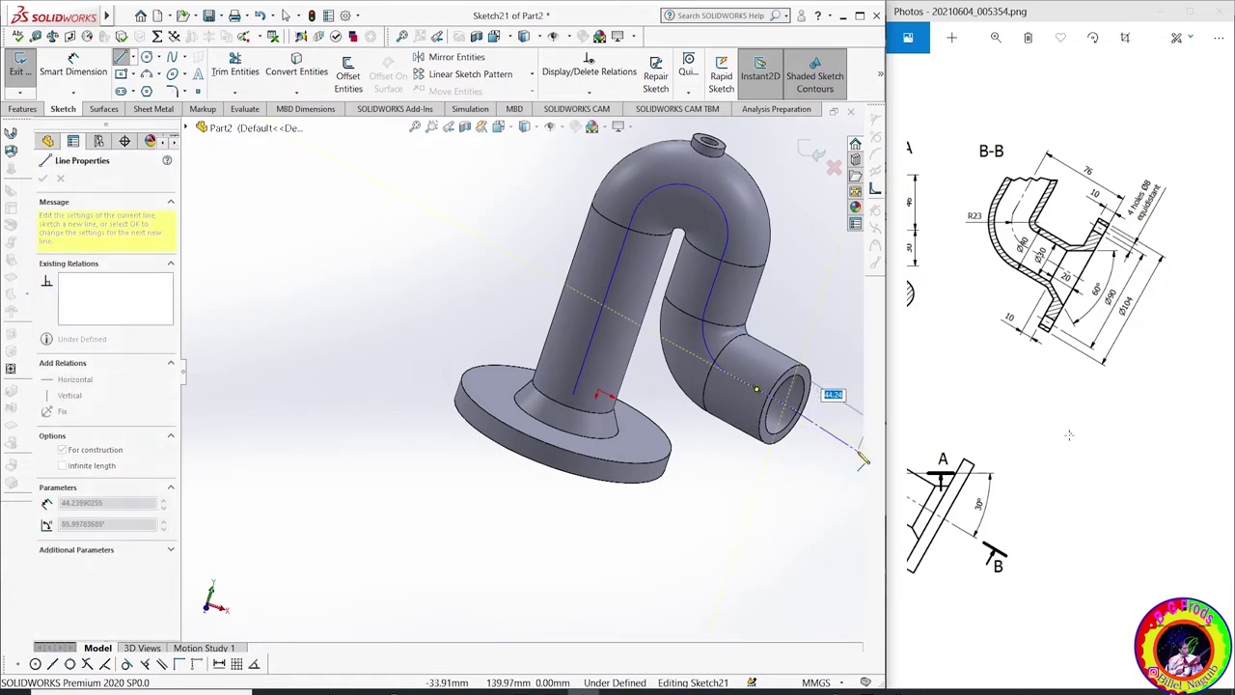
pyautogui.rightClick(796, 492)
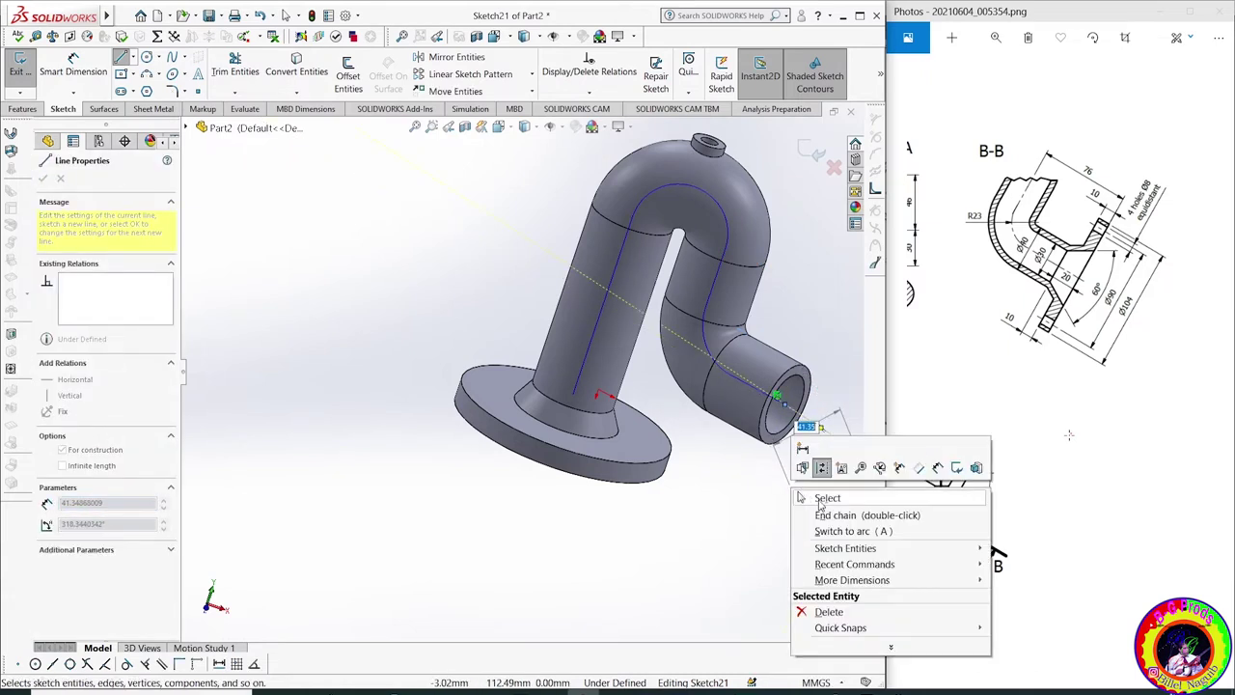
pyautogui.click(801, 497)
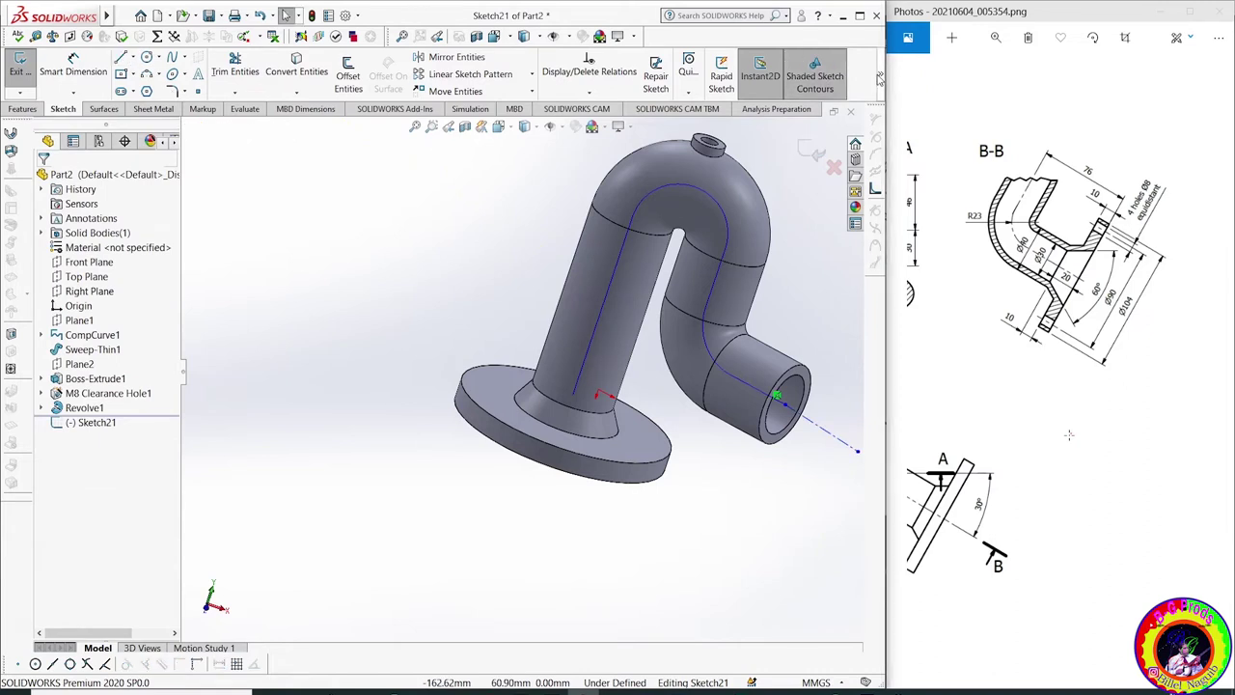
# View the sketch Normal To and give the centreline a Vertical relation
pyautogui.press('space')
pyautogui.click(586, 124)
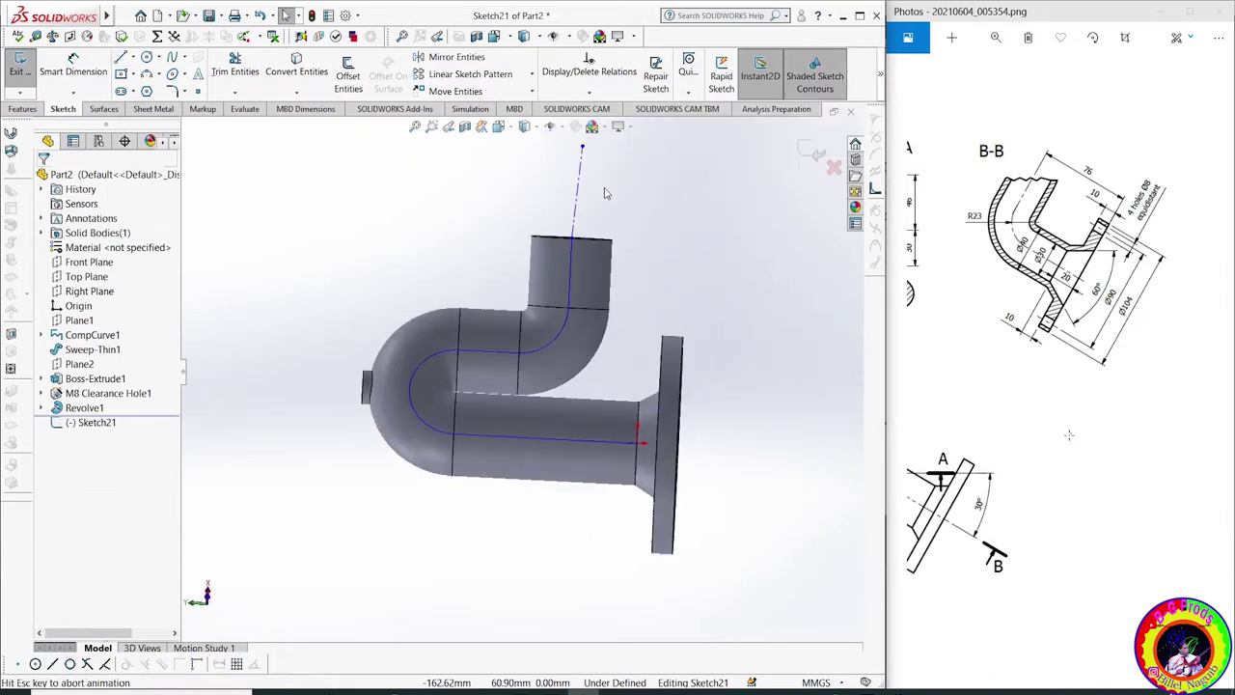
pyautogui.scroll(-2, 544, 285)
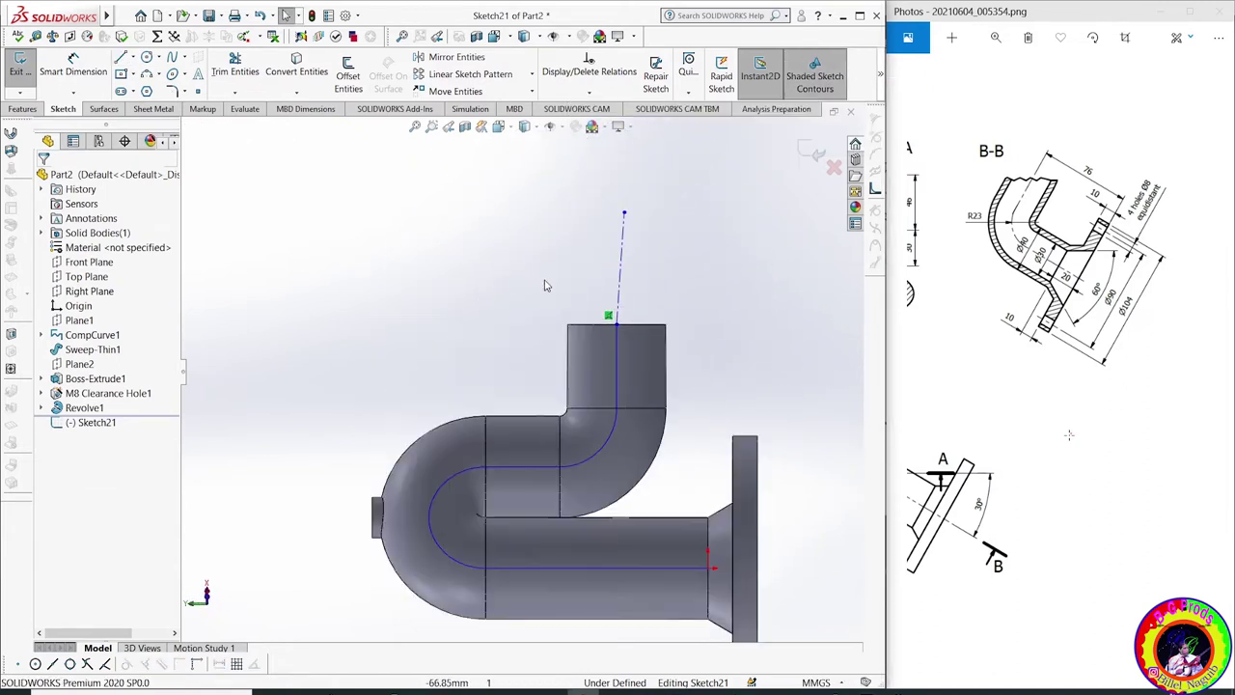
pyautogui.rightClick(622, 242)
pyautogui.click(618, 212)
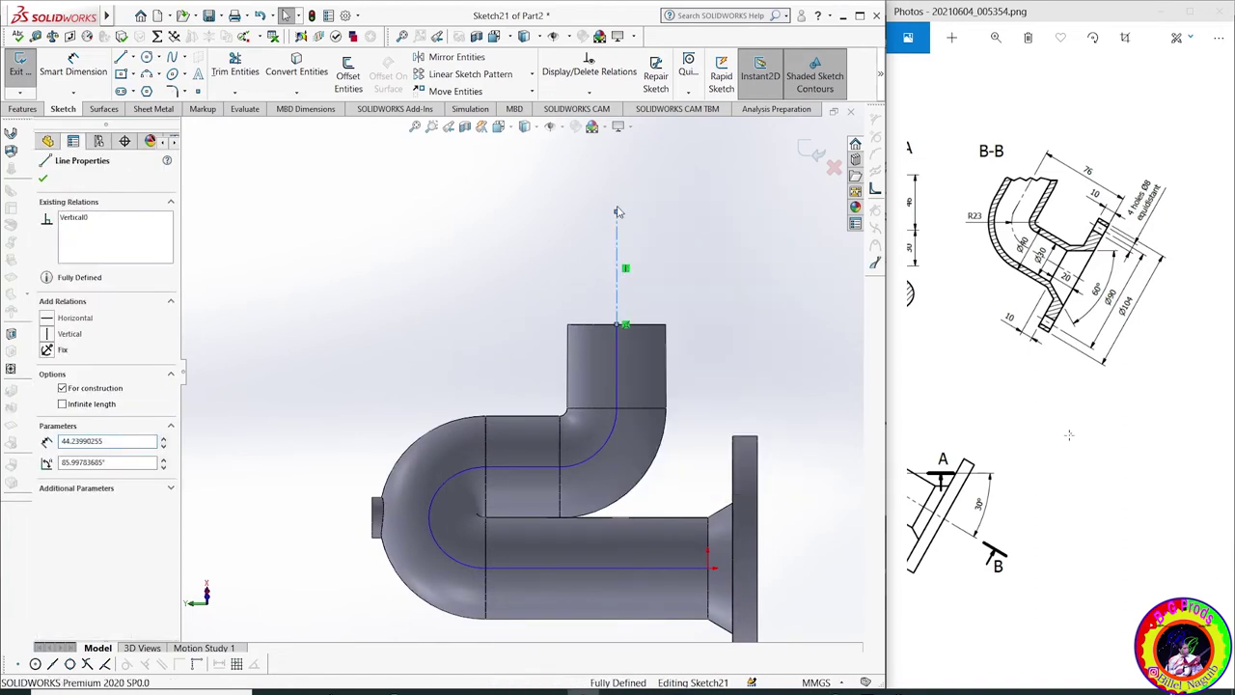
pyautogui.click(508, 244)
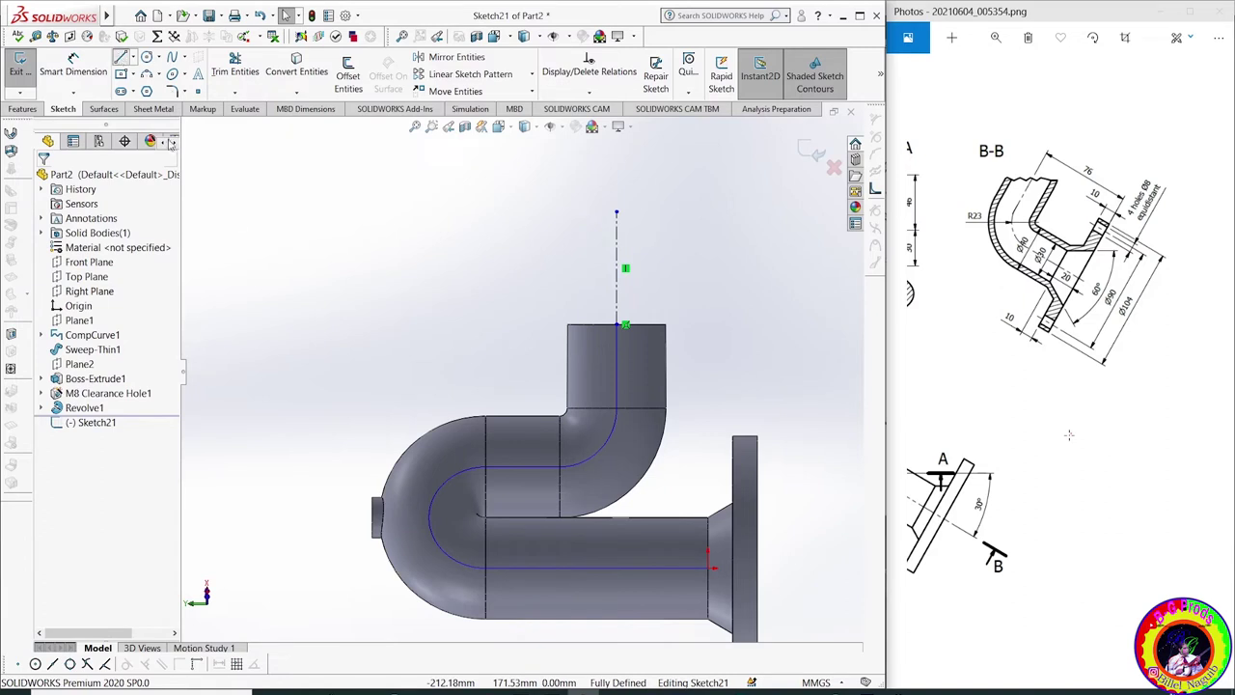
# Draw a chained slanted, horizontal and vertical line outline above the top pipe rim
pyautogui.click(120, 57)
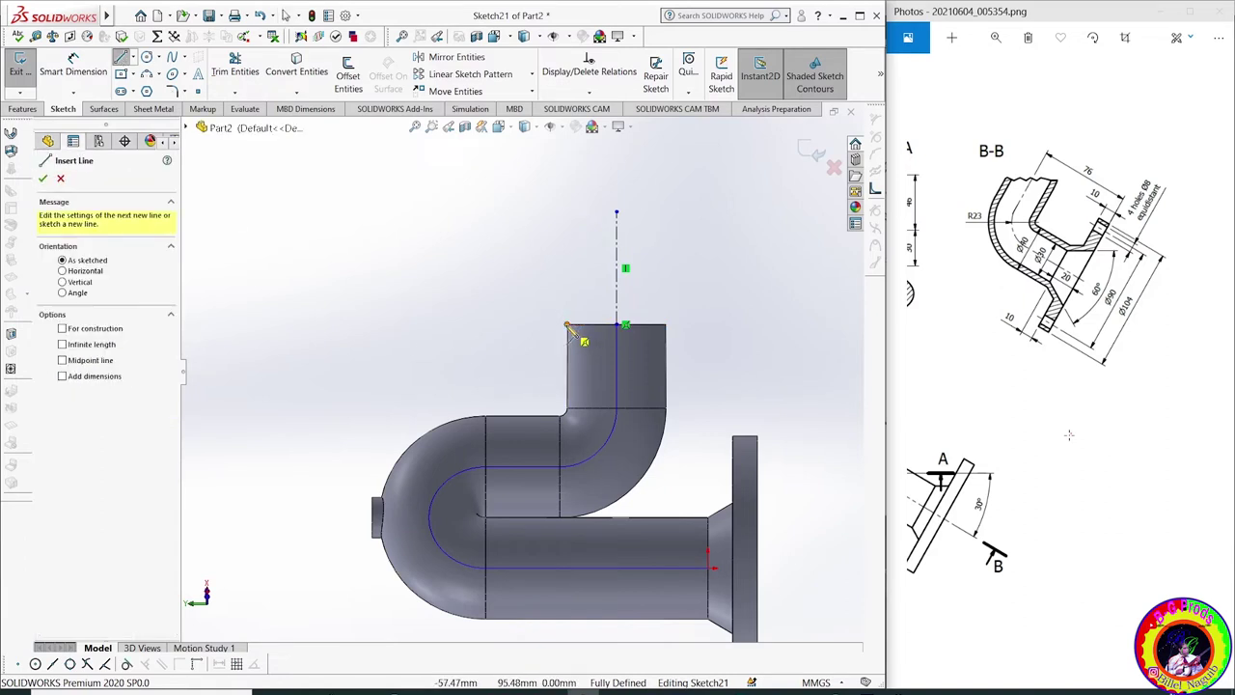
pyautogui.moveTo(567, 326); pyautogui.dragTo(517, 273)
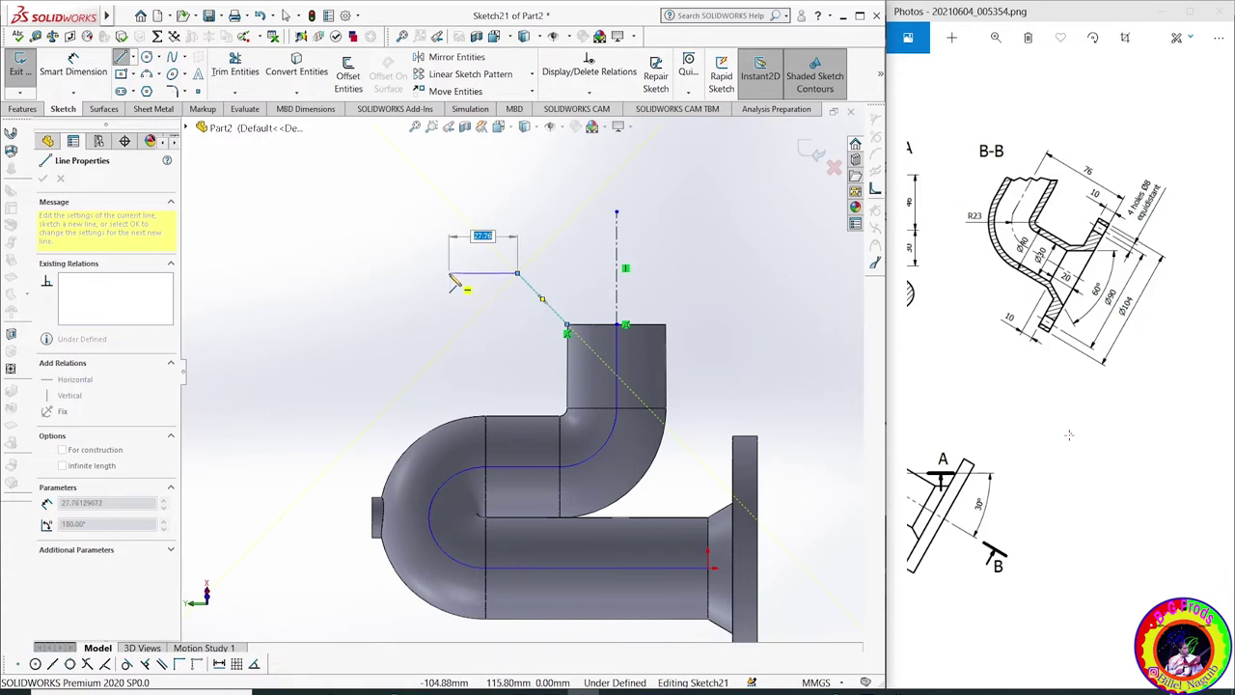
pyautogui.click(449, 273)
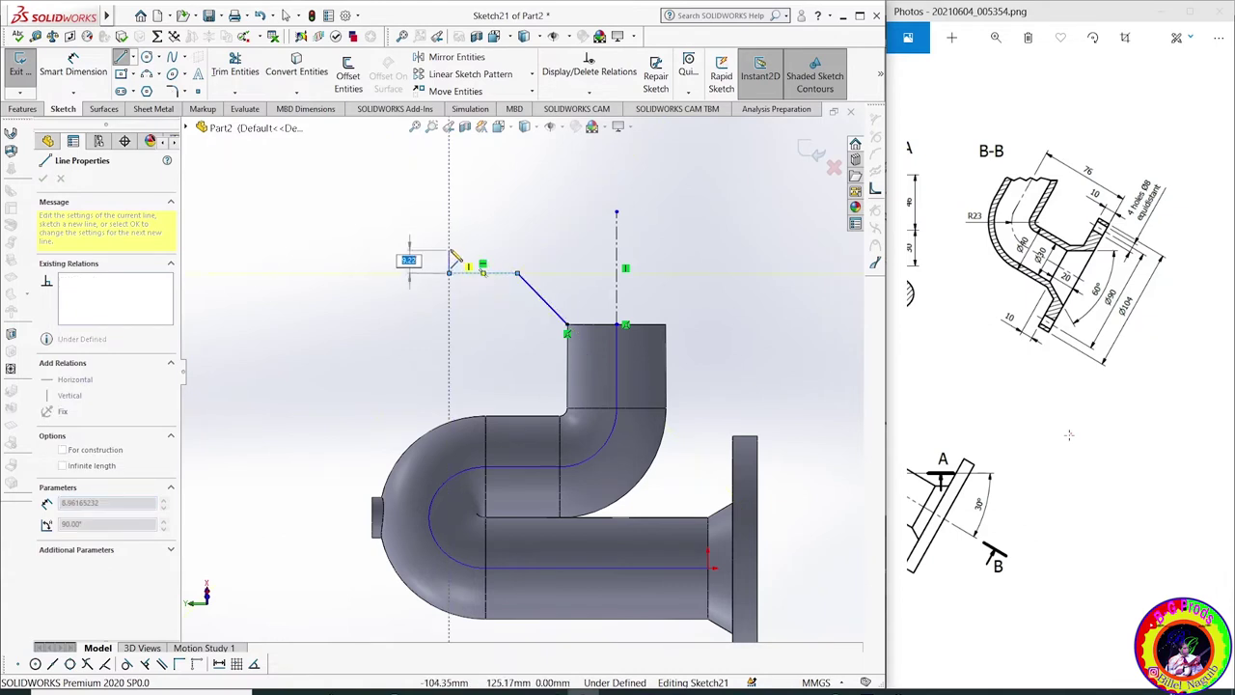
pyautogui.click(448, 247)
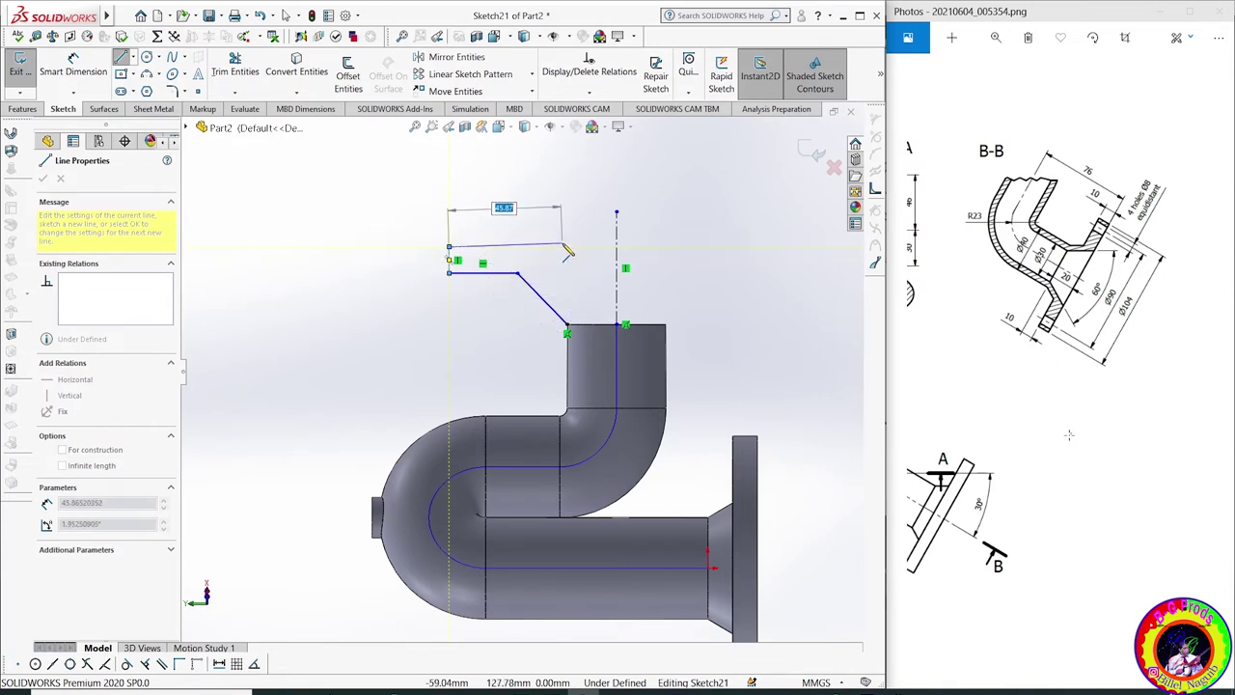
pyautogui.click(560, 248)
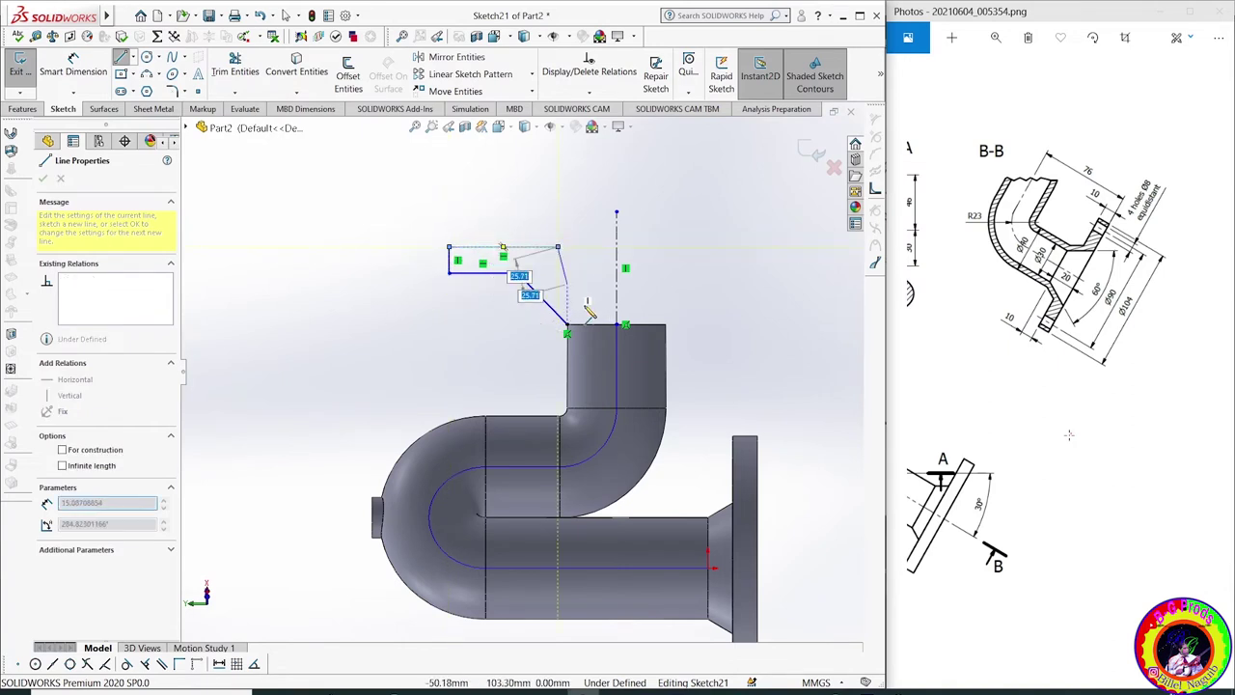
pyautogui.moveTo(590, 325); pyautogui.dragTo(585, 343, button='middle')
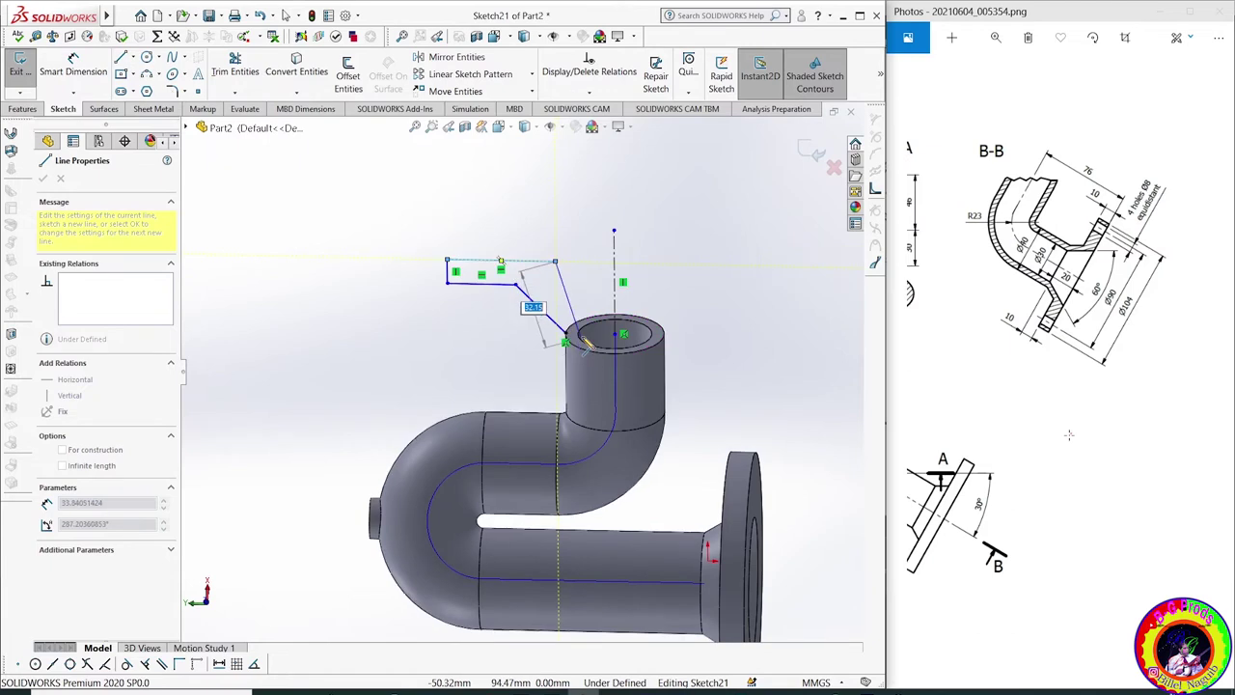
pyautogui.scroll(-1, 584, 348)
pyautogui.scroll(-1, 579, 344)
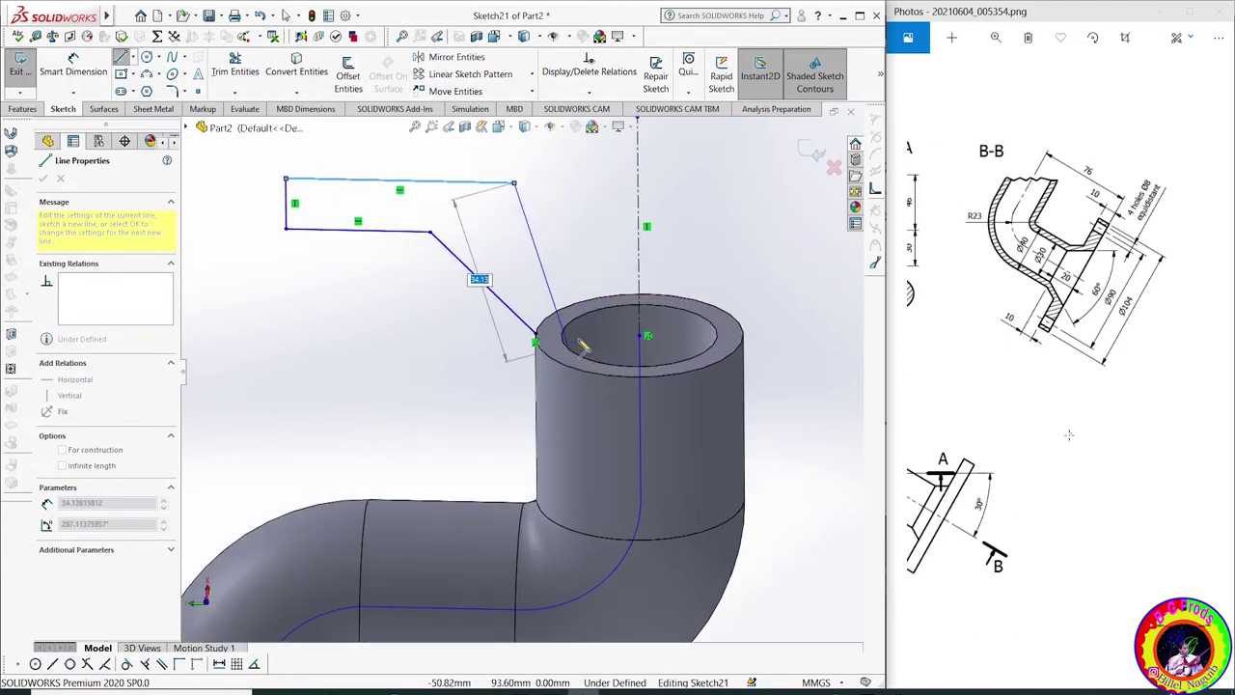
pyautogui.scroll(-1, 571, 337)
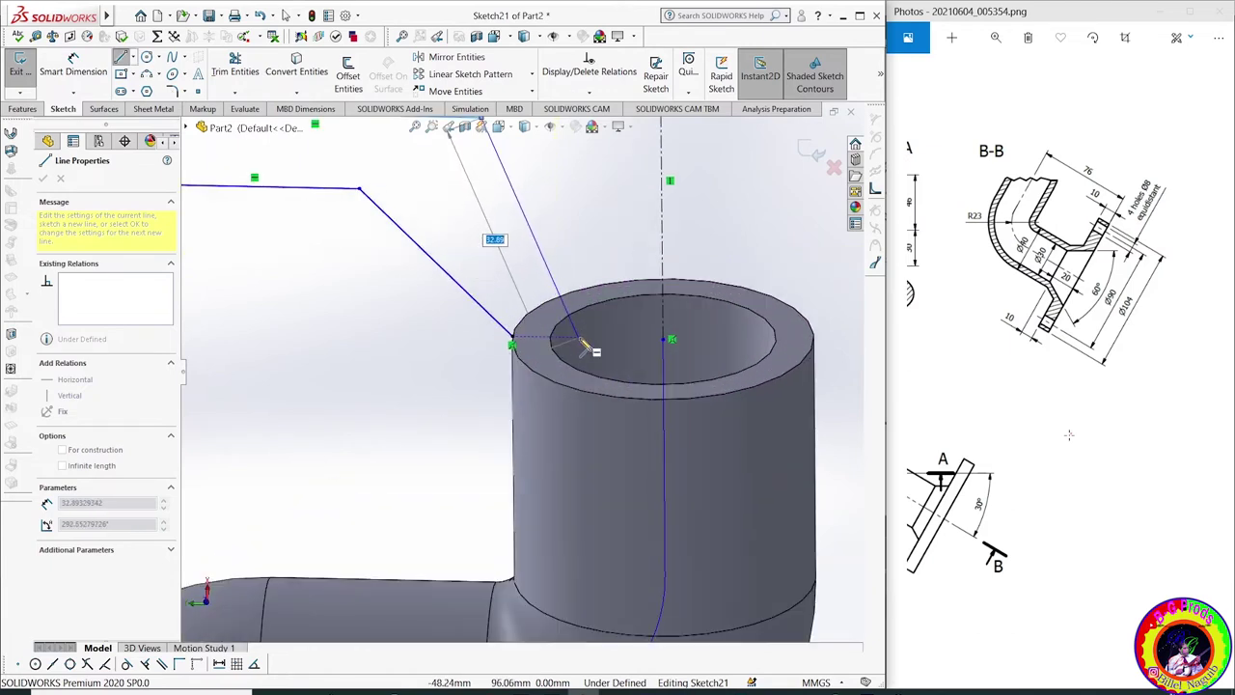
pyautogui.click(512, 343)
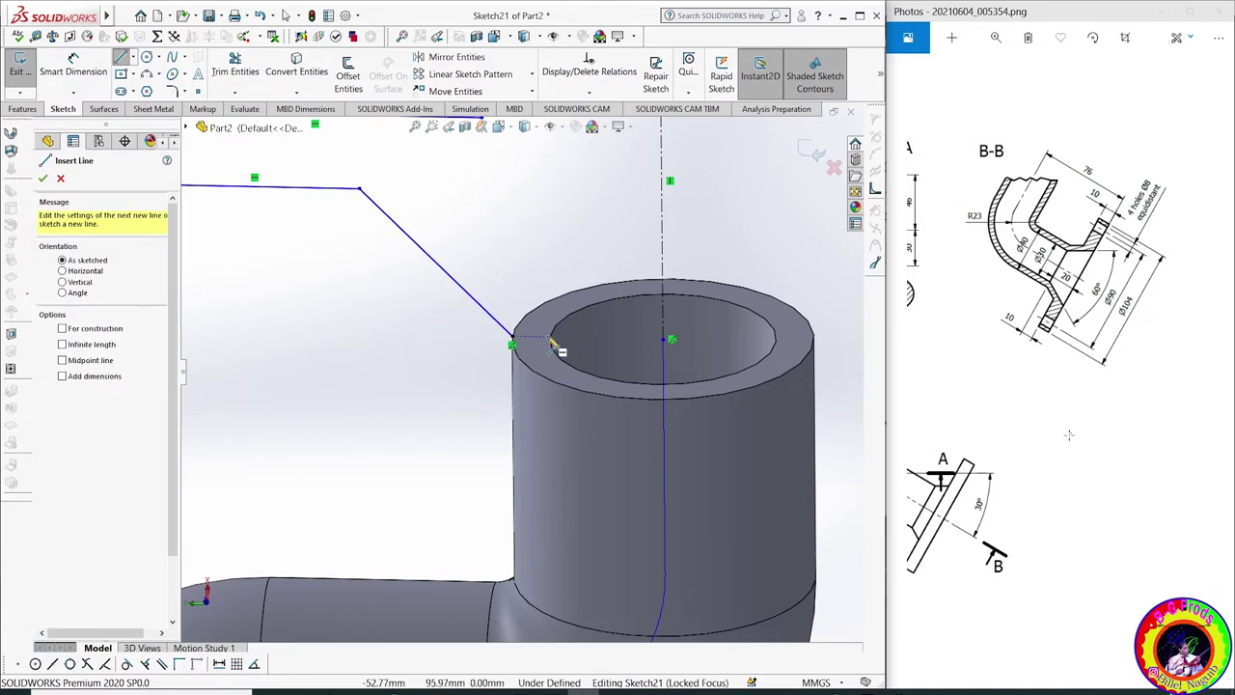
# Add a slanted line from the outline's top corner down into the pipe opening
pyautogui.scroll(2, 556, 315)
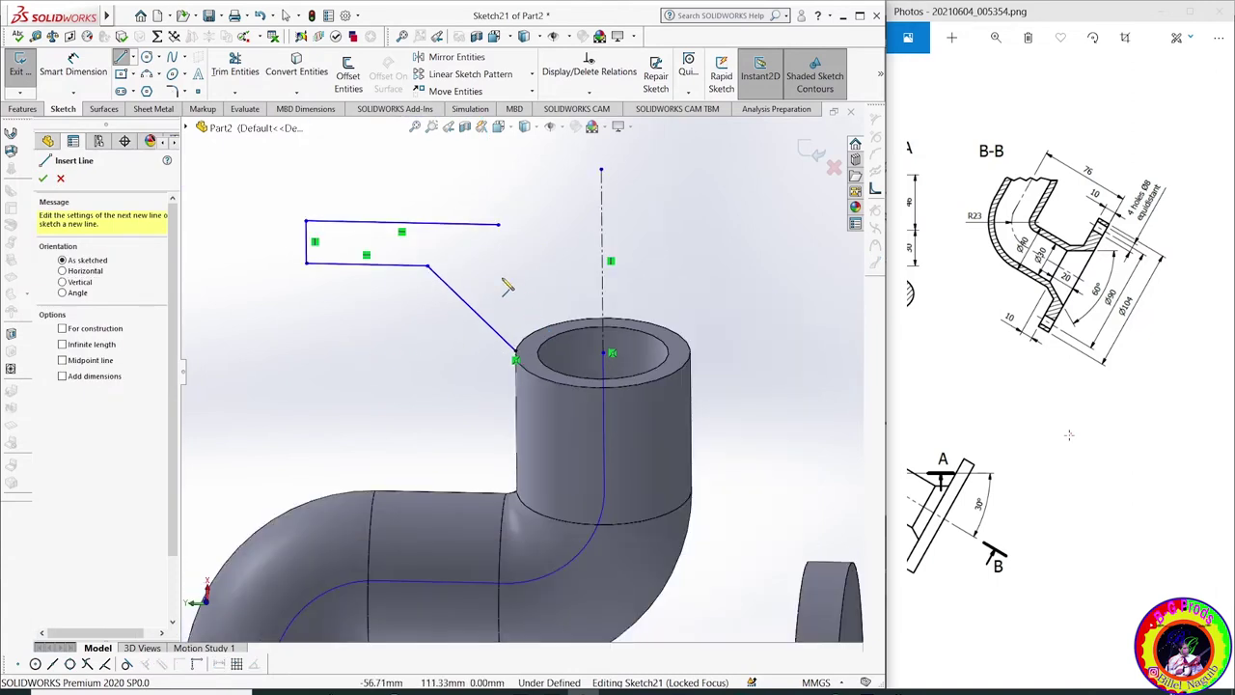
pyautogui.click(499, 225)
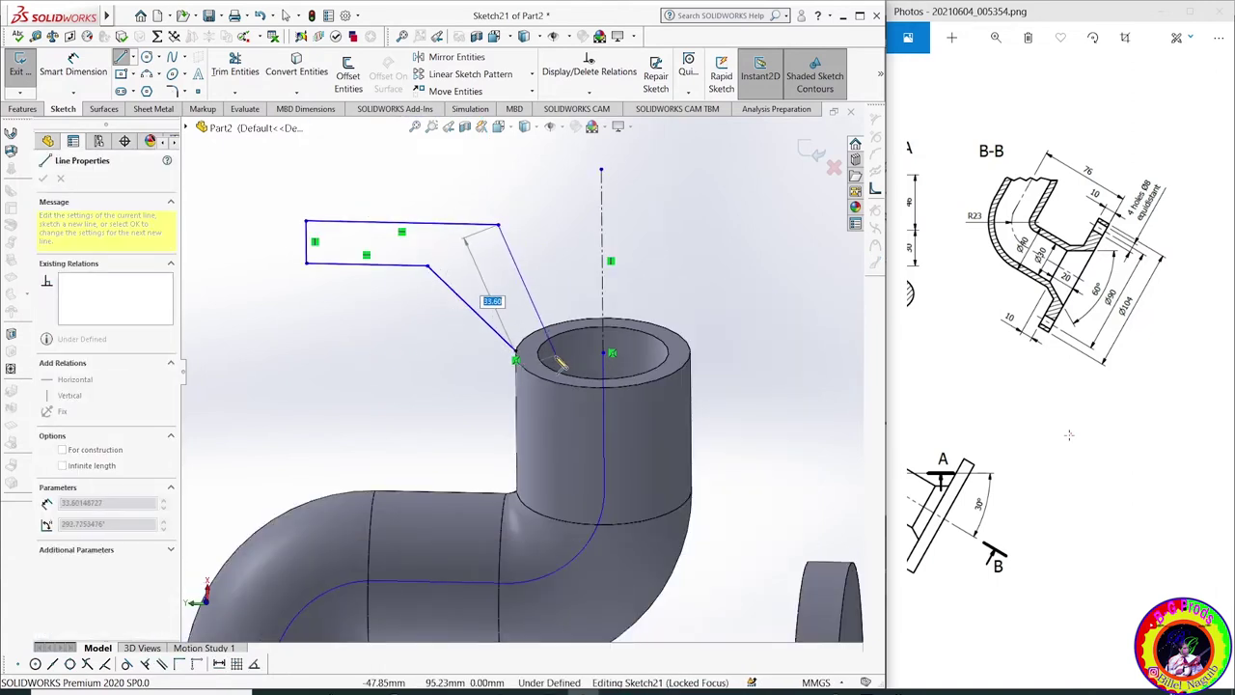
pyautogui.scroll(-2, 558, 352)
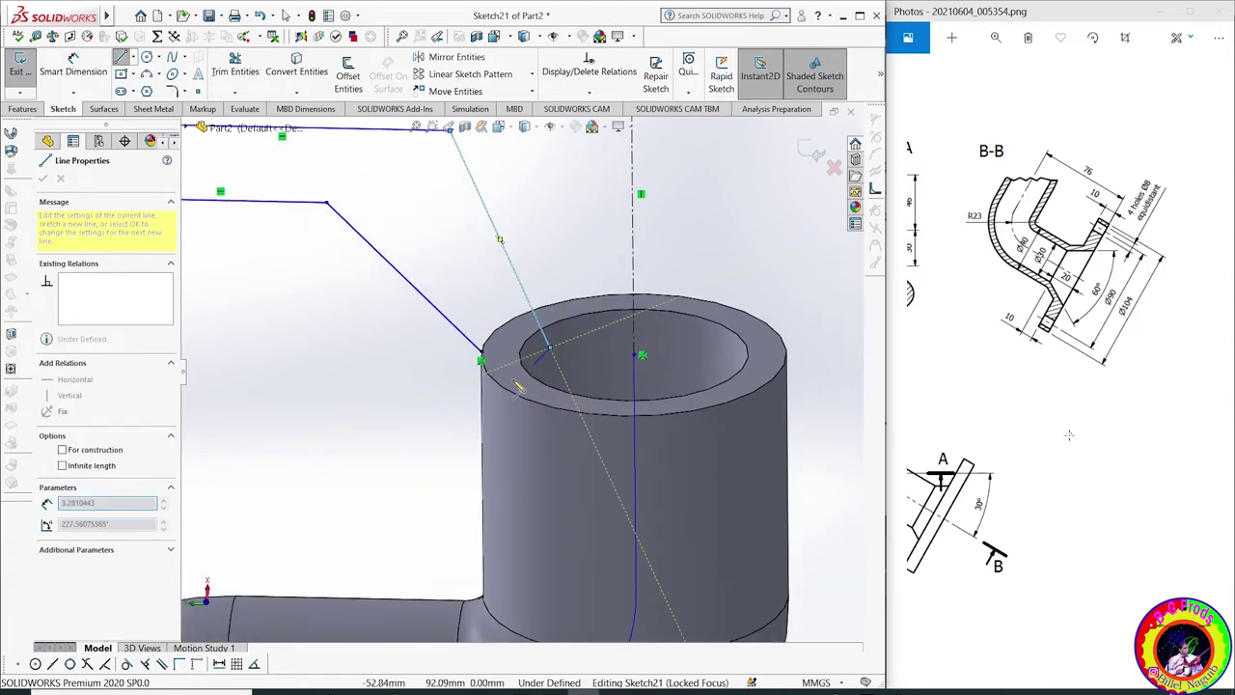
pyautogui.click(517, 384)
pyautogui.rightClick(376, 372)
pyautogui.click(400, 370)
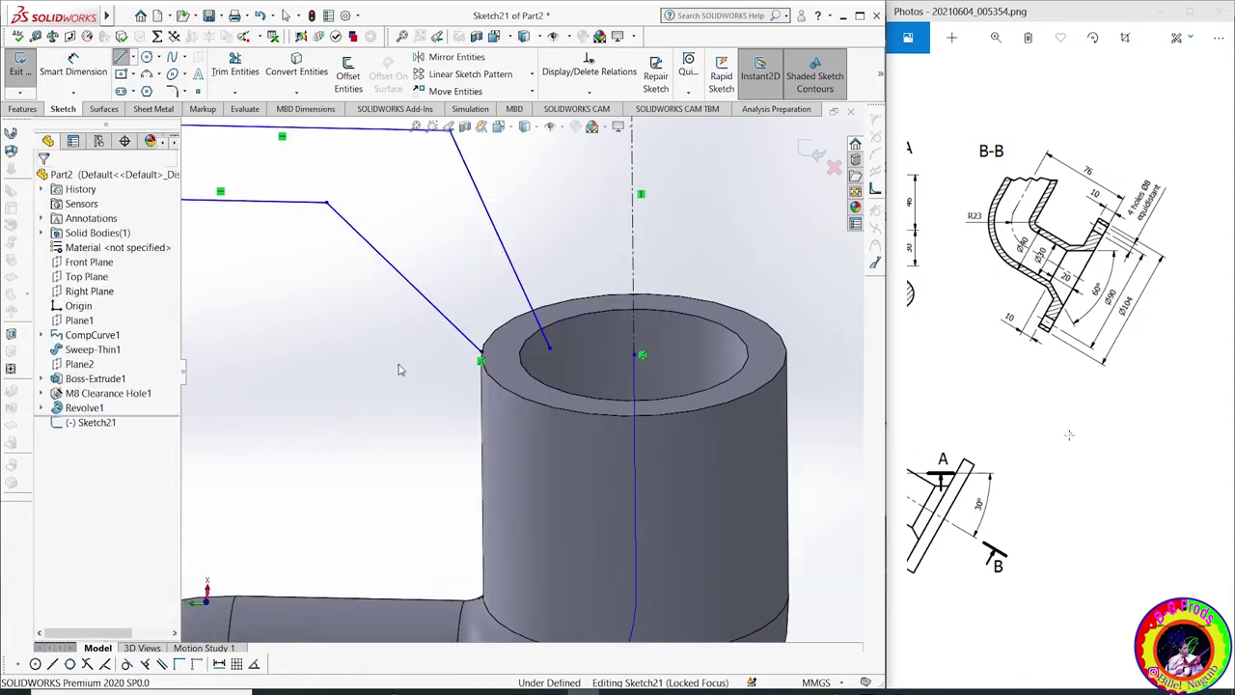
pyautogui.scroll(-2, 488, 361)
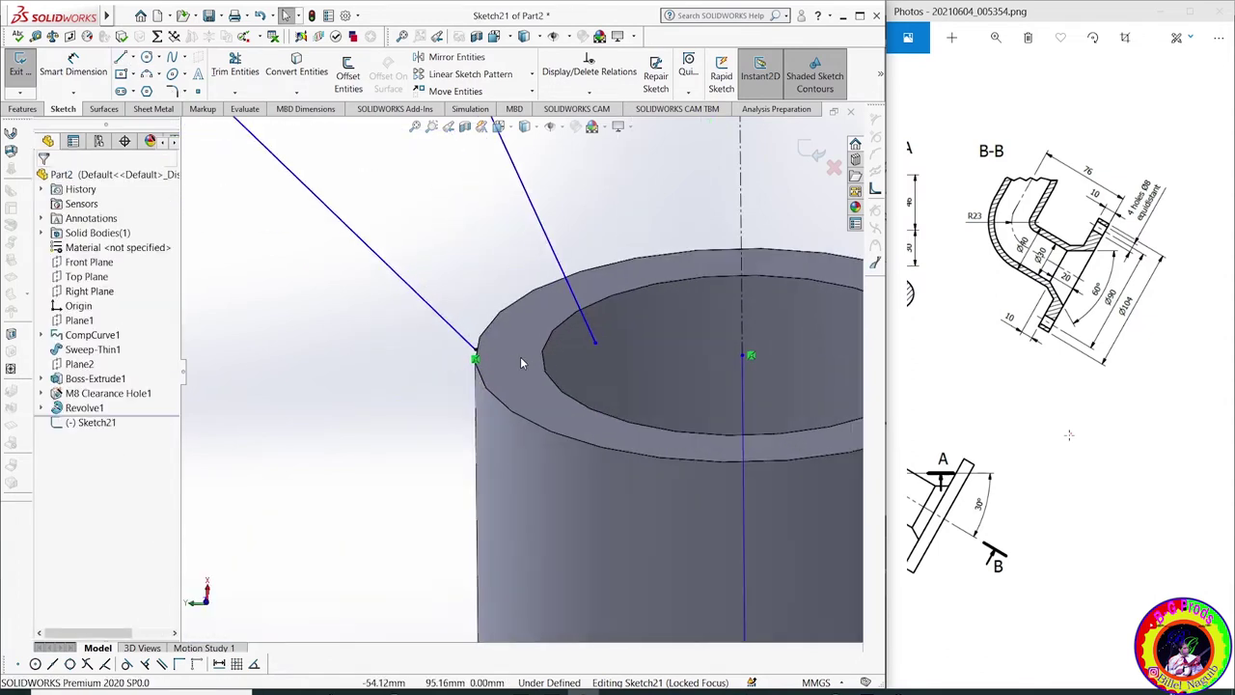
# Pierce the loose line endpoint onto the pipe's inner circular edge
pyautogui.click(594, 342)
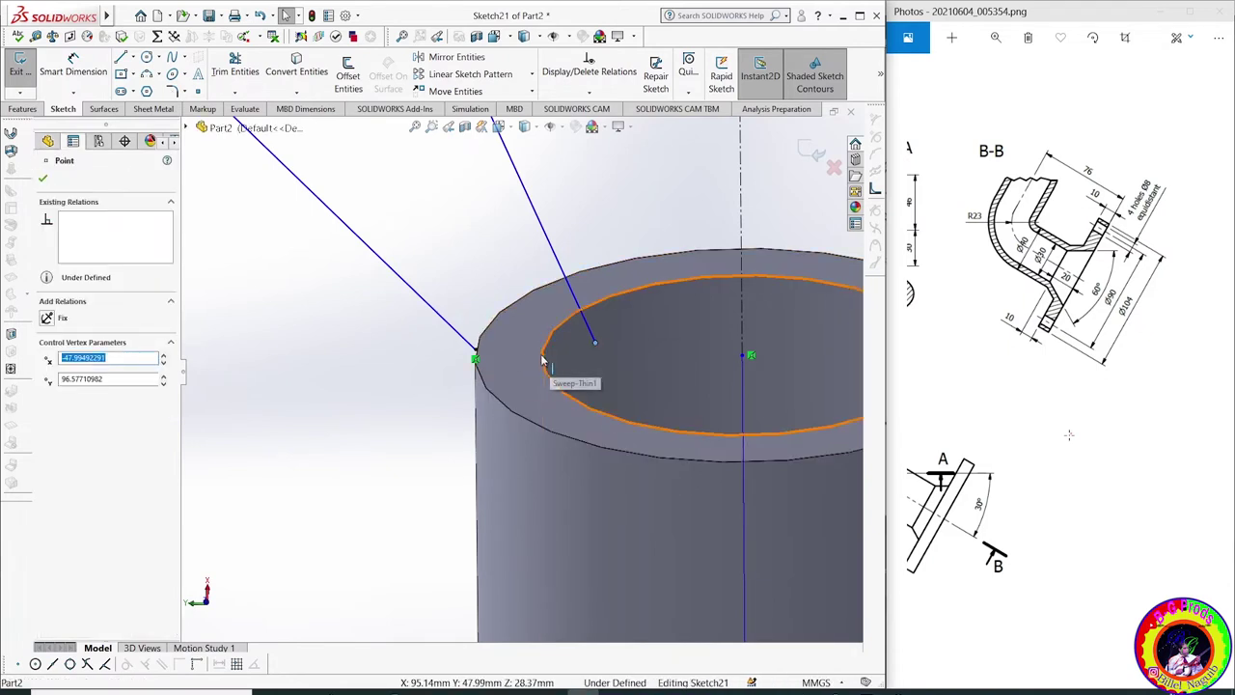
pyautogui.keyDown('ctrl'); pyautogui.click(543, 361); pyautogui.keyUp('ctrl')
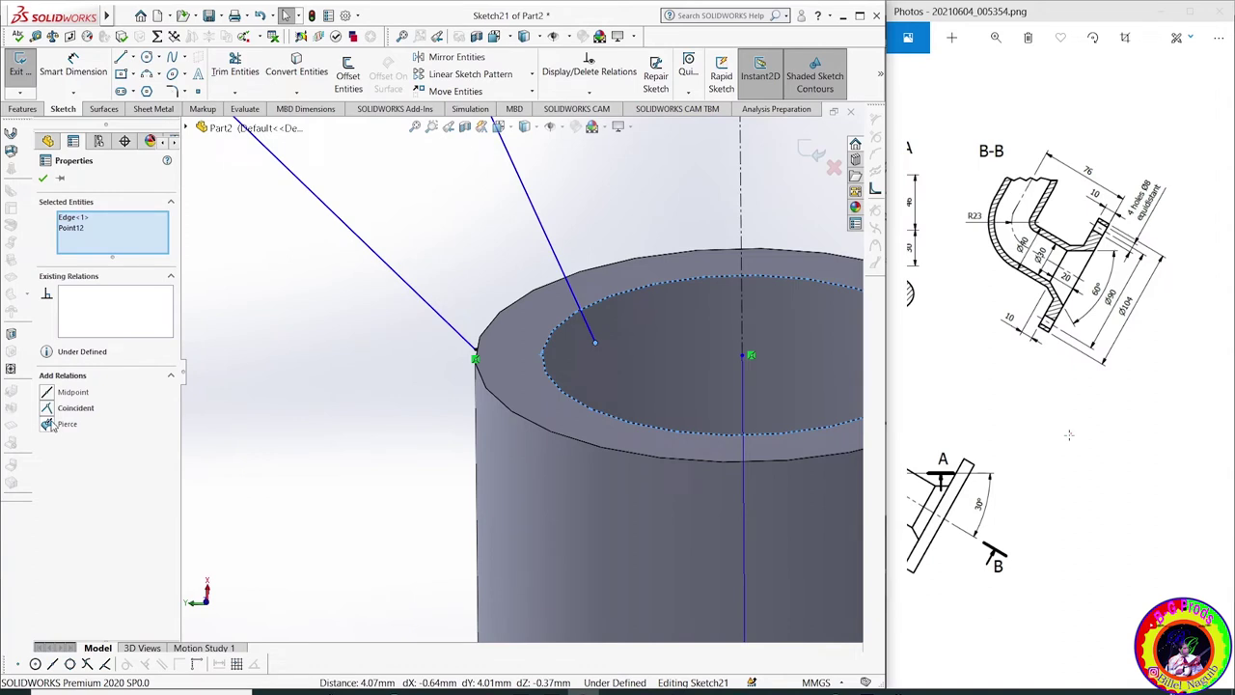
pyautogui.click(46, 425)
pyautogui.click(369, 377)
pyautogui.scroll(5, 318, 185)
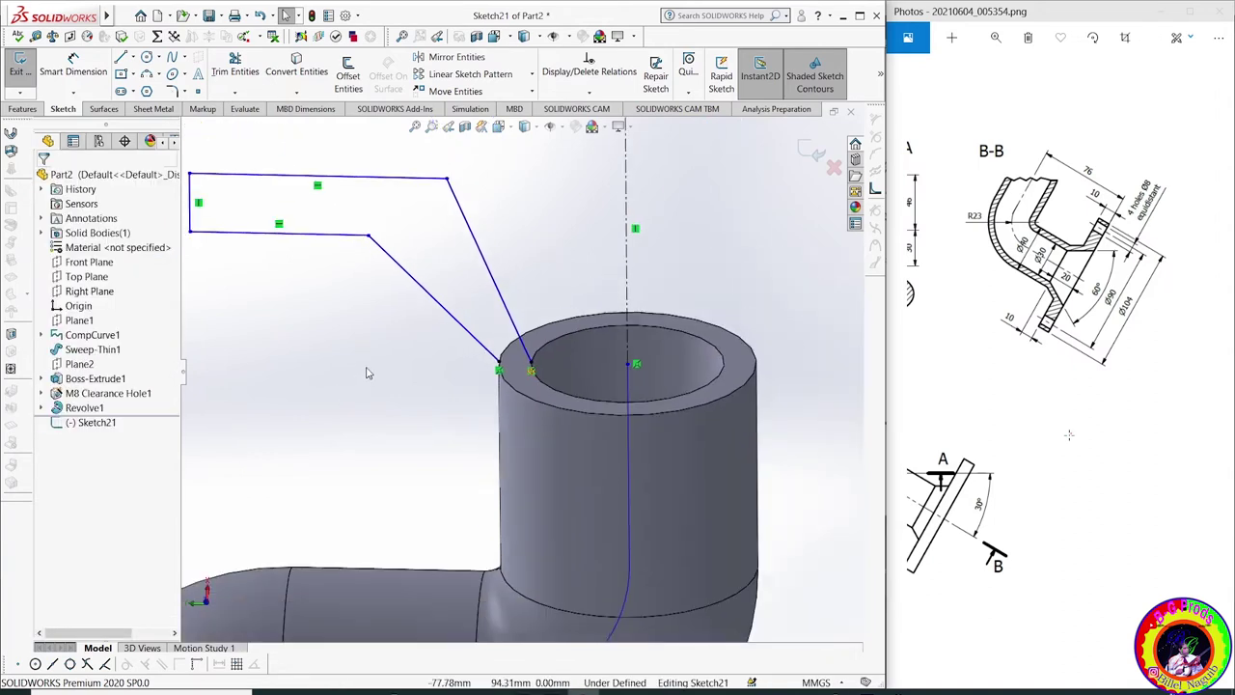
pyautogui.scroll(4, 289, 264)
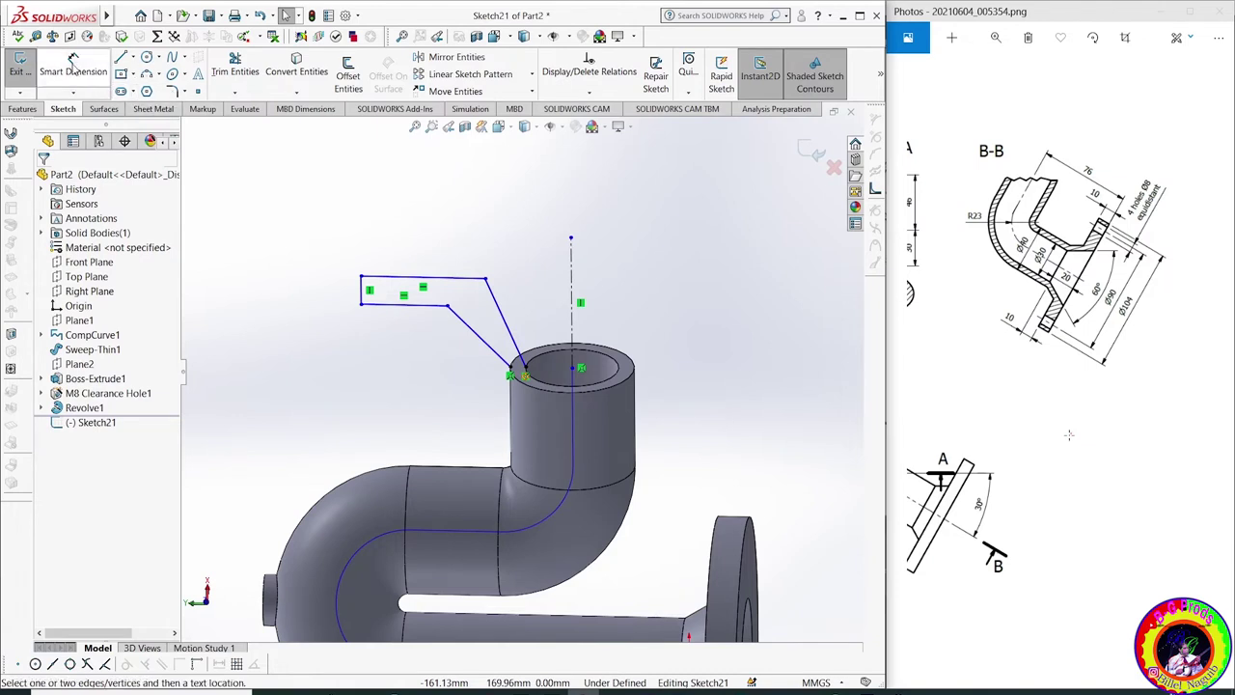
# Dimension the angle between the vertical centreline and the slanted line as 30°
pyautogui.click(72, 62)
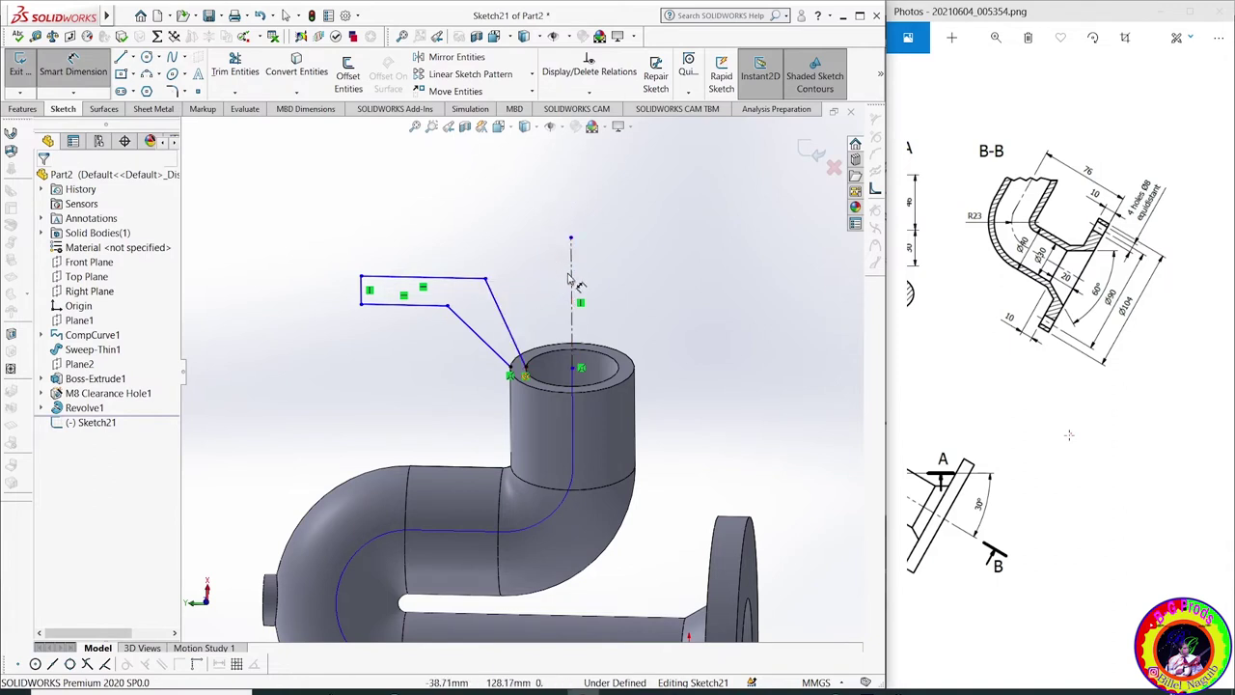
pyautogui.click(570, 290)
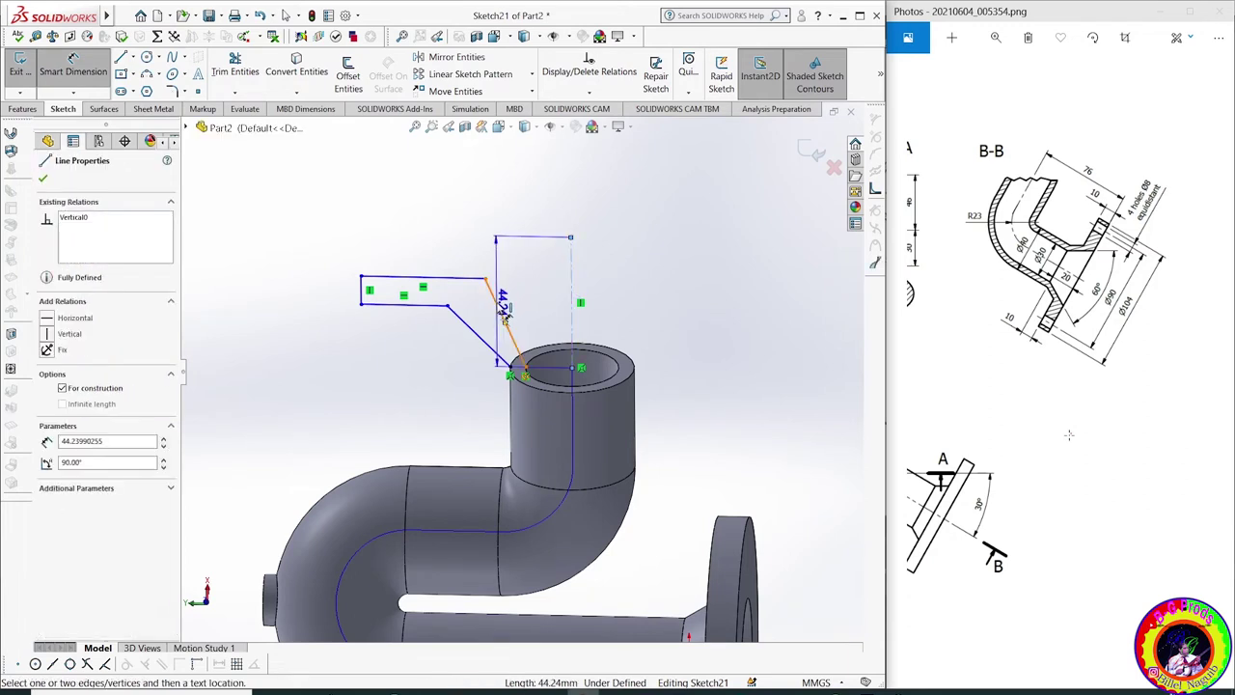
pyautogui.click(495, 301)
pyautogui.click(509, 188)
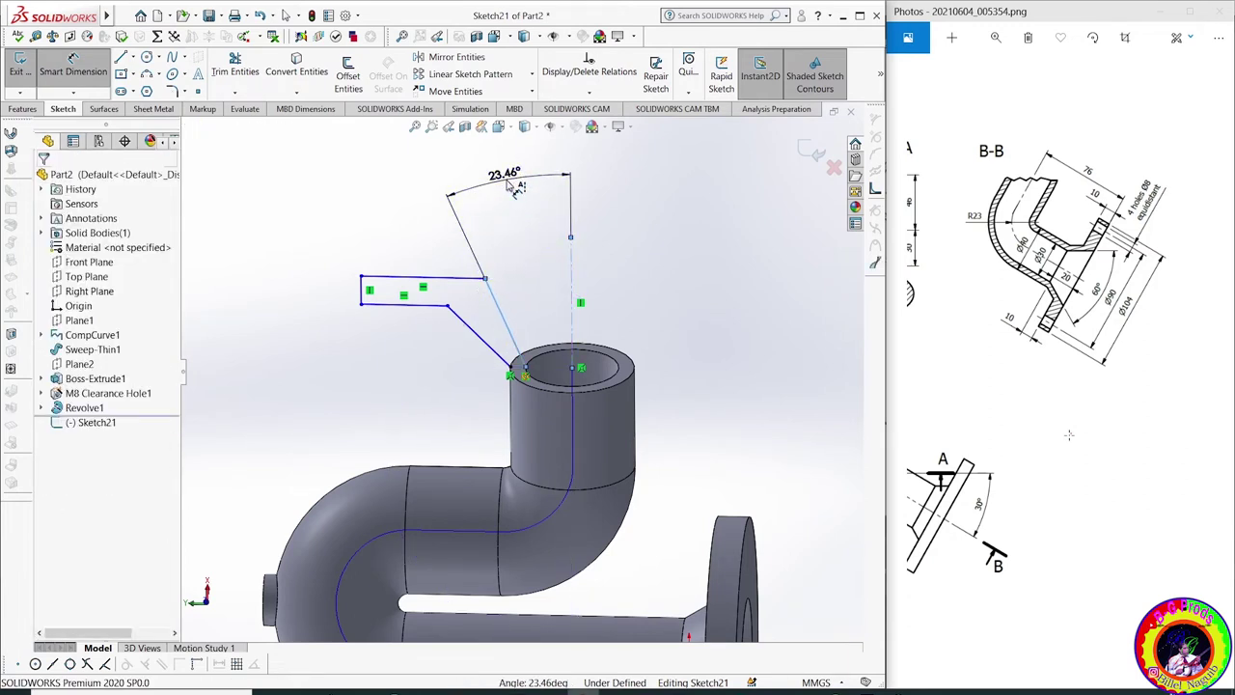
pyautogui.write('30')
pyautogui.press('Escape')
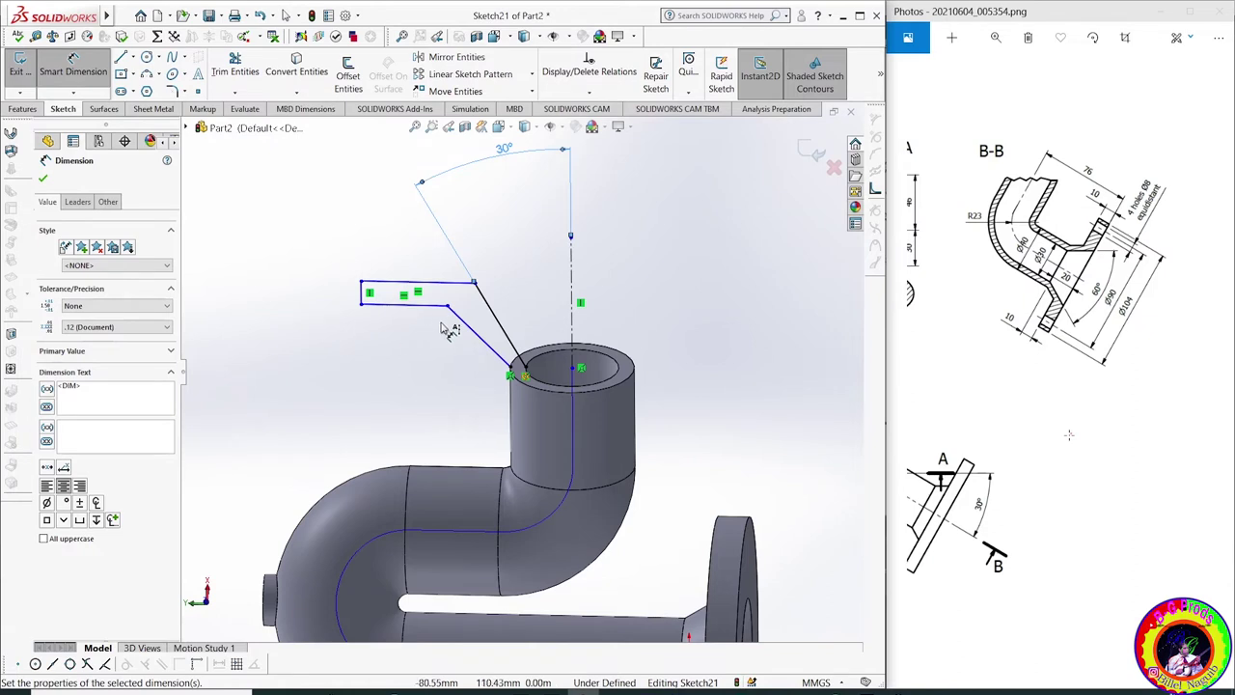
# Dimension the profile's height above the pipe top edge and its 10 mm thickness
pyautogui.click(448, 307)
pyautogui.click(517, 376)
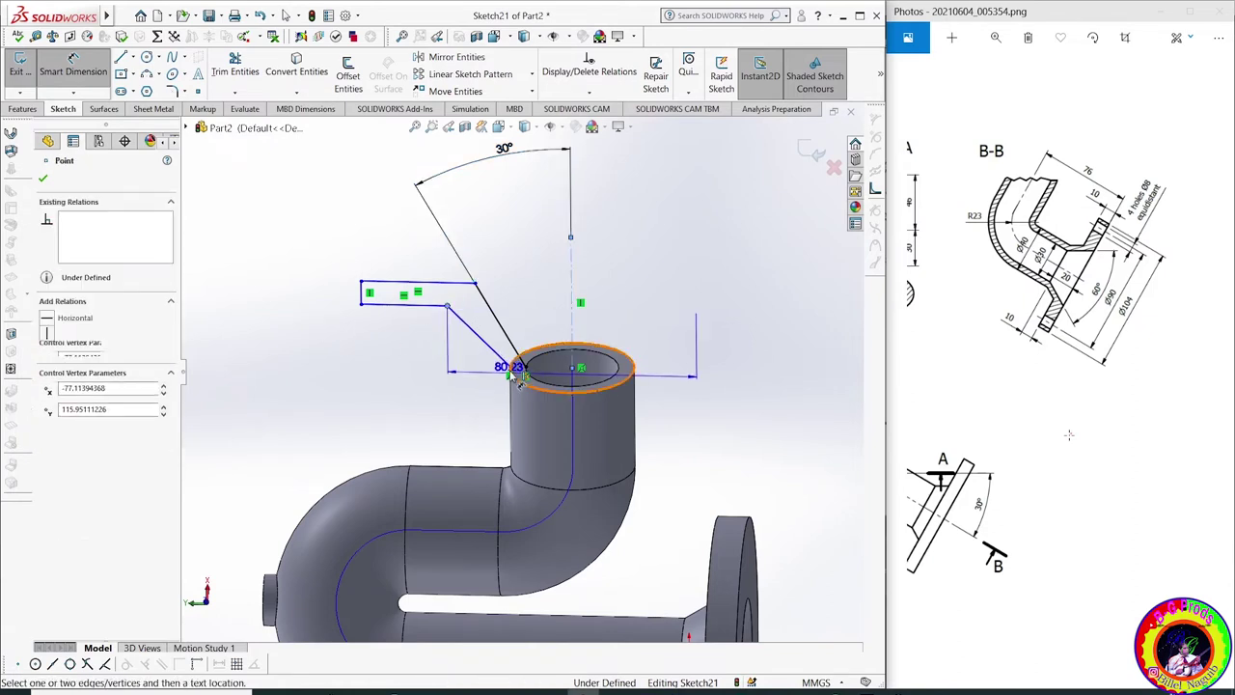
pyautogui.click(511, 373)
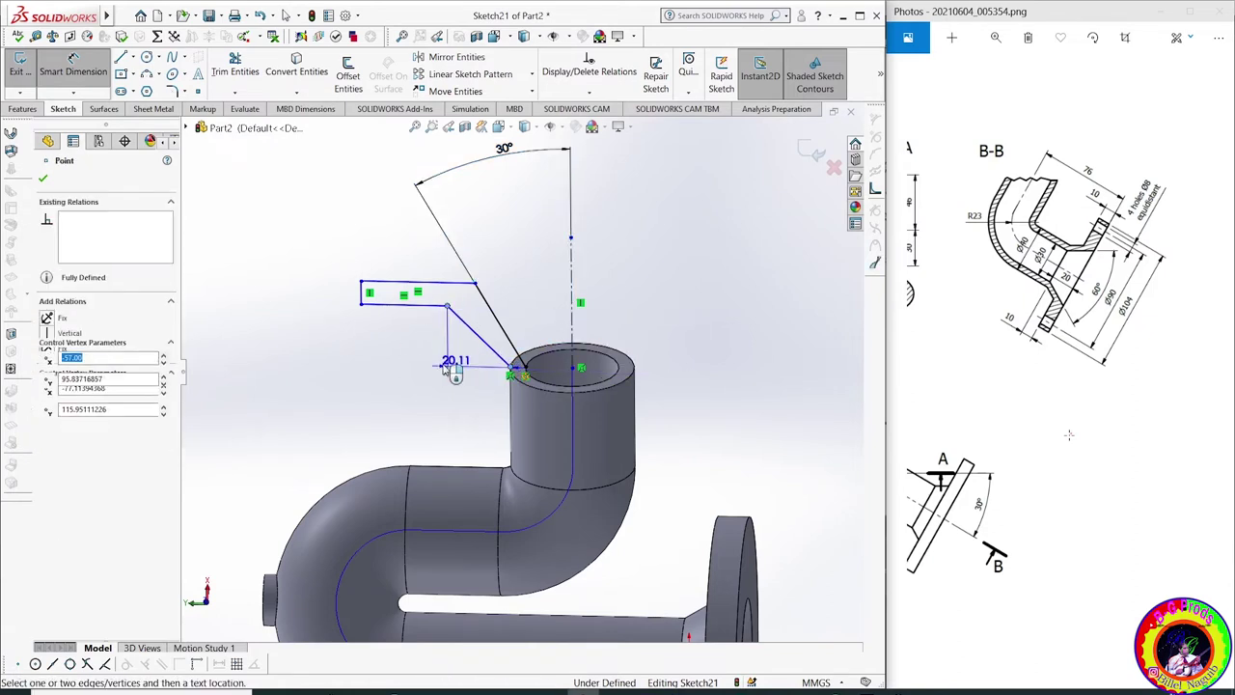
pyautogui.click(309, 367)
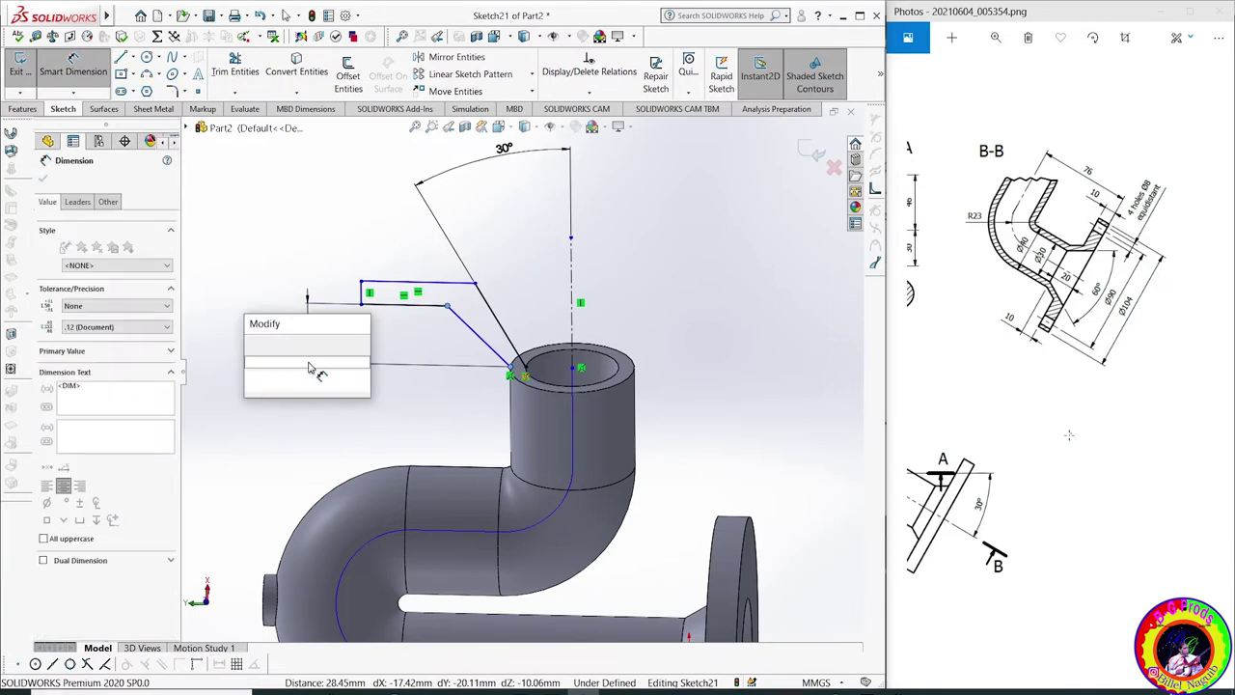
pyautogui.write('10')
pyautogui.press('Return')
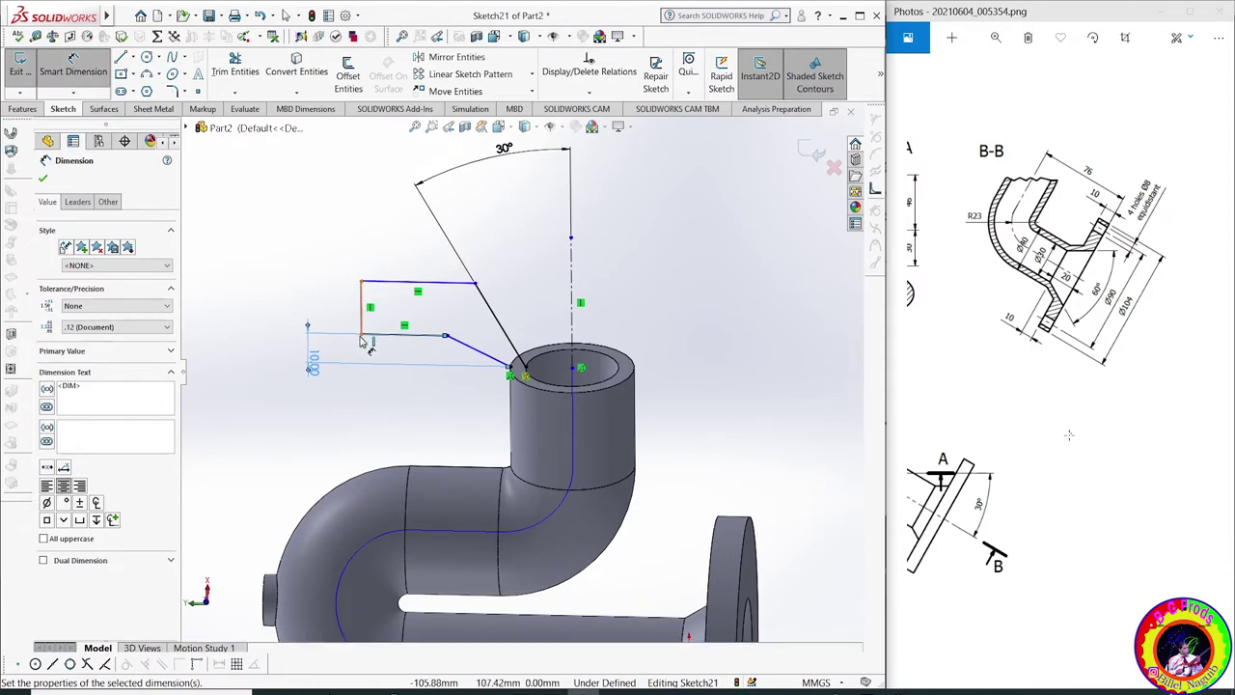
pyautogui.click(307, 324)
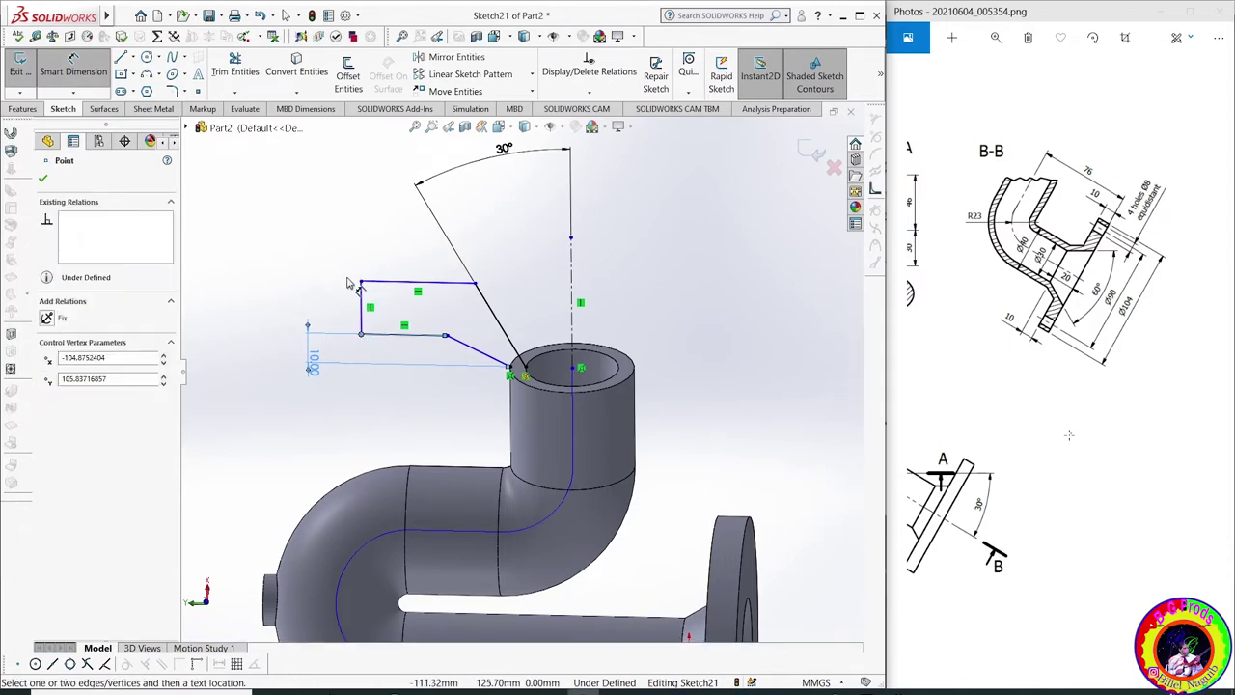
pyautogui.click(362, 283)
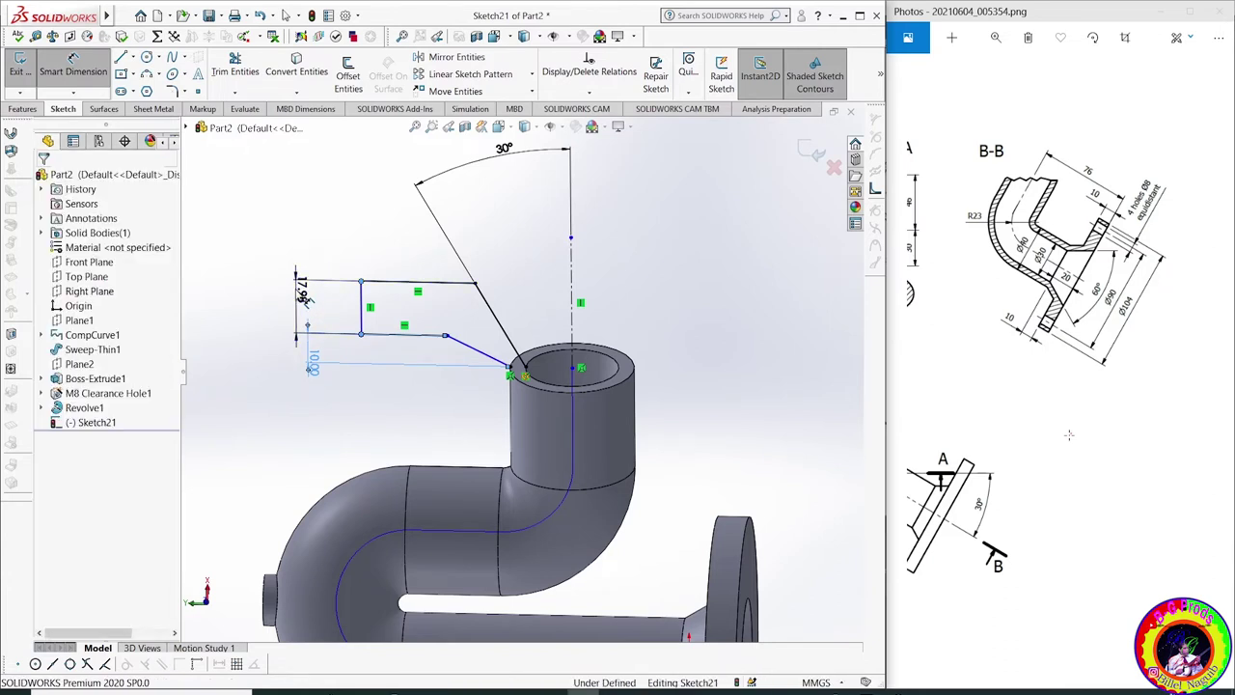
pyautogui.click(299, 294)
pyautogui.write('10')
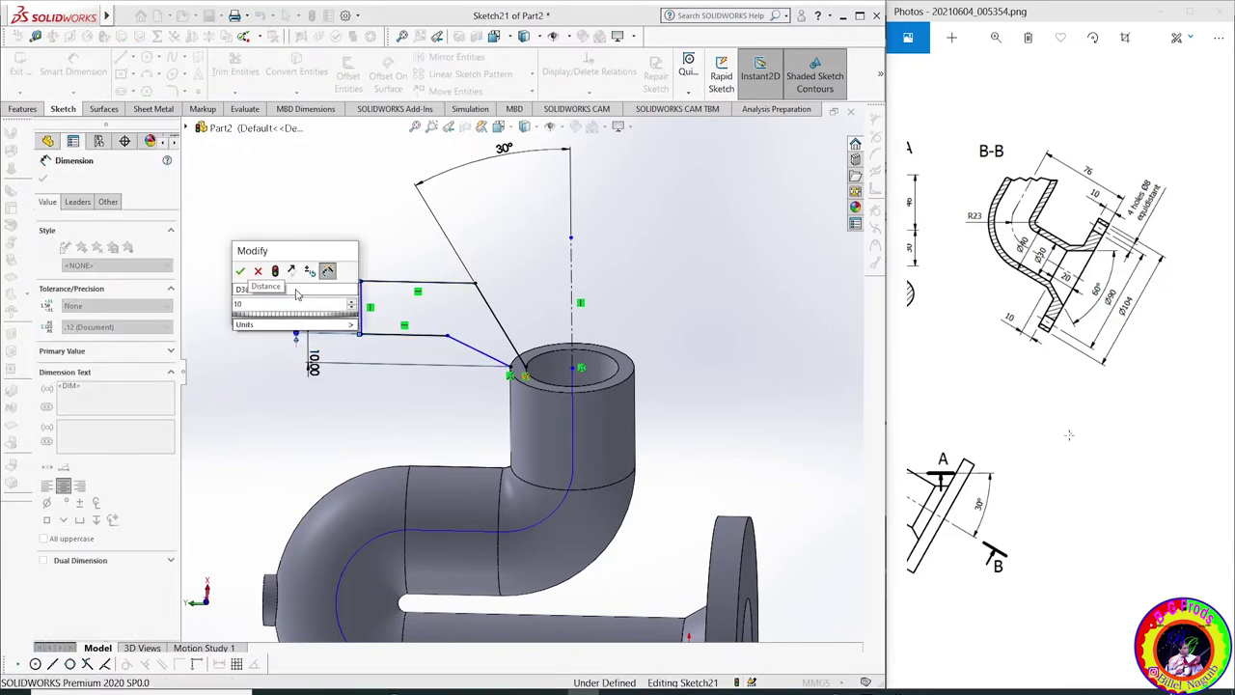
pyautogui.press('Return')
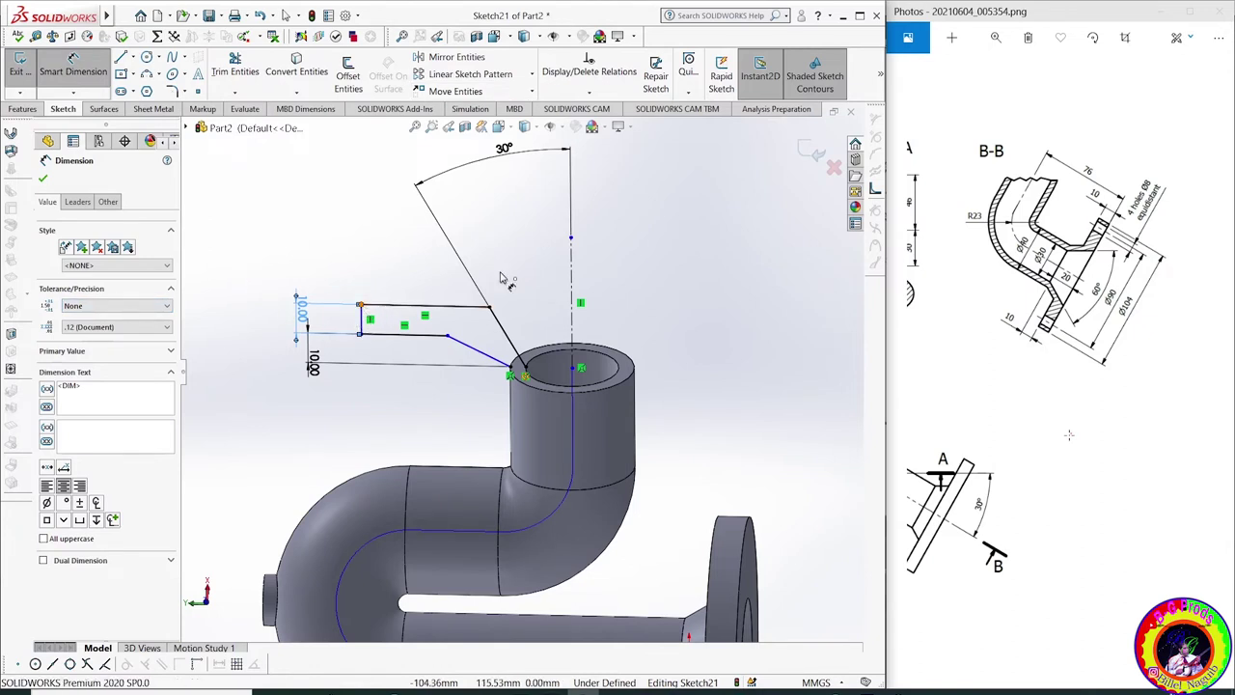
# Dimension the flange's outer diameter about the centreline as 104 mm
pyautogui.click(567, 273)
pyautogui.click(571, 287)
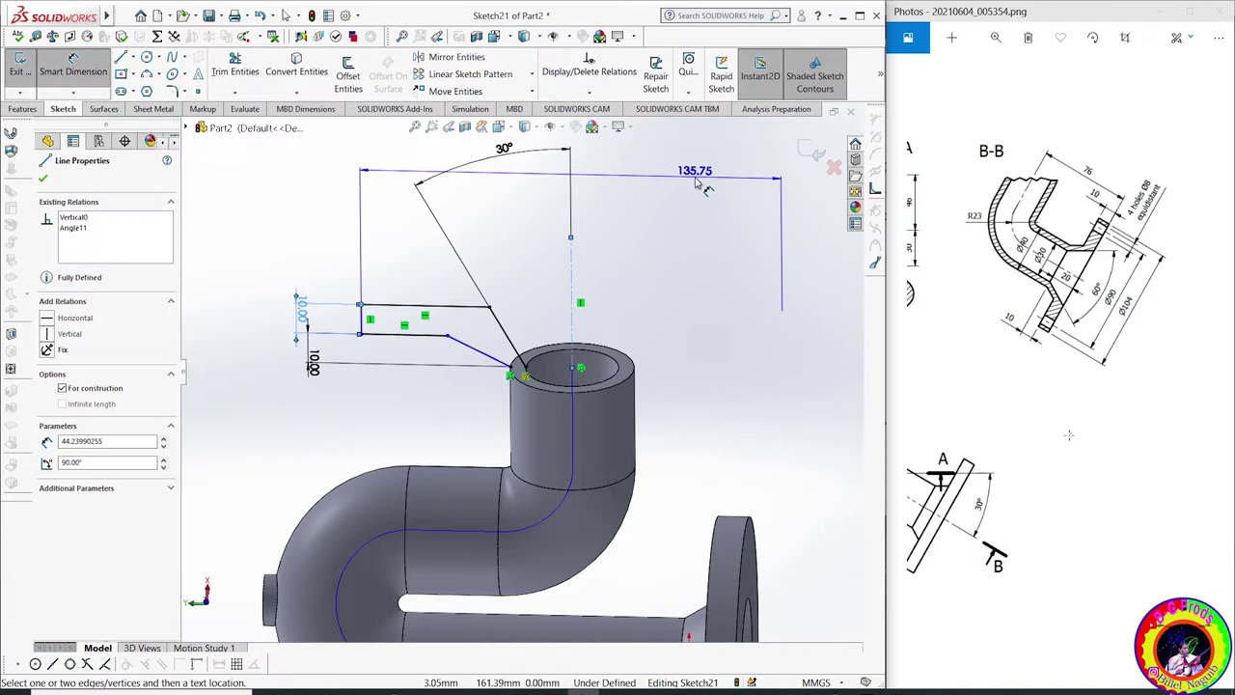
pyautogui.click(707, 189)
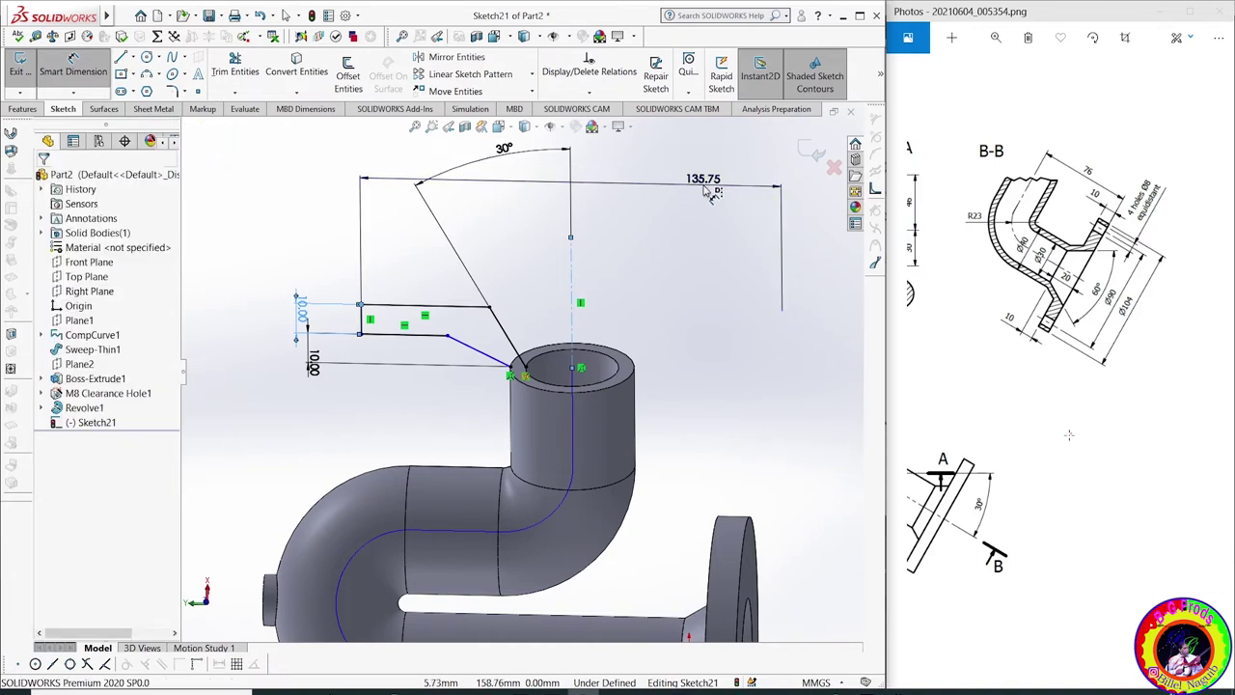
pyautogui.write('104')
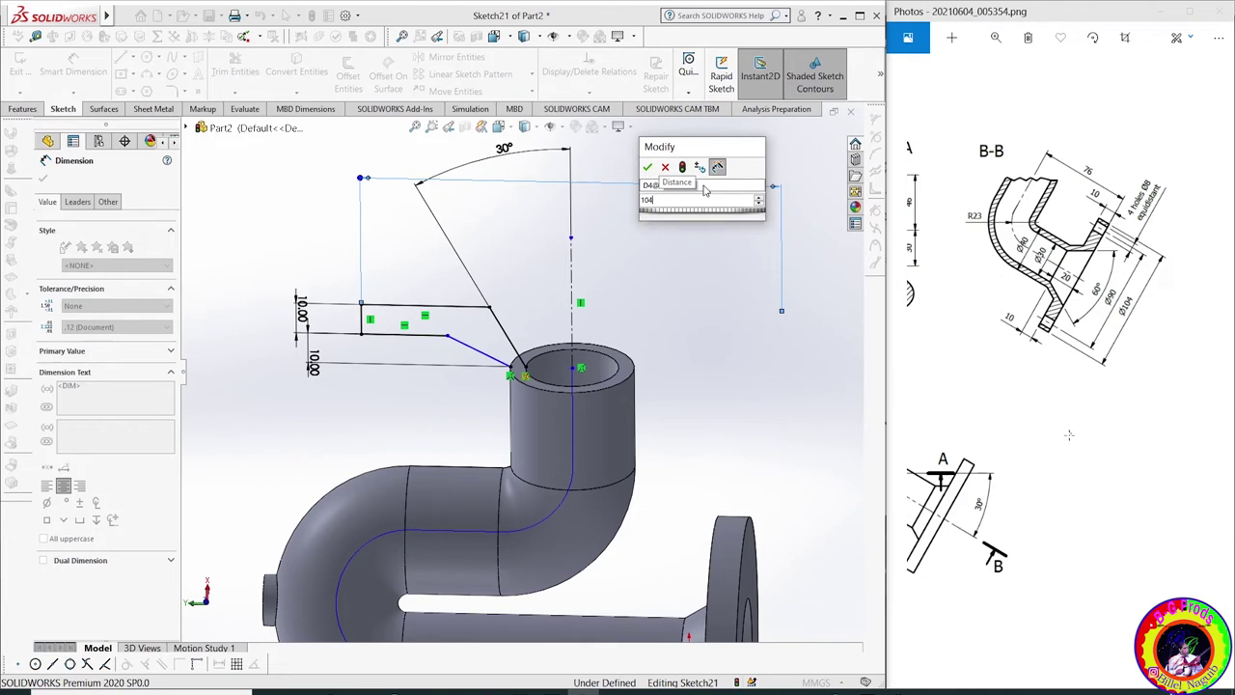
pyautogui.press('Escape')
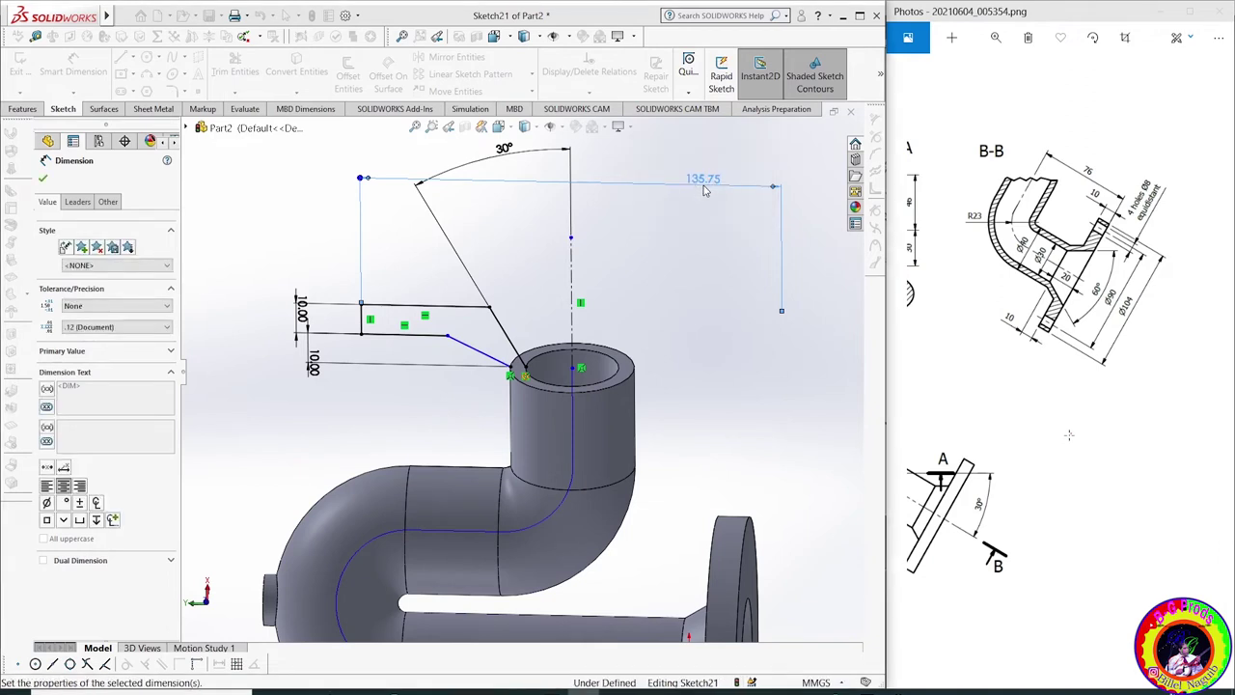
pyautogui.click(43, 180)
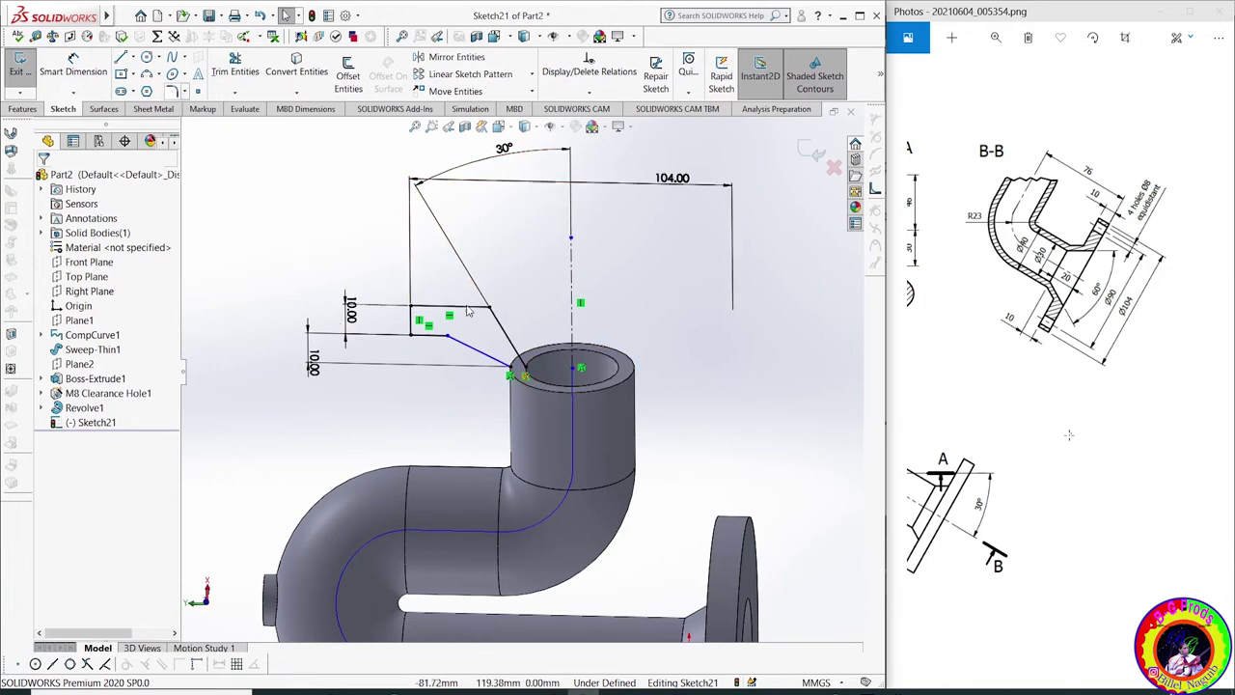
# Replace the slanted line's angle relation with a Parallel relation between both slanted lines
pyautogui.click(498, 326)
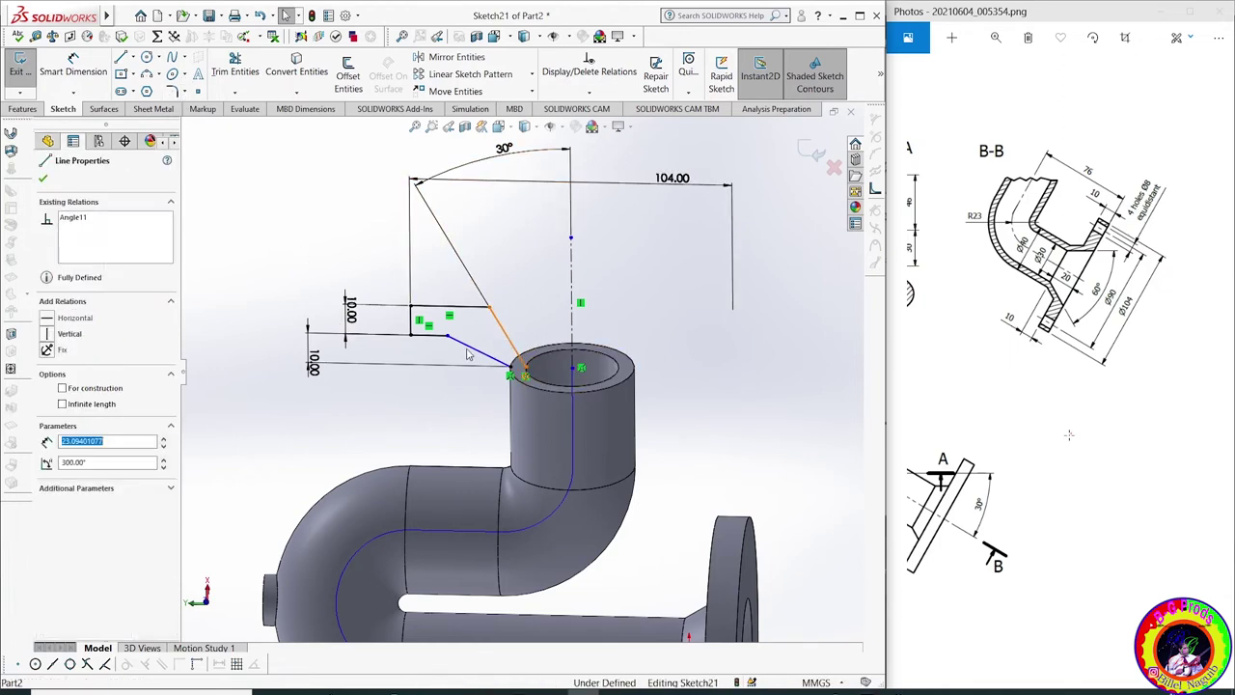
pyautogui.hotkey('ctrl', 'z')
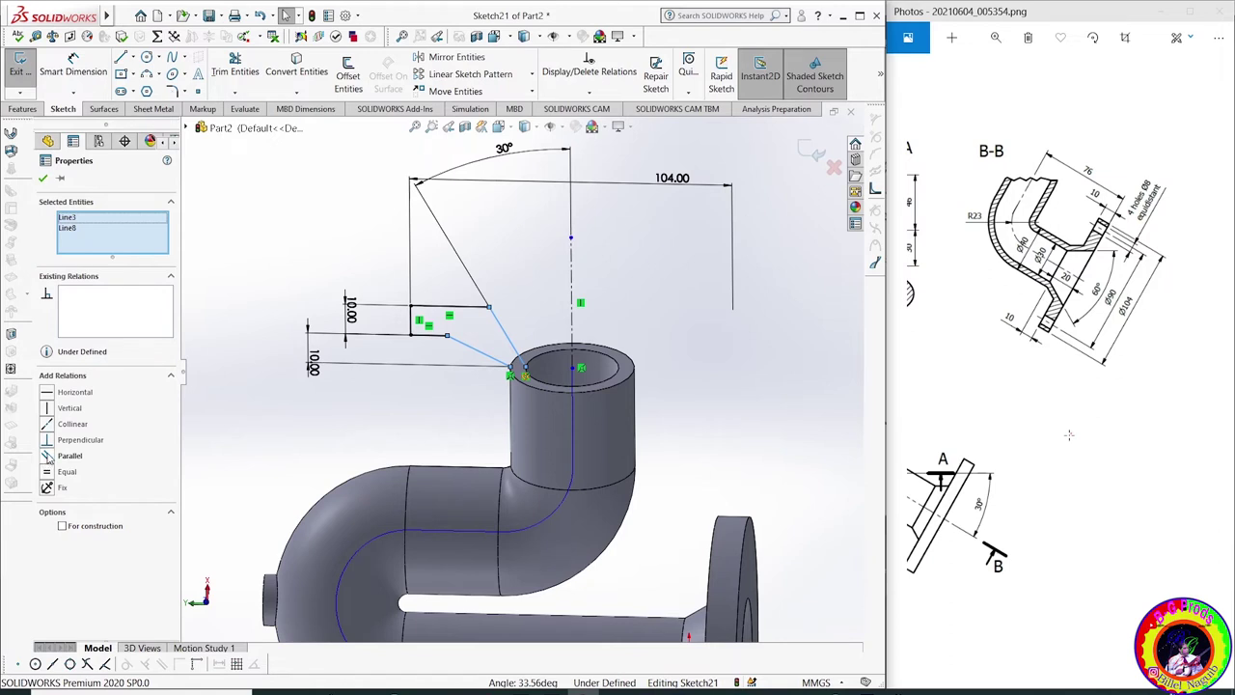
pyautogui.click(48, 459)
pyautogui.click(266, 218)
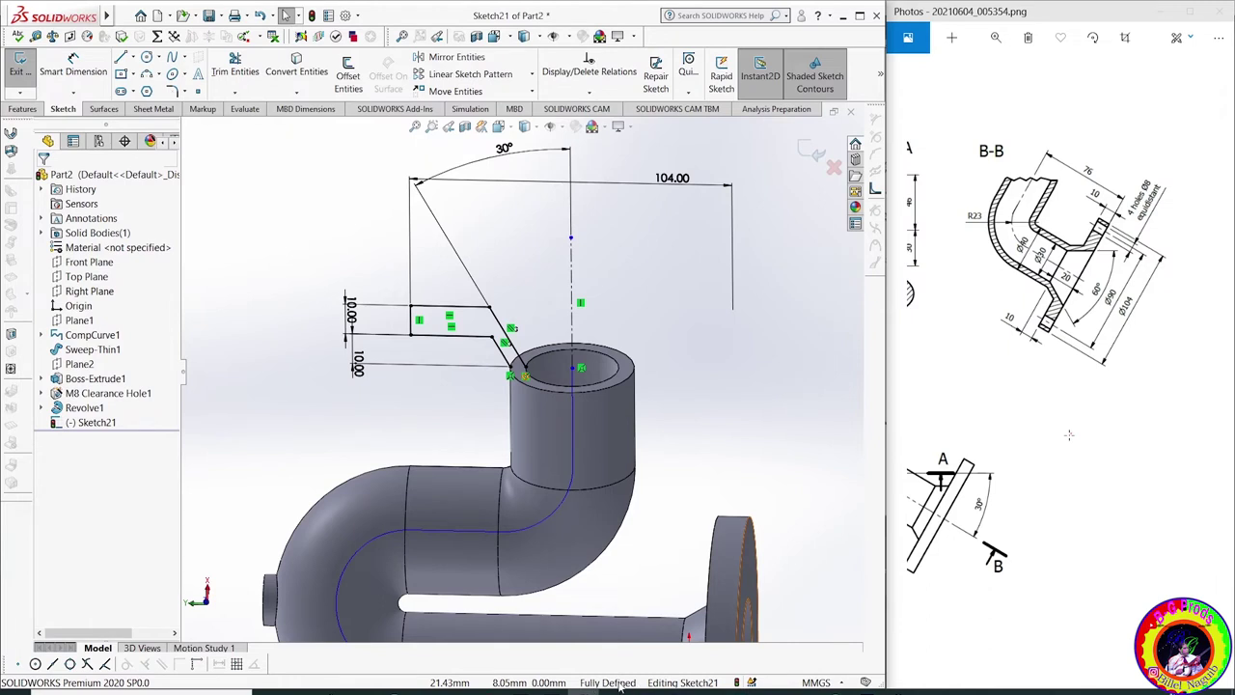
pyautogui.click(23, 108)
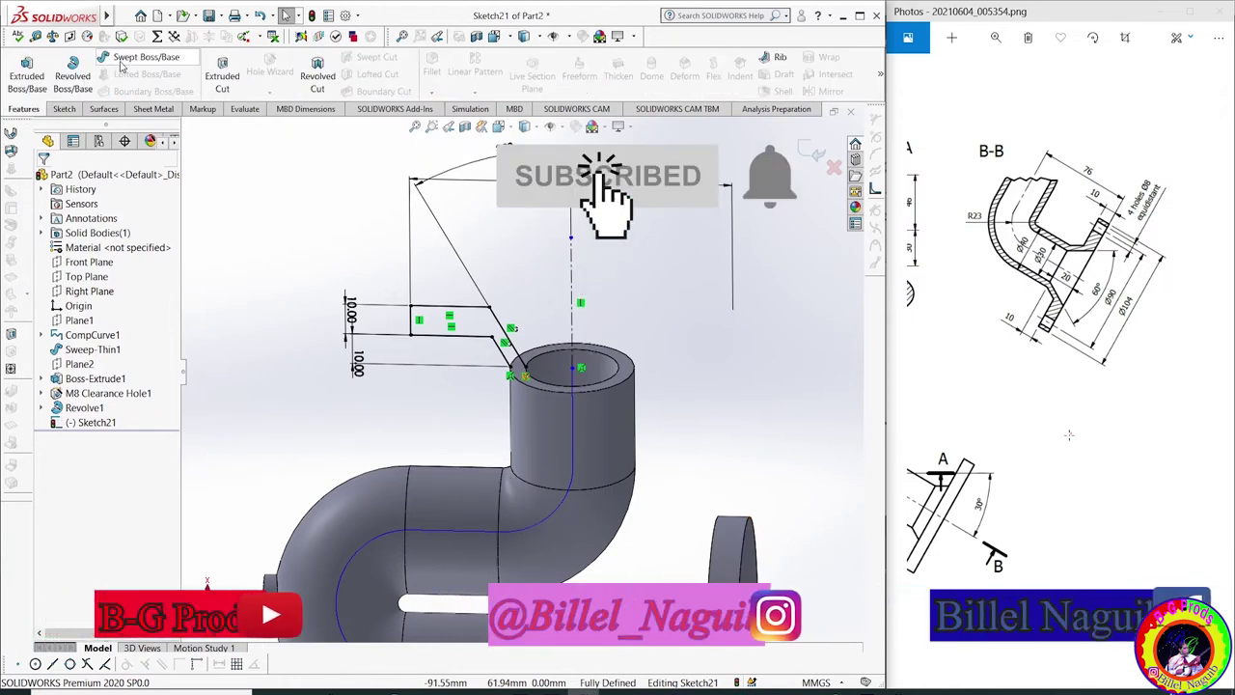
# Revolve Sketch21's auto-closed outline 360° into a conical flange on the upper pipe end
pyautogui.click(75, 76)
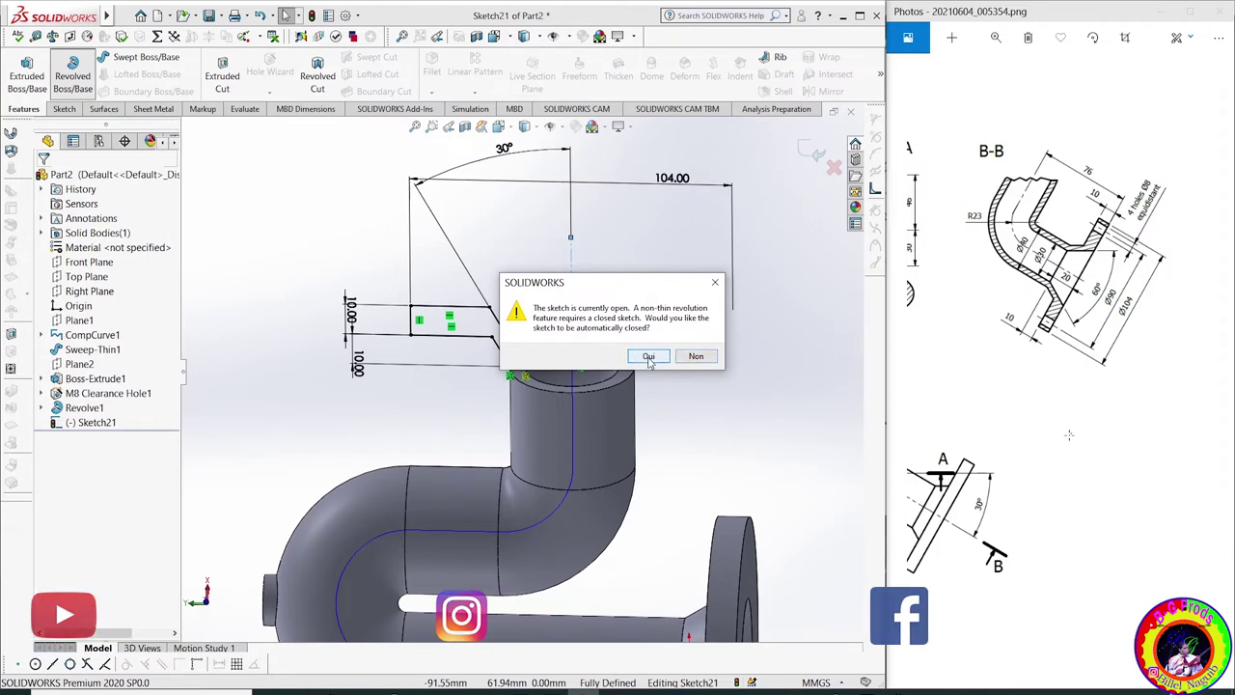
pyautogui.click(648, 357)
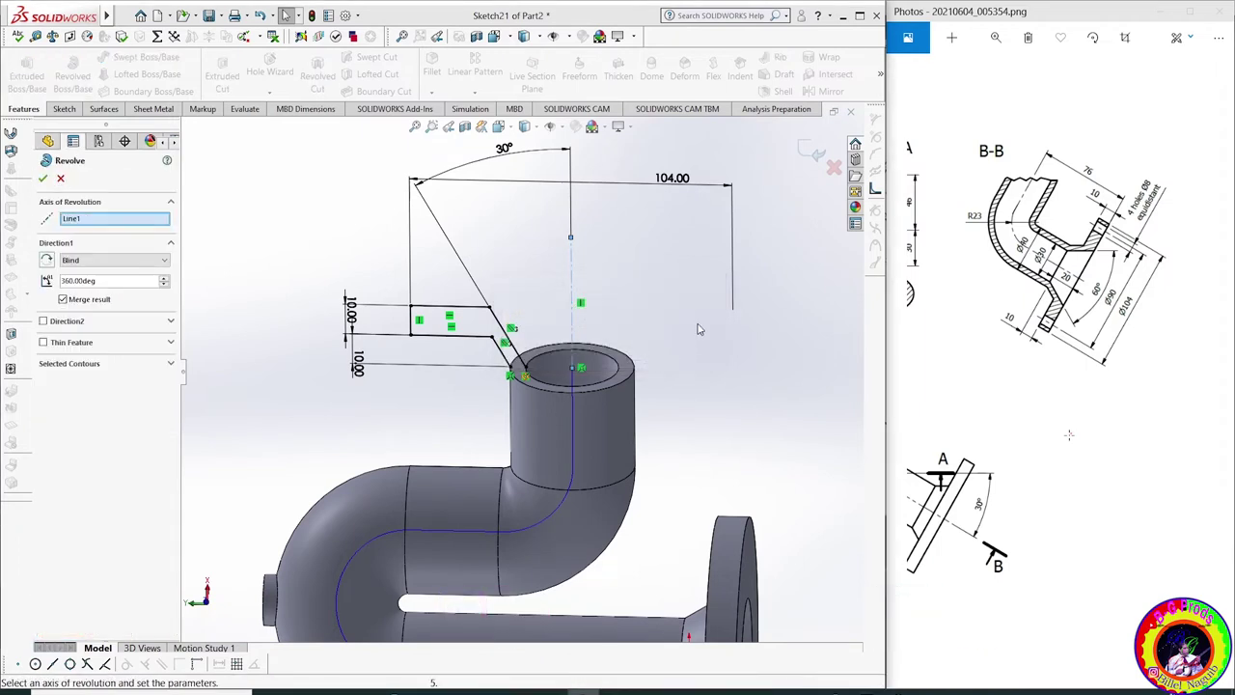
pyautogui.click(47, 179)
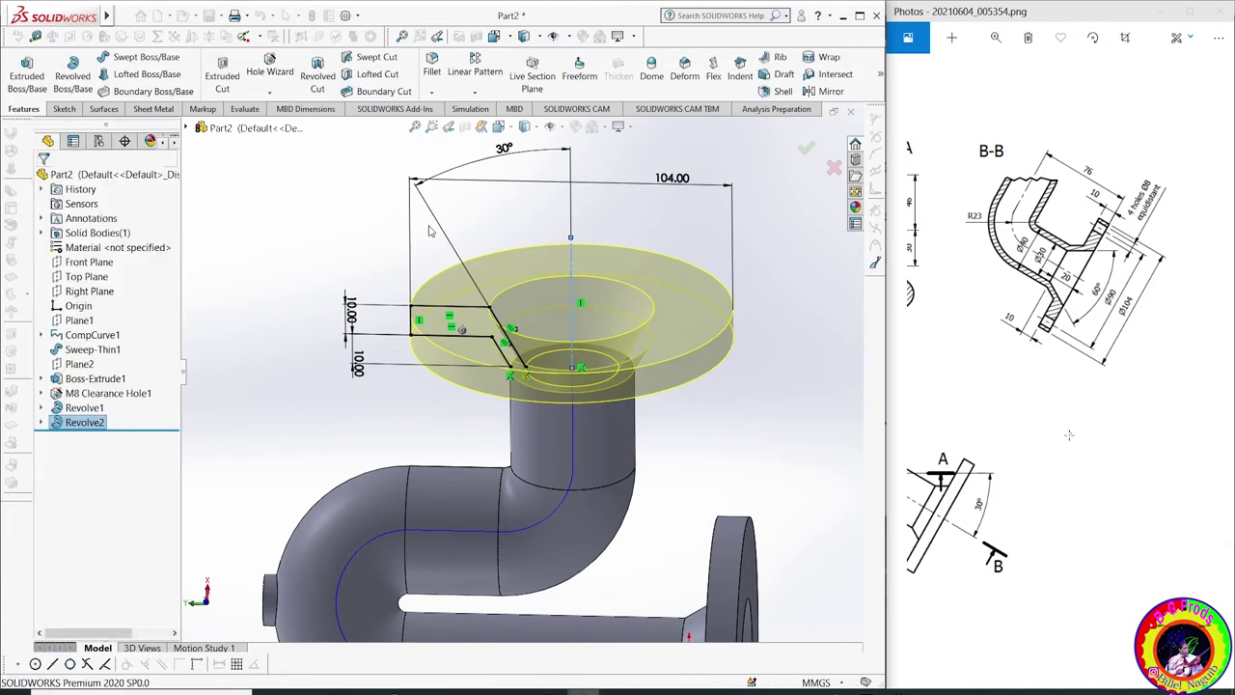
pyautogui.moveTo(429, 230)
pyautogui.mouseDown(button='middle')
pyautogui.moveTo(711, 366)
pyautogui.moveTo(801, 385)
pyautogui.mouseUp(button='middle')
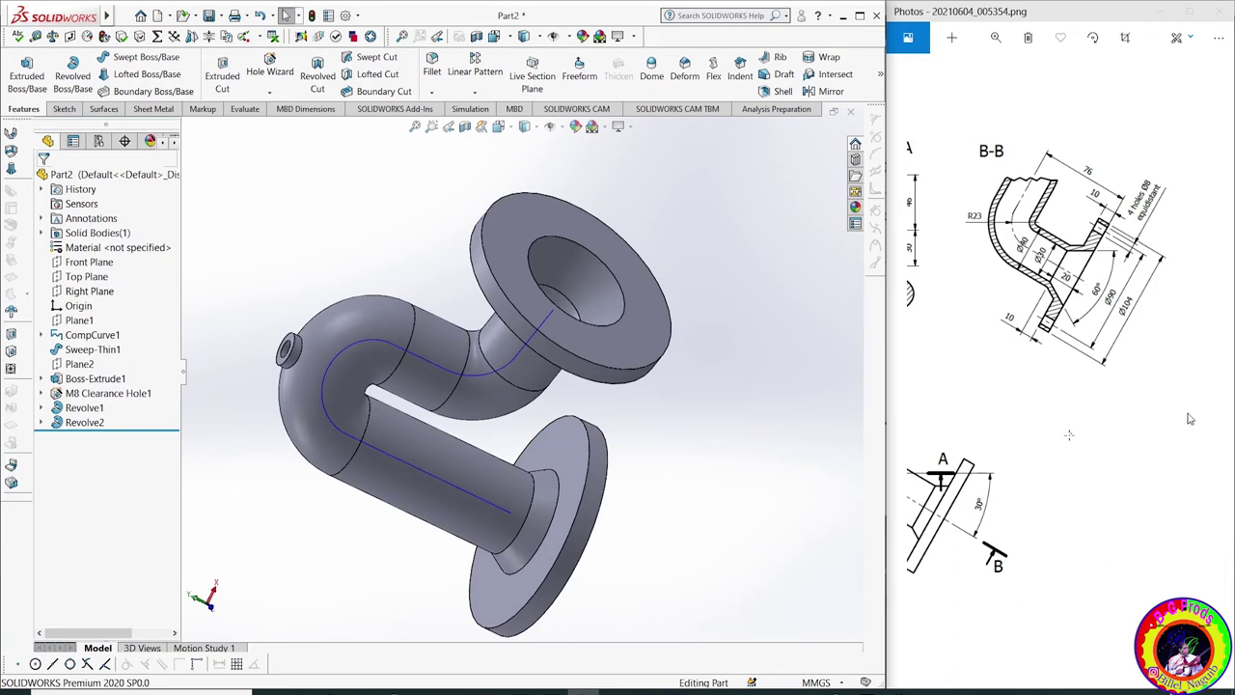
# Zoom the reference drawing to section A-A and the bolt-hole front view, then select the flange's outer face
pyautogui.scroll(-2, 1024, 432)
pyautogui.scroll(2, 1020, 422)
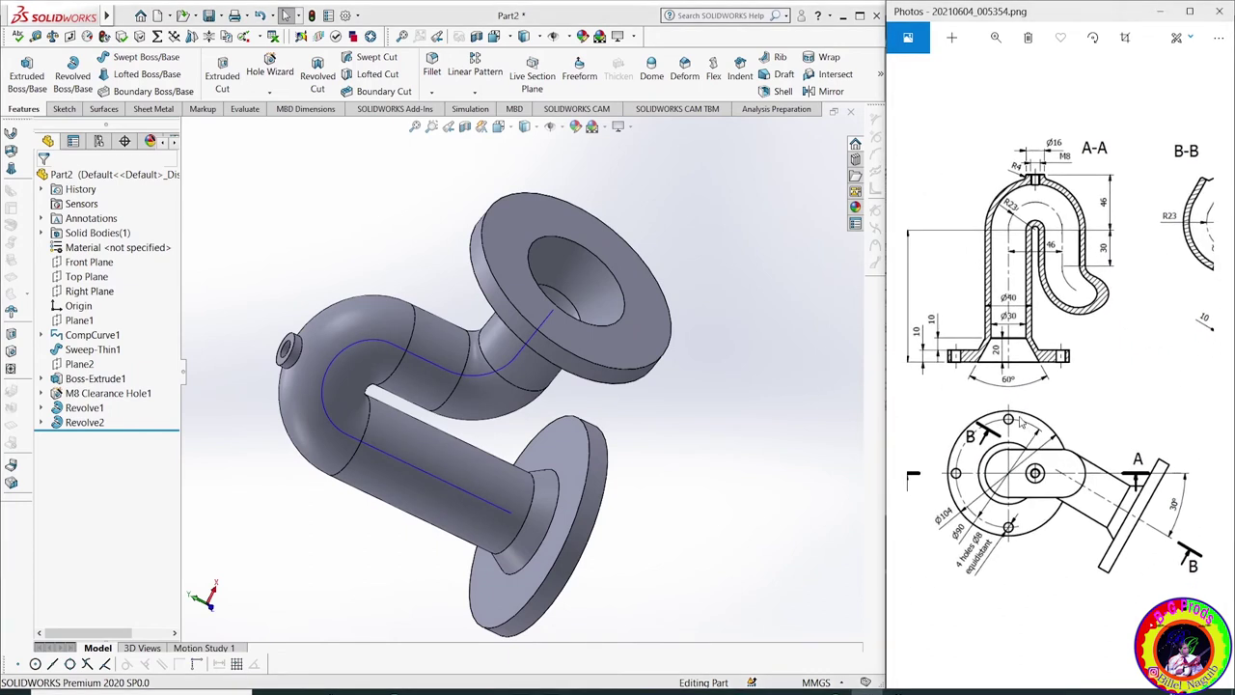
pyautogui.scroll(-2, 1038, 493)
pyautogui.scroll(2, 1069, 435)
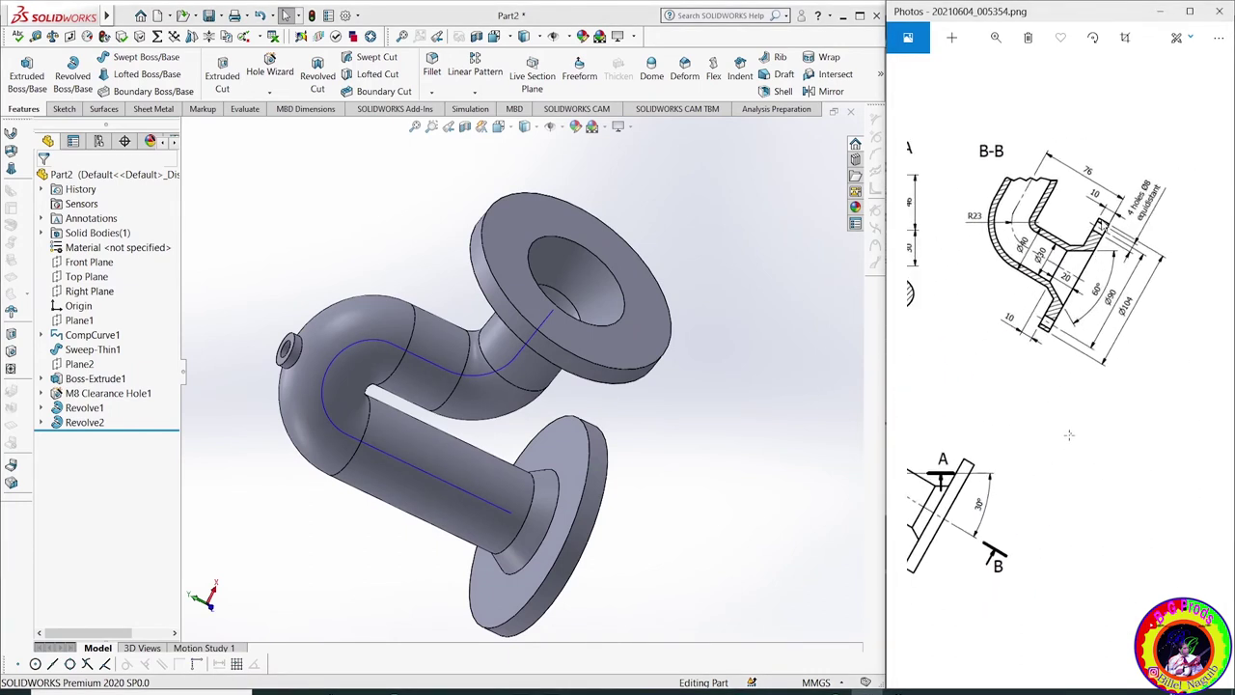
pyautogui.scroll(-2, 1011, 384)
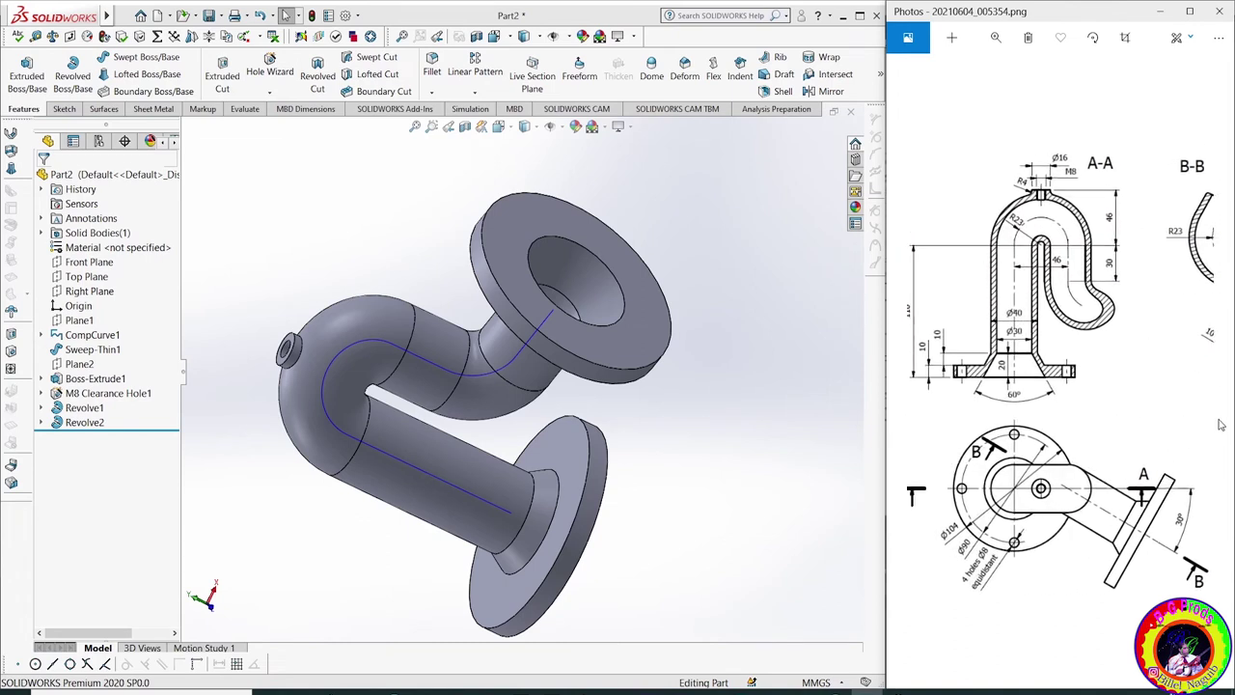
pyautogui.scroll(2, 1082, 376)
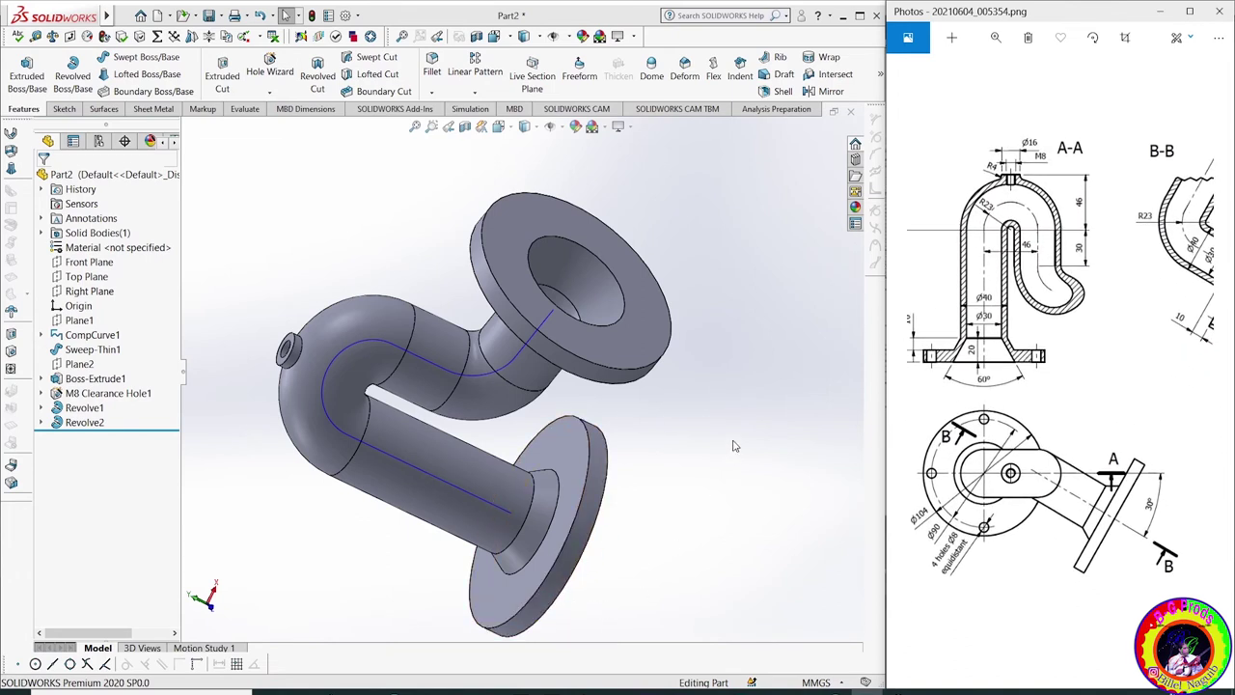
pyautogui.click(518, 214)
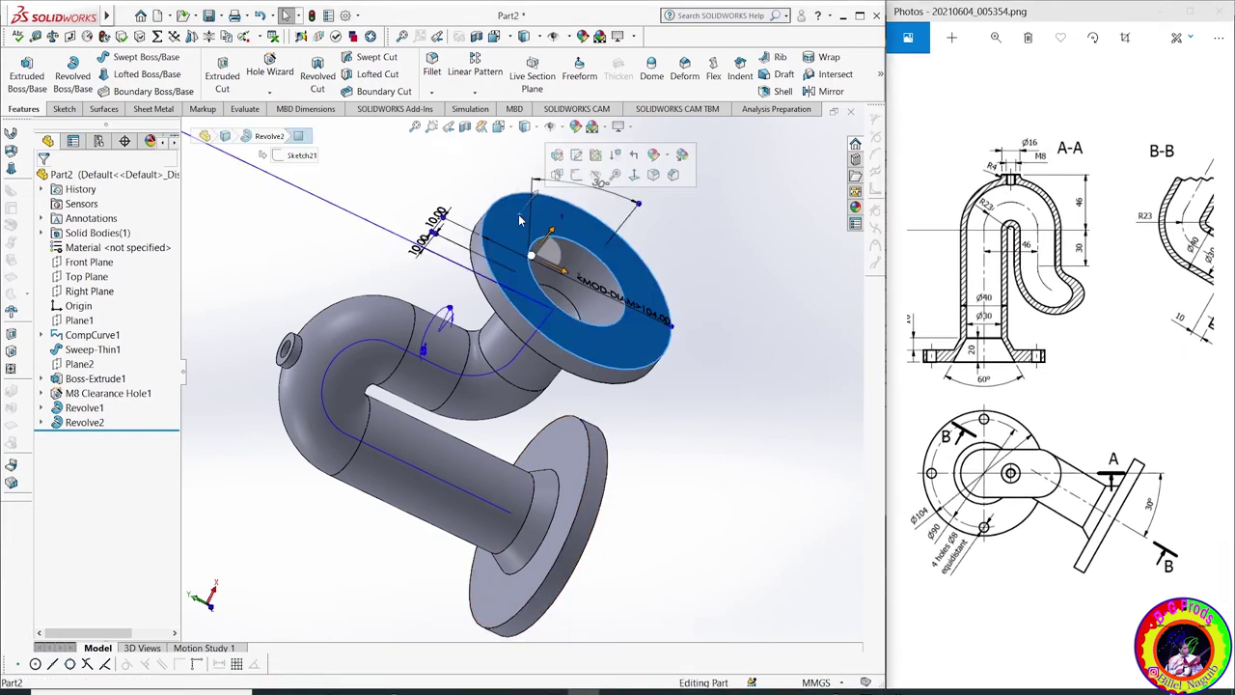
# Start Sketch22 on the upper flange's outer face, viewed Normal To
pyautogui.click(576, 175)
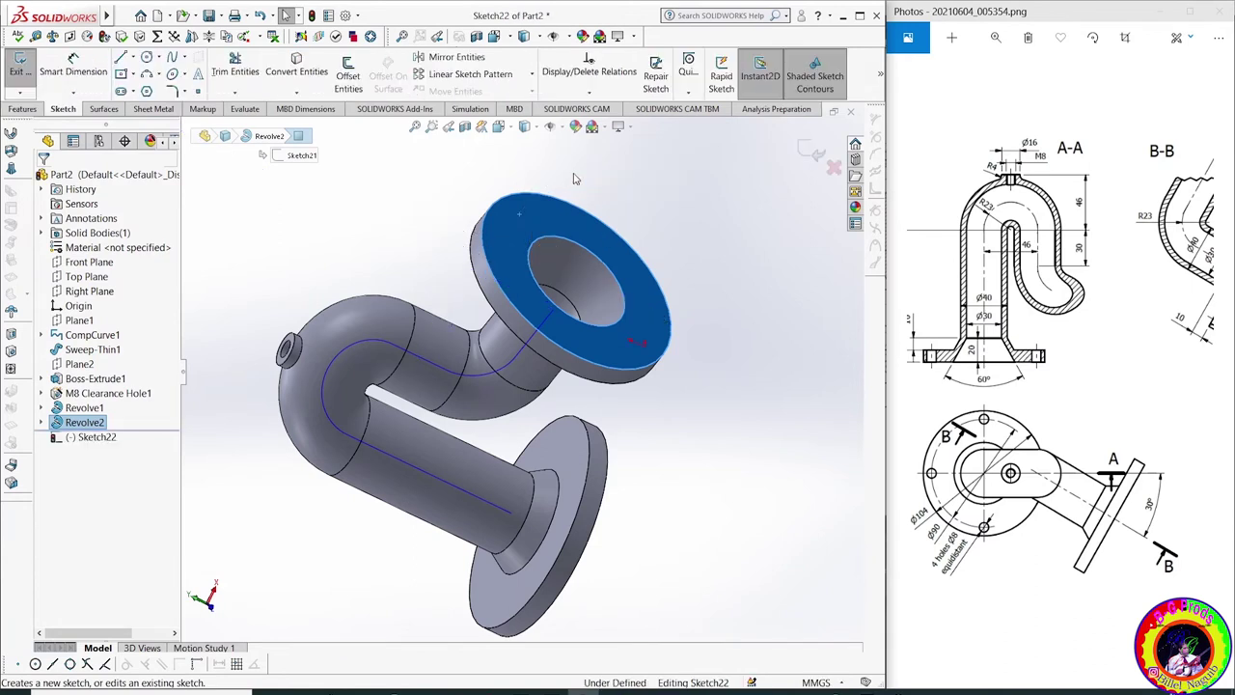
pyautogui.click(881, 76)
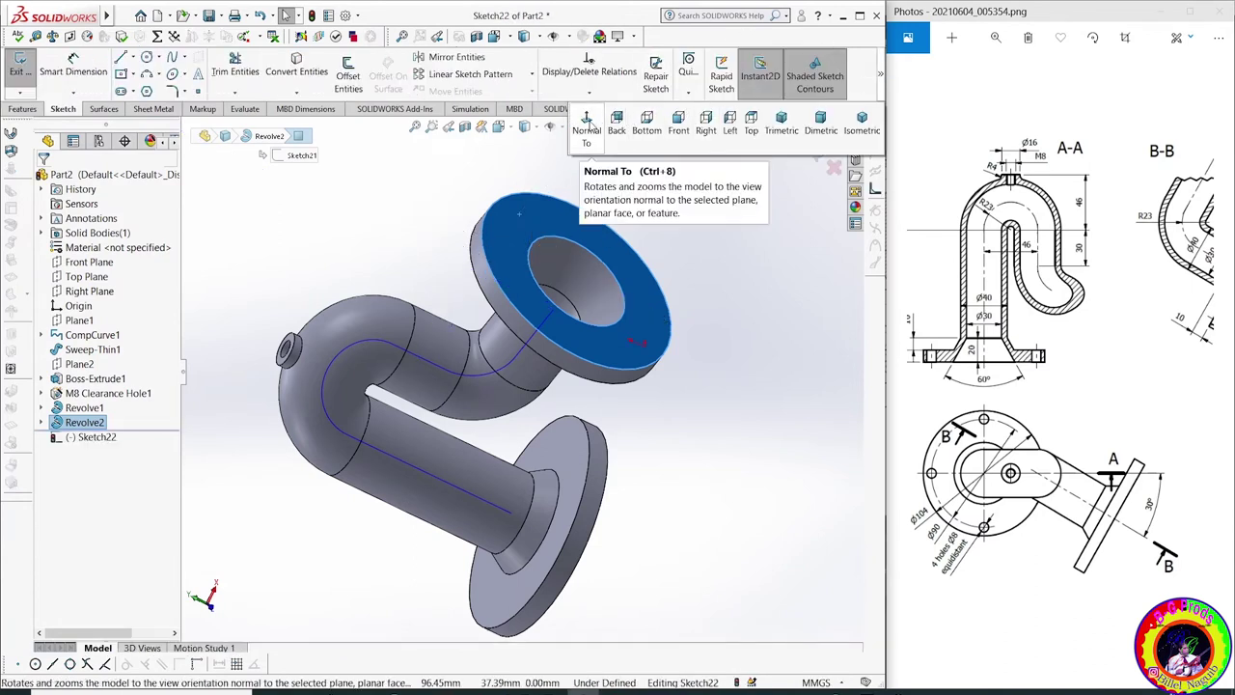
pyautogui.click(586, 126)
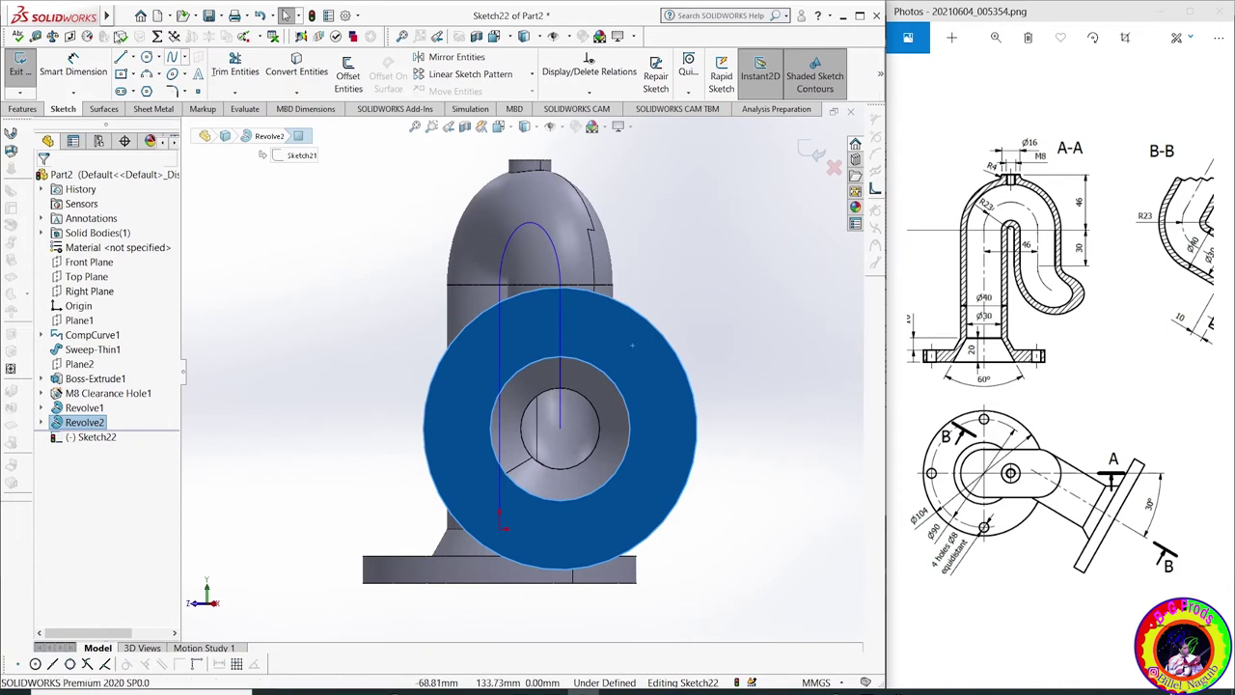
pyautogui.click(146, 58)
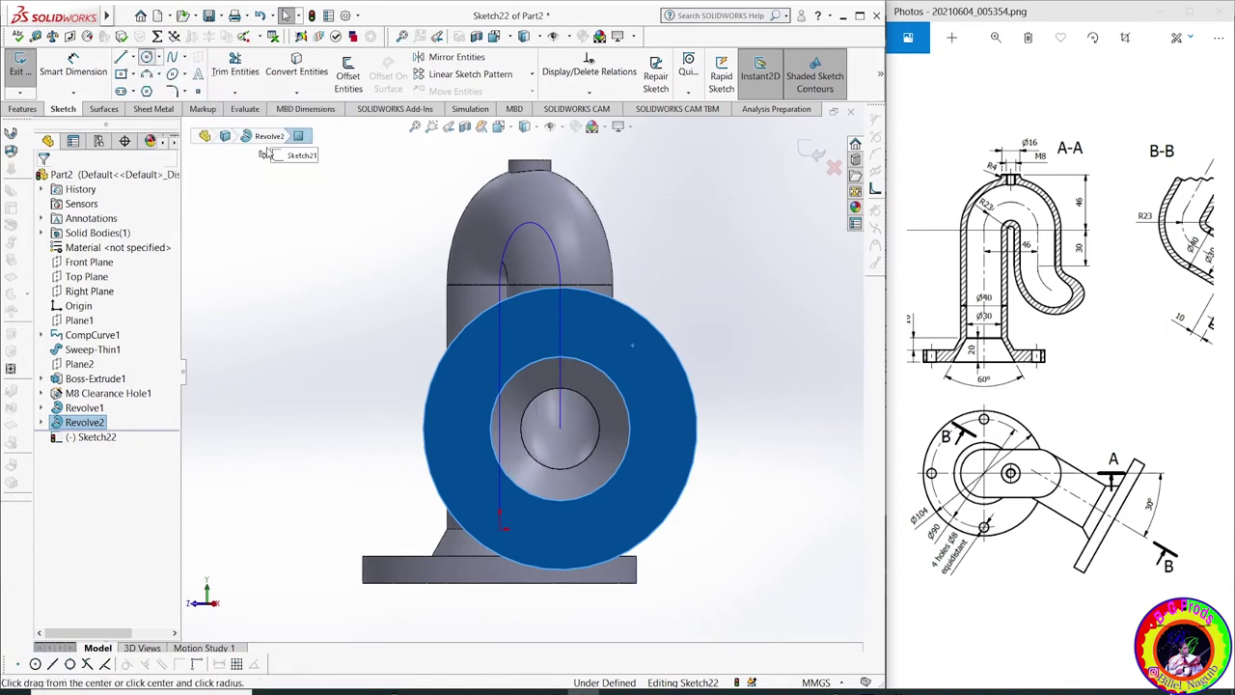
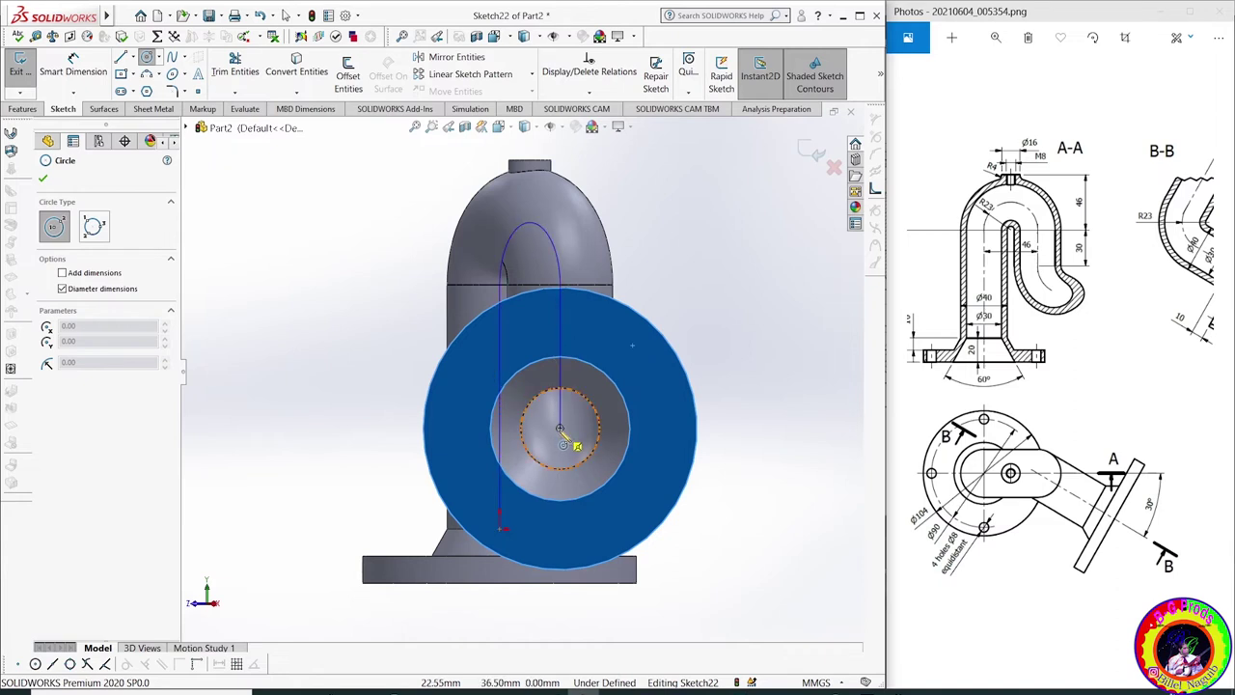
# Sketch a circle centred on the flange bore and convert it to construction geometry
pyautogui.click(559, 428)
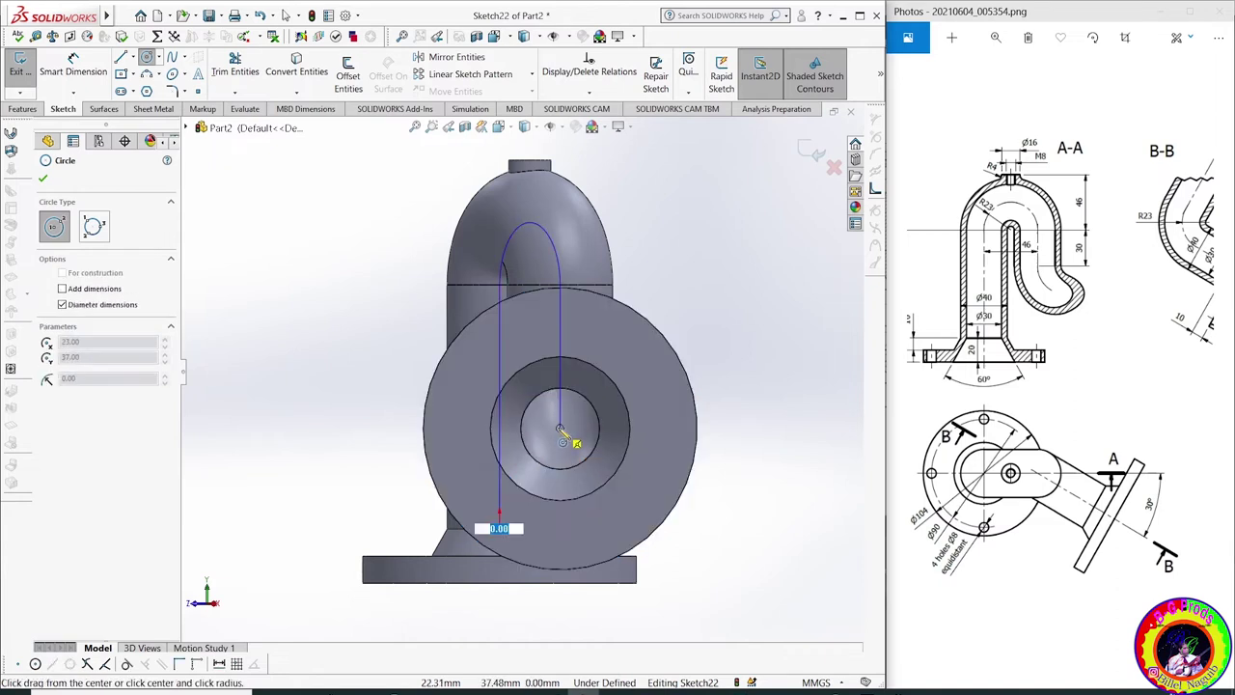
pyautogui.click(549, 322)
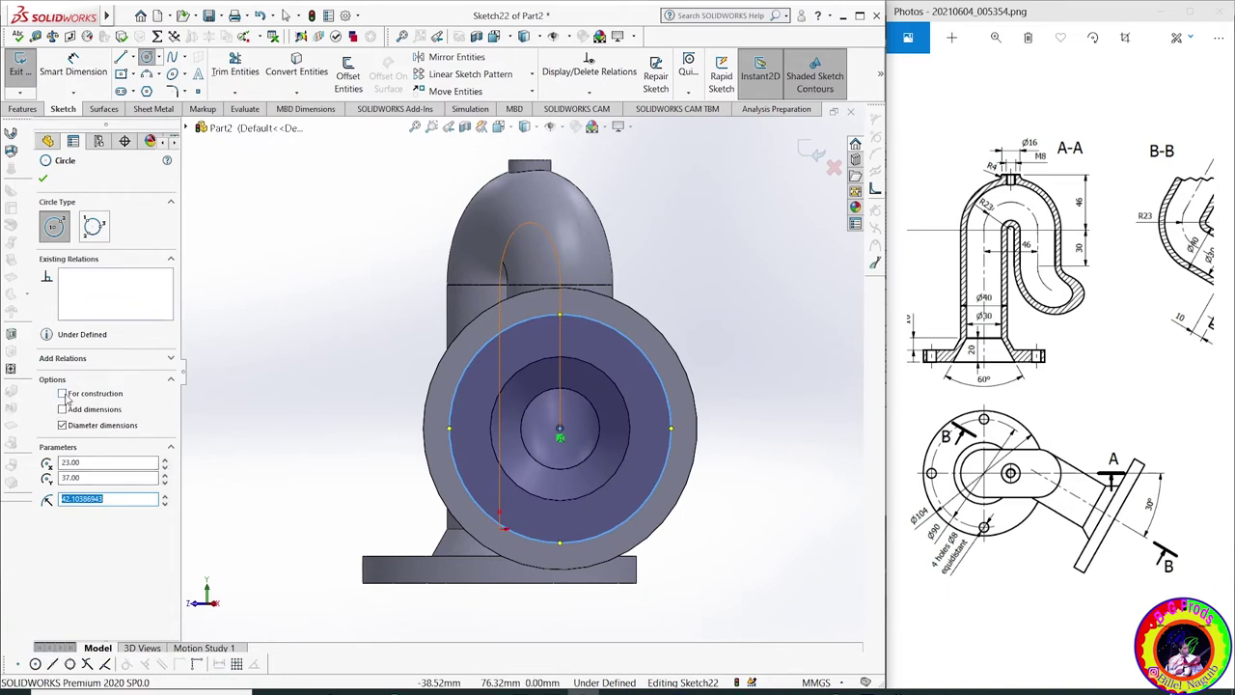
pyautogui.click(63, 394)
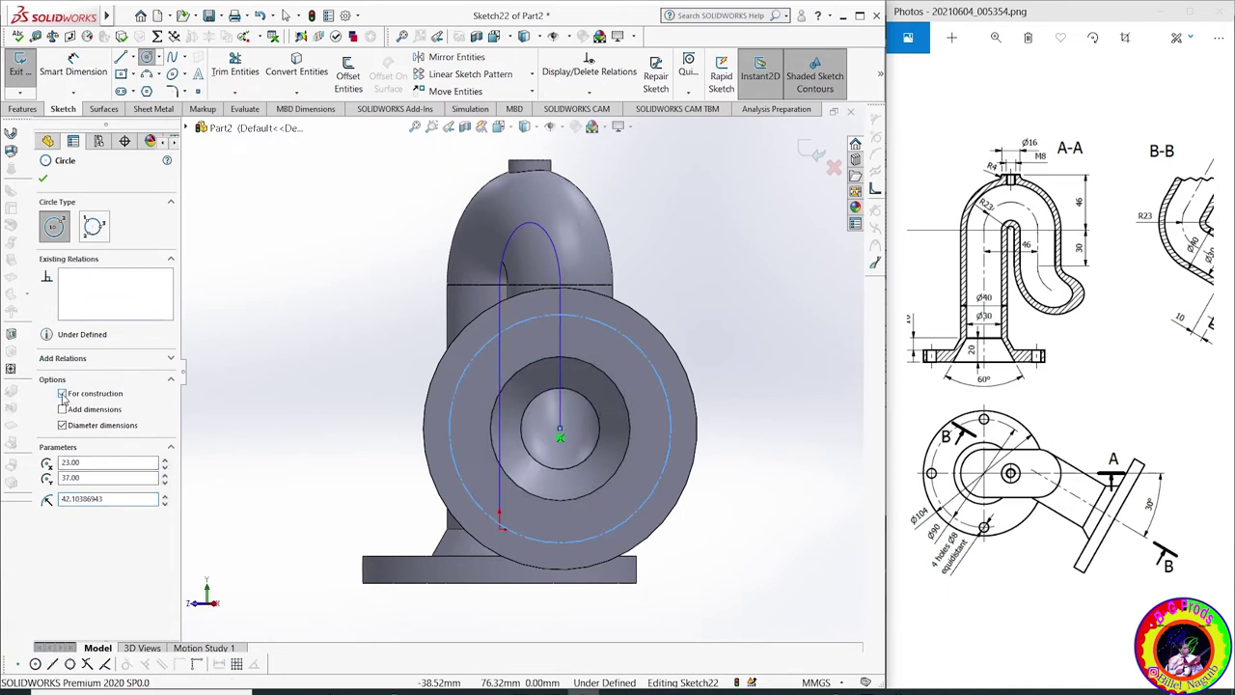
pyautogui.click(1114, 361)
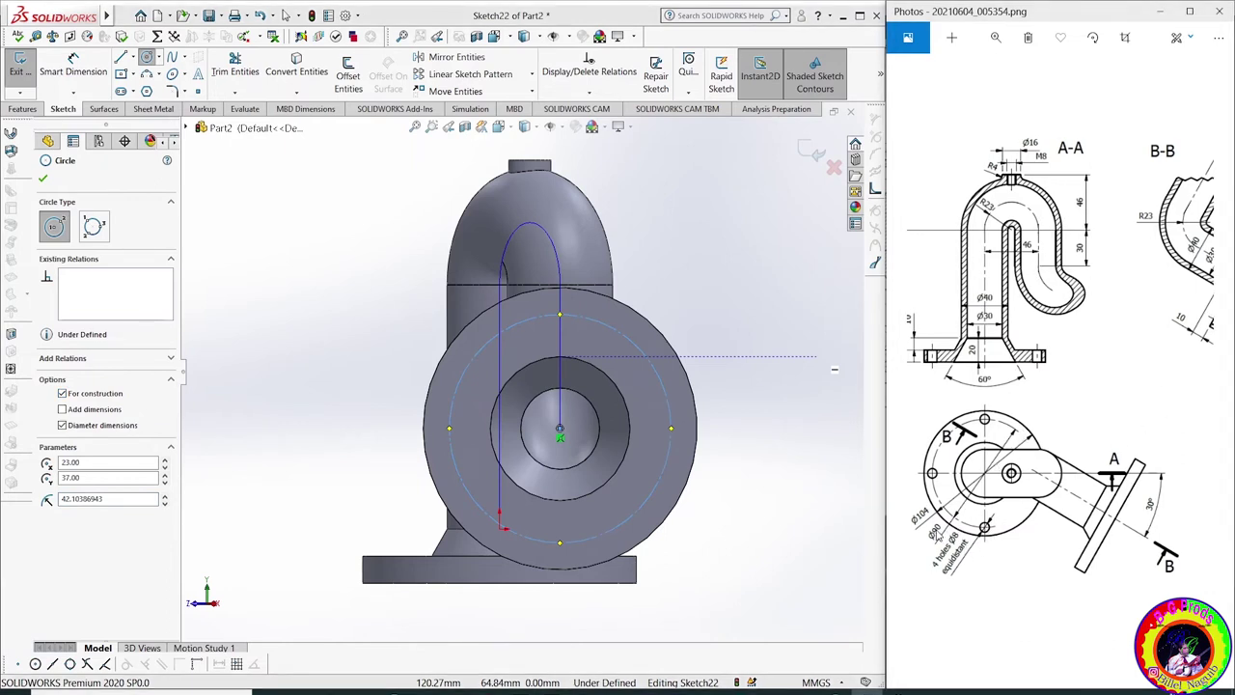
pyautogui.click(72, 65)
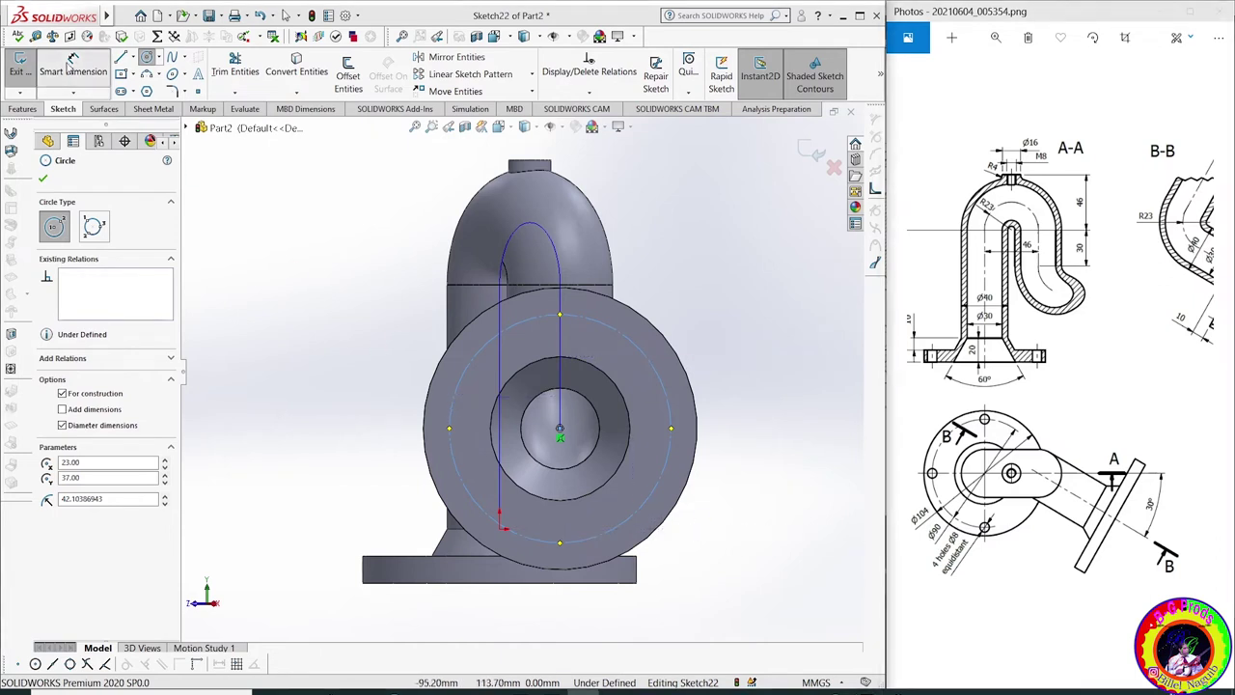
# Give the construction bolt circle a Ø90 dimension, fully defining Sketch22
pyautogui.click(556, 319)
pyautogui.click(542, 147)
pyautogui.write('90')
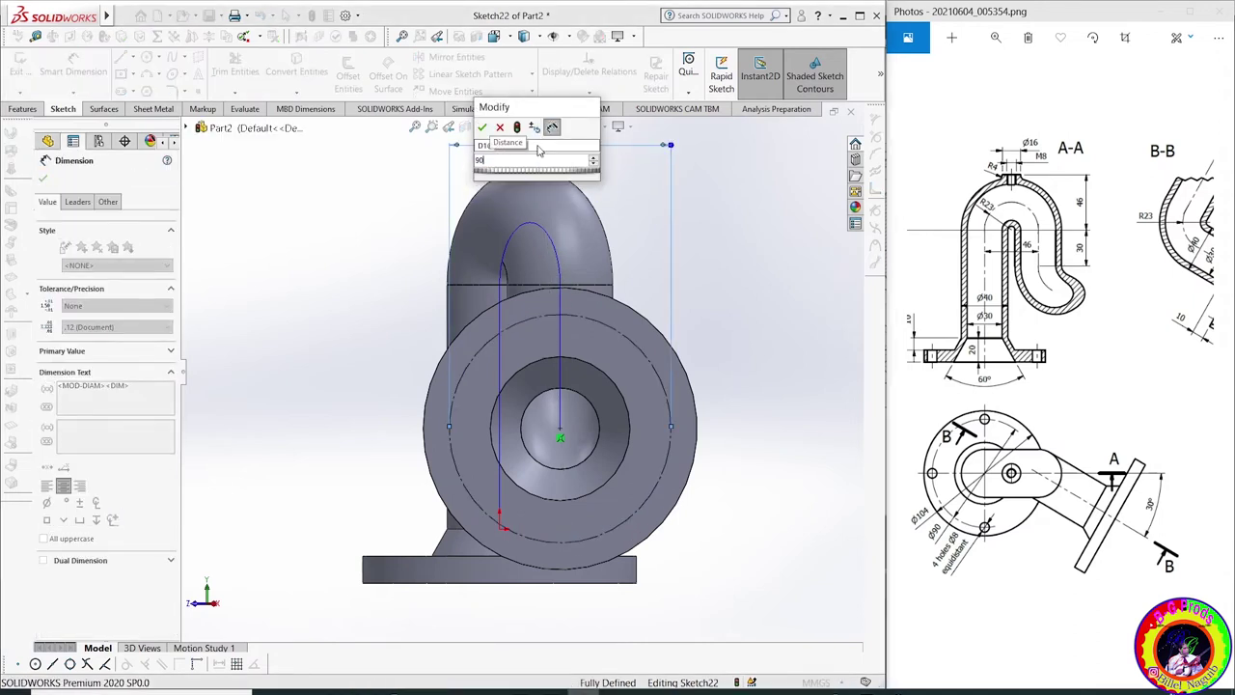
pyautogui.press('Return')
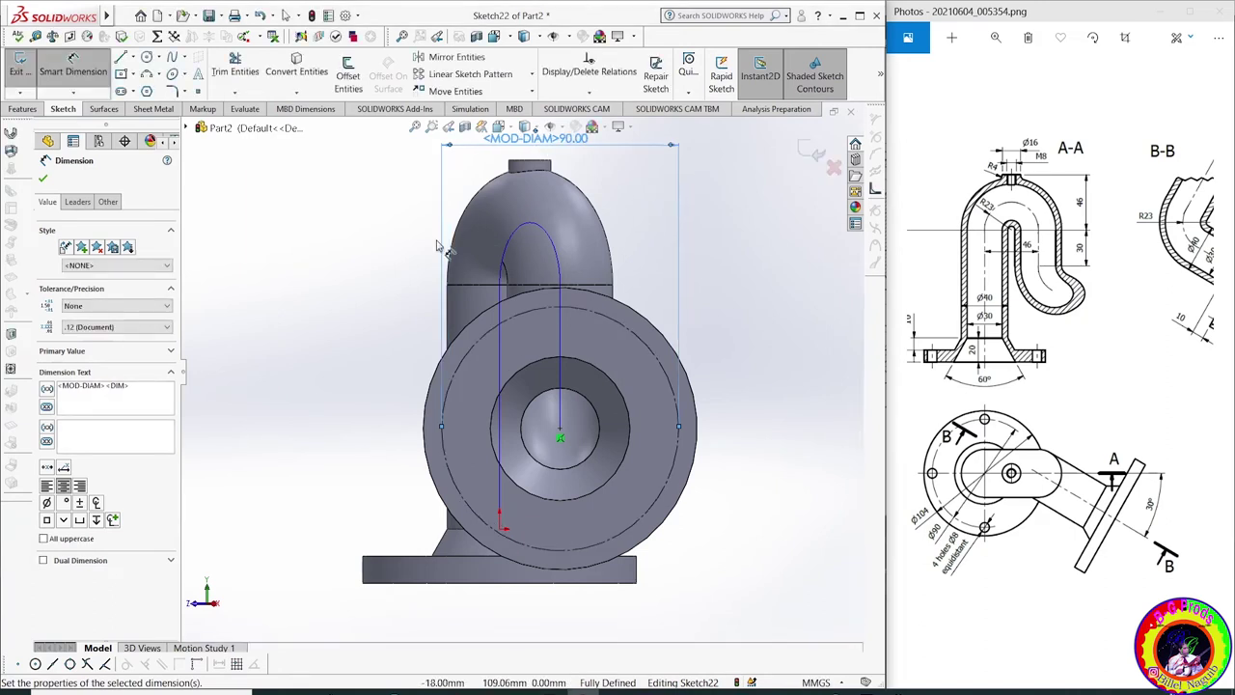
pyautogui.click(147, 57)
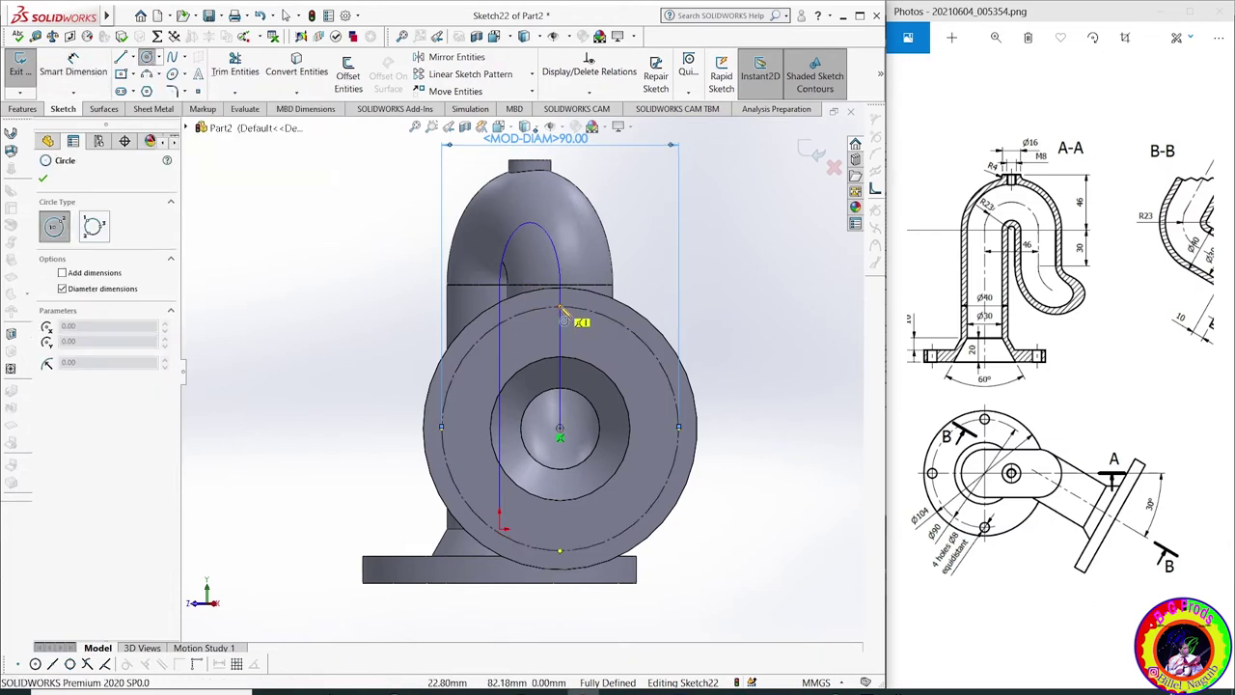
# Draw a small hole circle on top of the bolt circle and dimension it Ø8
pyautogui.click(559, 307)
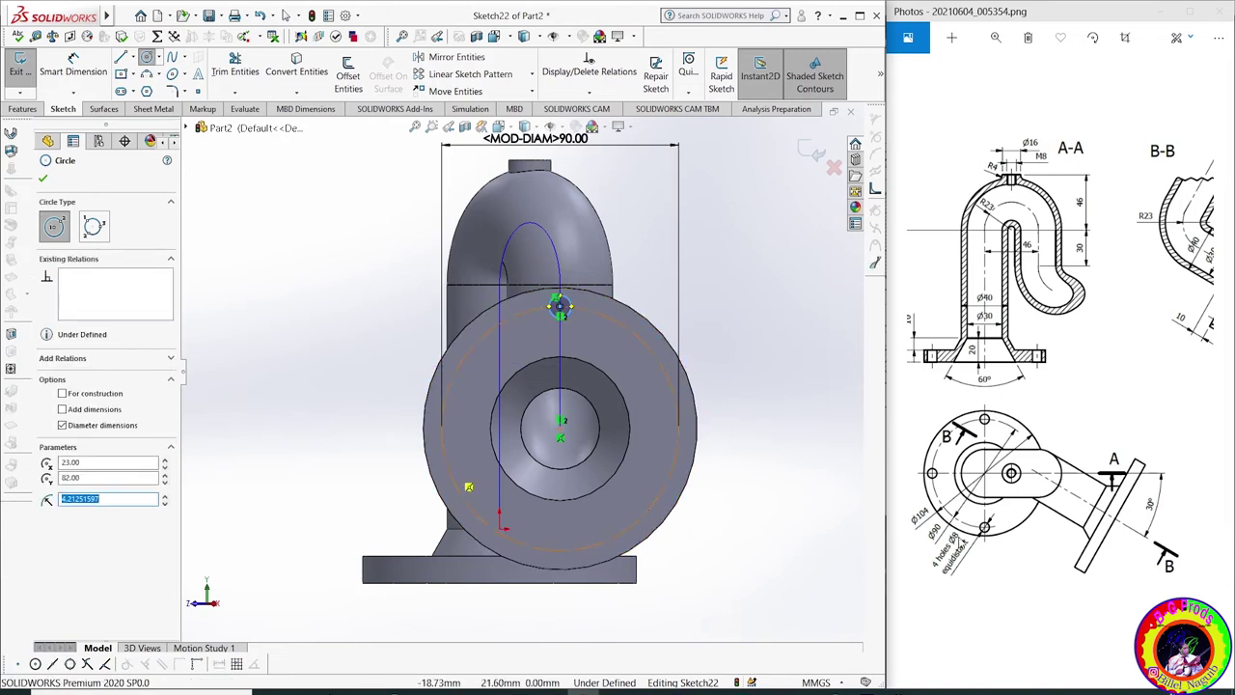
pyautogui.click(464, 329)
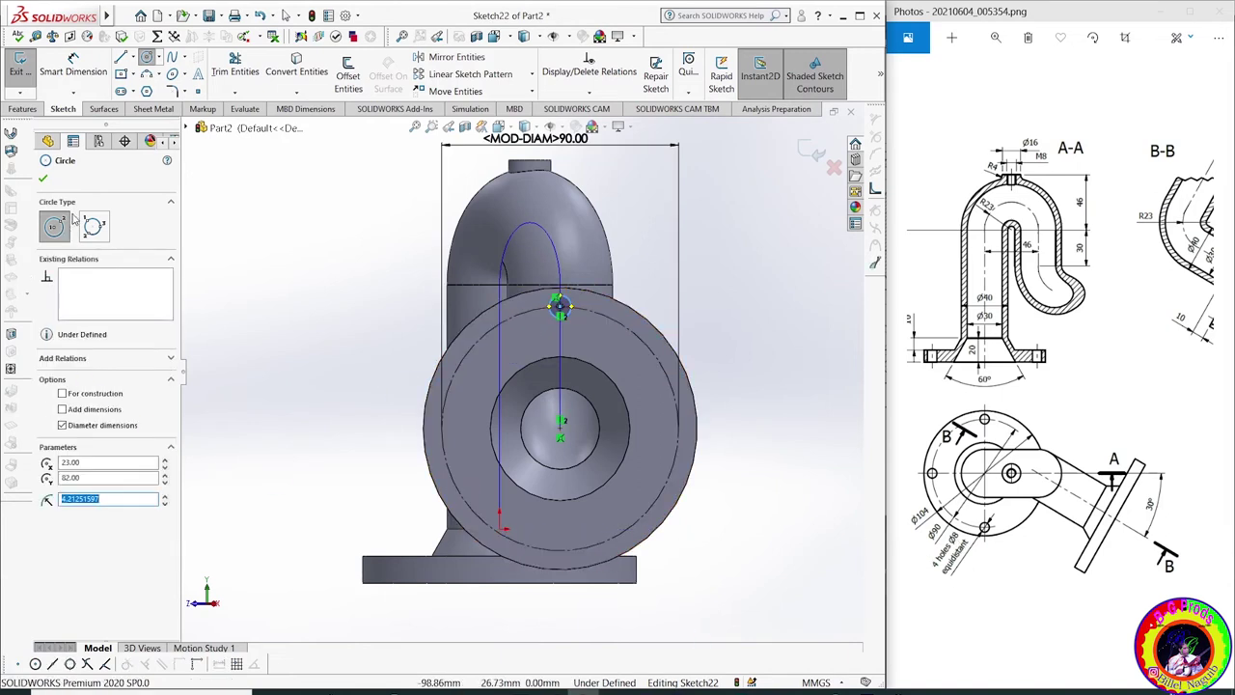
pyautogui.click(87, 72)
pyautogui.click(569, 307)
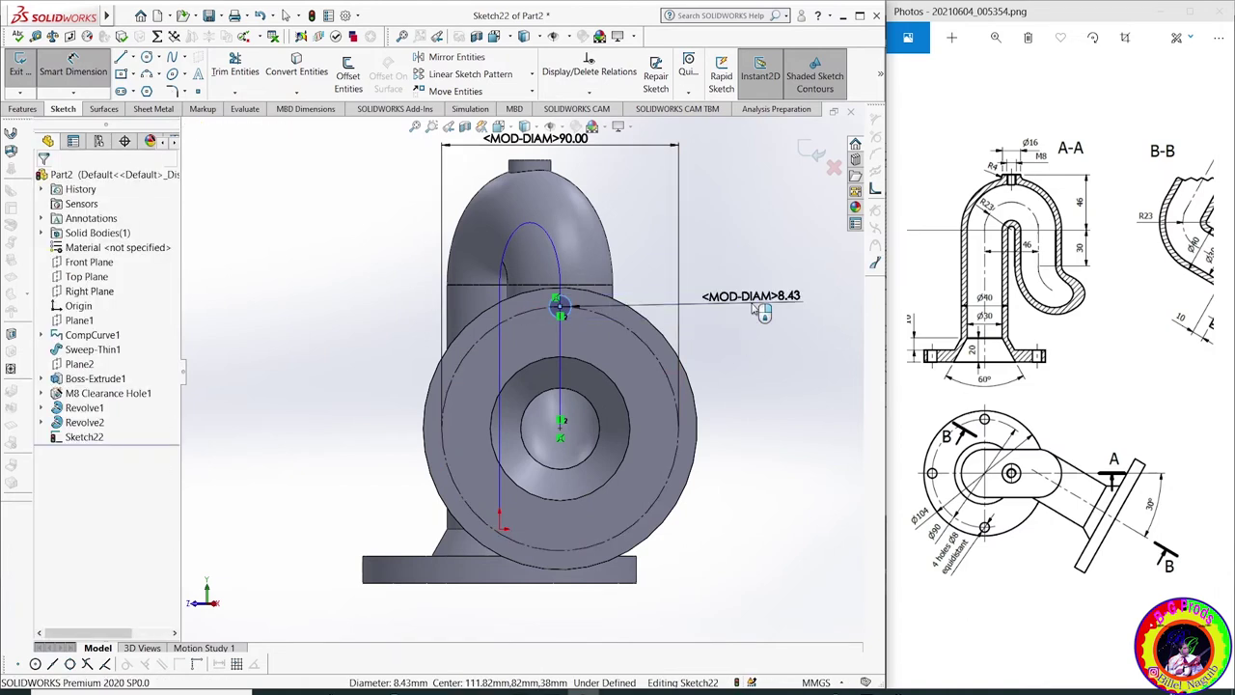
pyautogui.click(761, 310)
pyautogui.write('8')
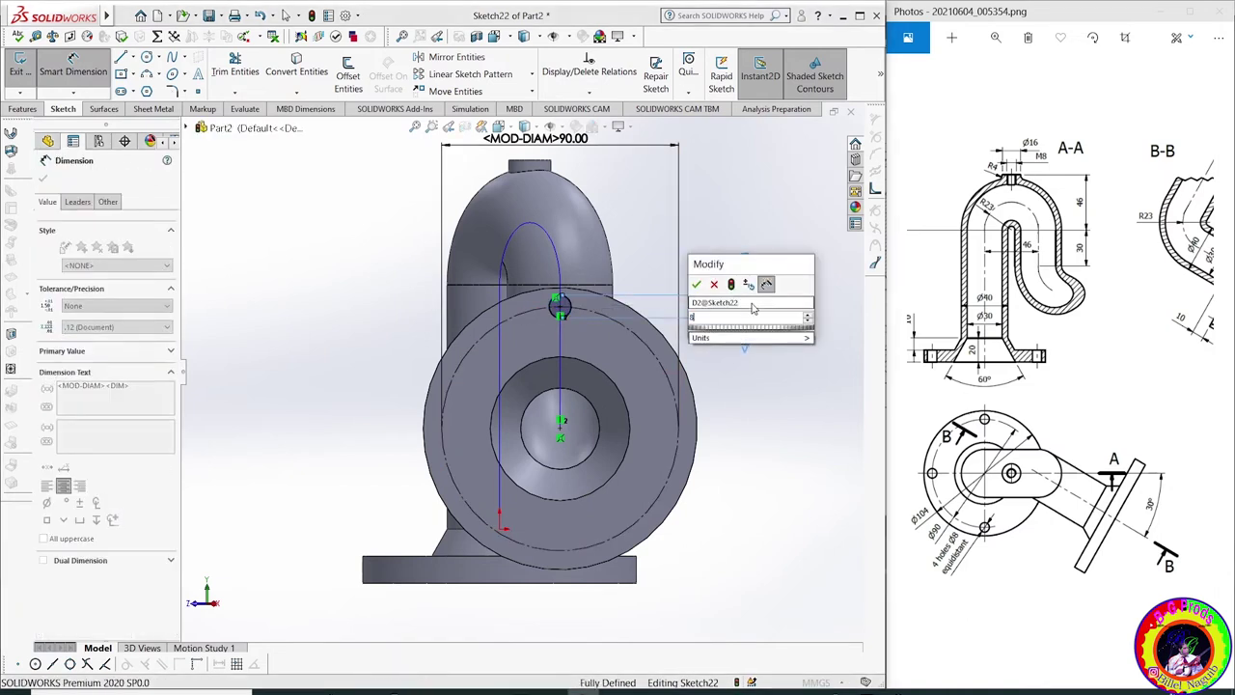
pyautogui.press('Escape')
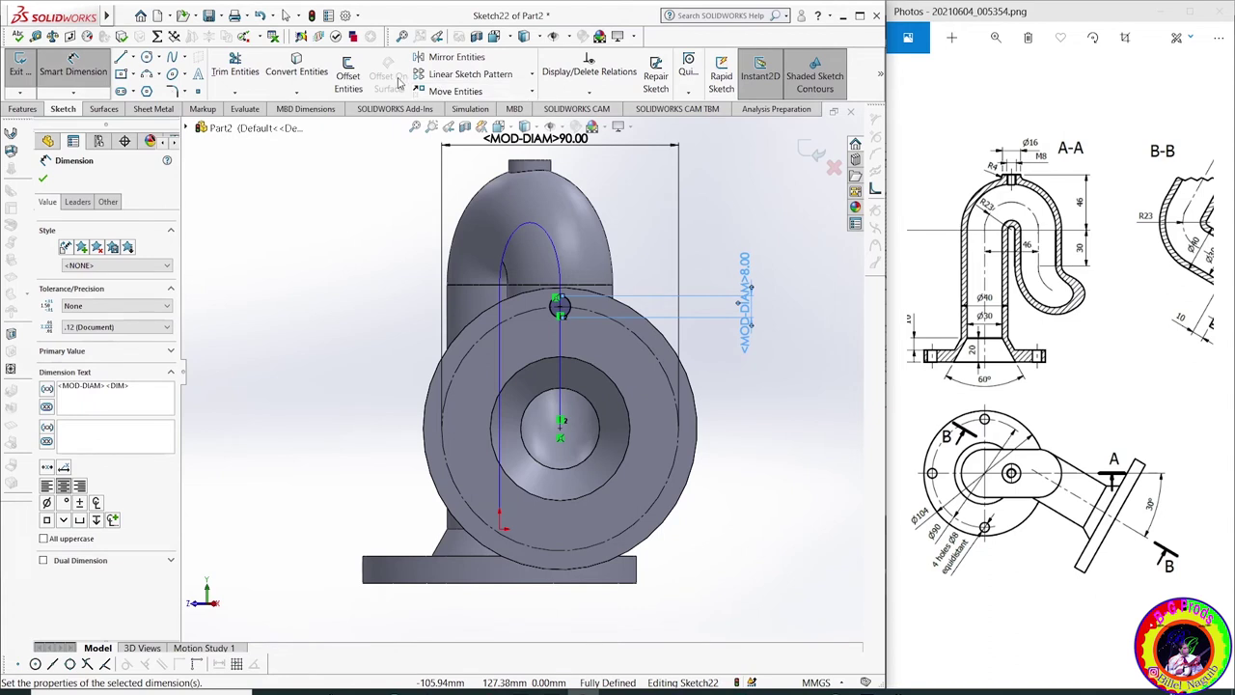
pyautogui.click(531, 74)
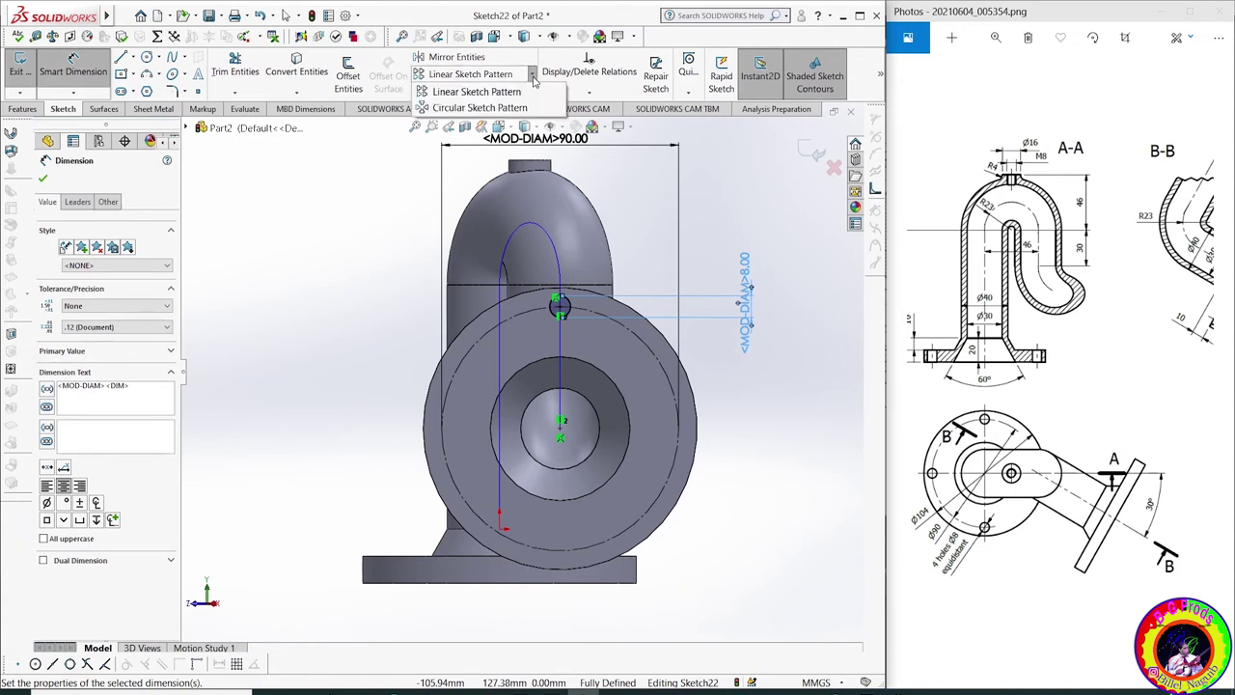
# Circular-pattern the Ø8 hole into 4 instances around the bore centre
pyautogui.click(472, 108)
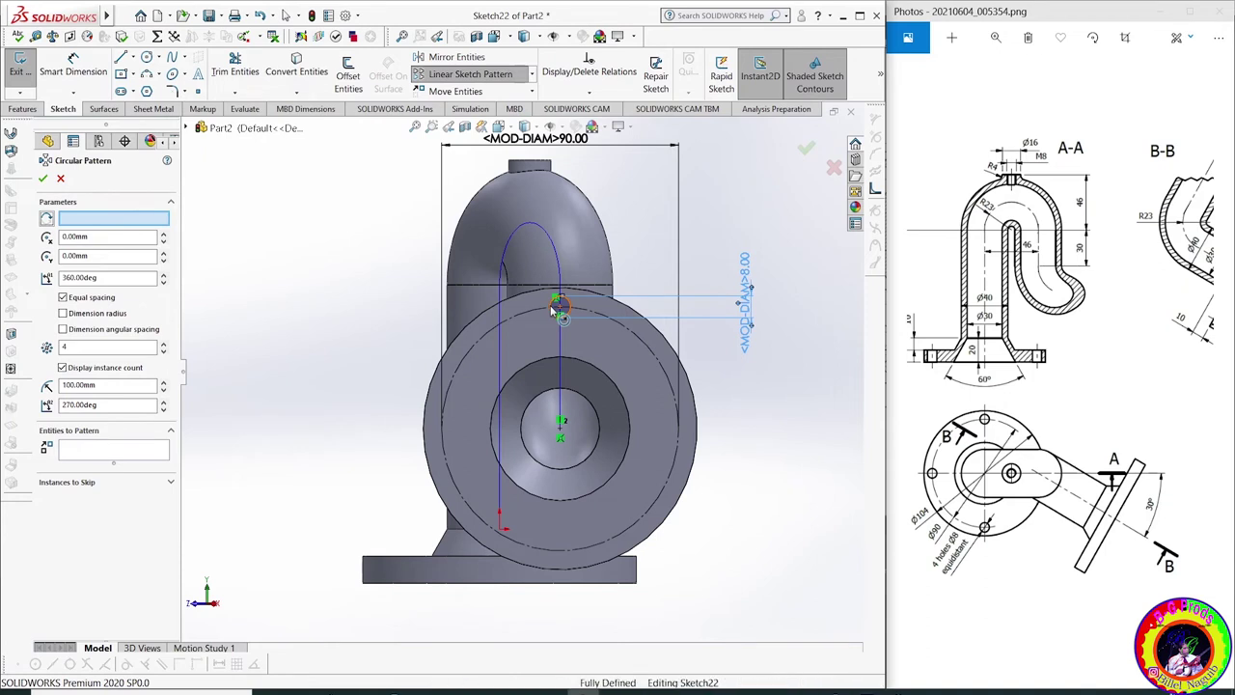
pyautogui.click(555, 307)
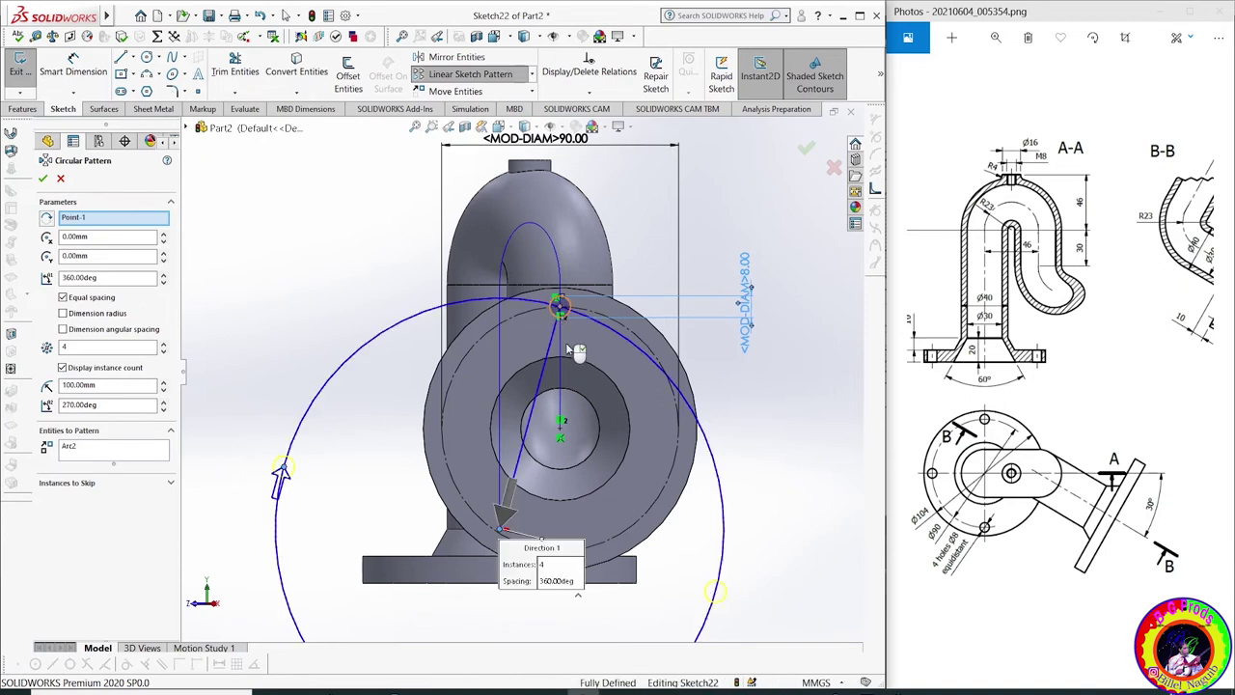
pyautogui.click(80, 219)
pyautogui.press('Delete')
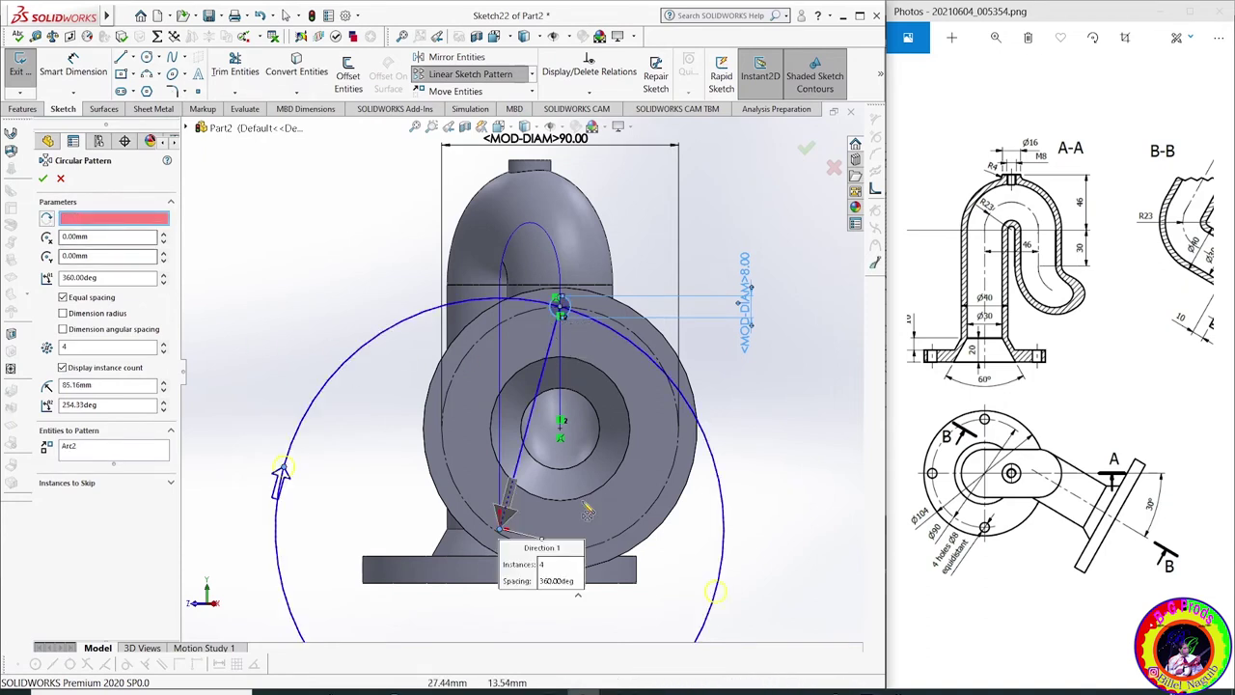
pyautogui.click(560, 430)
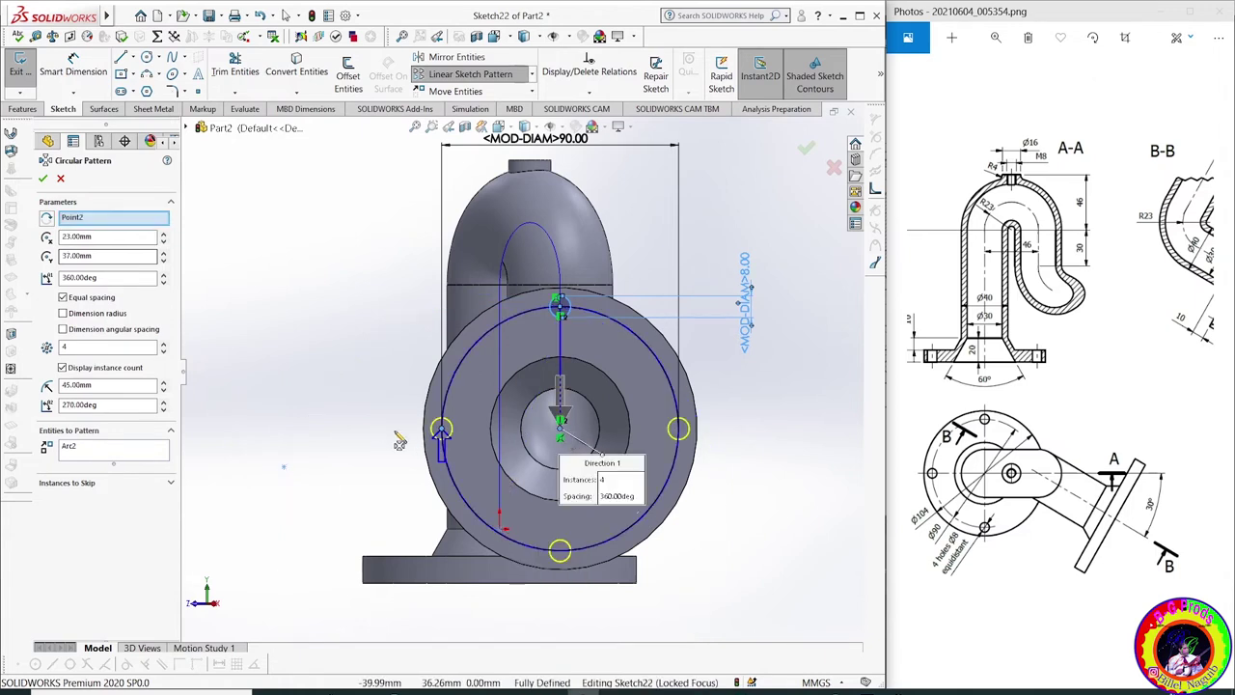
pyautogui.click(43, 179)
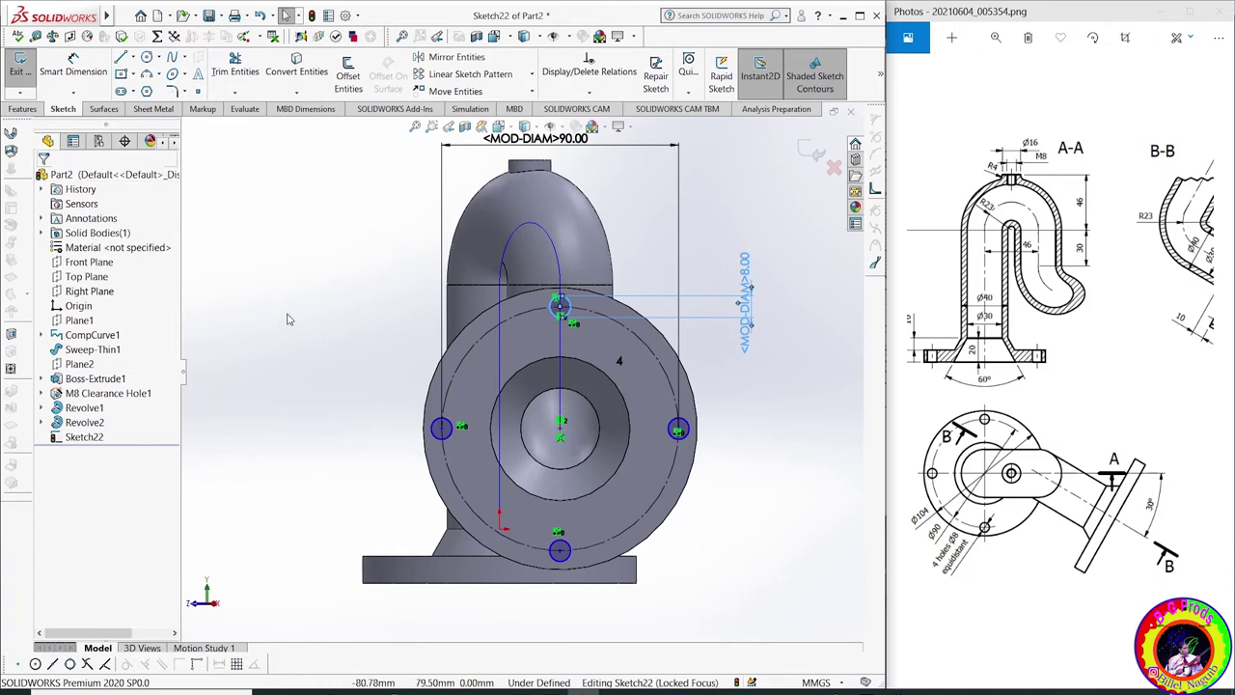
# Align the hole centres with the bore centre using horizontal and vertical relations
pyautogui.scroll(-1, 421, 363)
pyautogui.scroll(-3, 421, 364)
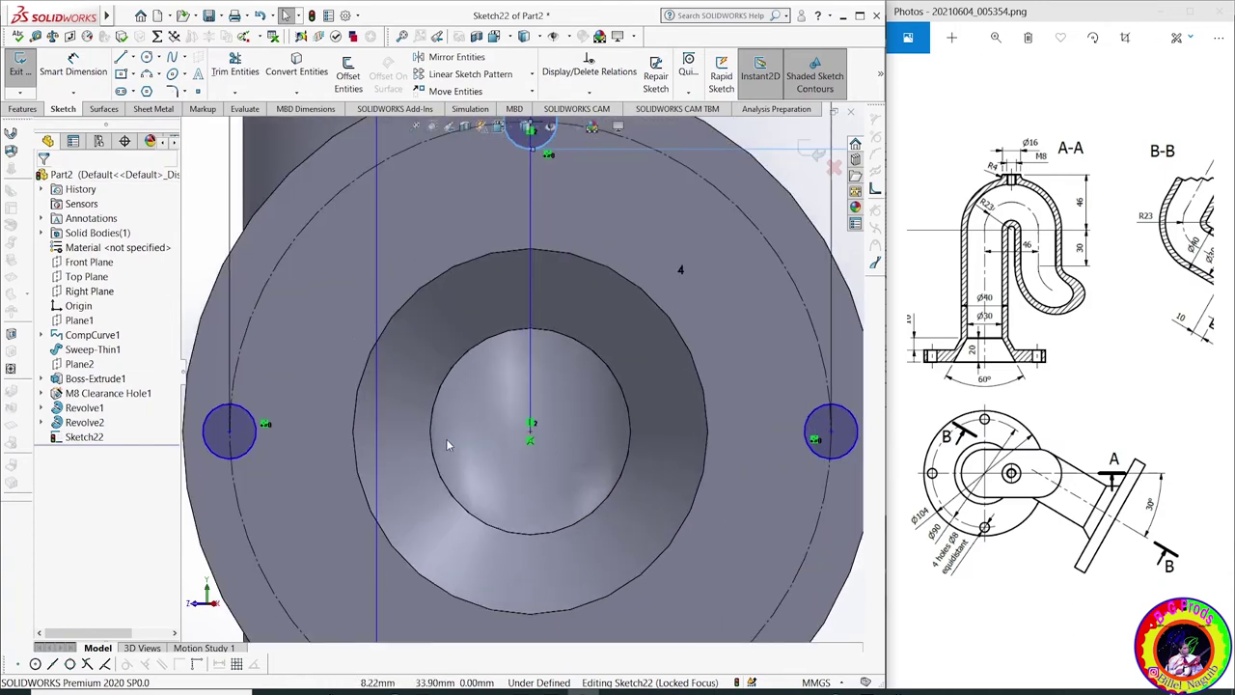
pyautogui.scroll(2, 446, 438)
pyautogui.scroll(1, 272, 311)
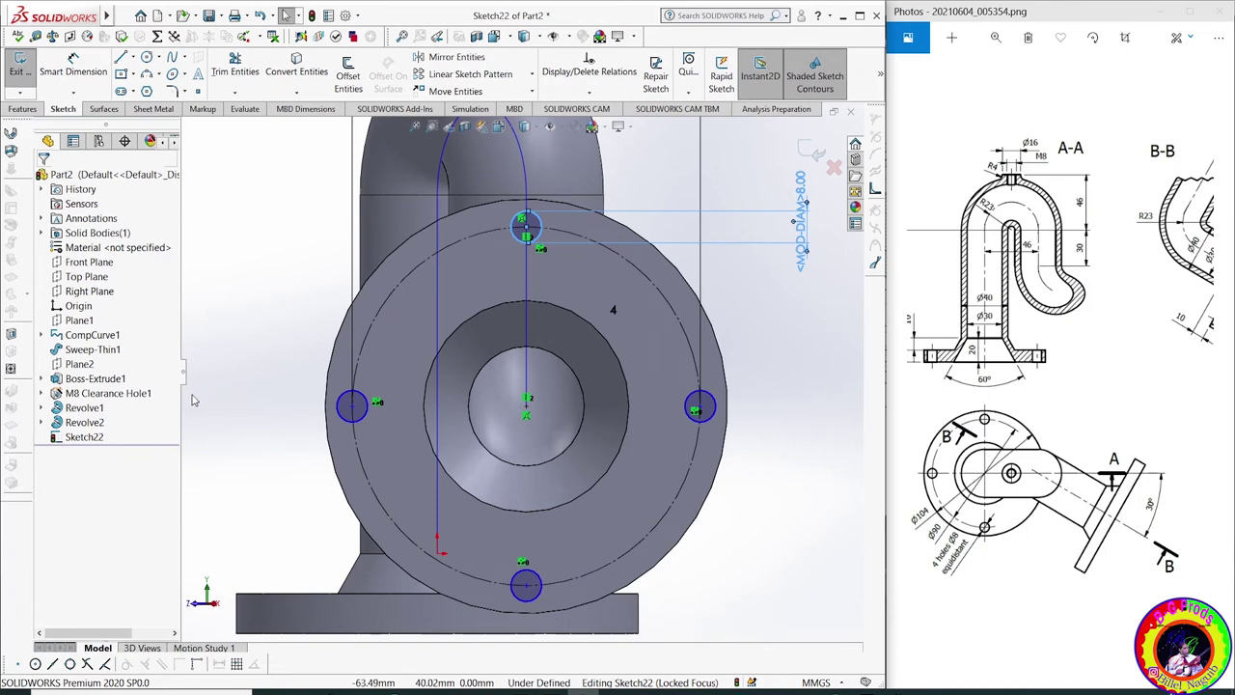
pyautogui.click(526, 405)
pyautogui.keyDown('ctrl'); pyautogui.click(354, 448); pyautogui.keyUp('ctrl')
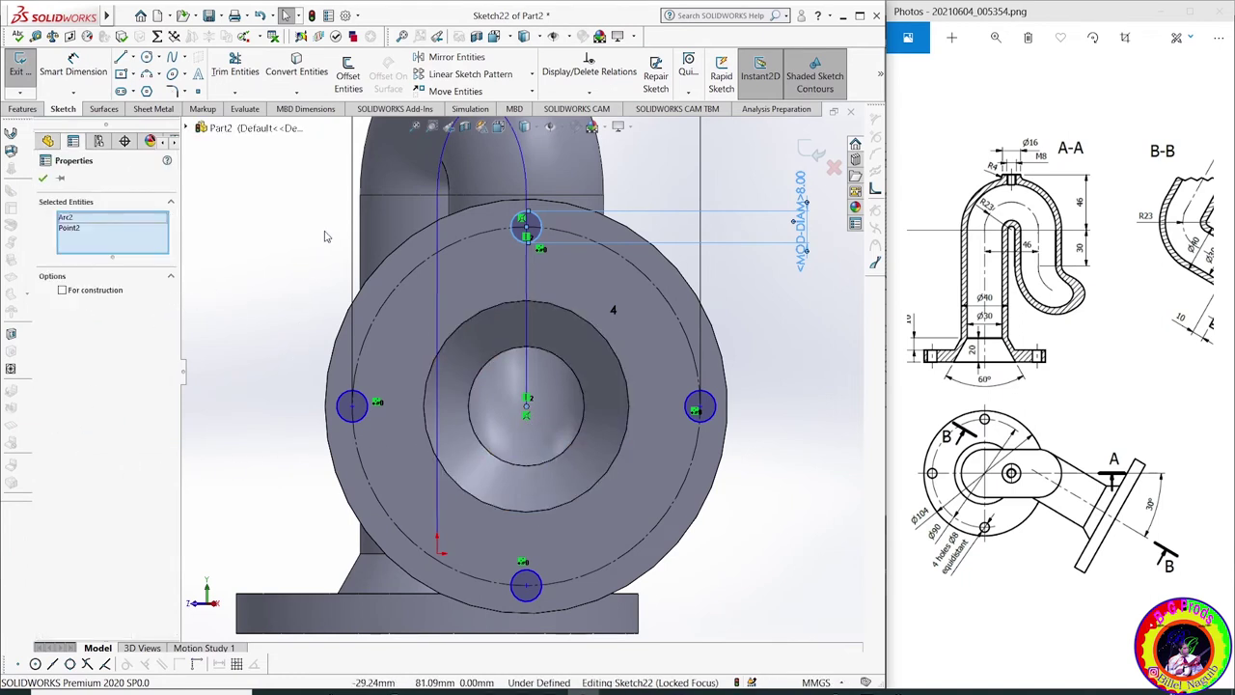
pyautogui.click(40, 177)
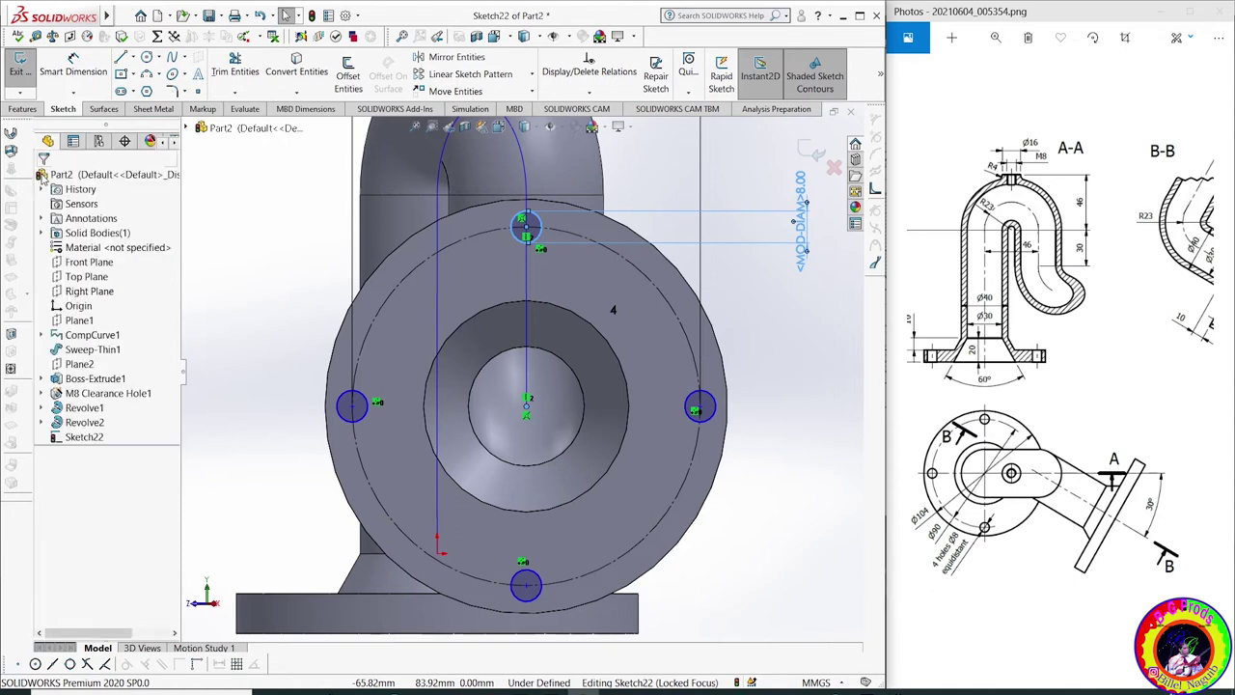
pyautogui.click(352, 407)
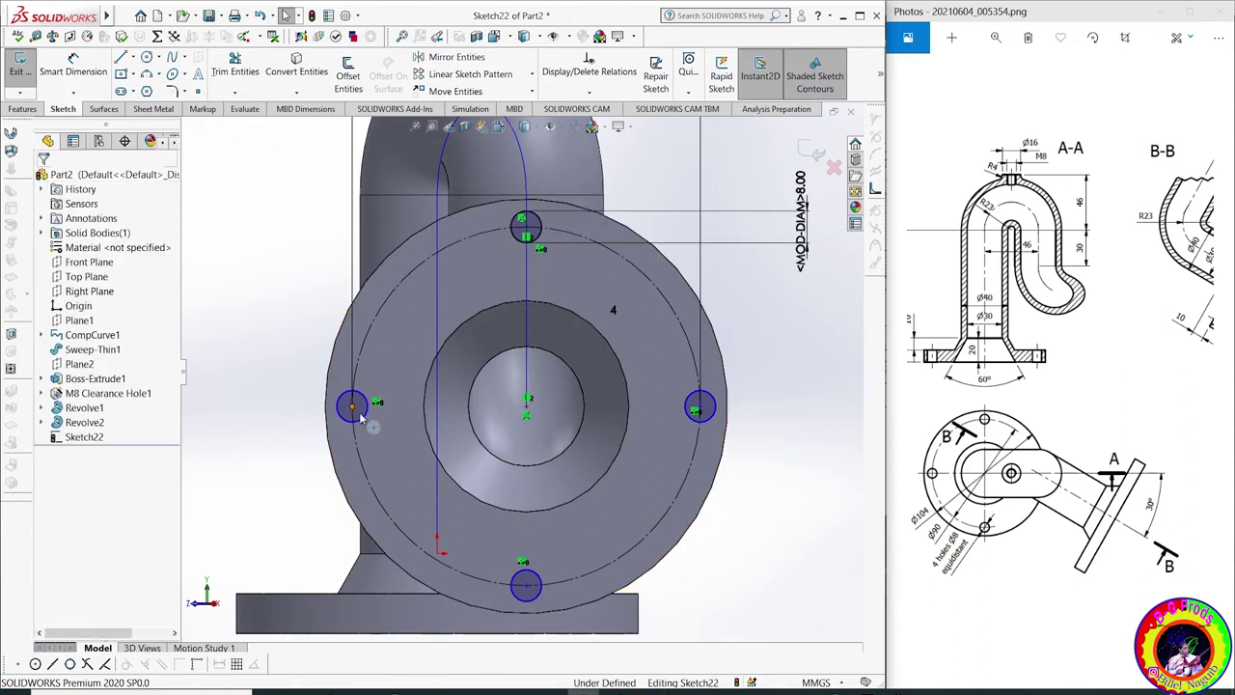
pyautogui.click(526, 407)
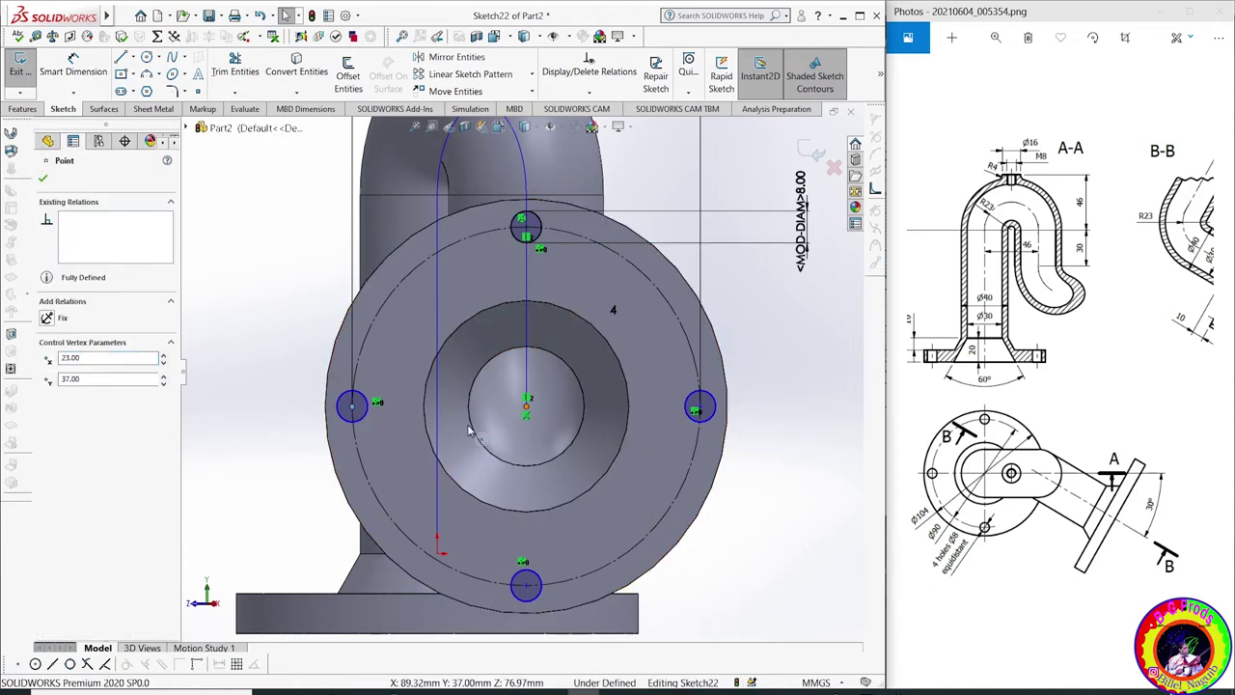
pyautogui.click(47, 392)
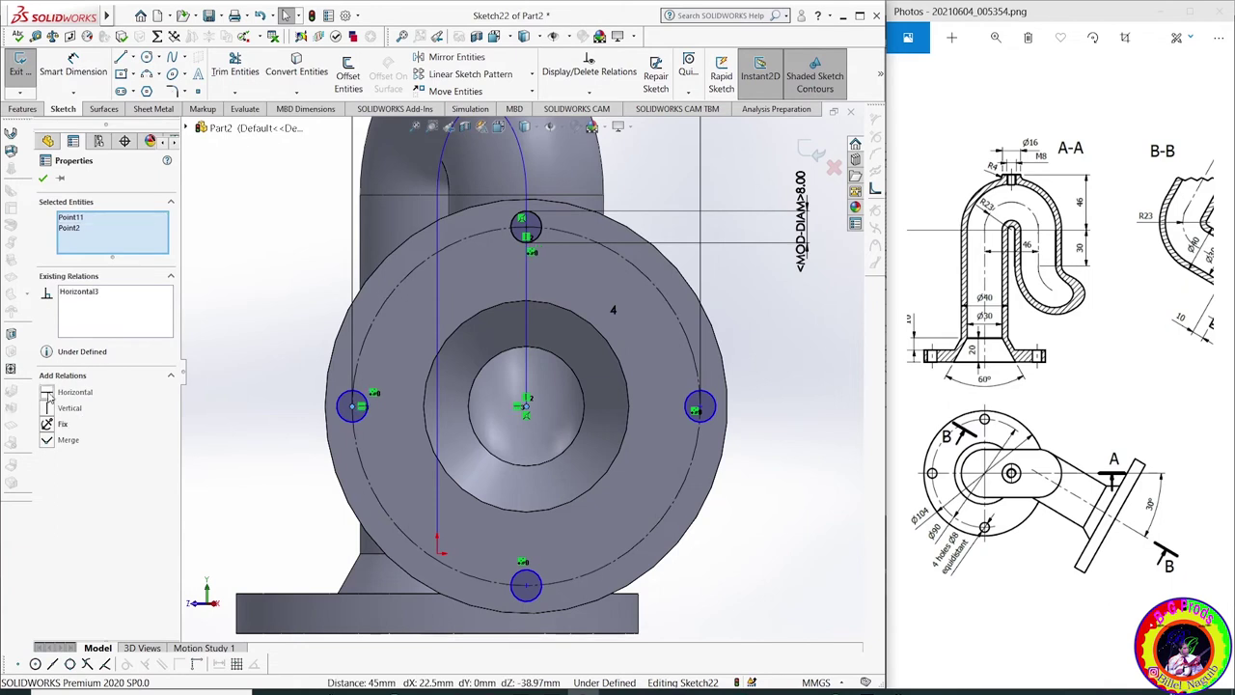
pyautogui.click(253, 346)
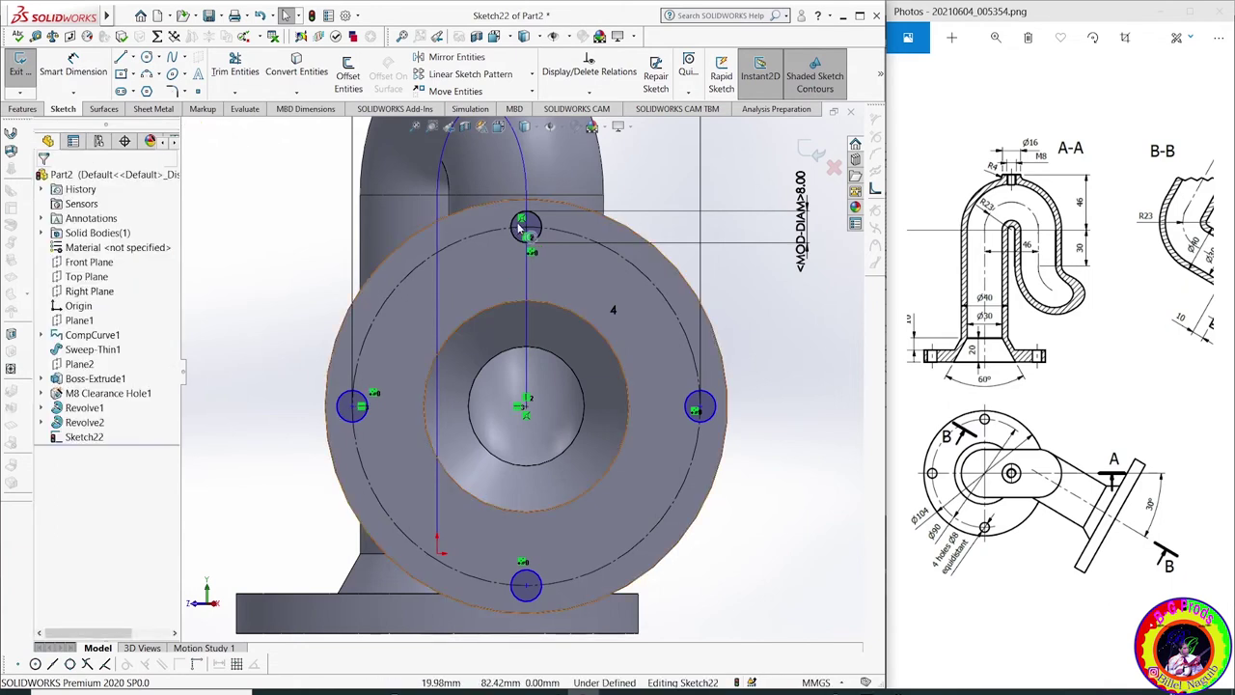
pyautogui.click(516, 263)
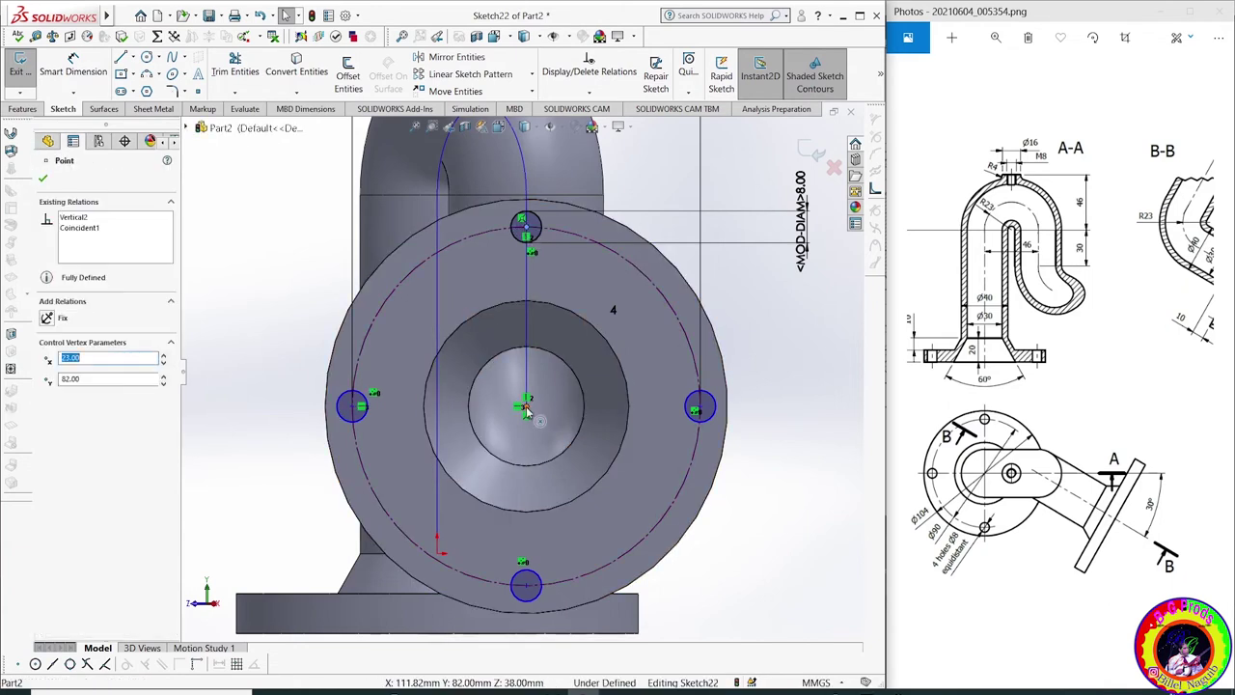
pyautogui.keyDown('ctrl'); pyautogui.click(522, 406); pyautogui.keyUp('ctrl')
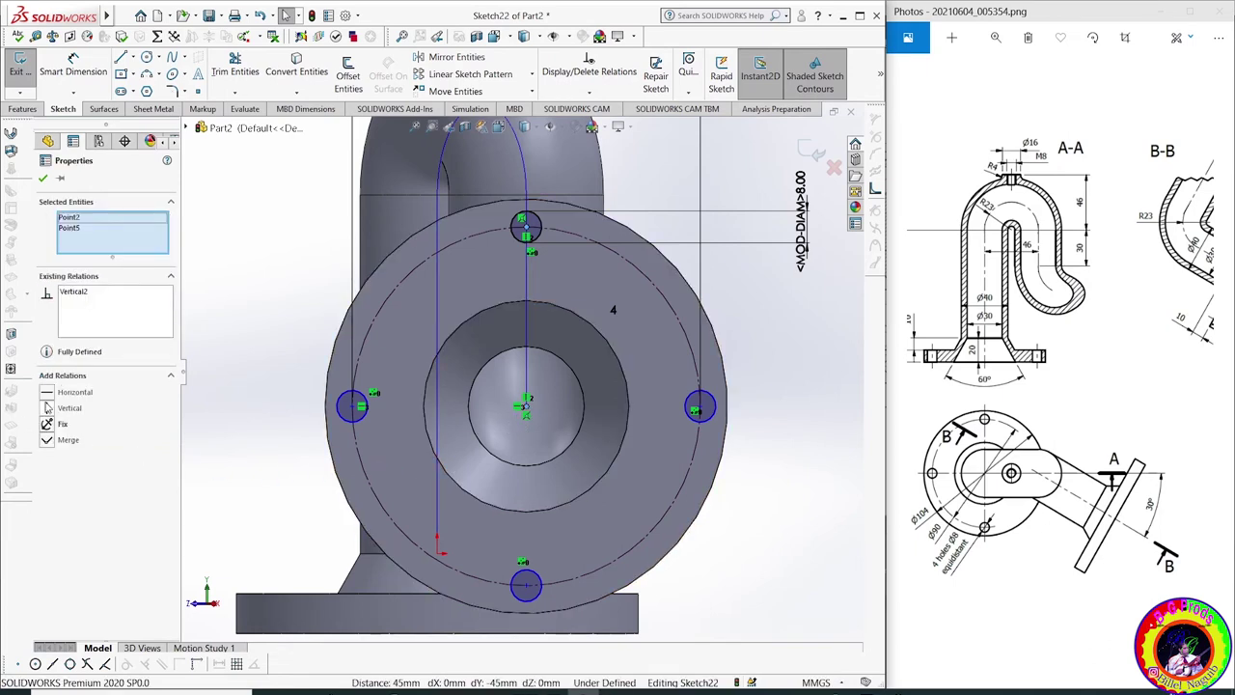
pyautogui.click(205, 333)
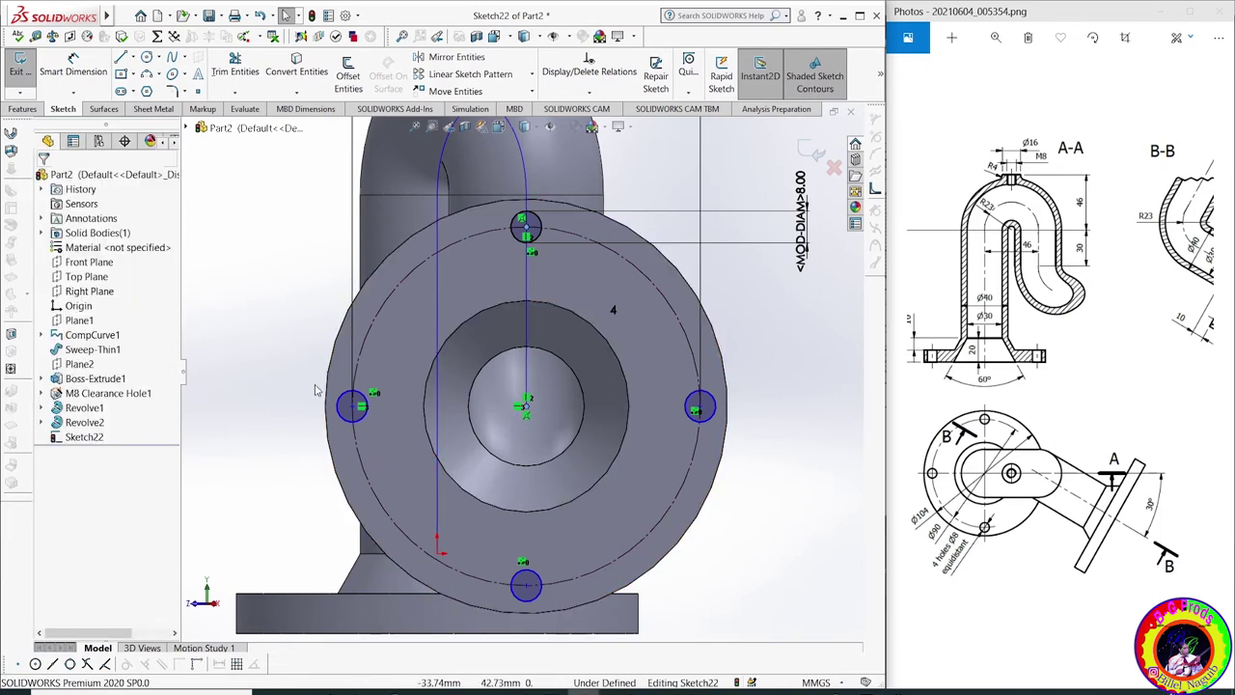
pyautogui.scroll(-3, 268, 383)
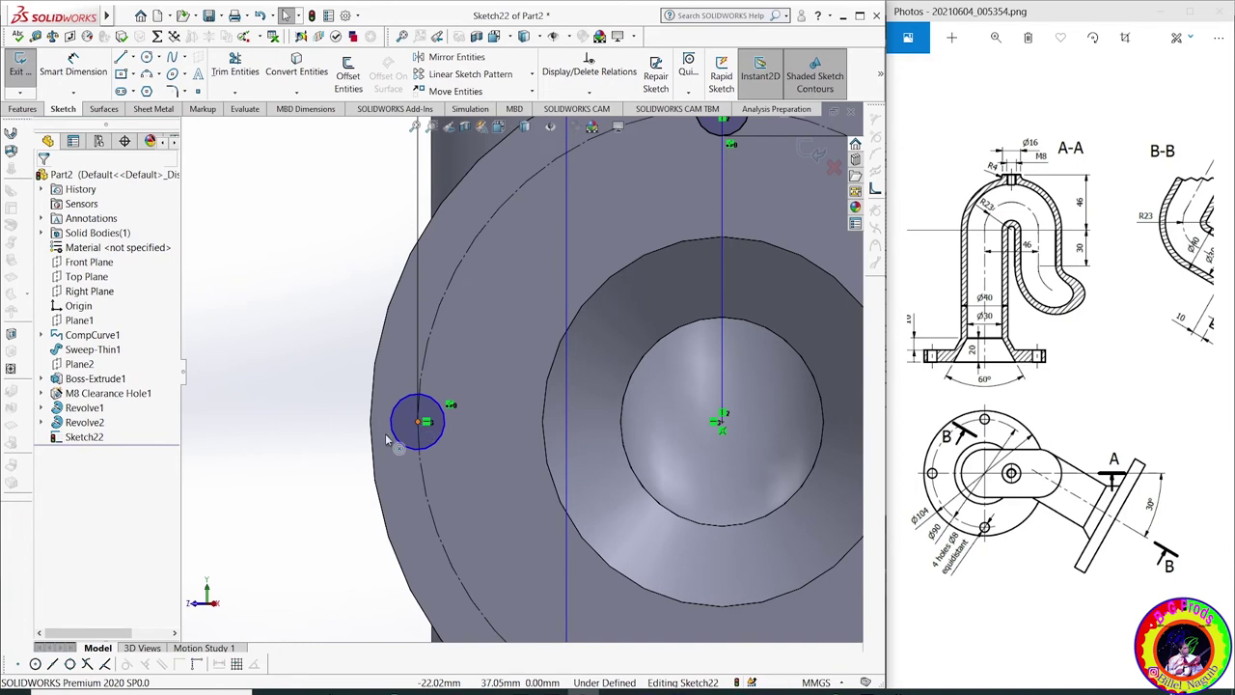
# Make the left hole centre coincident with the dashed pitch circle
pyautogui.click(417, 422)
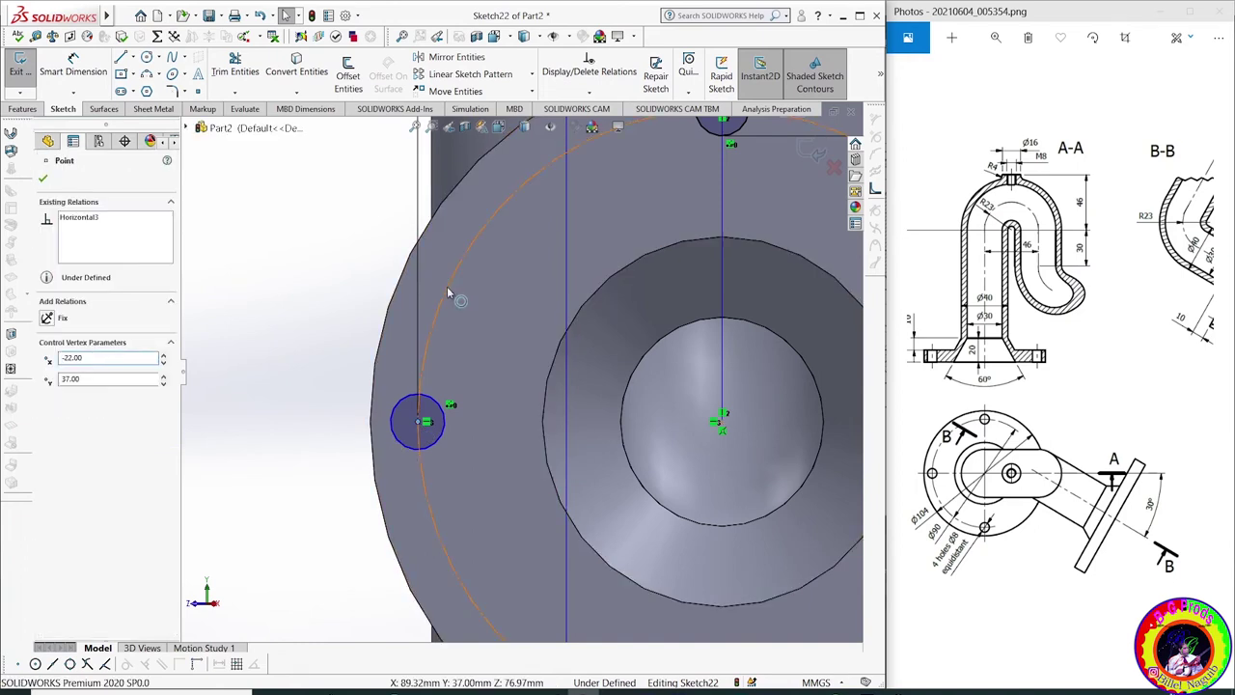
pyautogui.keyDown('ctrl'); pyautogui.click(446, 289); pyautogui.keyUp('ctrl')
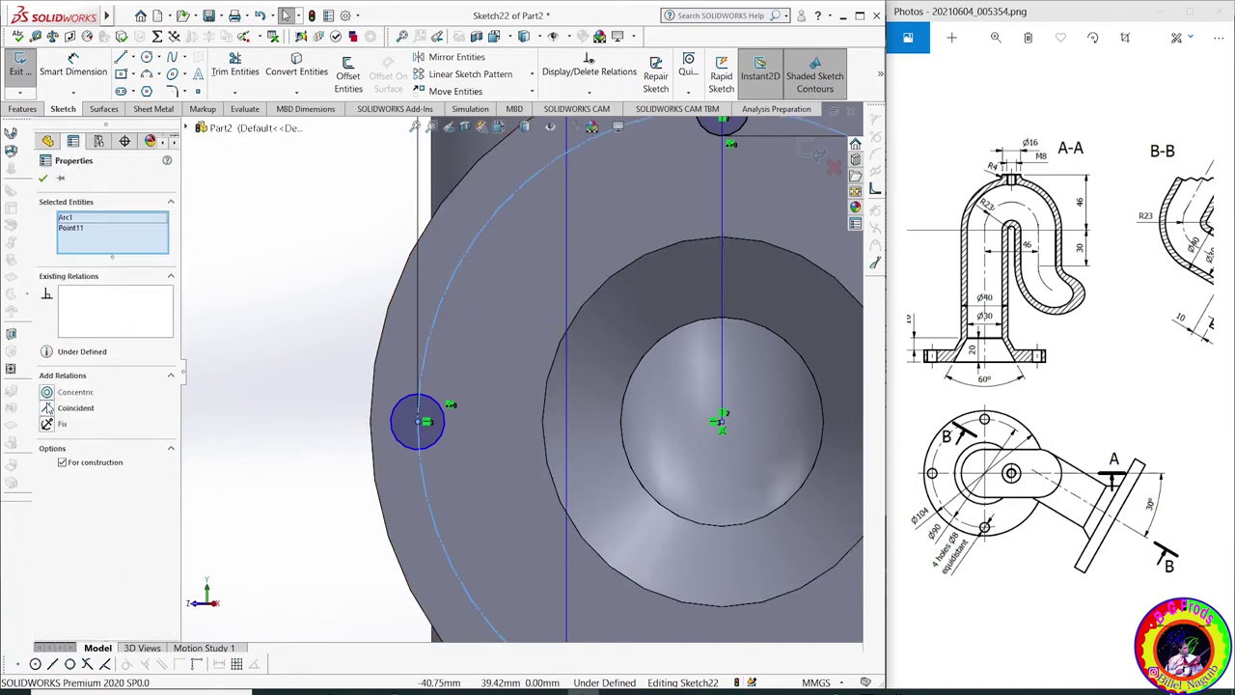
pyautogui.click(58, 407)
pyautogui.scroll(3, 490, 372)
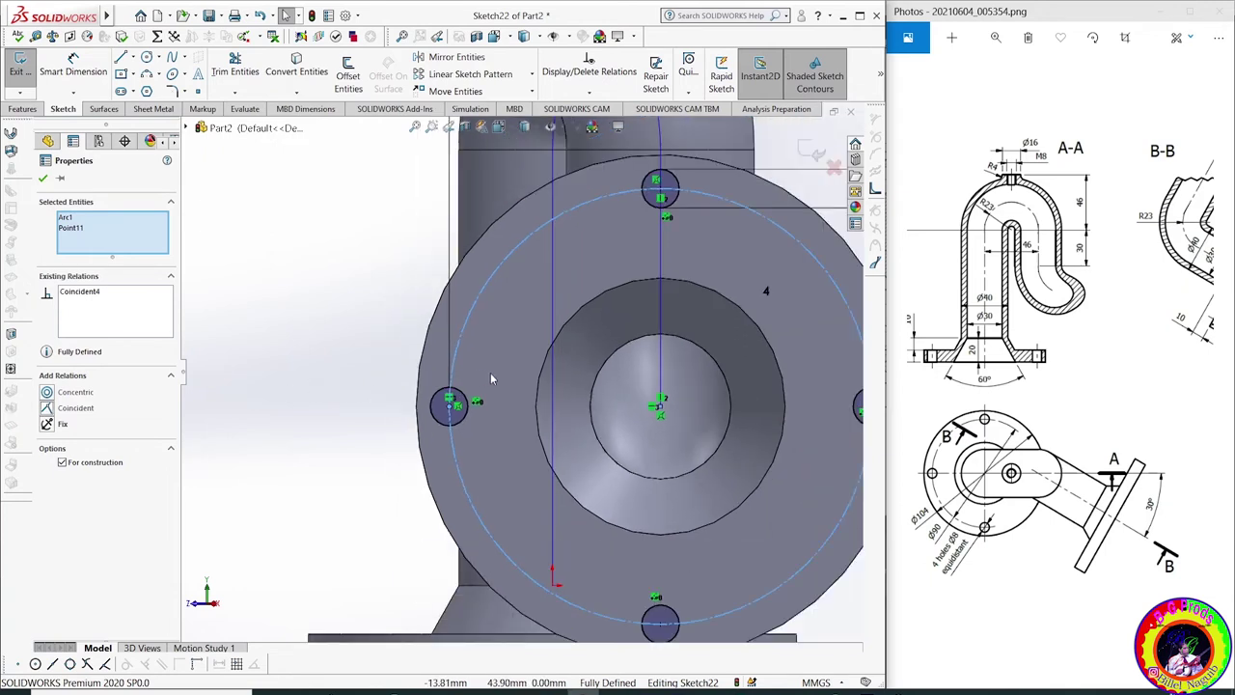
pyautogui.scroll(3, 490, 372)
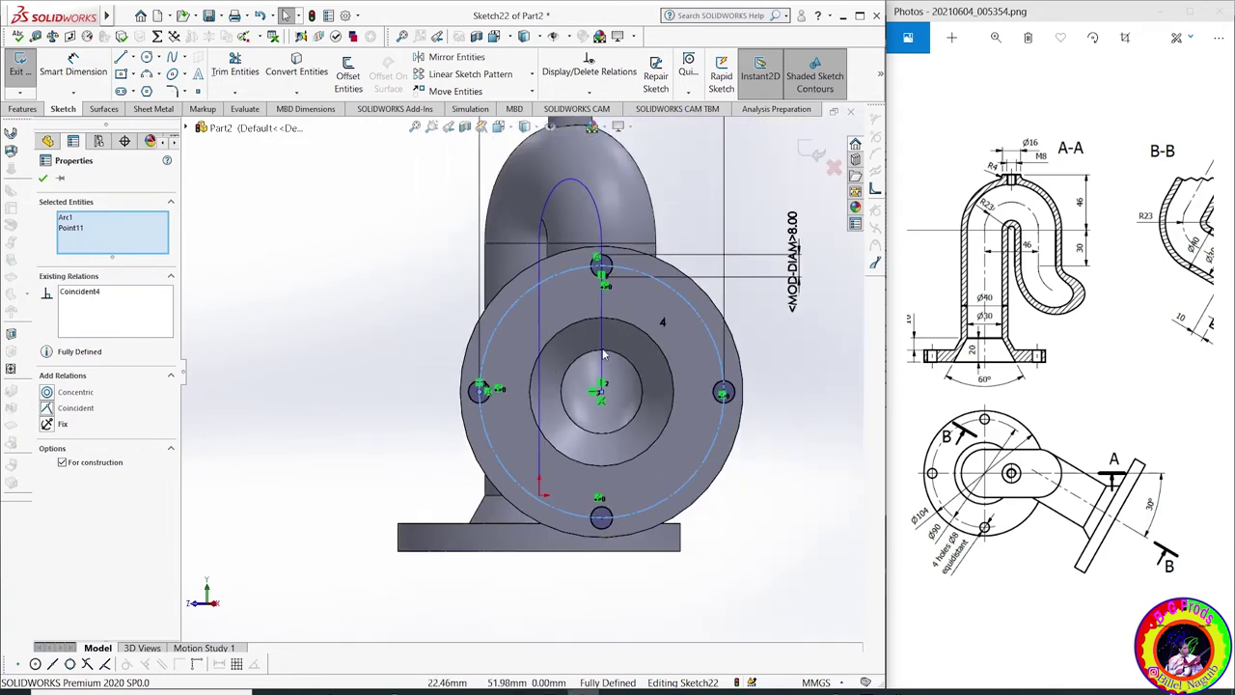
# Extrude-cut the four bolt holes 10 mm blind through the flange
pyautogui.click(21, 110)
pyautogui.click(222, 76)
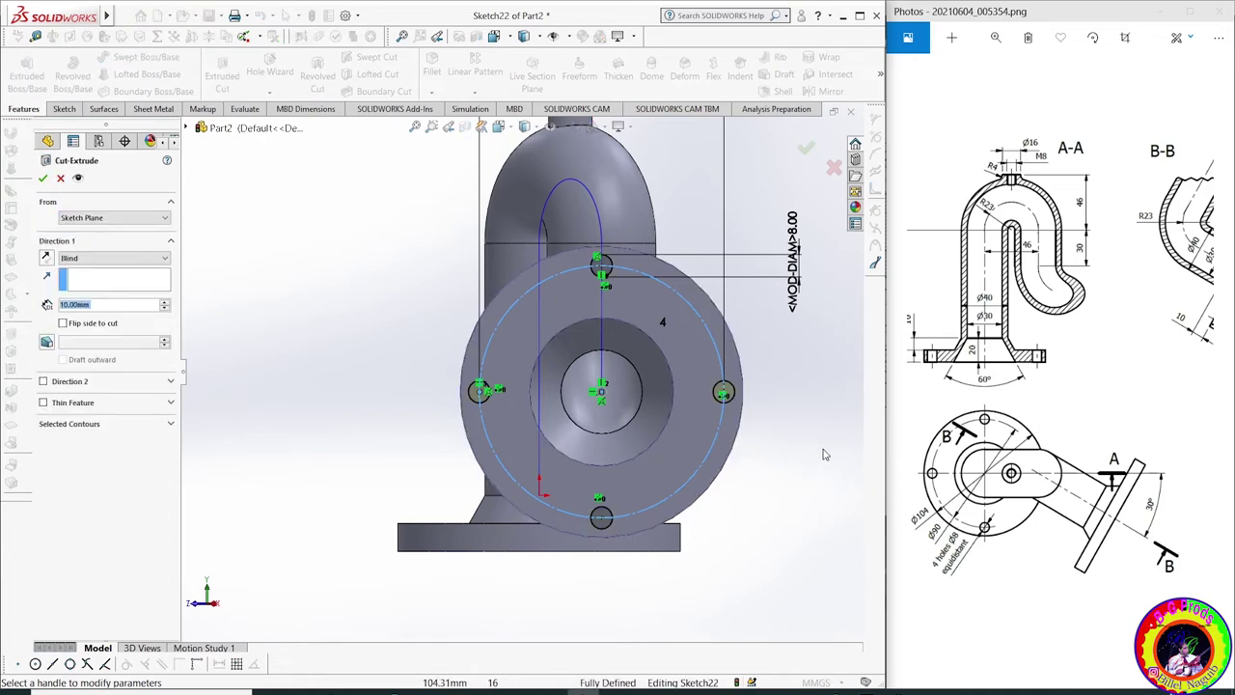
pyautogui.moveTo(813, 464)
pyautogui.mouseDown(button='middle')
pyautogui.moveTo(661, 582)
pyautogui.moveTo(698, 577)
pyautogui.mouseUp(button='middle')
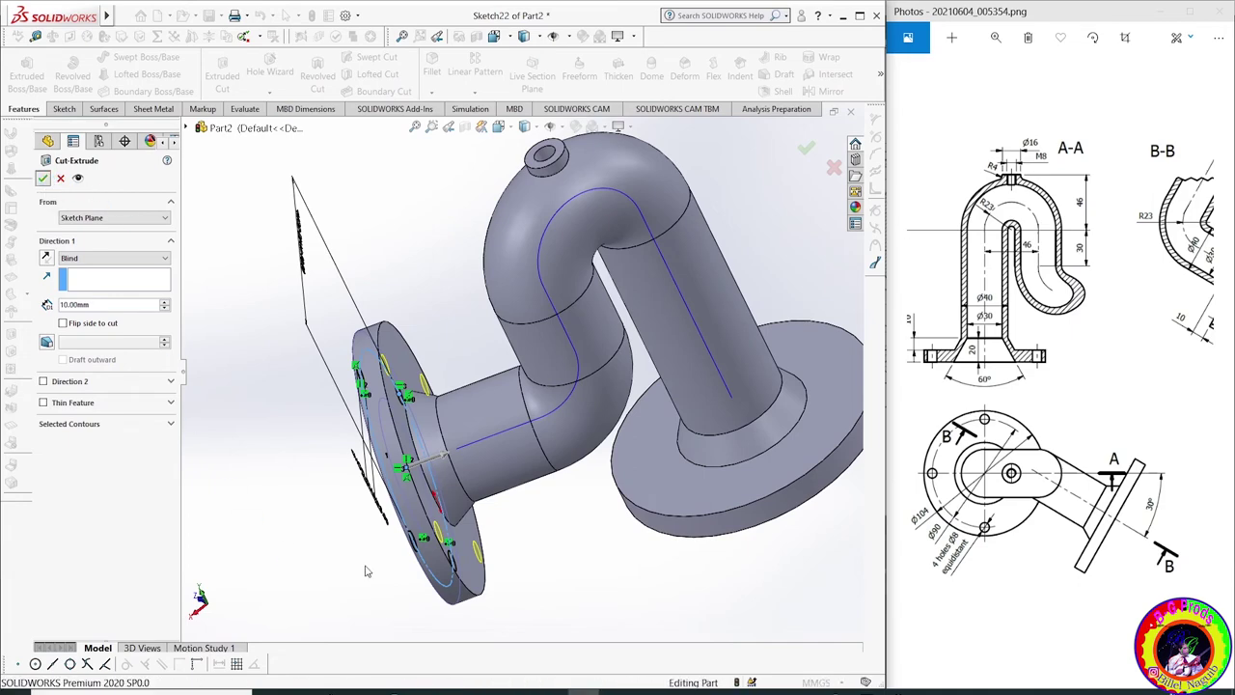
pyautogui.press('Return')
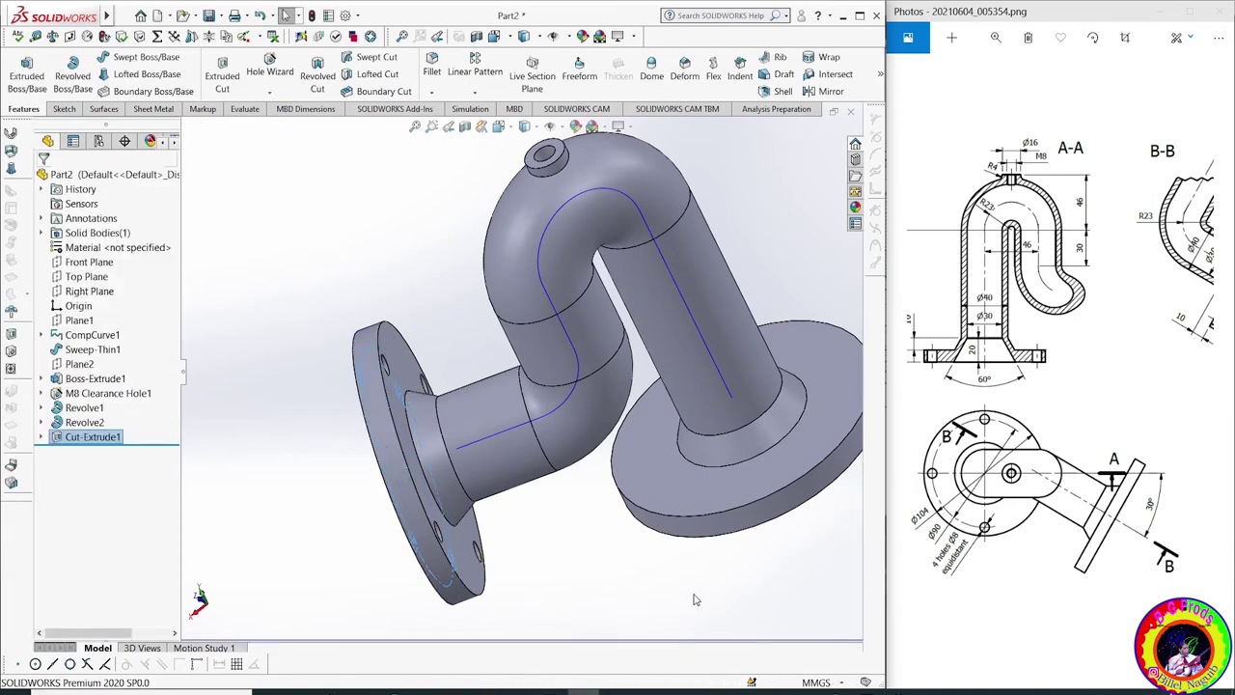
# Open Sketch23 on the second flange's outer face and view it Normal To
pyautogui.moveTo(705, 559)
pyautogui.mouseDown(button='middle')
pyautogui.moveTo(758, 552)
pyautogui.moveTo(746, 420)
pyautogui.mouseUp(button='middle')
pyautogui.scroll(-3, 758, 552)
pyautogui.scroll(3, 755, 554)
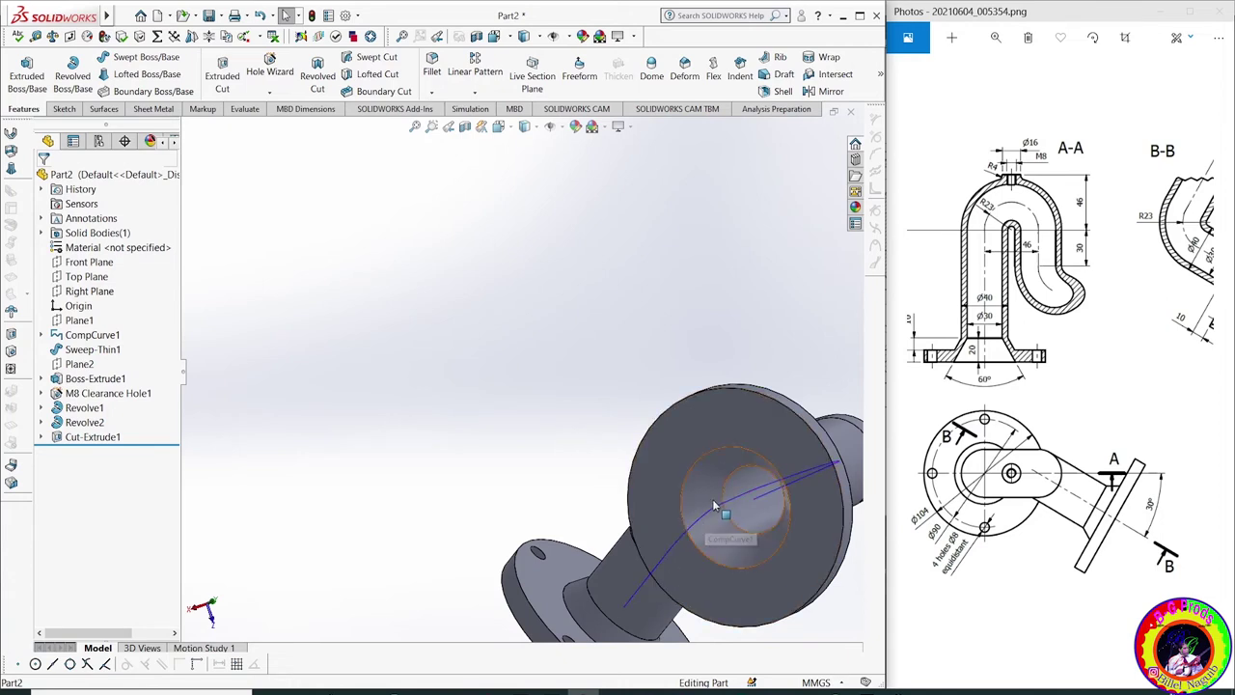
pyautogui.click(710, 517)
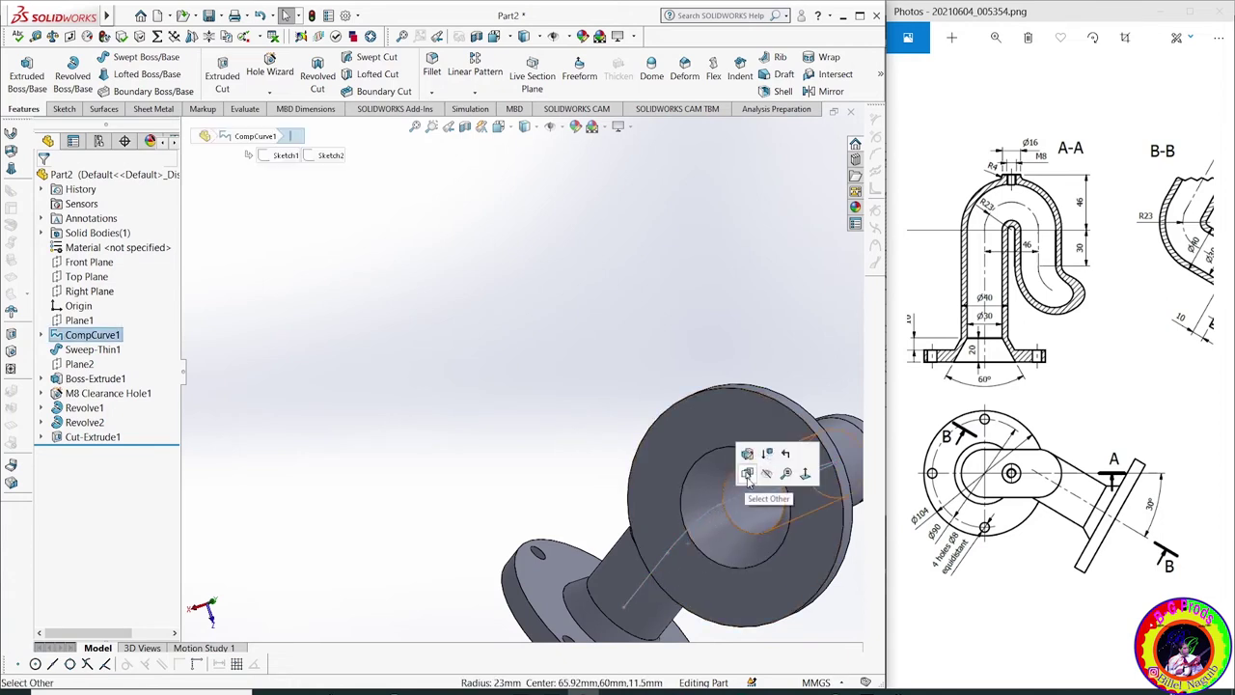
pyautogui.press('Escape')
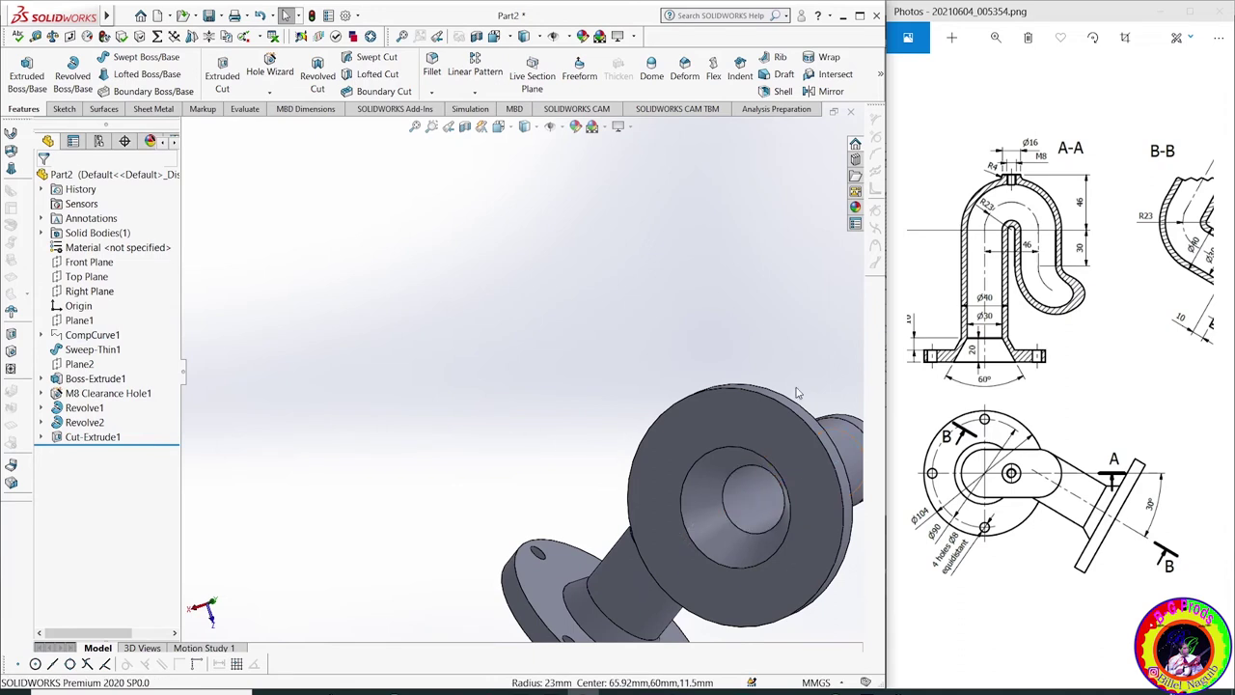
pyautogui.click(760, 425)
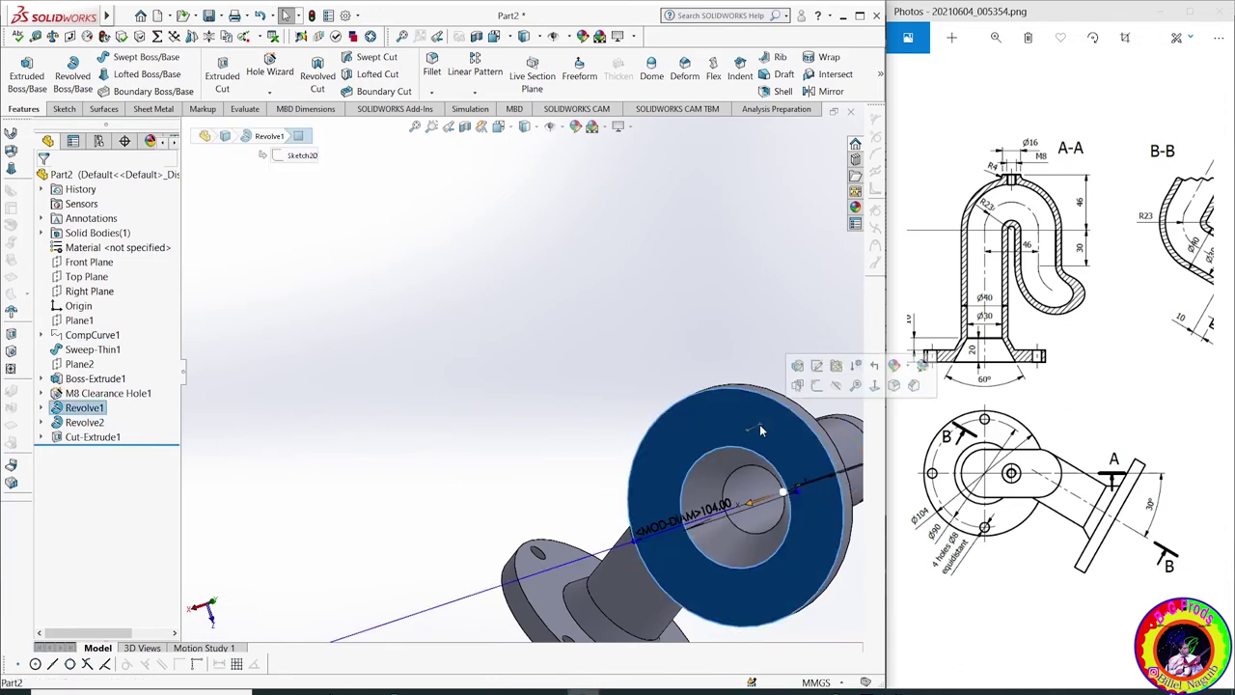
pyautogui.click(812, 389)
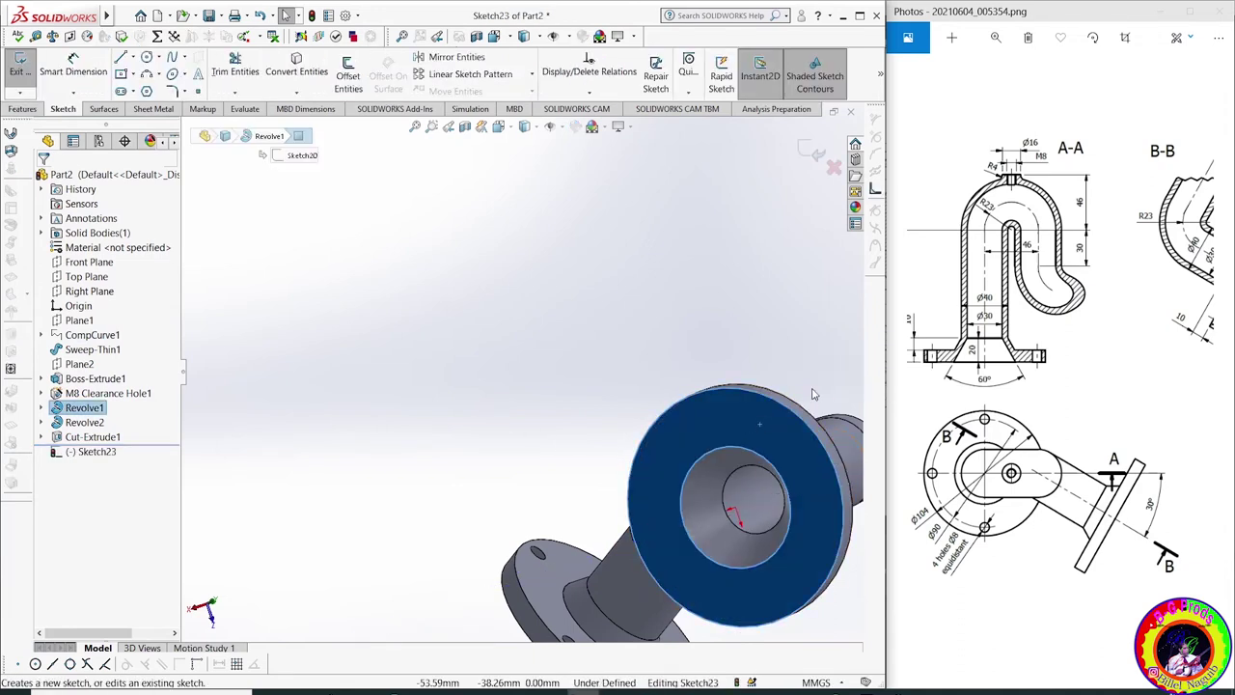
pyautogui.click(880, 79)
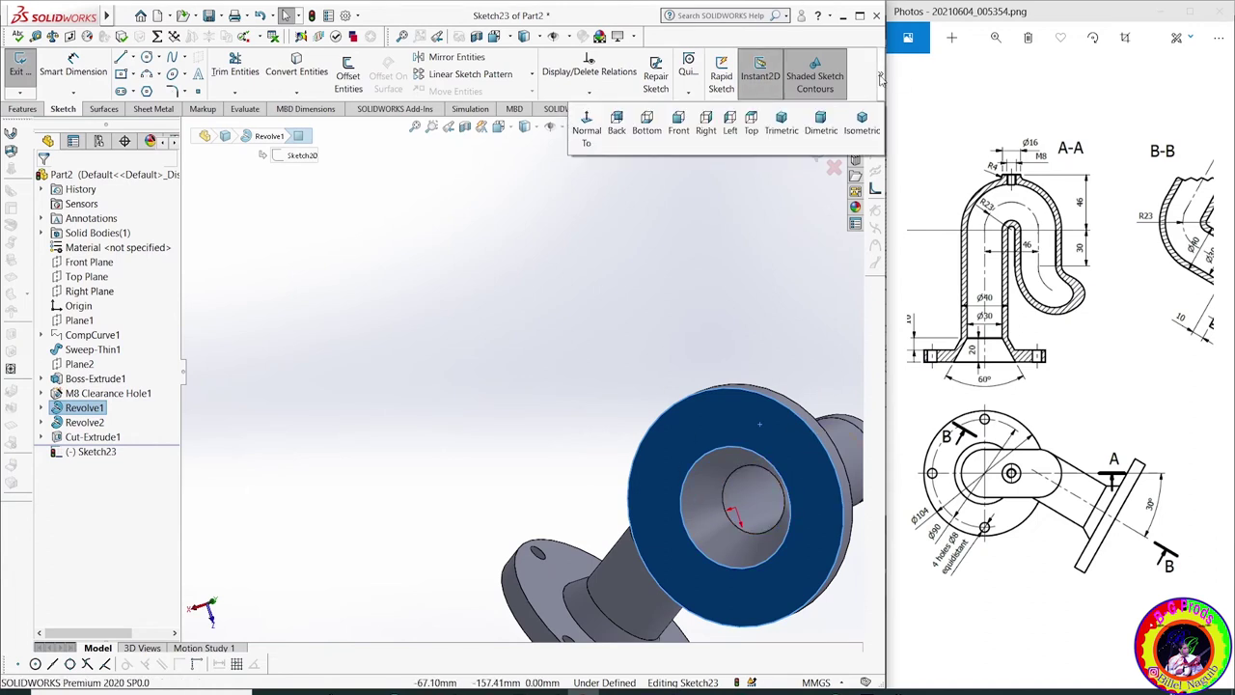
pyautogui.click(585, 126)
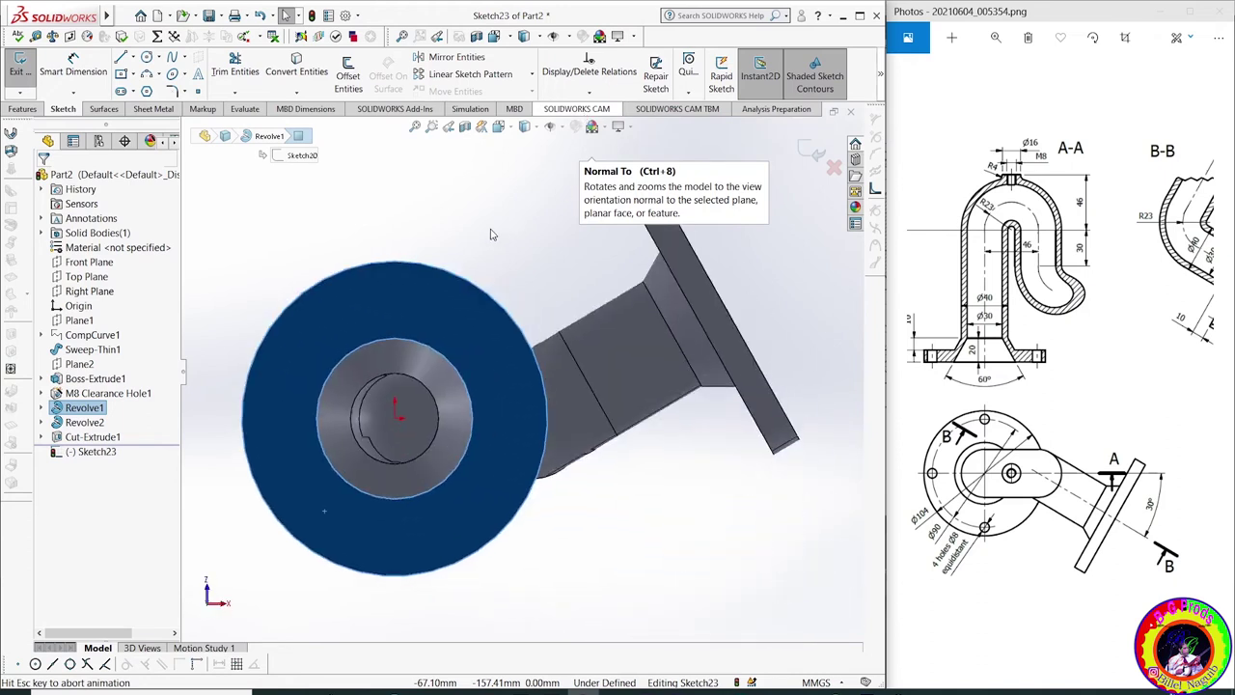
# Draw a construction circle centred on the origin and dimension it Ø90
pyautogui.click(146, 58)
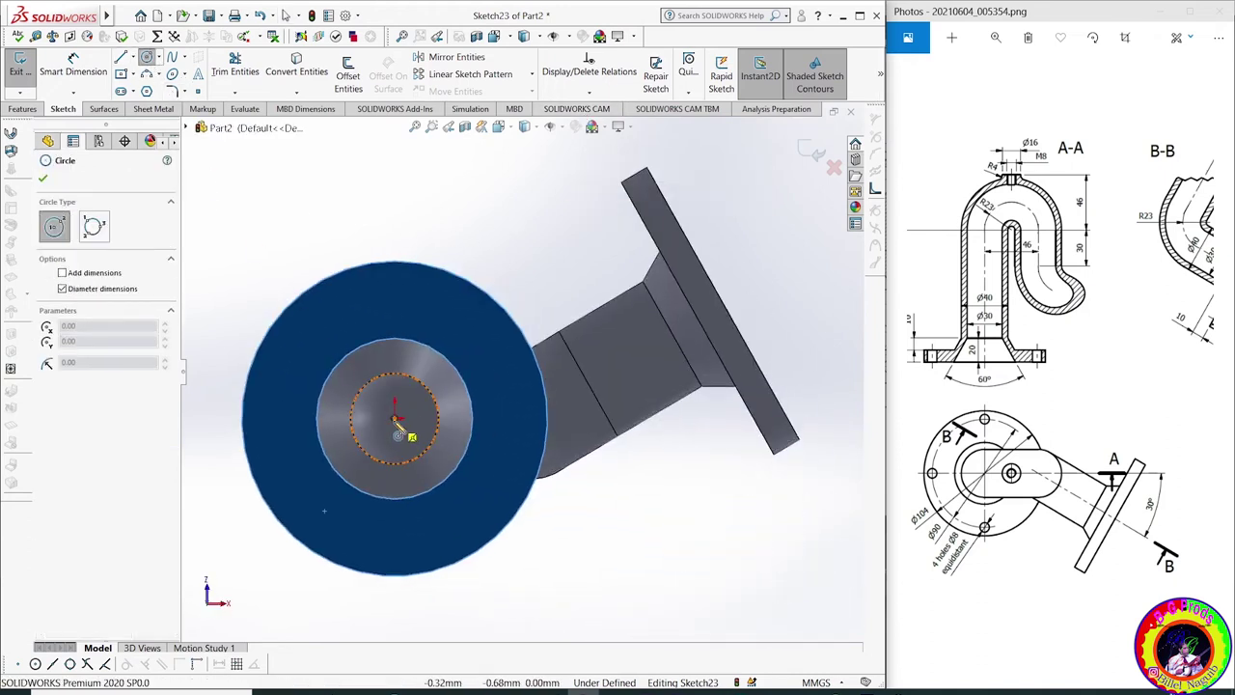
pyautogui.click(397, 418)
pyautogui.click(399, 306)
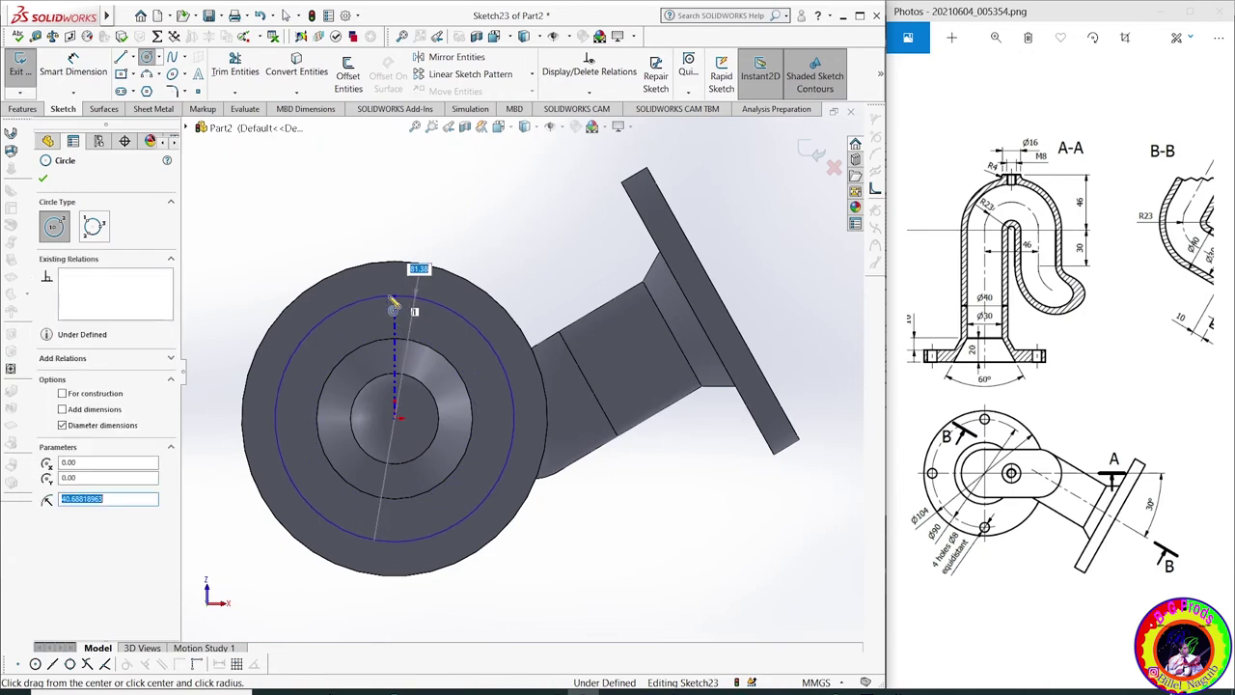
pyautogui.click(63, 394)
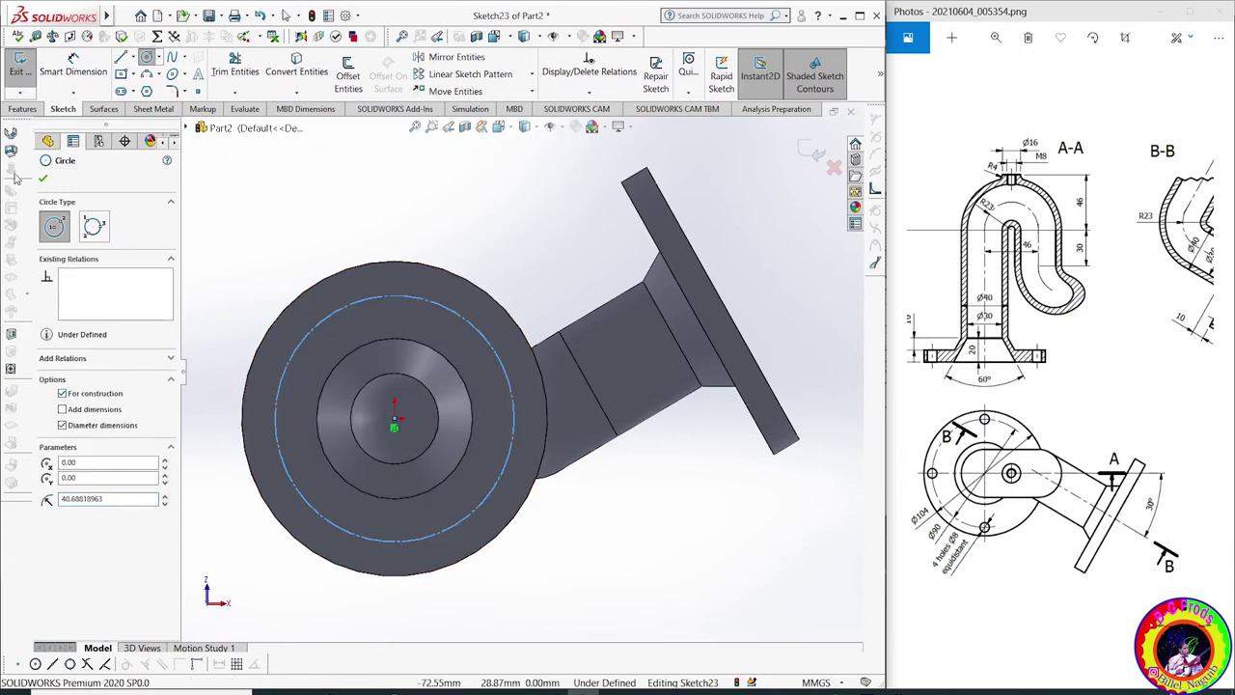
pyautogui.click(45, 179)
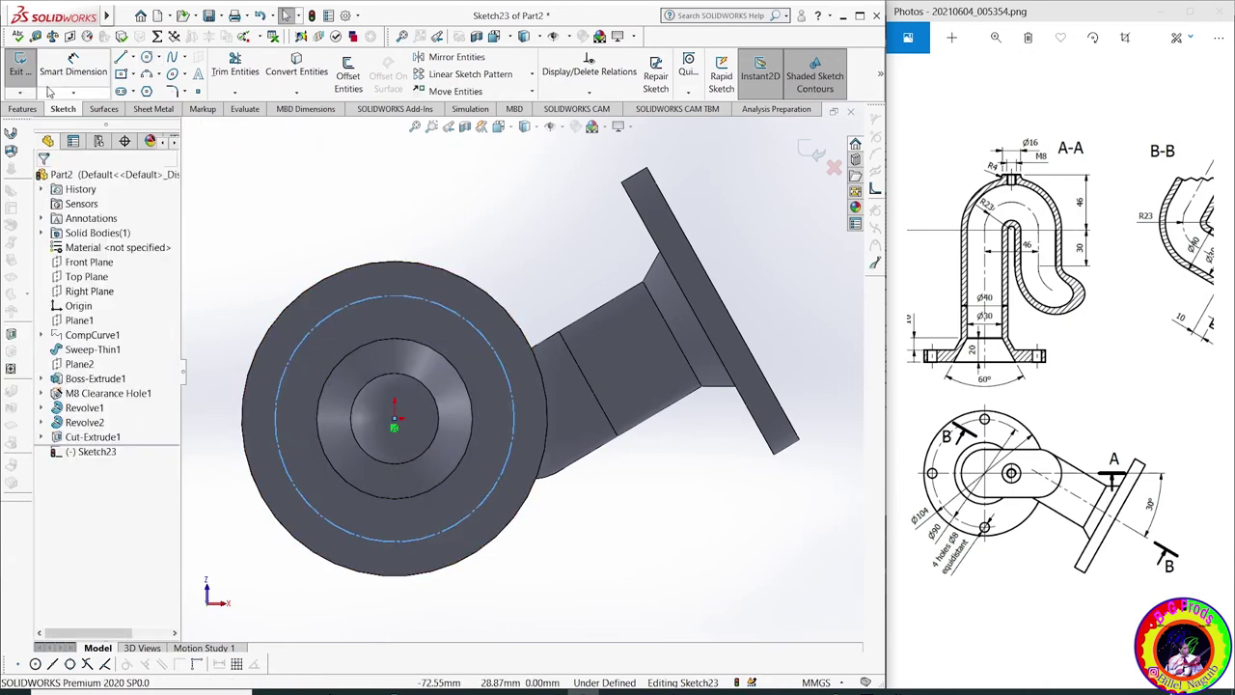
pyautogui.click(75, 64)
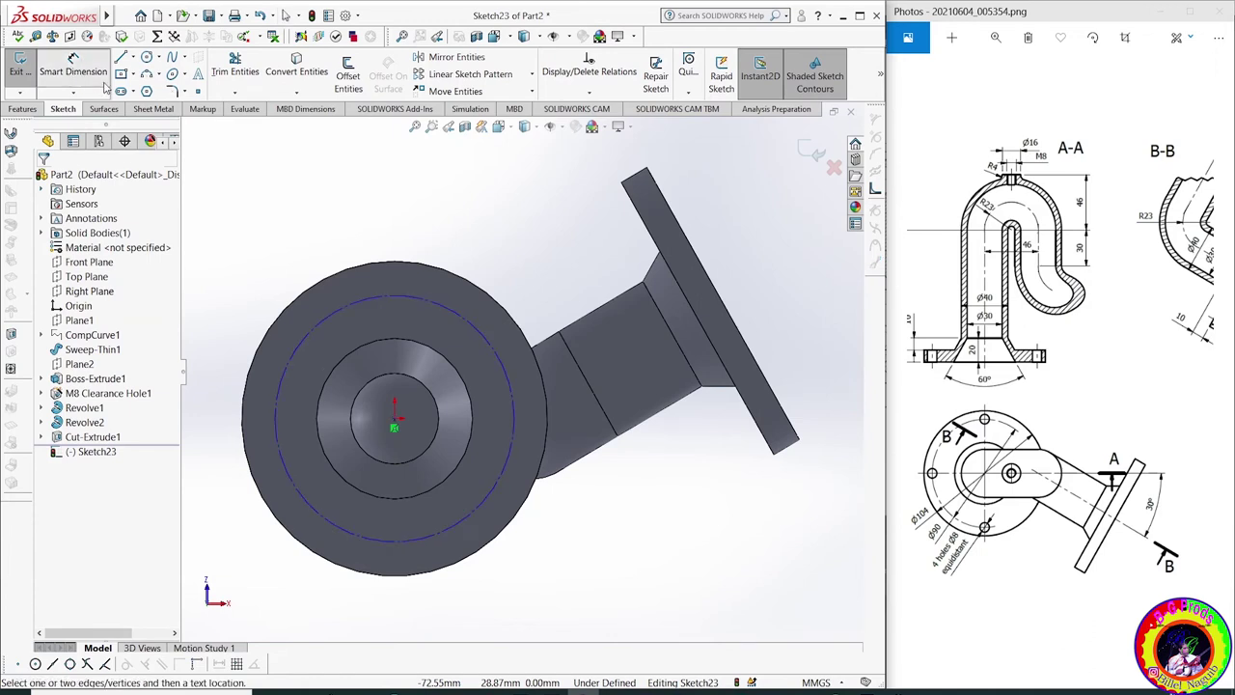
pyautogui.click(402, 300)
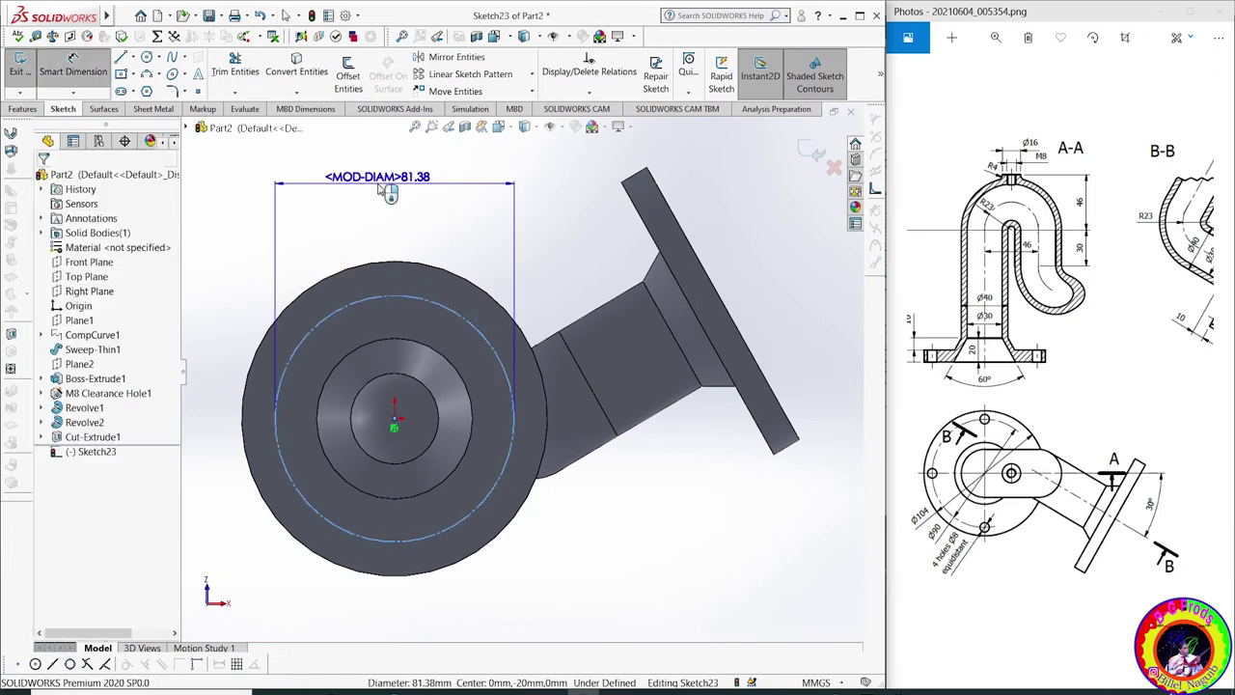
pyautogui.click(386, 193)
pyautogui.write('90')
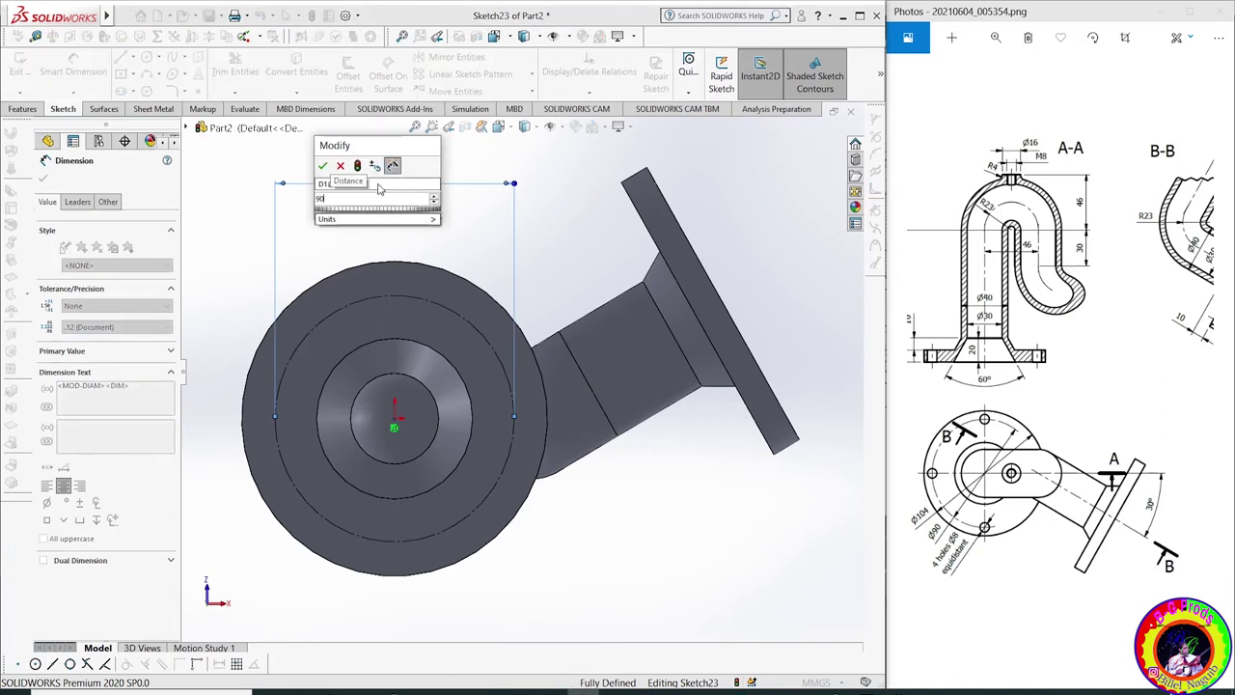
pyautogui.press('Return')
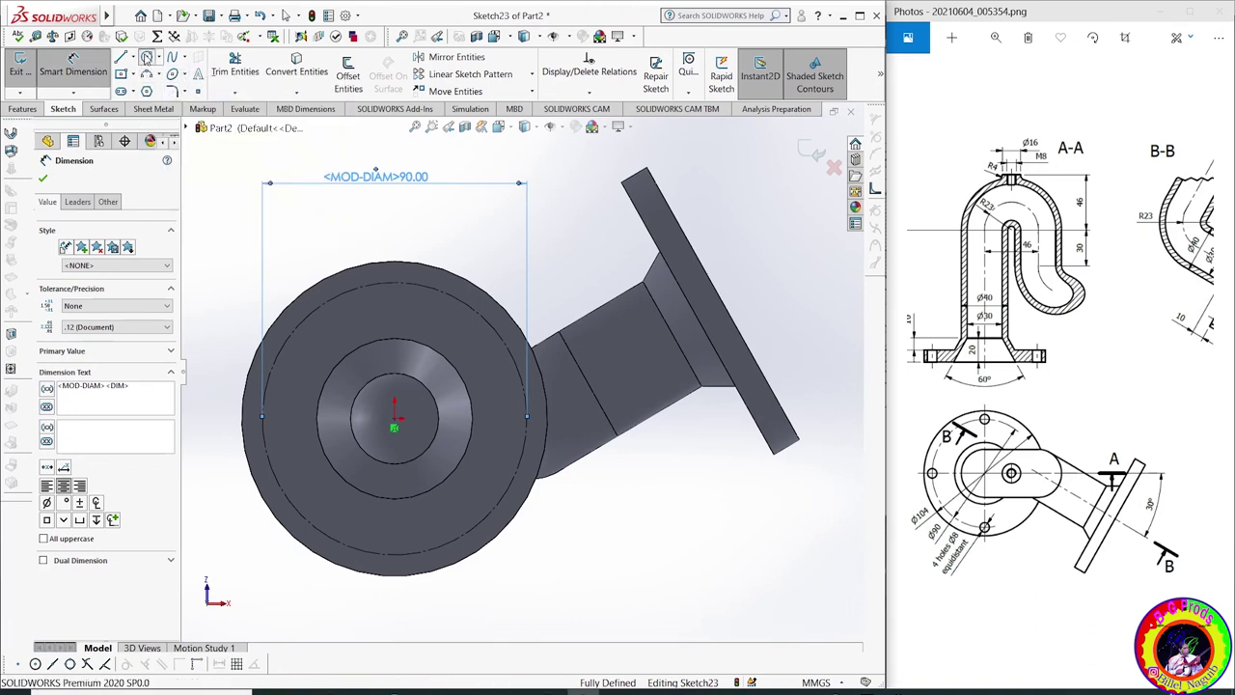
pyautogui.click(146, 58)
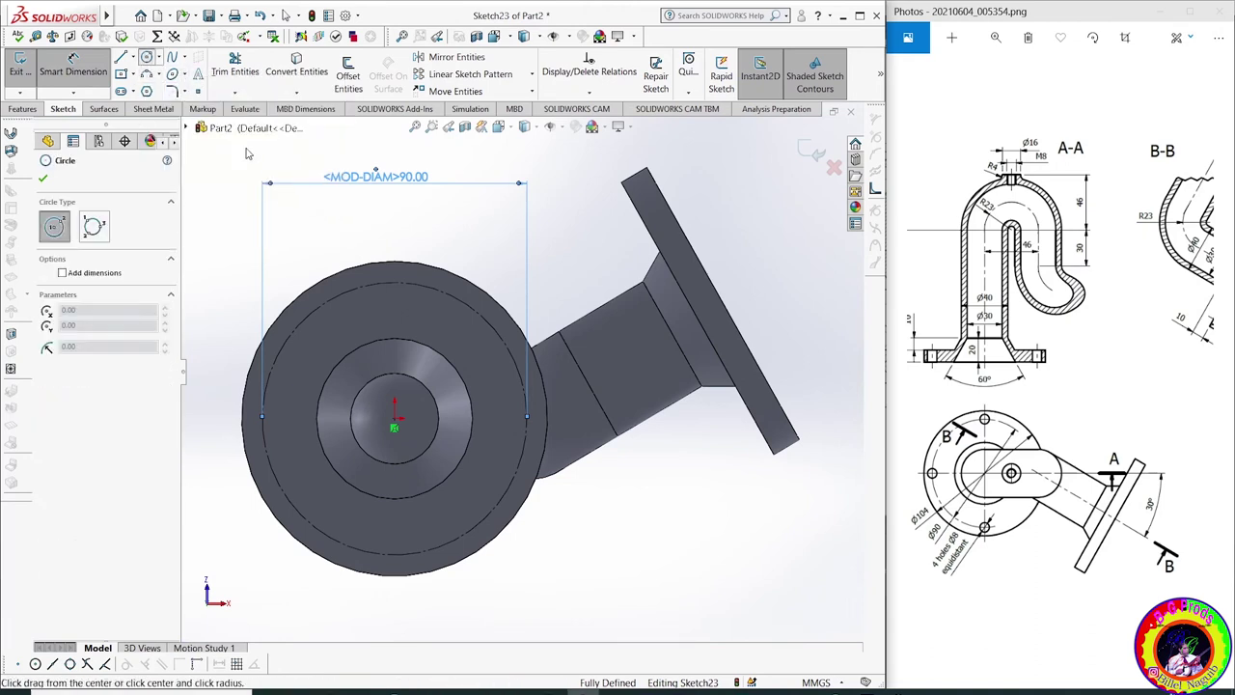
# Draw a small circle on top of the Ø90 circle and dimension it Ø8
pyautogui.click(393, 281)
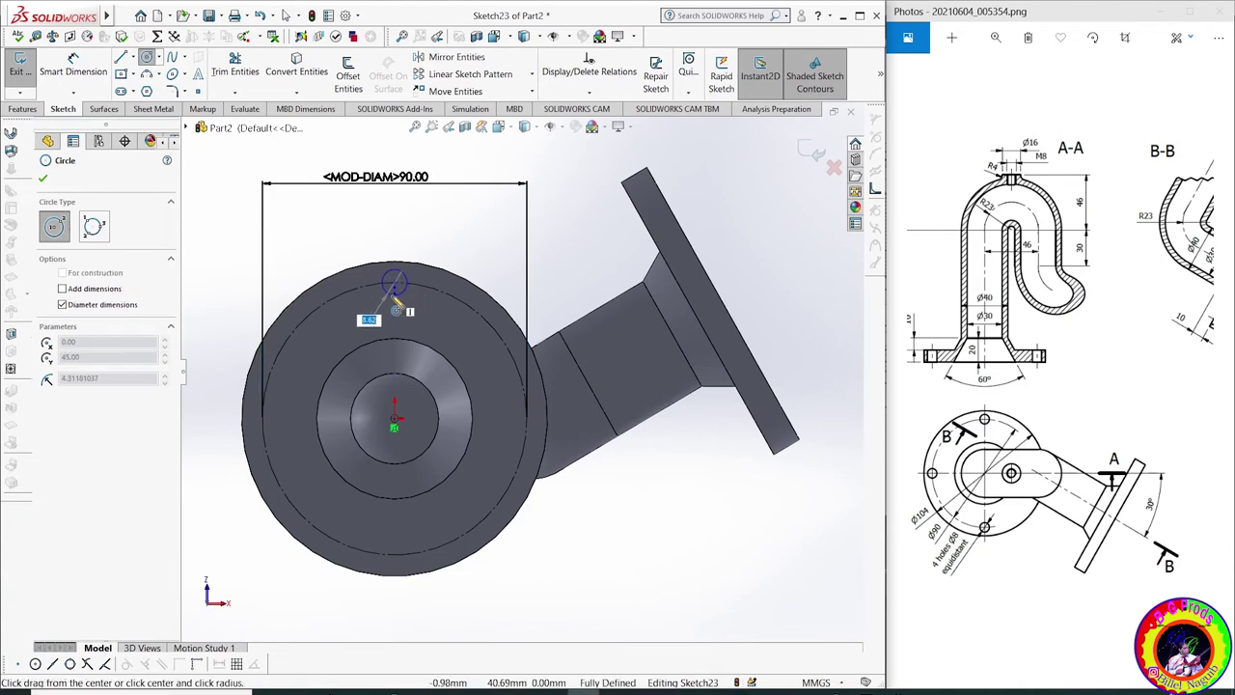
pyautogui.click(404, 287)
pyautogui.click(72, 67)
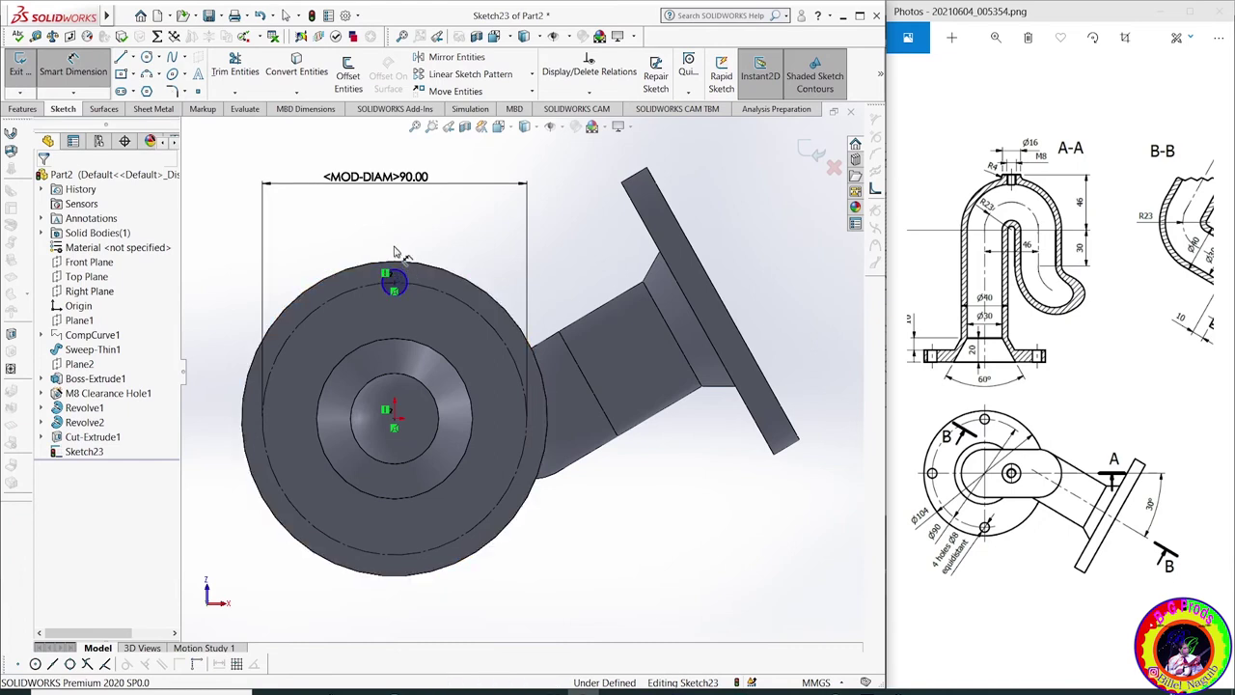
pyautogui.click(405, 277)
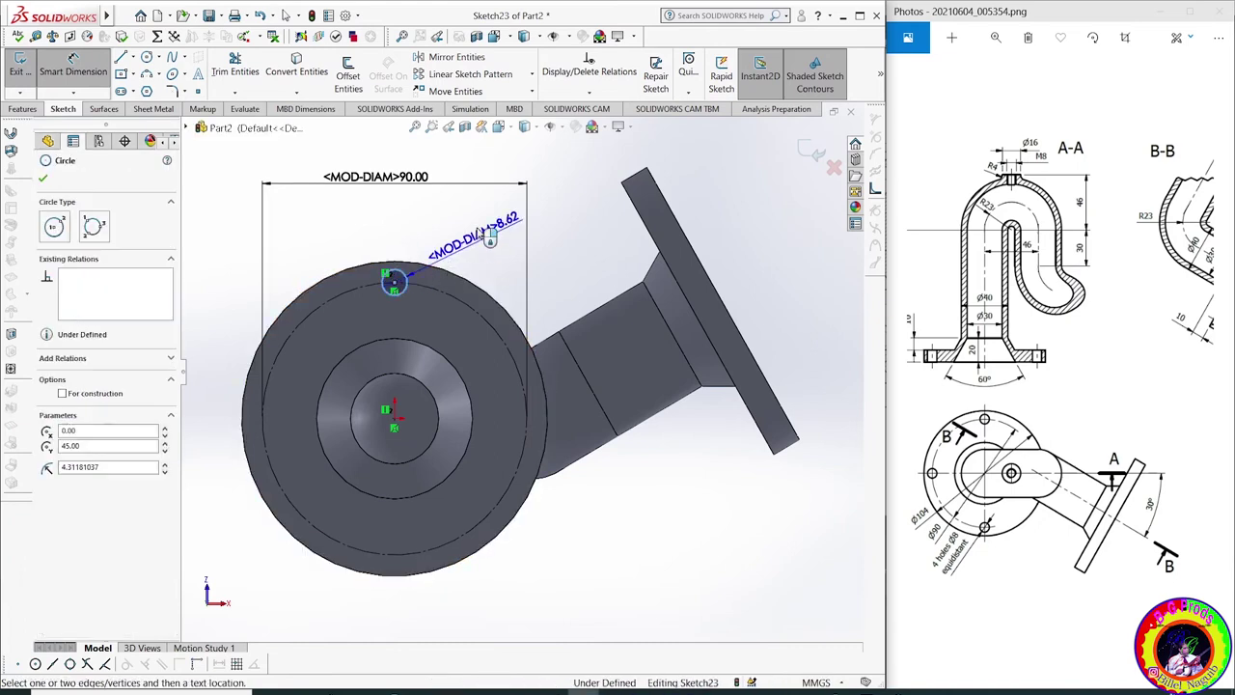
pyautogui.click(390, 228)
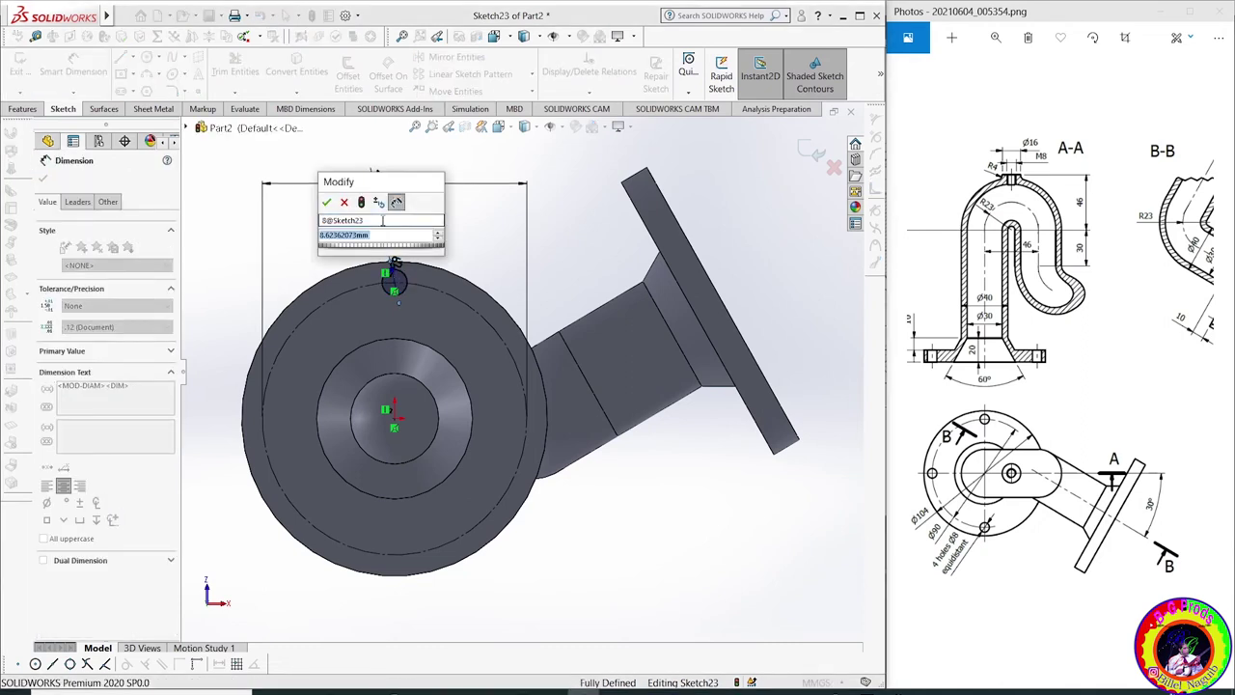
pyautogui.write('8')
pyautogui.press('Return')
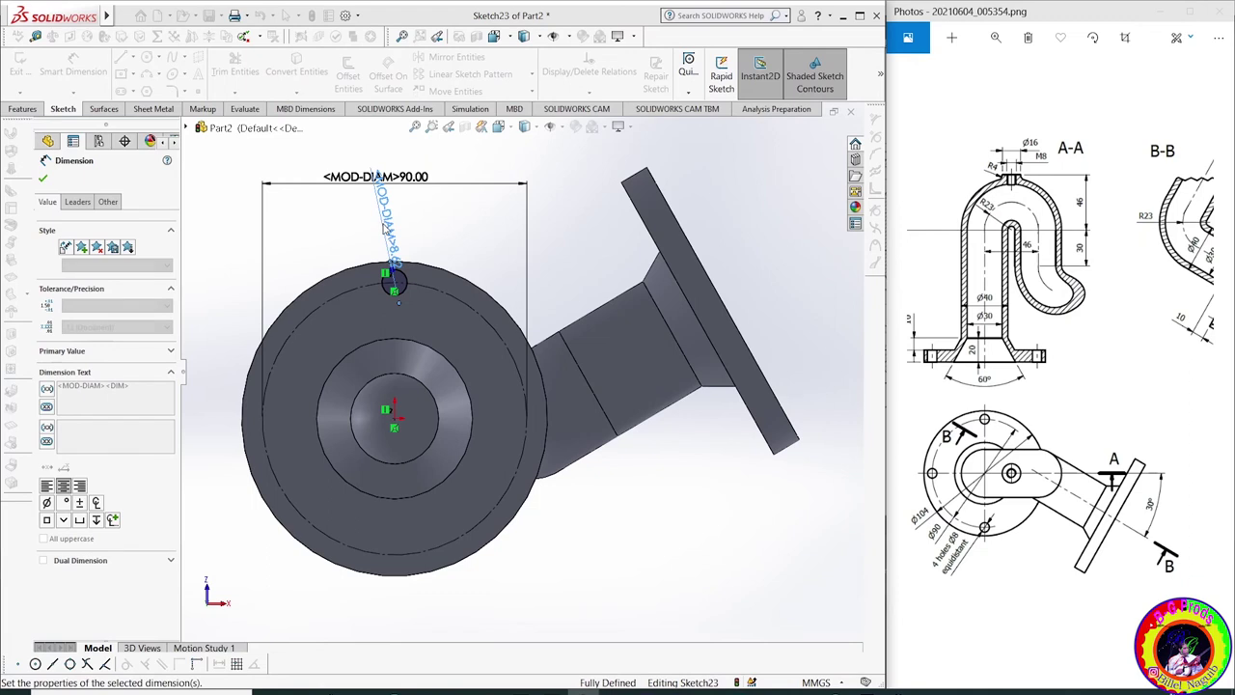
pyautogui.click(45, 181)
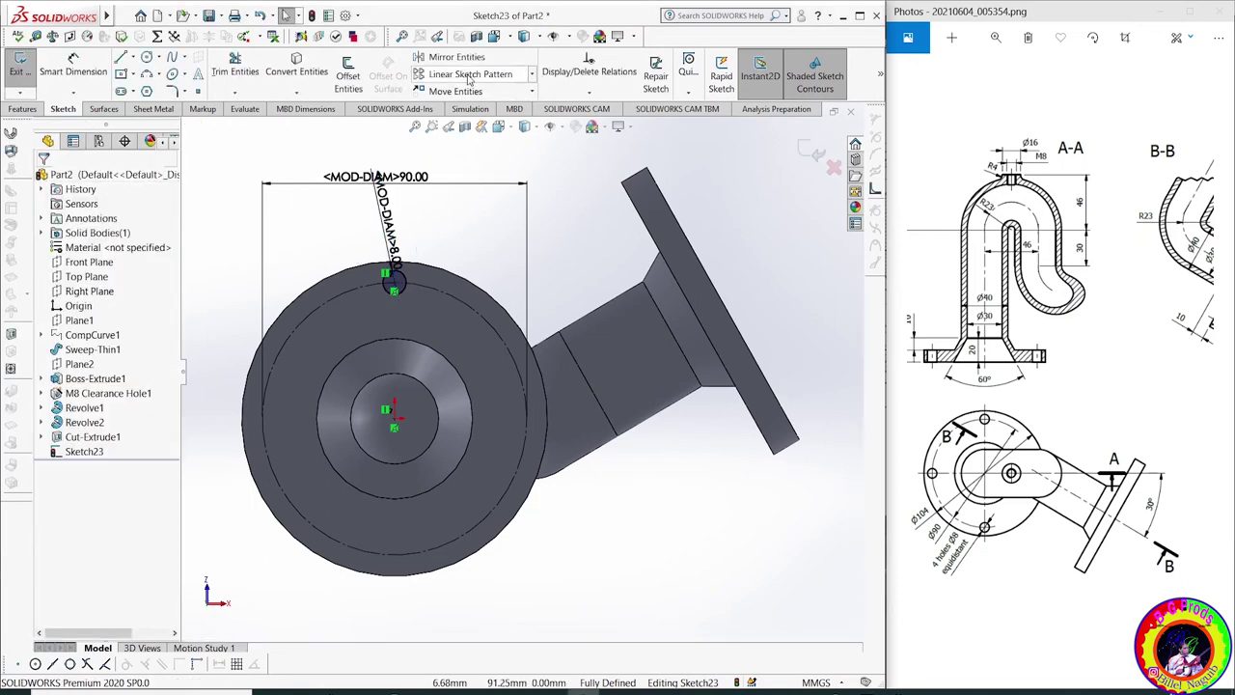
# Circular-pattern the Ø8 hole into four copies over 360° around the flange centre
pyautogui.click(532, 75)
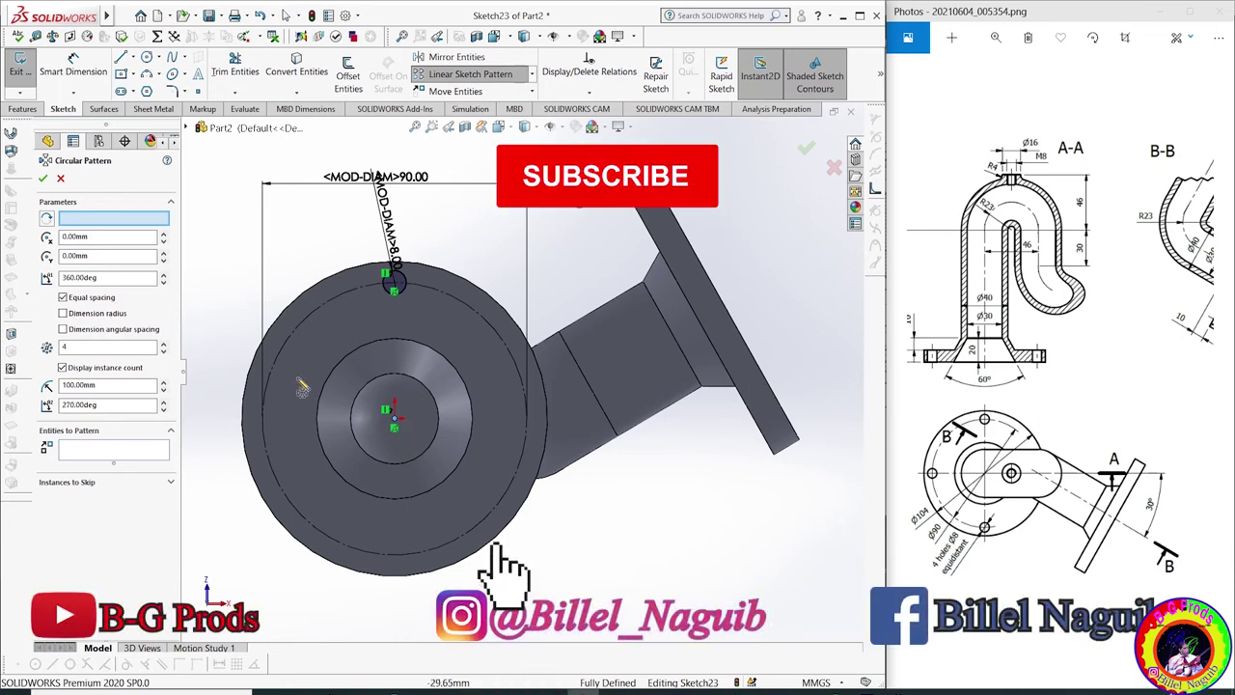
pyautogui.click(409, 283)
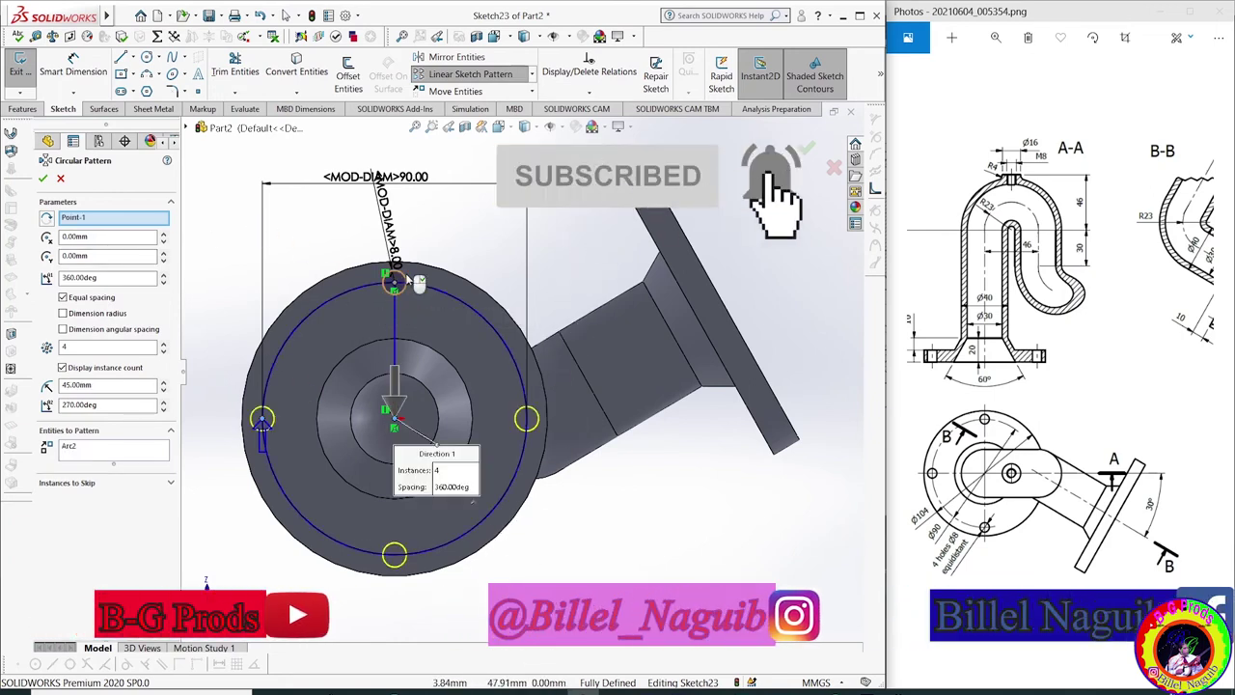
pyautogui.click(42, 179)
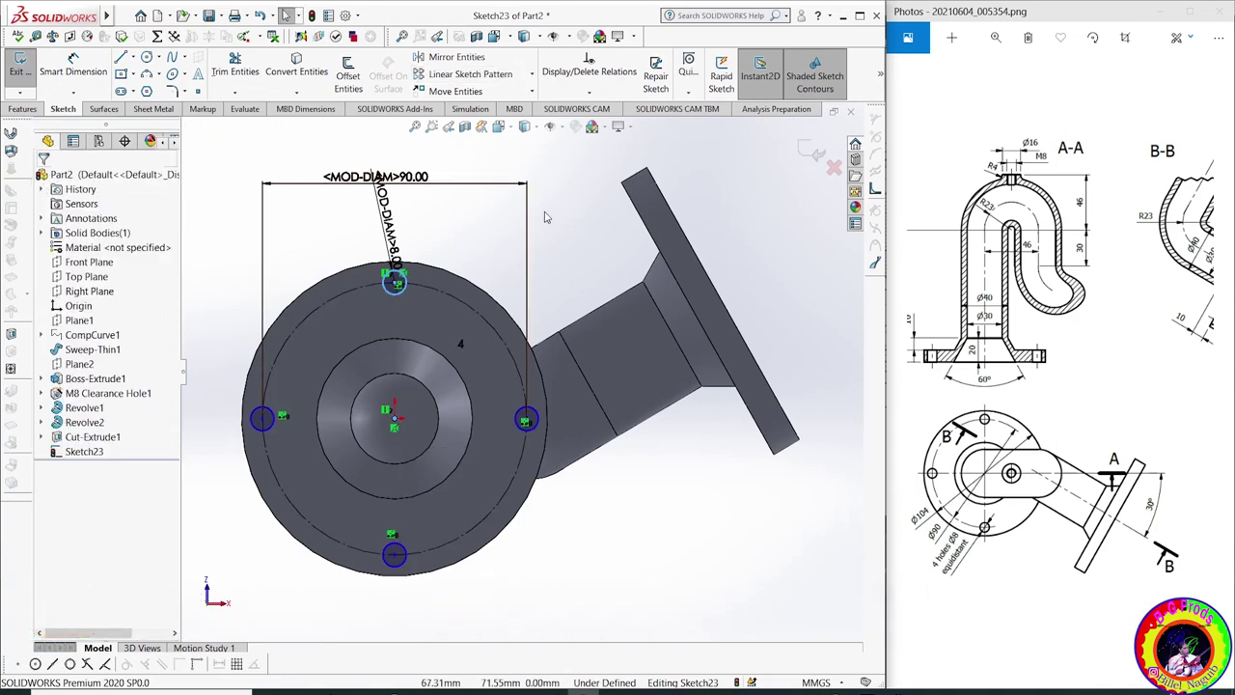
pyautogui.scroll(-2, 291, 371)
# Add a Horizontal relation between the left hole's centre and the origin to fully define Sketch23
pyautogui.scroll(-2, 289, 374)
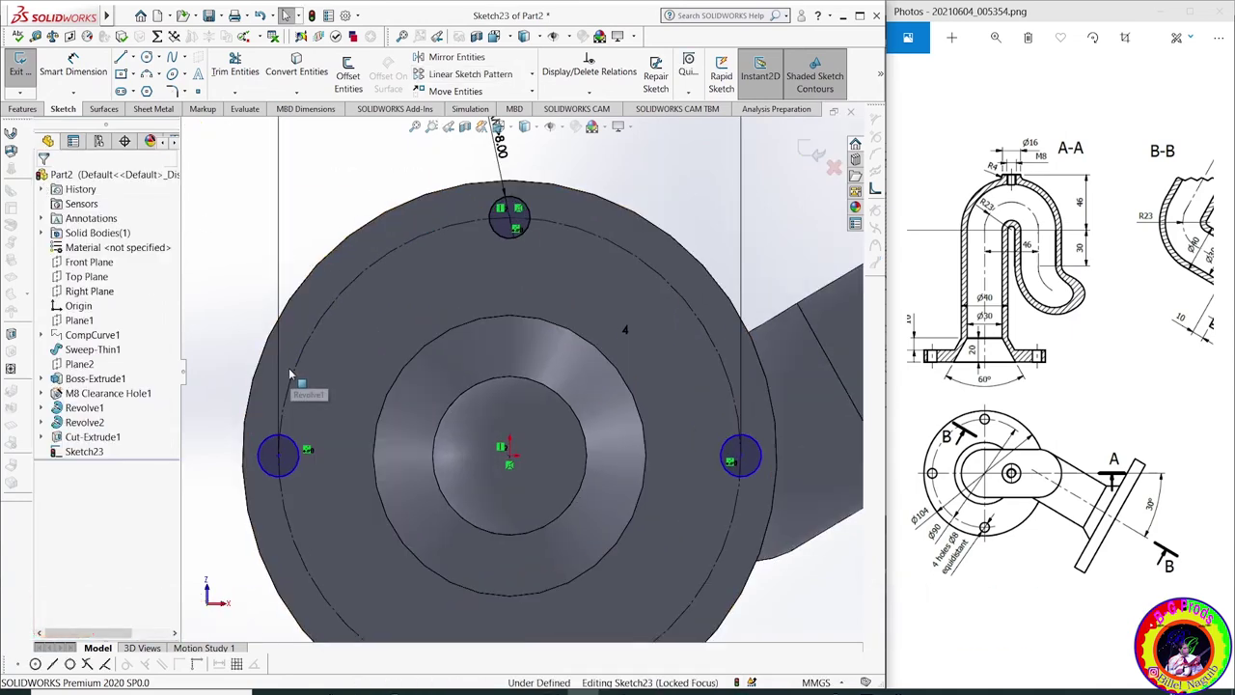
pyautogui.click(278, 456)
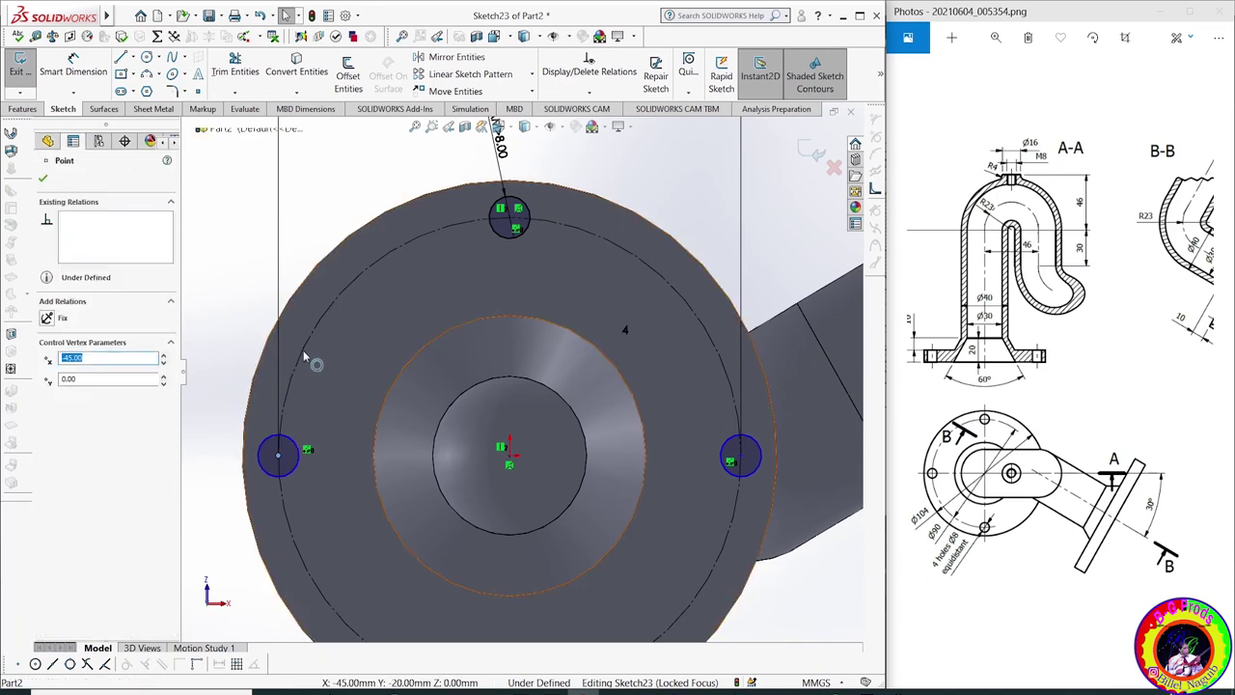
pyautogui.keyDown('ctrl'); pyautogui.click(302, 357); pyautogui.keyUp('ctrl')
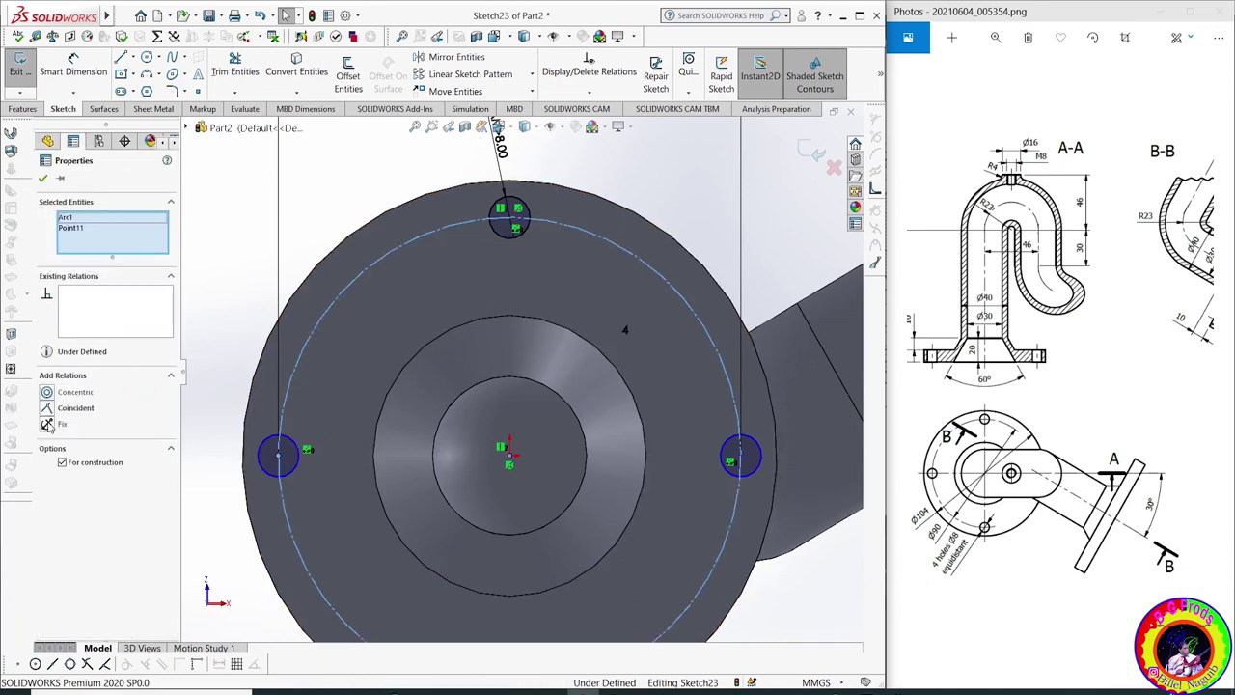
pyautogui.press('Escape')
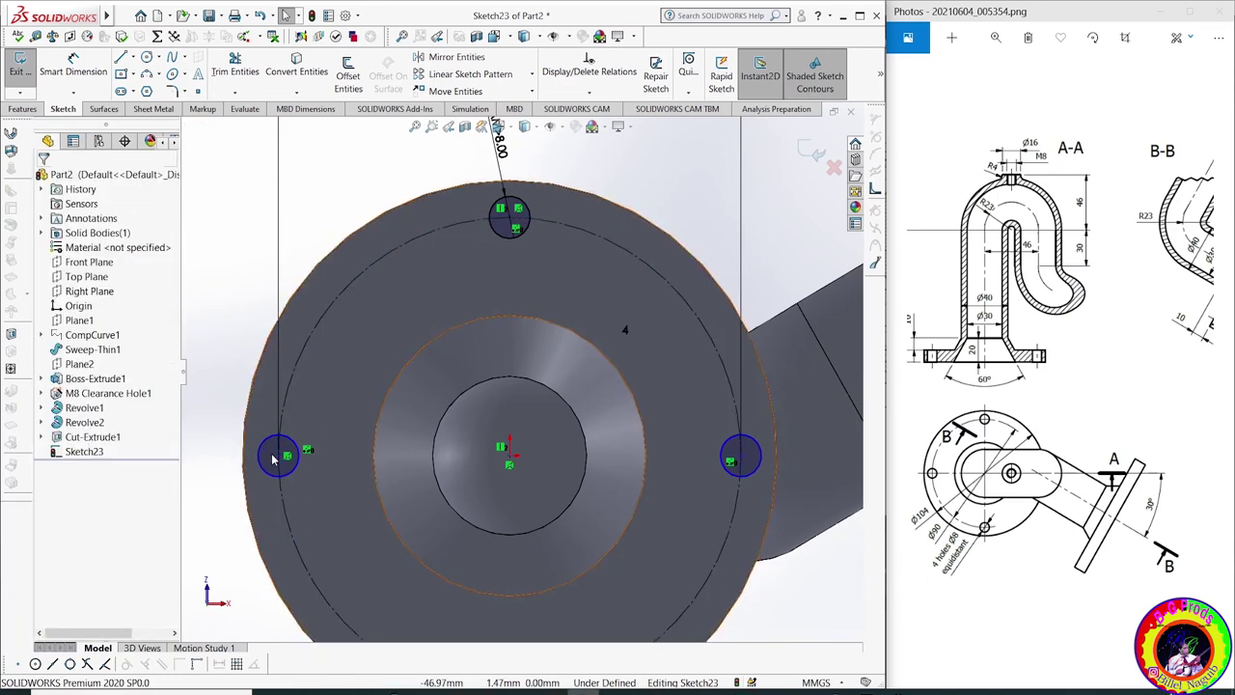
pyautogui.click(509, 460)
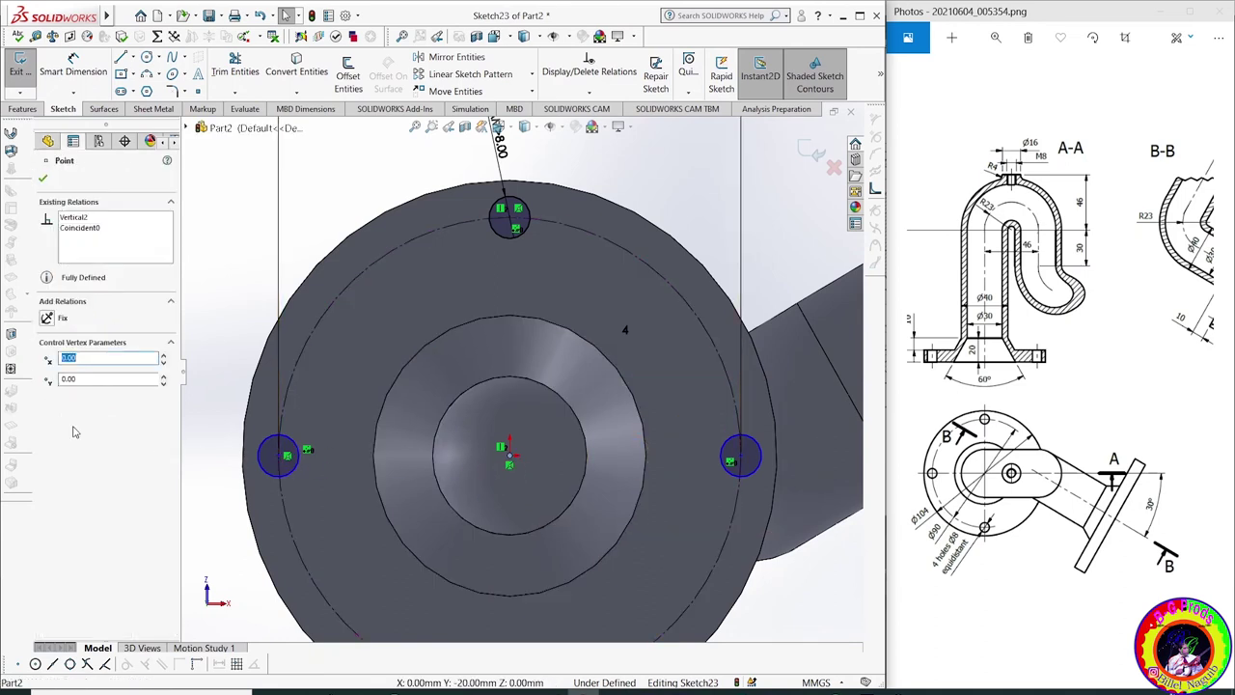
pyautogui.click(223, 310)
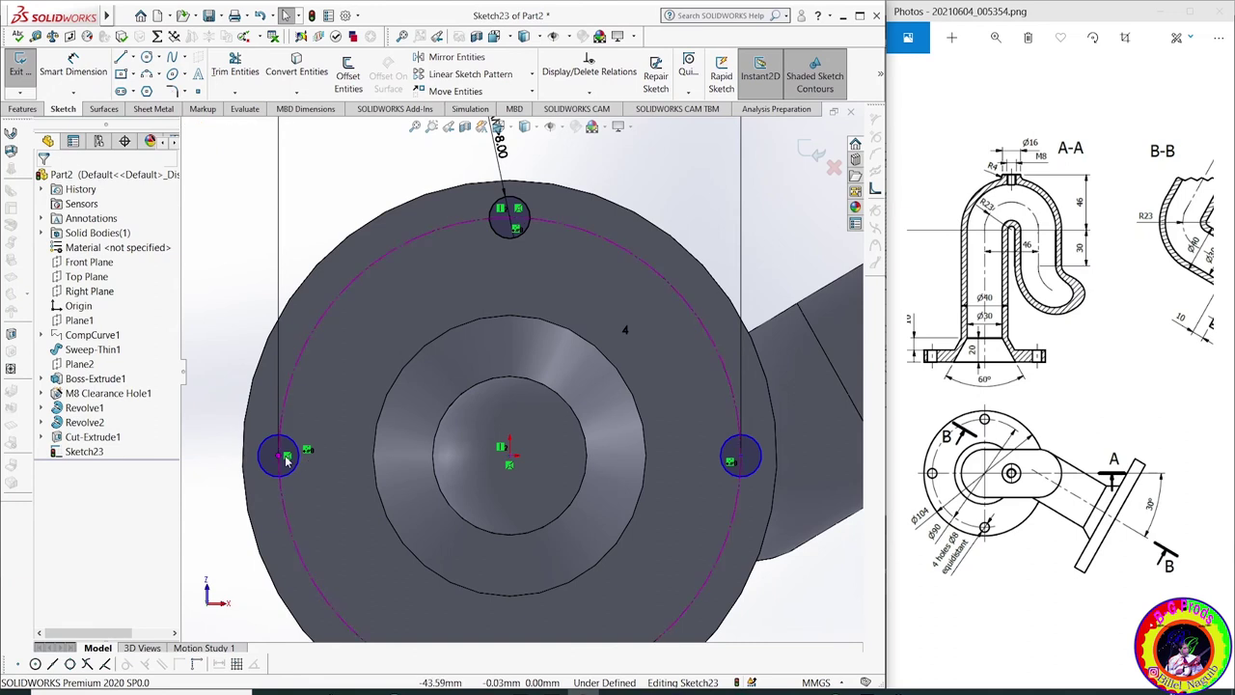
pyautogui.click(278, 459)
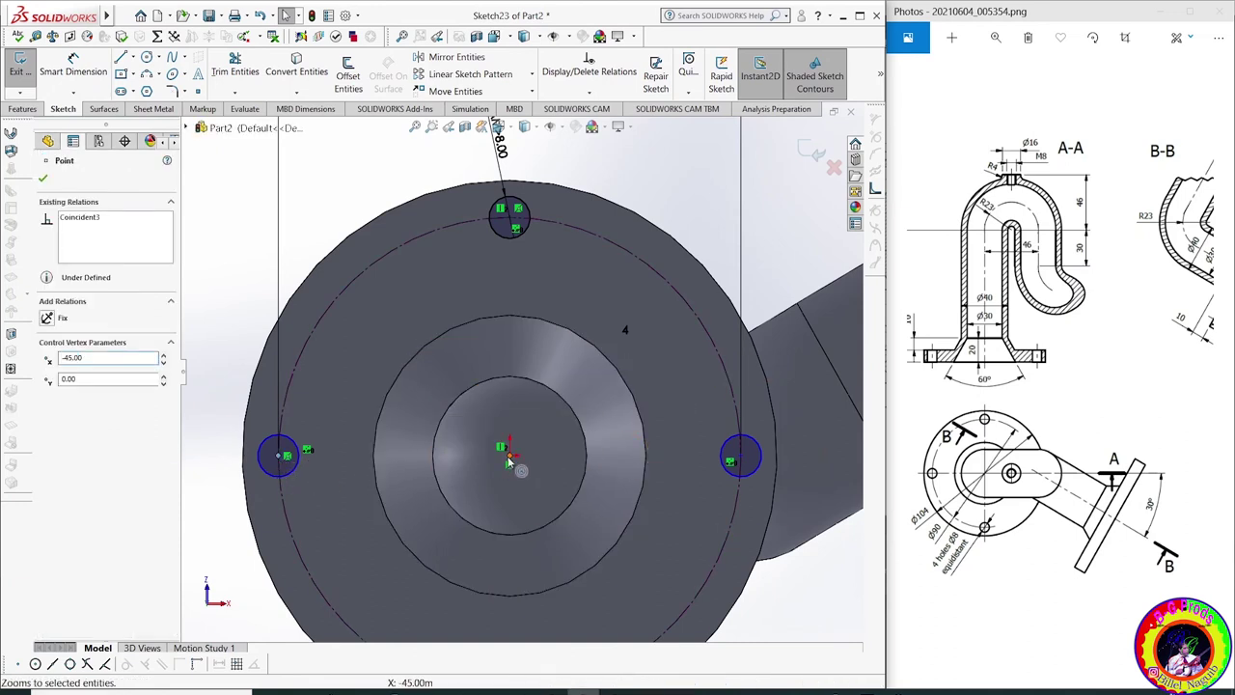
pyautogui.keyDown('ctrl'); pyautogui.click(509, 461); pyautogui.keyUp('ctrl')
pyautogui.click(51, 393)
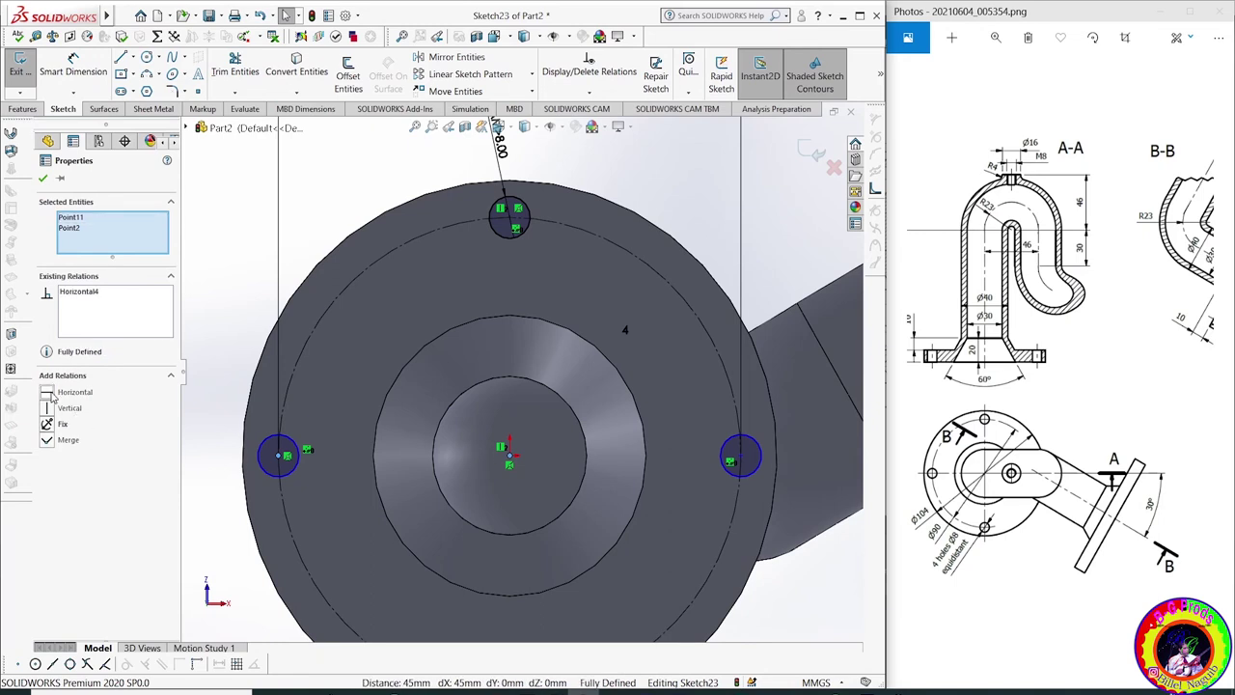
pyautogui.scroll(2, 377, 337)
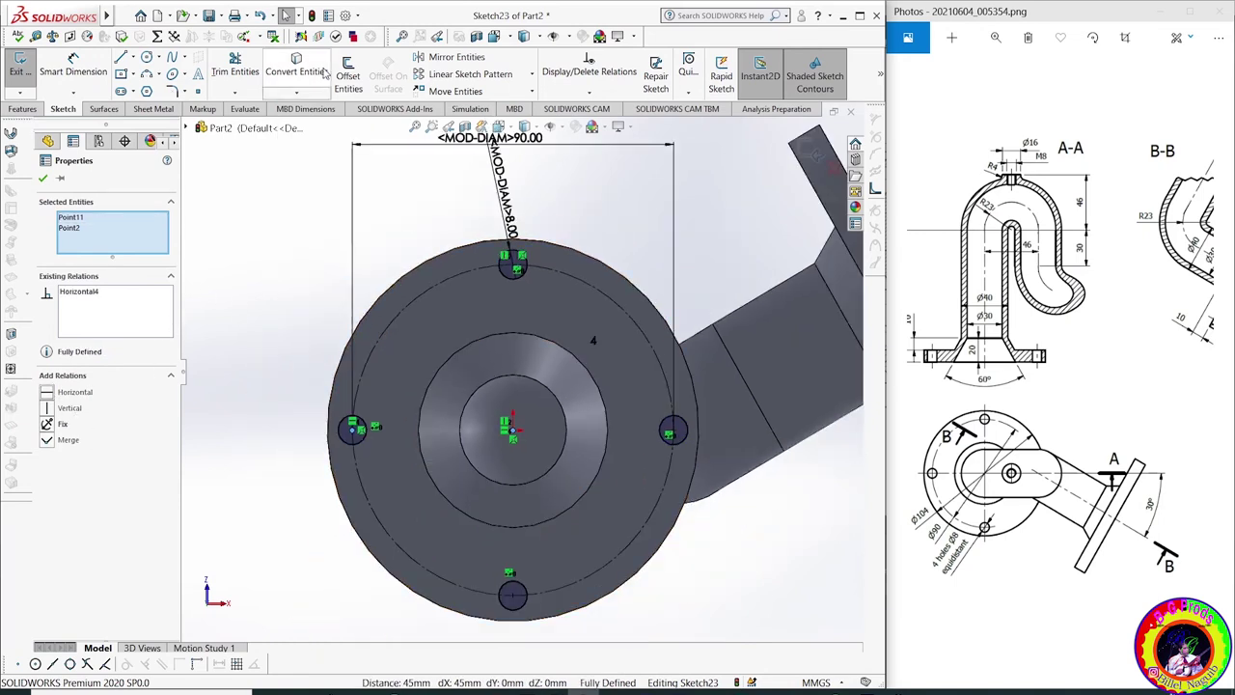
pyautogui.click(42, 179)
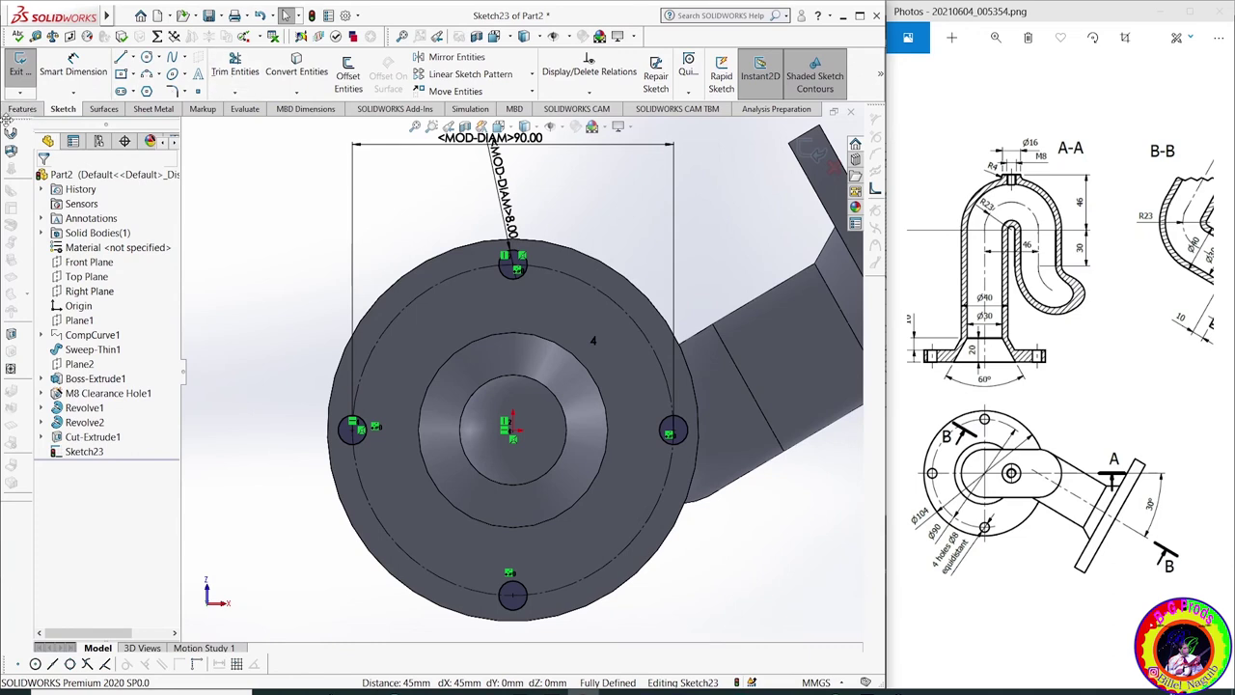
# Cut the four bolt holes 10 mm blind through the second flange as Cut-Extrude2
pyautogui.click(22, 109)
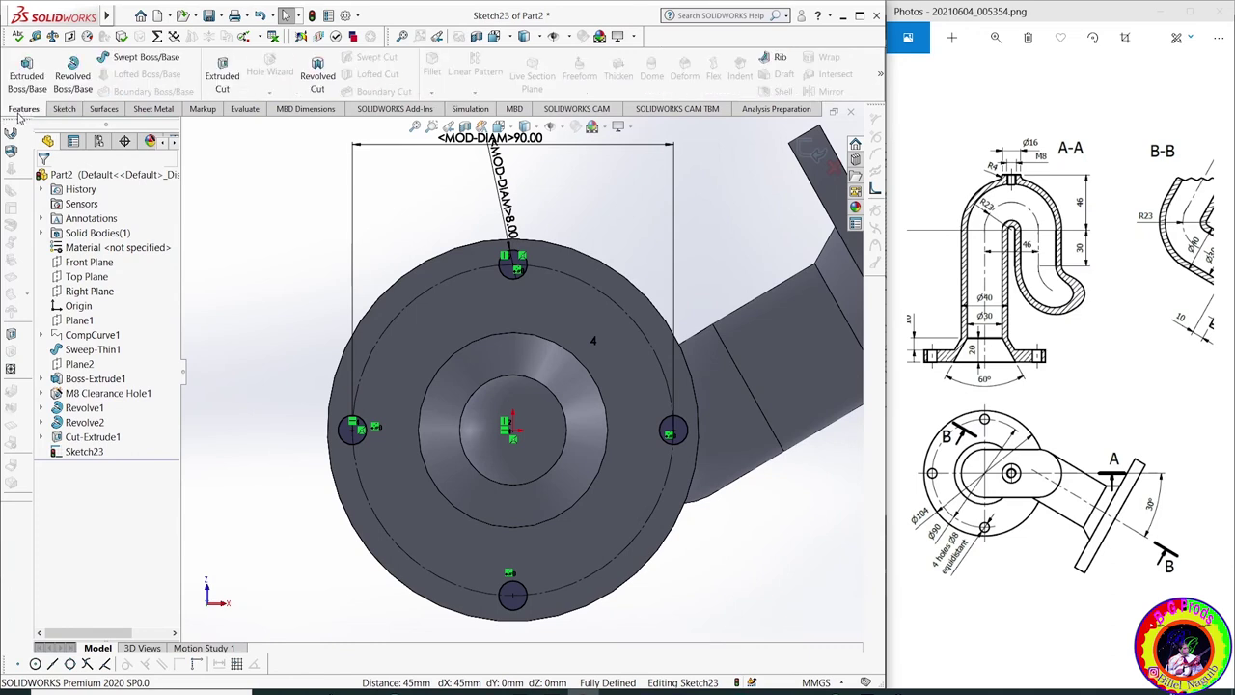
pyautogui.click(218, 74)
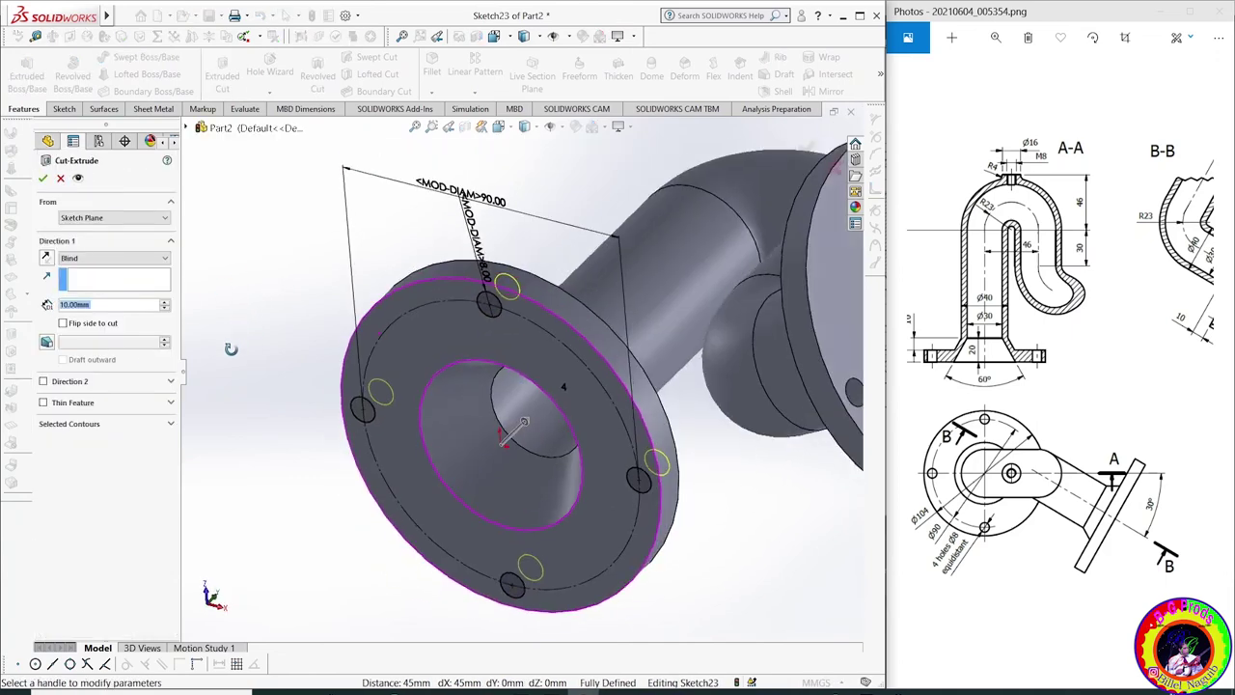
pyautogui.moveTo(232, 333); pyautogui.dragTo(214, 264, button='middle')
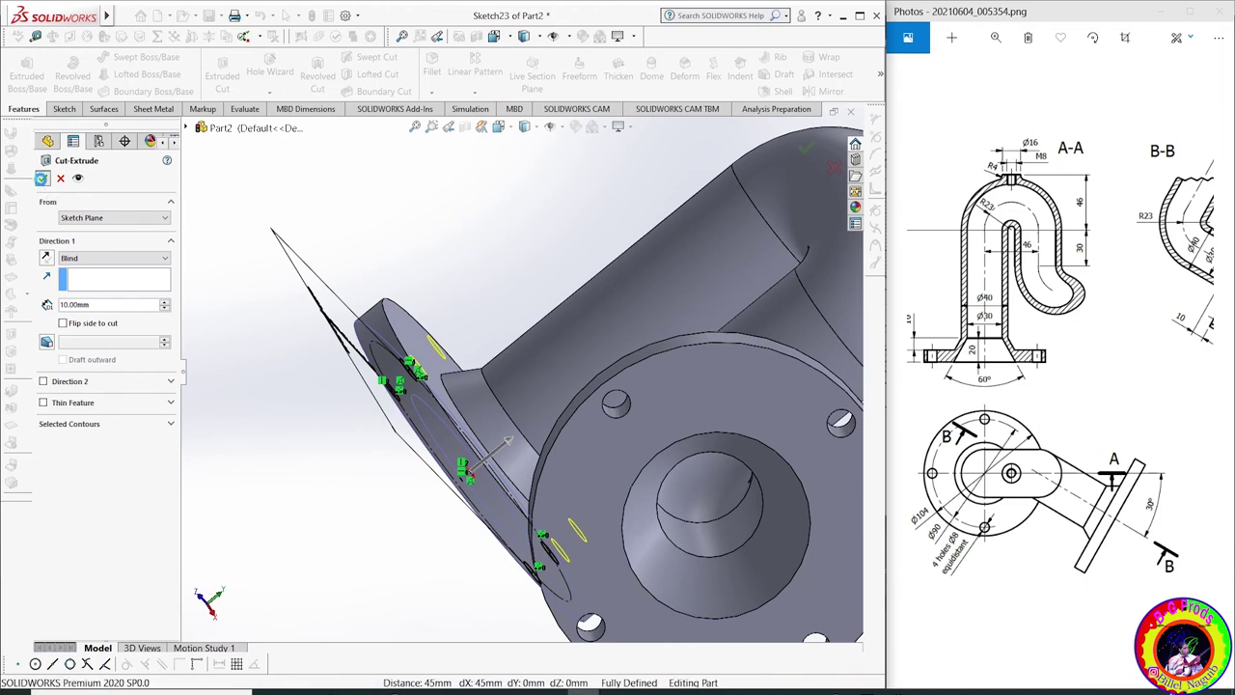
pyautogui.press('Return')
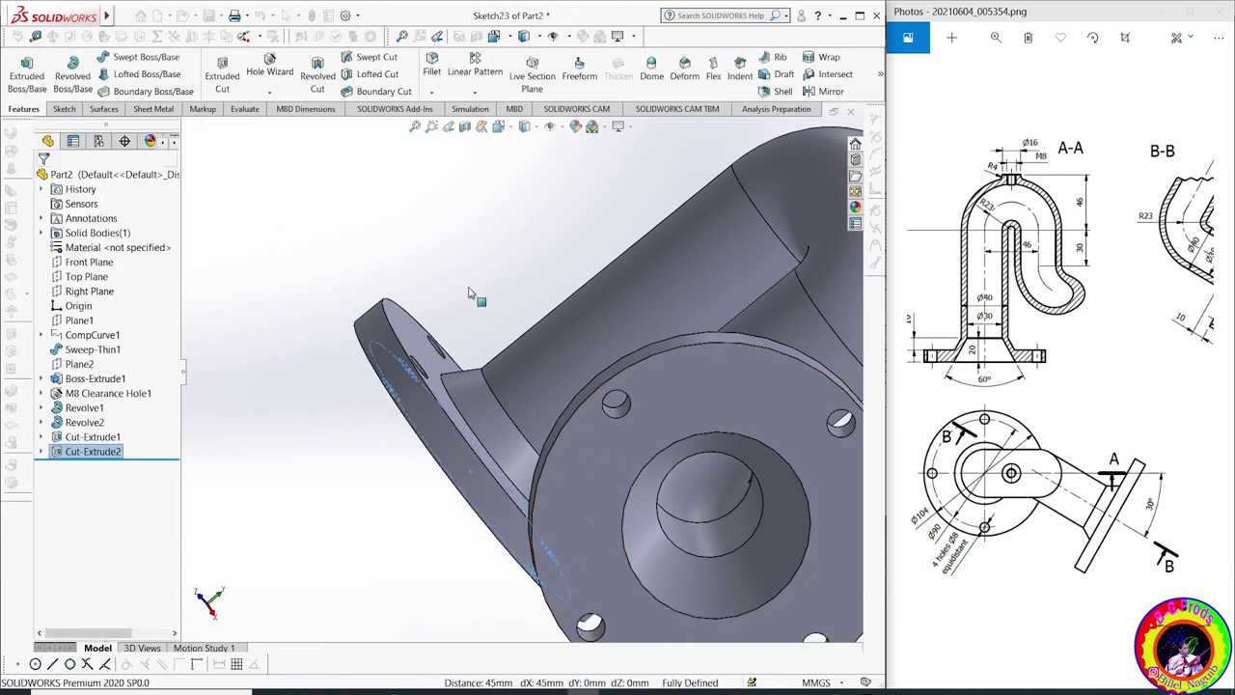
# Zoom out and orbit to show the S-bend and both flanges, then select the whole part
pyautogui.scroll(5, 627, 316)
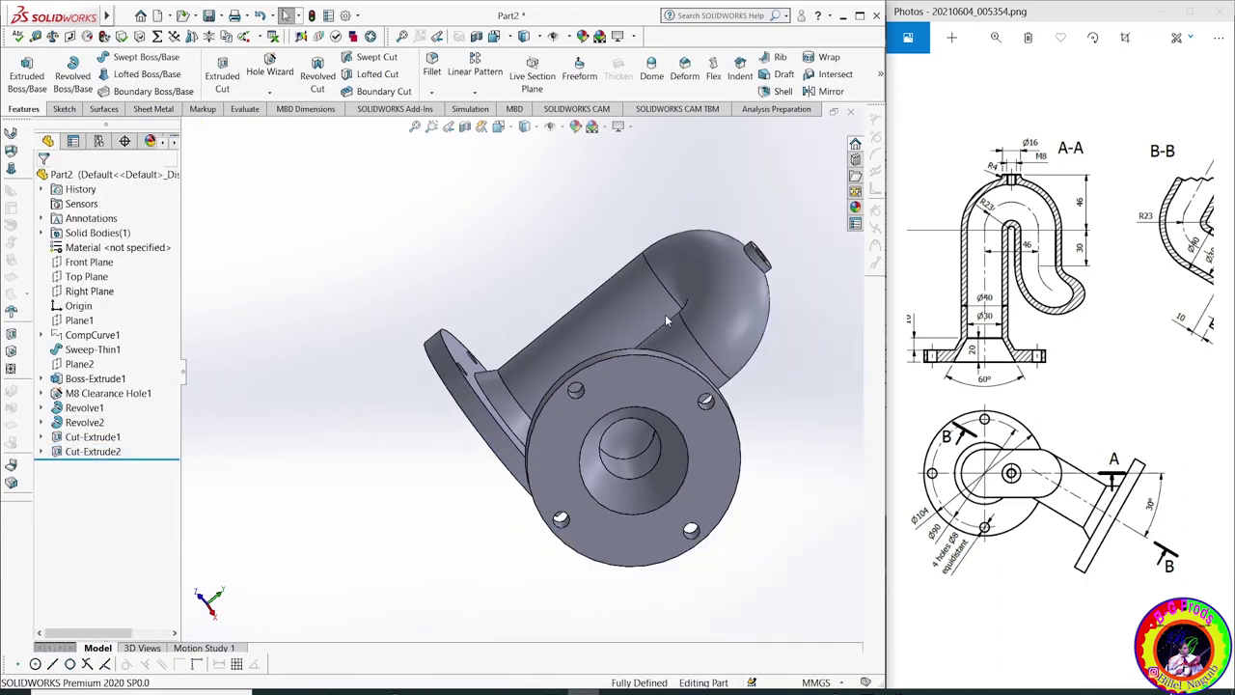
pyautogui.moveTo(850, 406); pyautogui.dragTo(771, 443, button='middle')
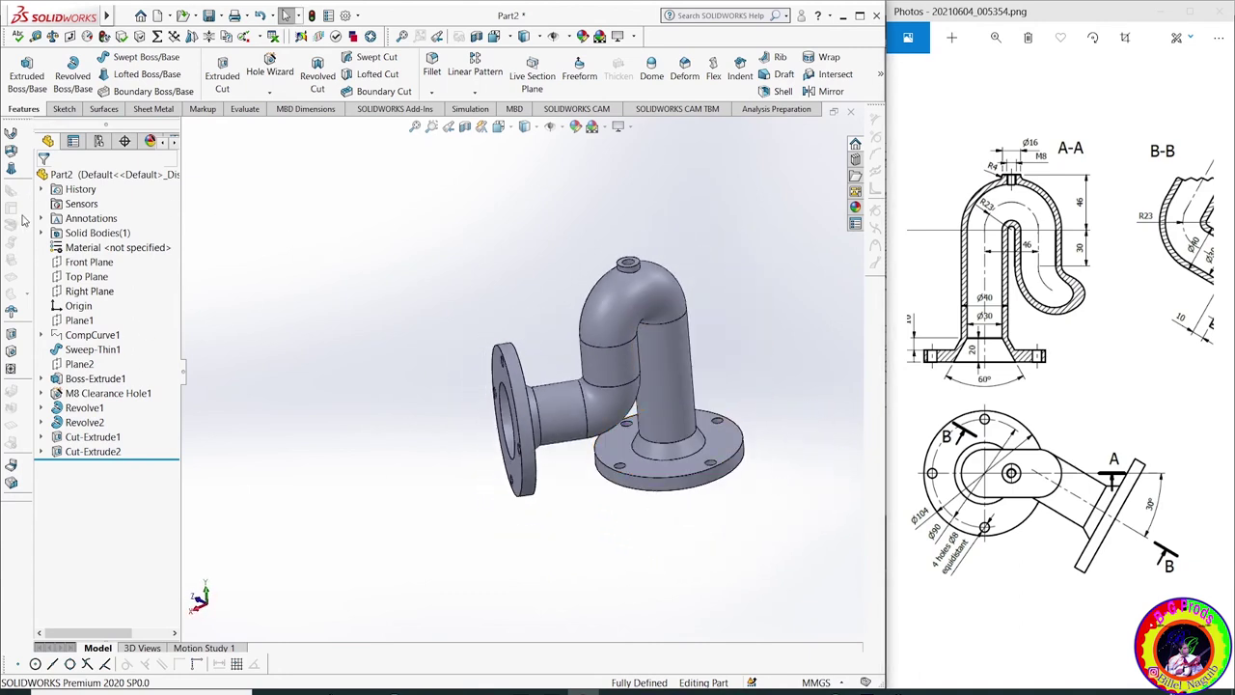
pyautogui.click(73, 177)
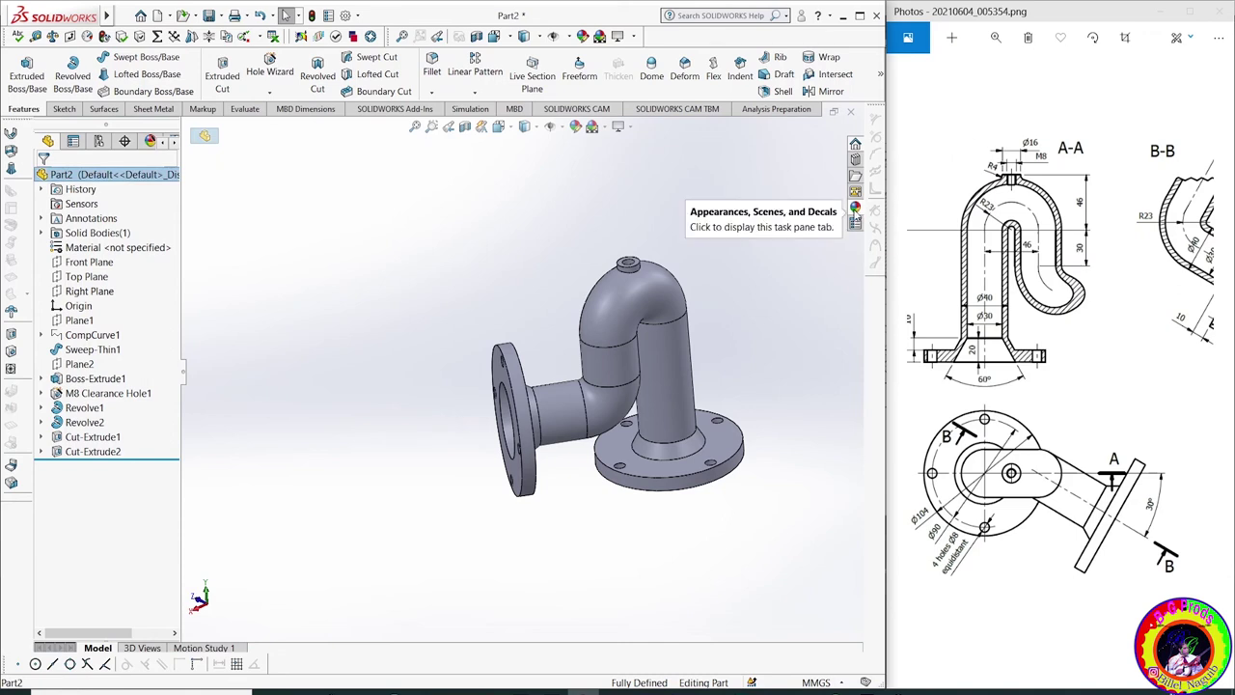
# Apply the polished aluminum appearance from Appearances > Metal > Aluminum to the whole pipe part
pyautogui.click(854, 210)
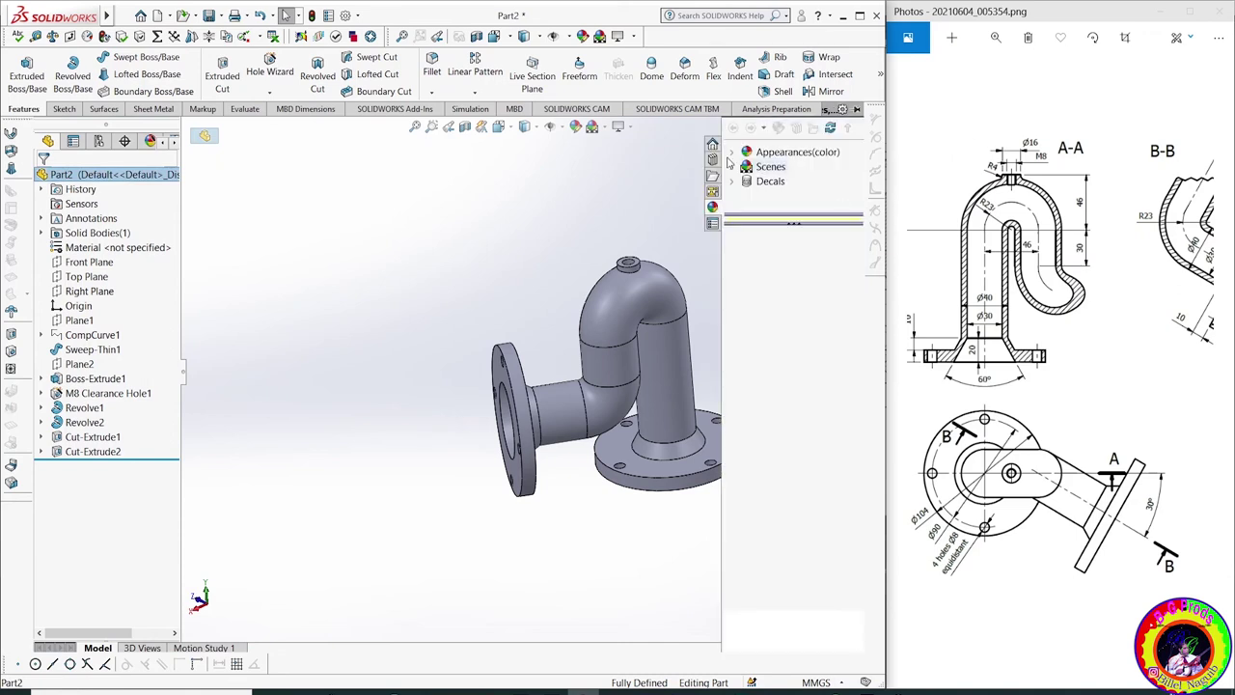
pyautogui.click(748, 152)
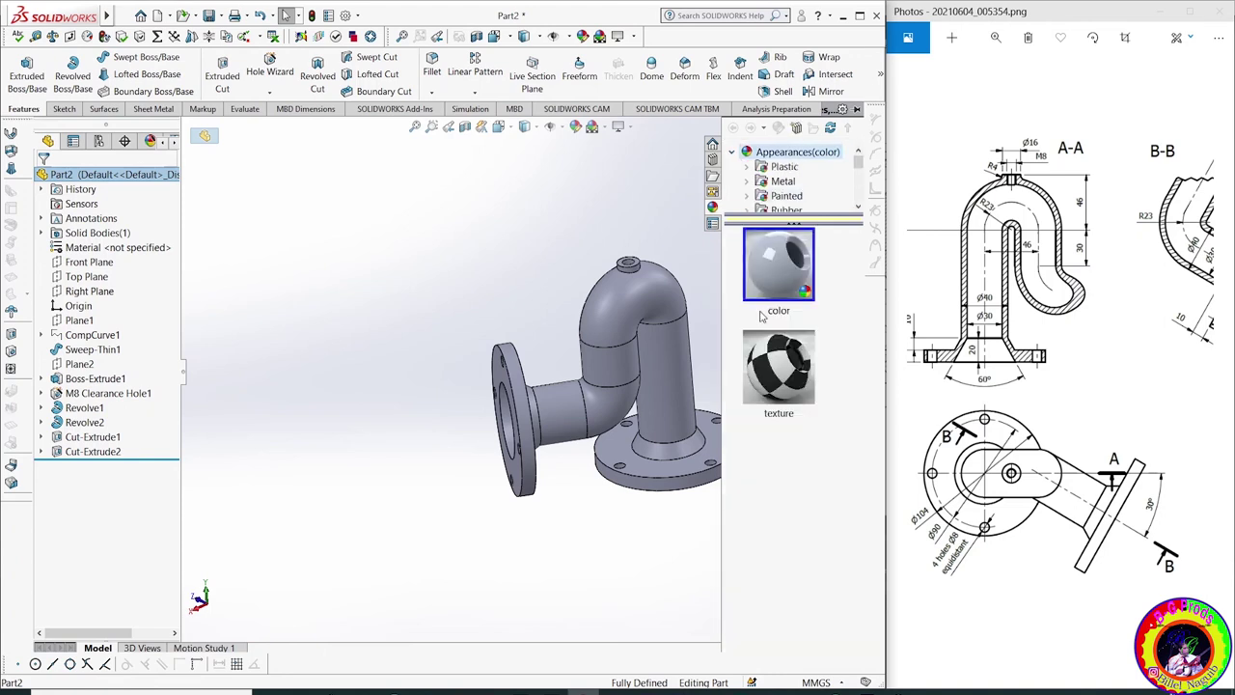
pyautogui.click(747, 183)
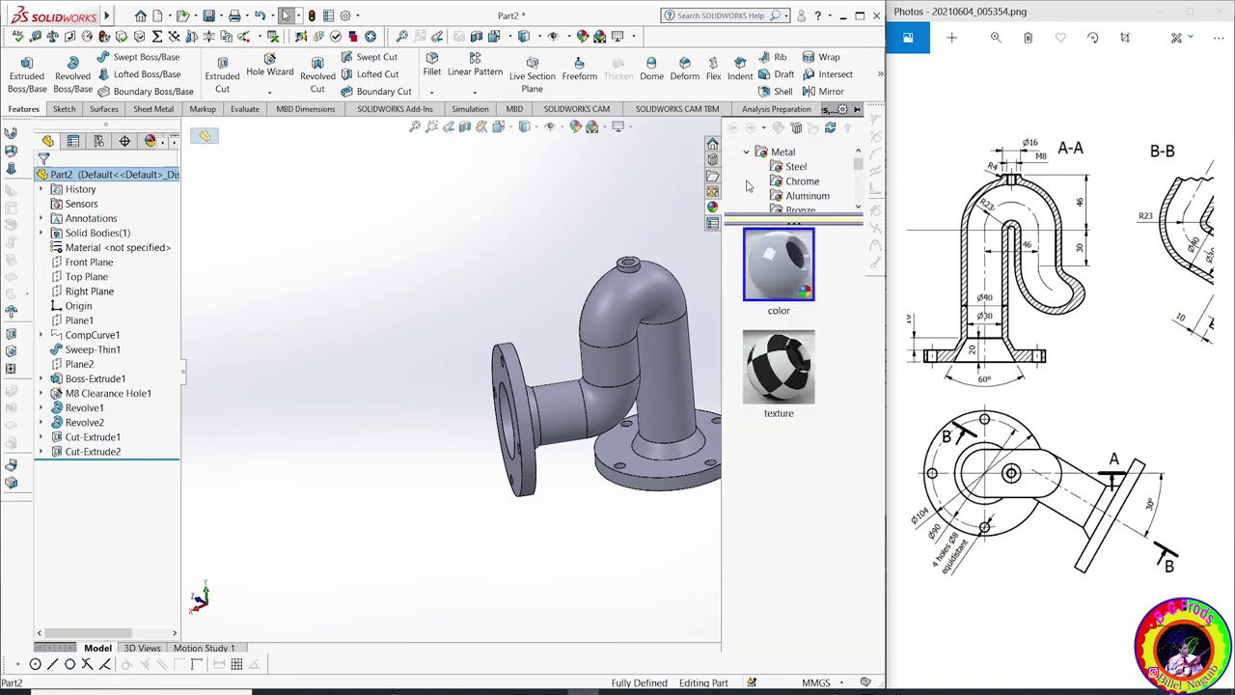
pyautogui.scroll(-1, 801, 179)
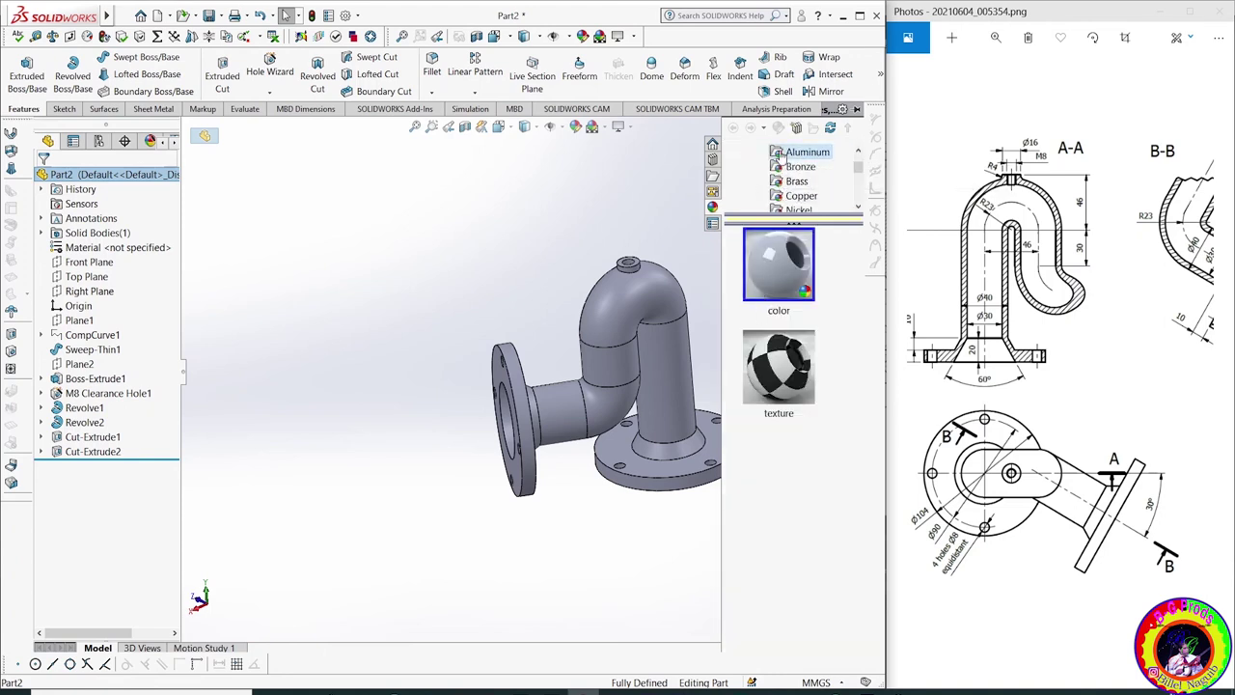
pyautogui.click(800, 153)
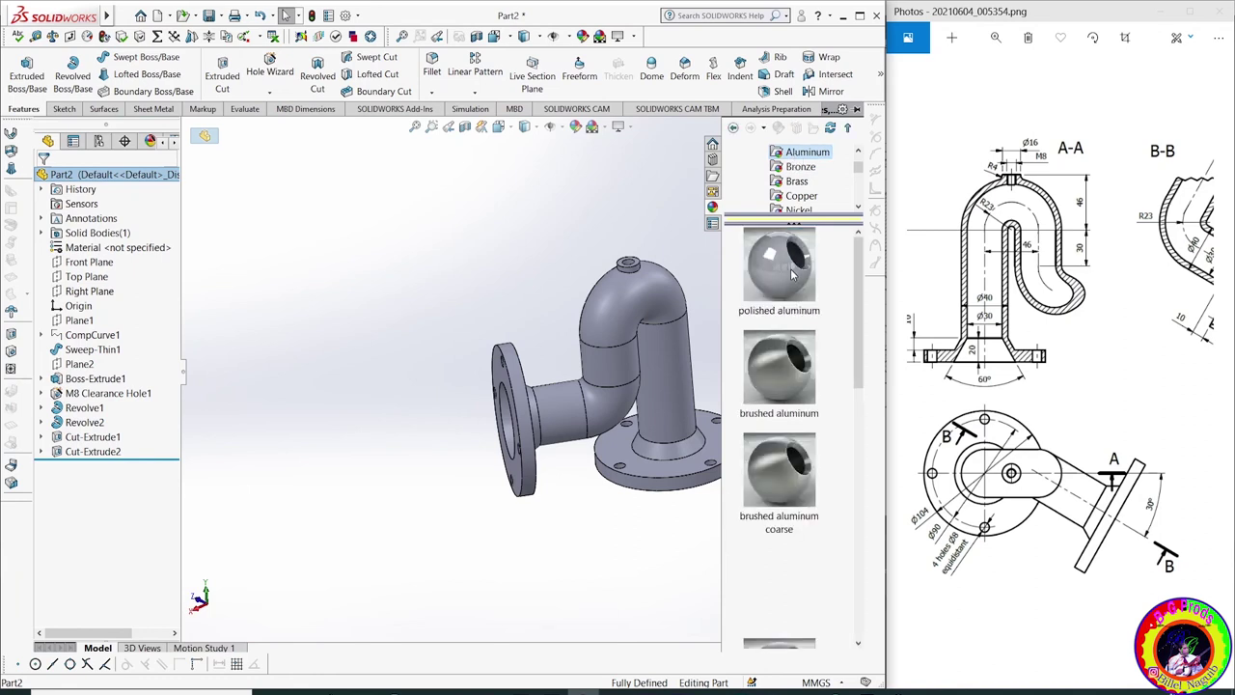
pyautogui.moveTo(778, 265)
pyautogui.moveTo(784, 280); pyautogui.dragTo(661, 381)
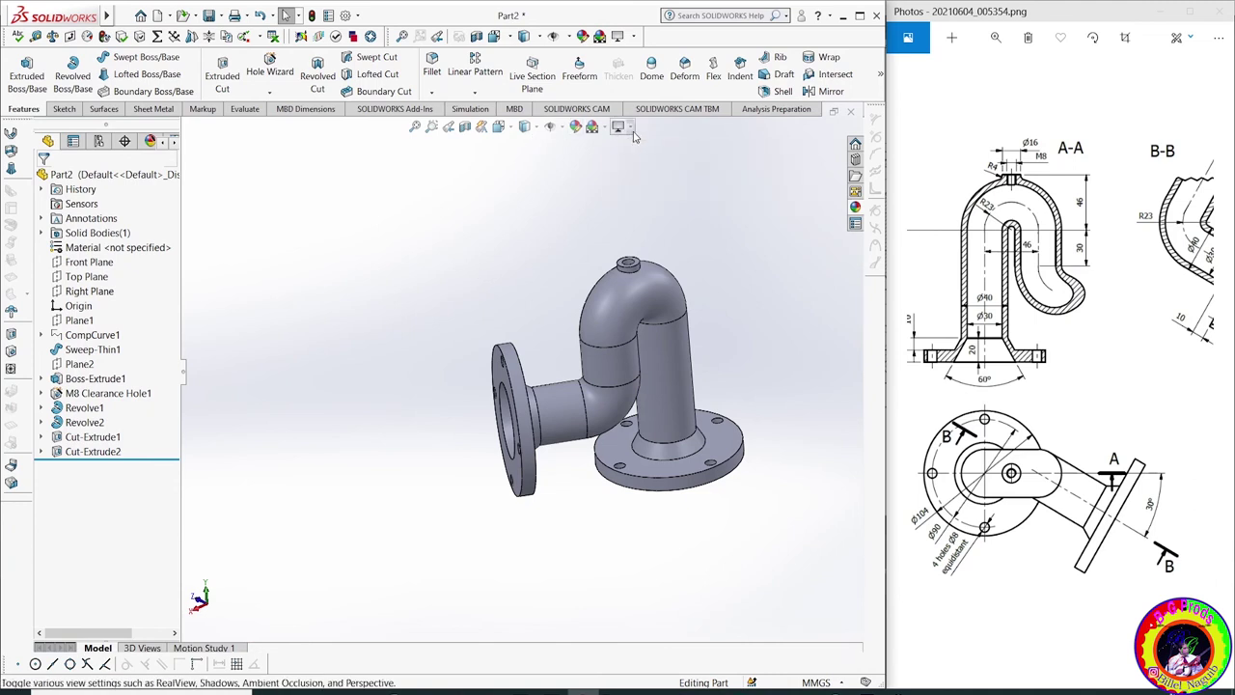
# Turn on RealView Graphics and orbit to view the base flange, top elbow and side flange
pyautogui.click(631, 129)
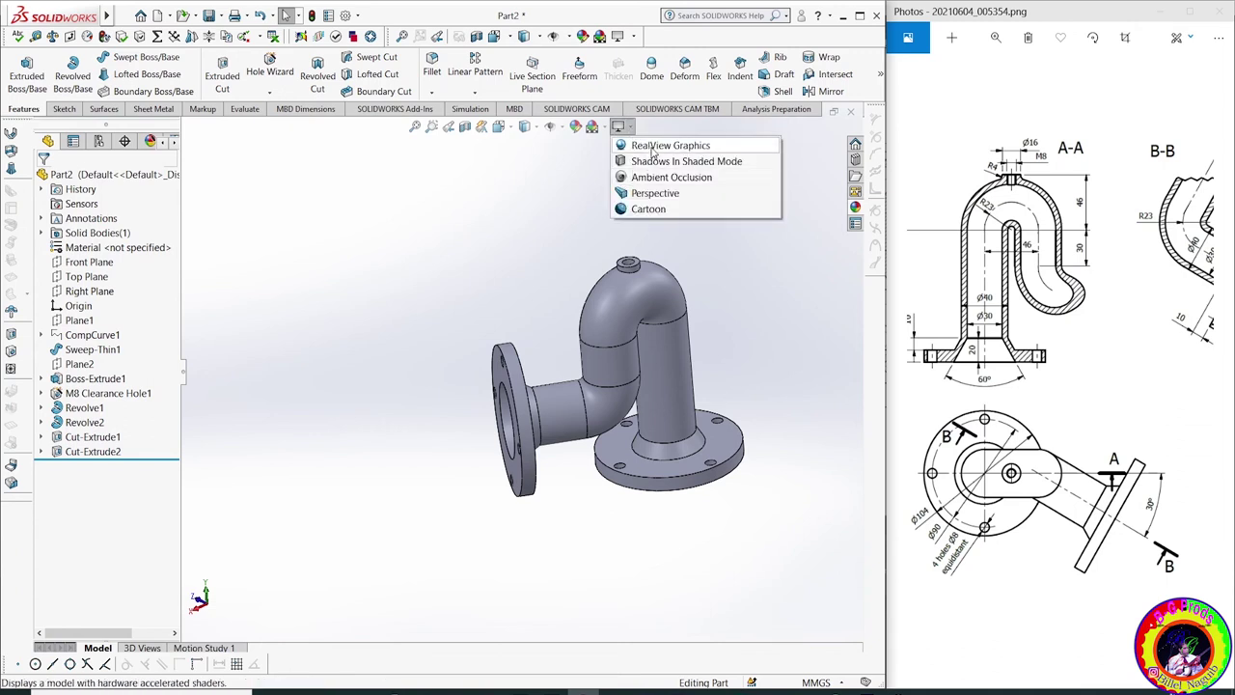
pyautogui.click(649, 150)
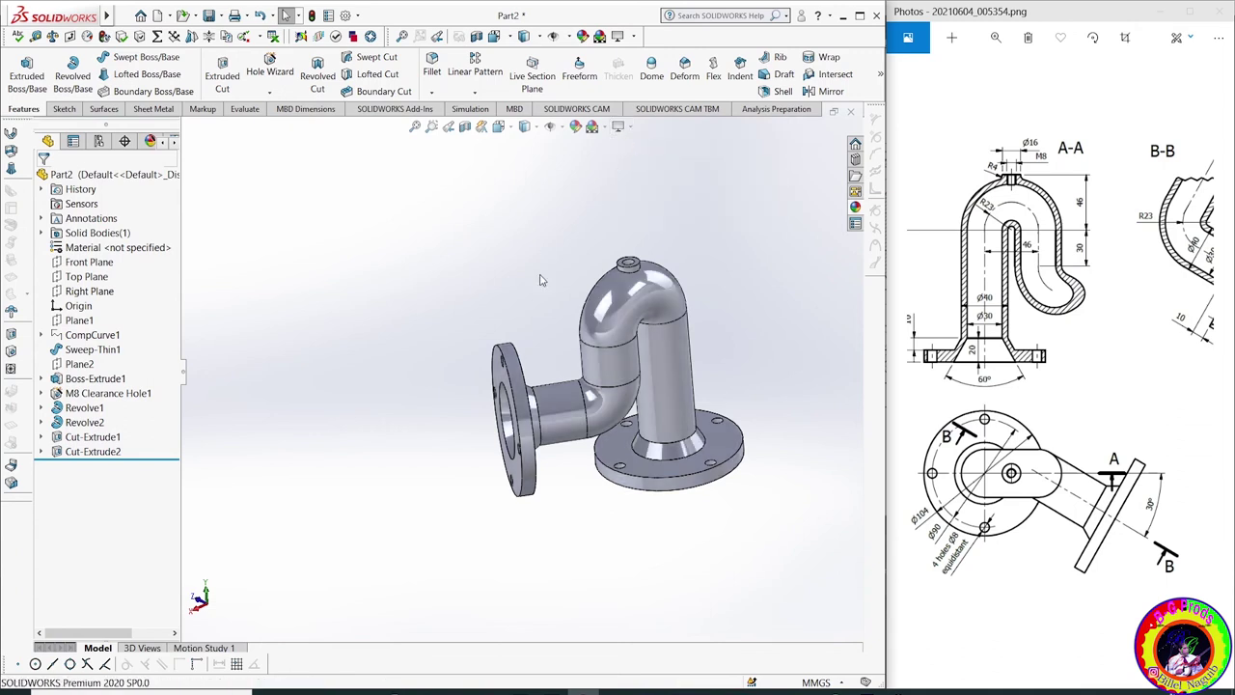
pyautogui.moveTo(499, 282)
pyautogui.mouseDown(button='middle')
pyautogui.moveTo(485, 426)
pyautogui.moveTo(612, 524)
pyautogui.moveTo(675, 520)
pyautogui.mouseUp(button='middle')
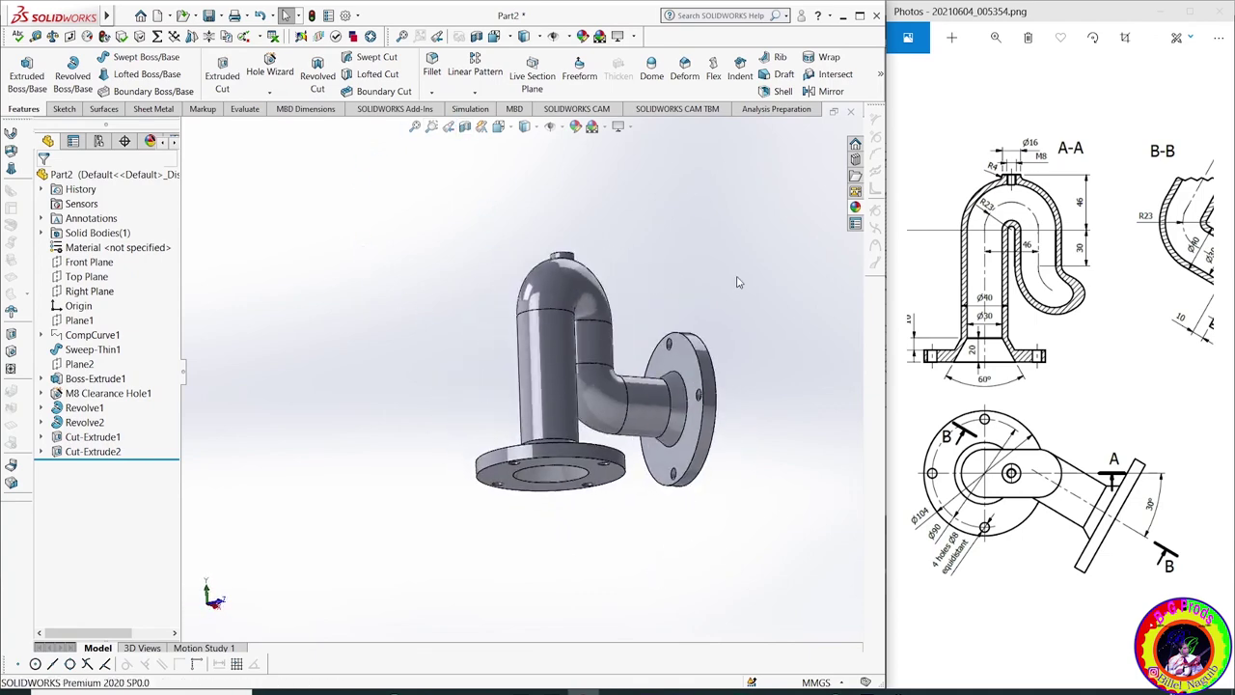
pyautogui.moveTo(738, 281); pyautogui.dragTo(527, 335, button='middle')
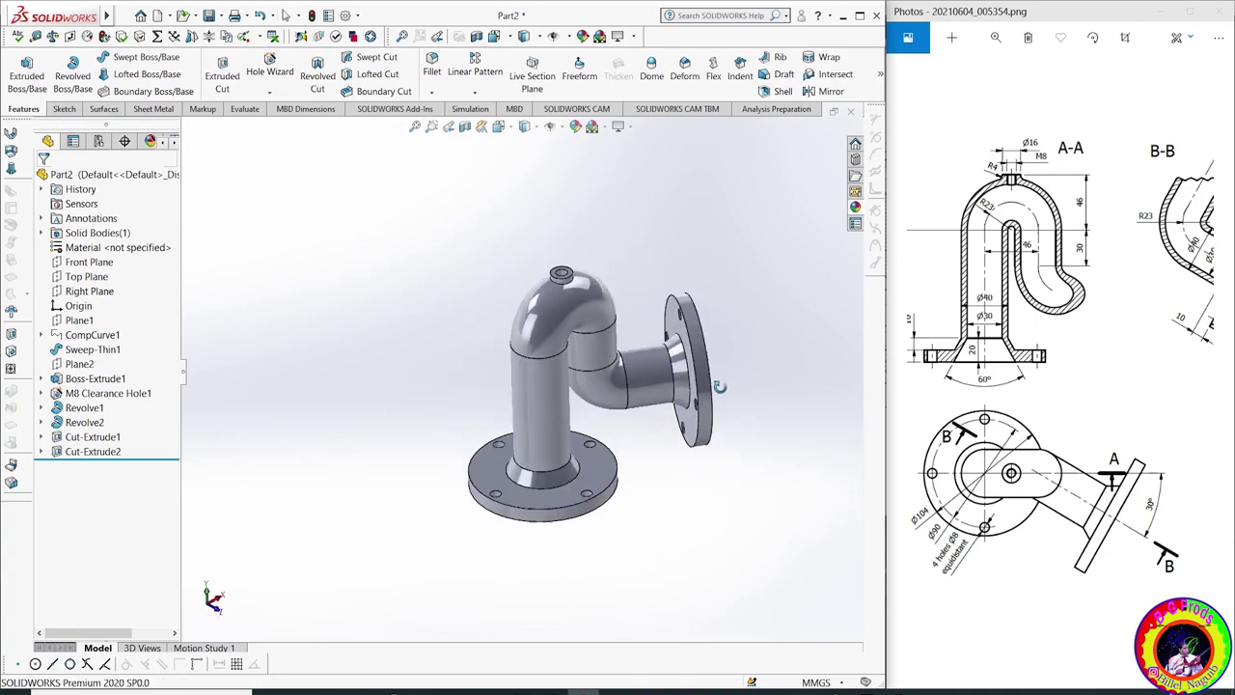
# Show a front-plane section view from the Front and compare it with drawing section A-A
pyautogui.click(464, 128)
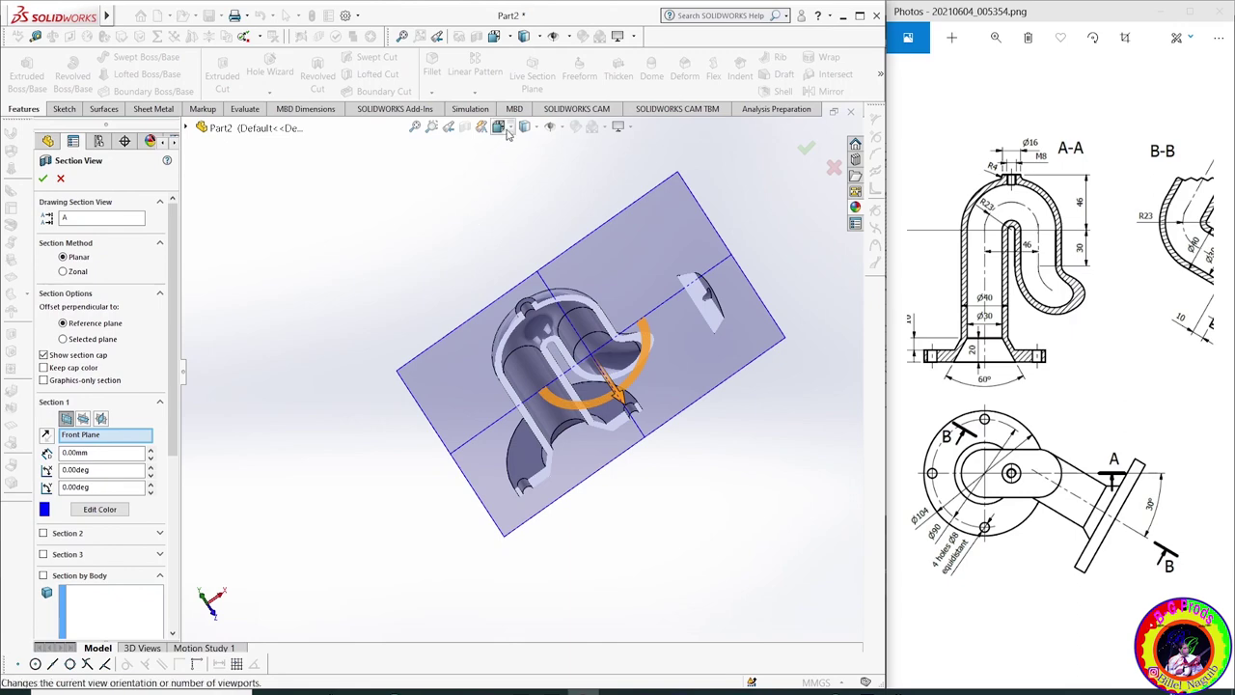
pyautogui.click(515, 129)
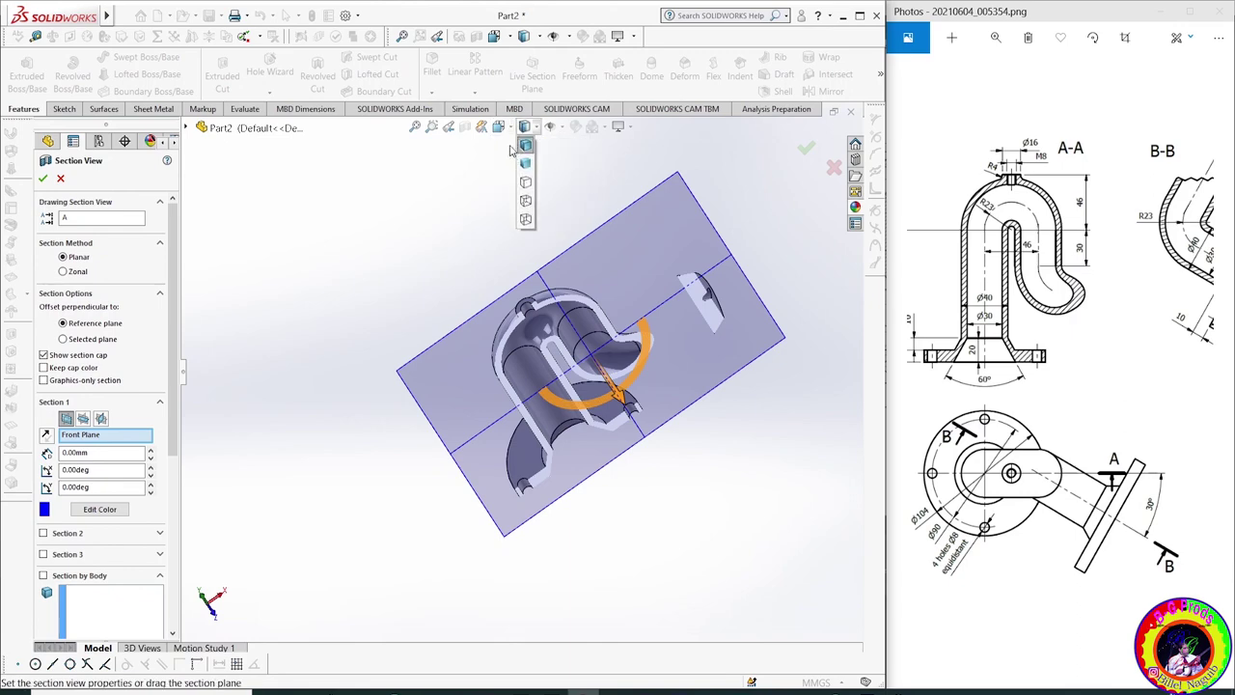
pyautogui.click(571, 200)
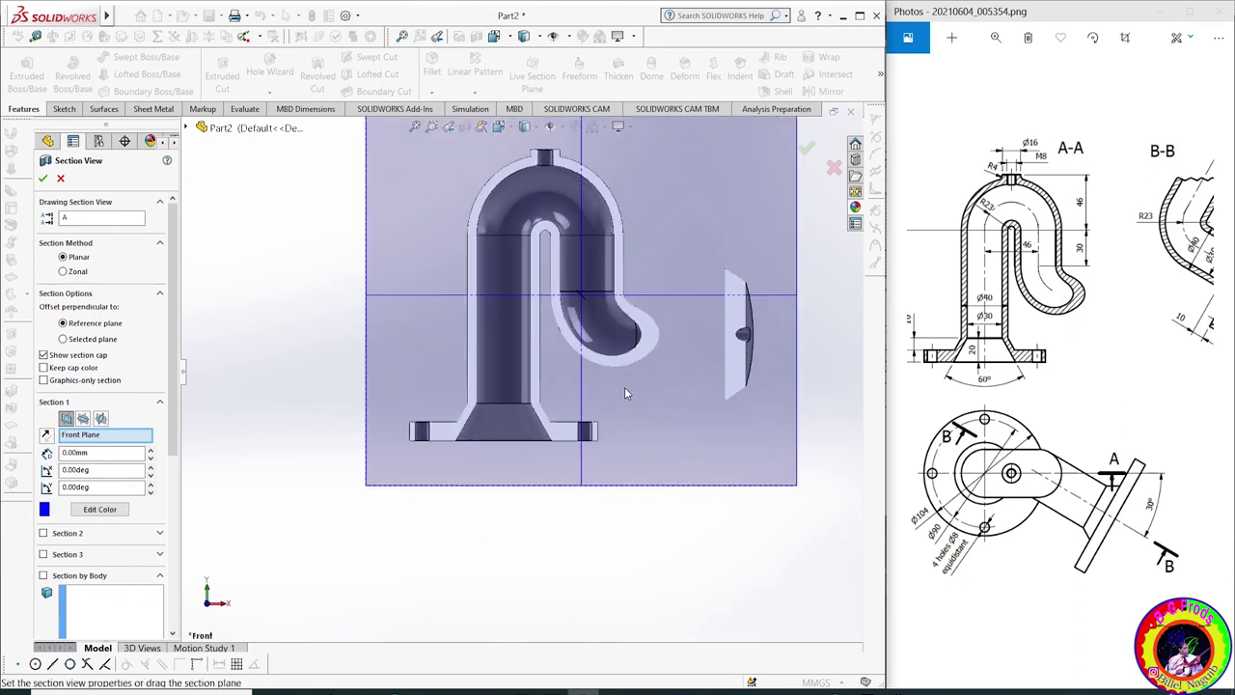
pyautogui.moveTo(1065, 290); pyautogui.dragTo(1110, 289)
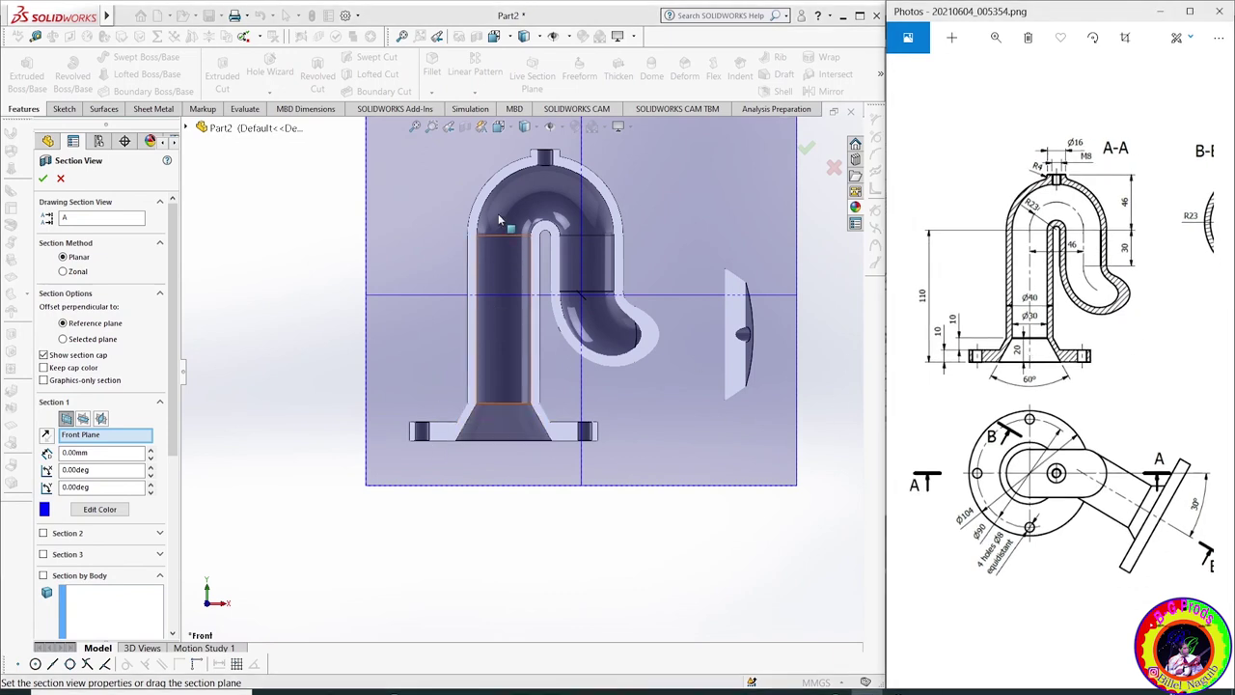
# Switch to Hidden Lines Visible display and close the section view to restore the full part
pyautogui.click(531, 134)
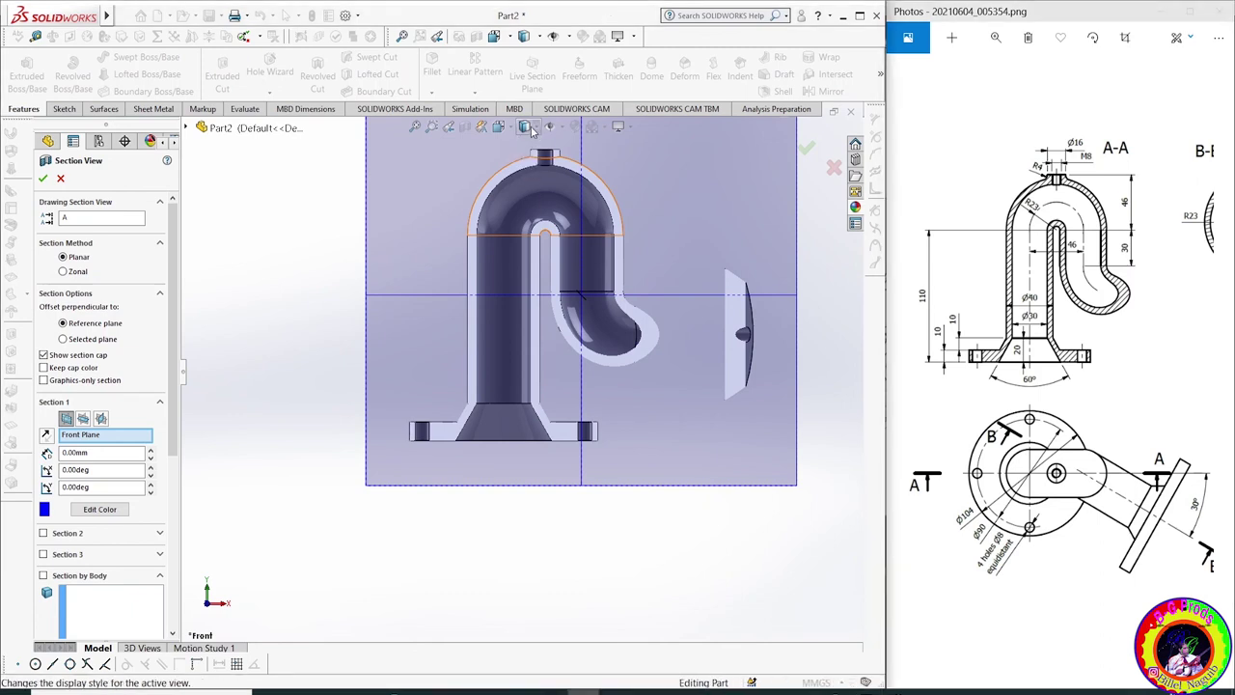
pyautogui.click(530, 132)
pyautogui.click(526, 210)
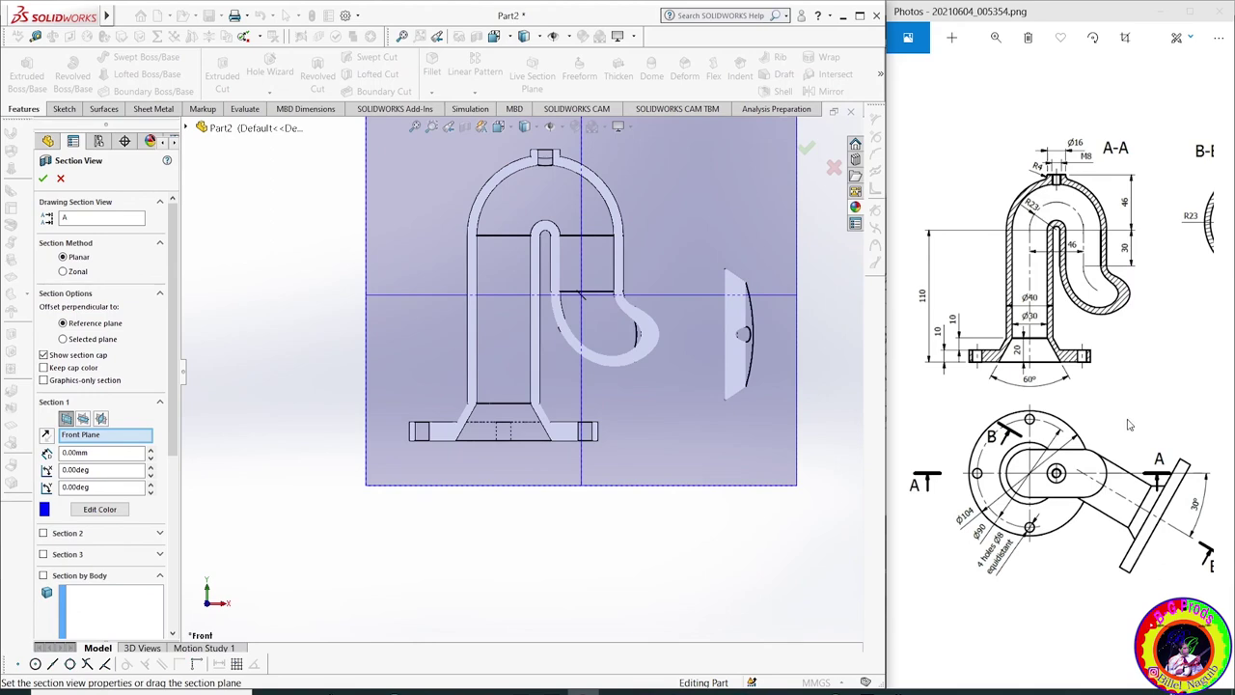
pyautogui.click(59, 178)
pyautogui.scroll(2, 359, 394)
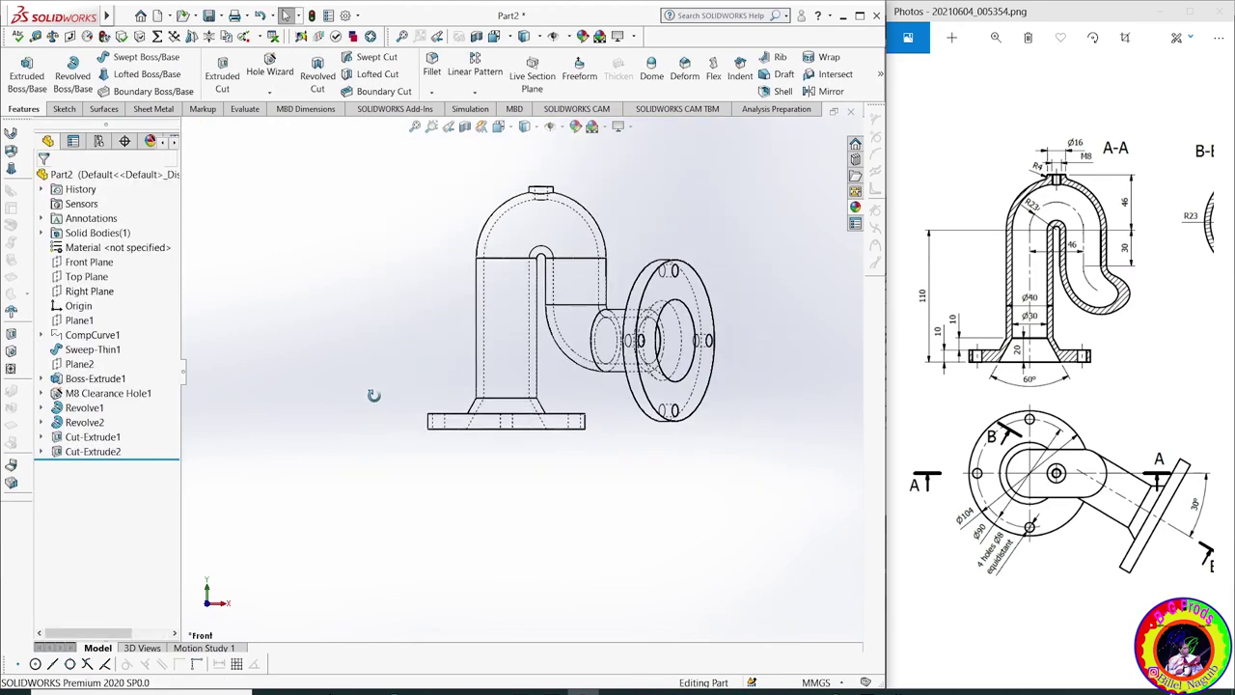
# View the part from Top with Hidden Lines Removed, panning the drawing to section B-B
pyautogui.moveTo(374, 395); pyautogui.dragTo(424, 449, button='middle')
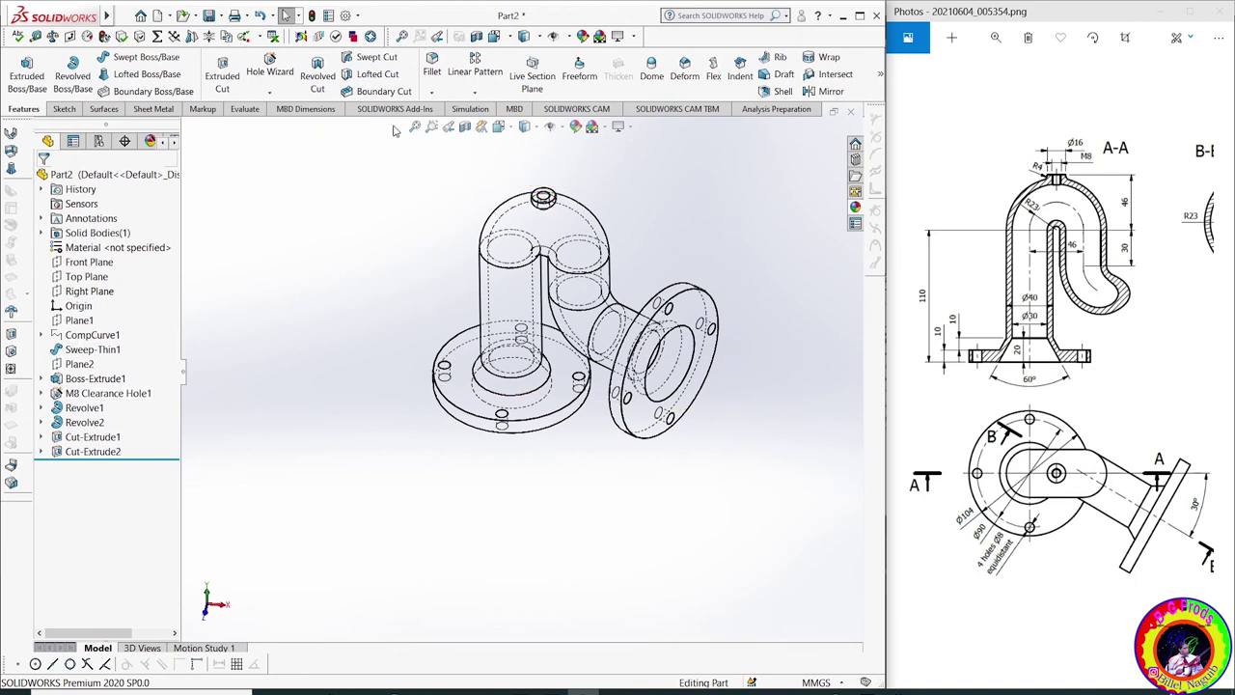
pyautogui.click(503, 130)
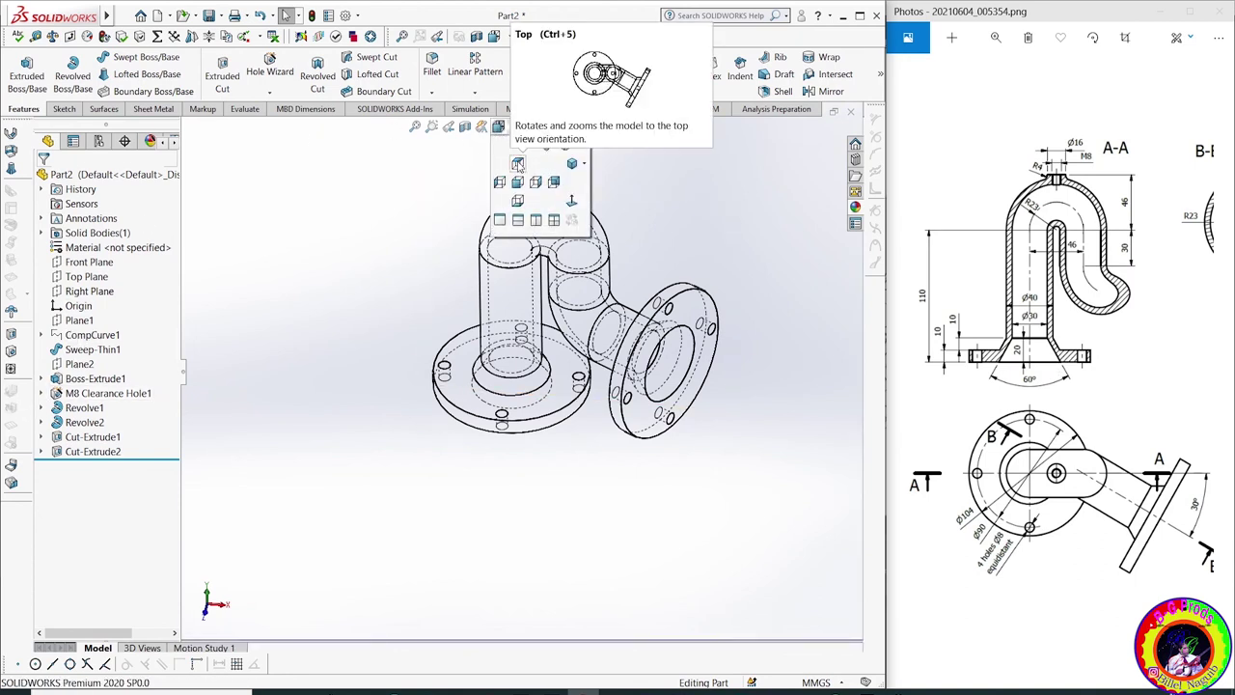
pyautogui.click(518, 165)
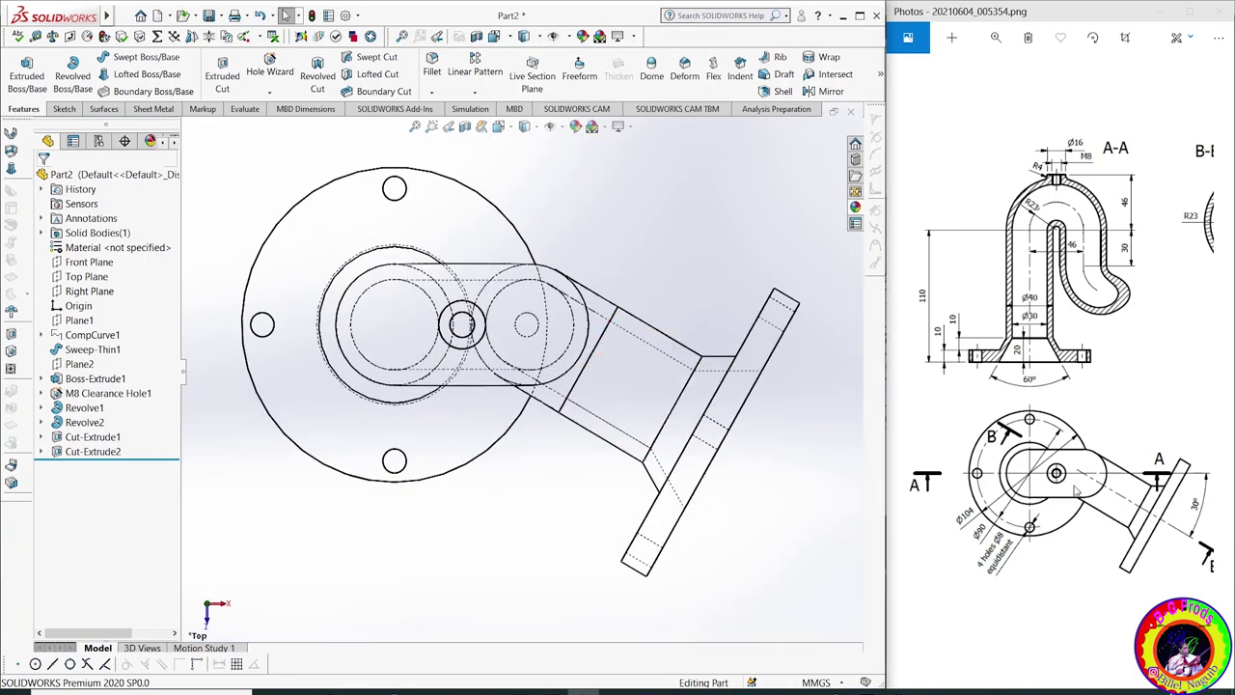
pyautogui.click(537, 130)
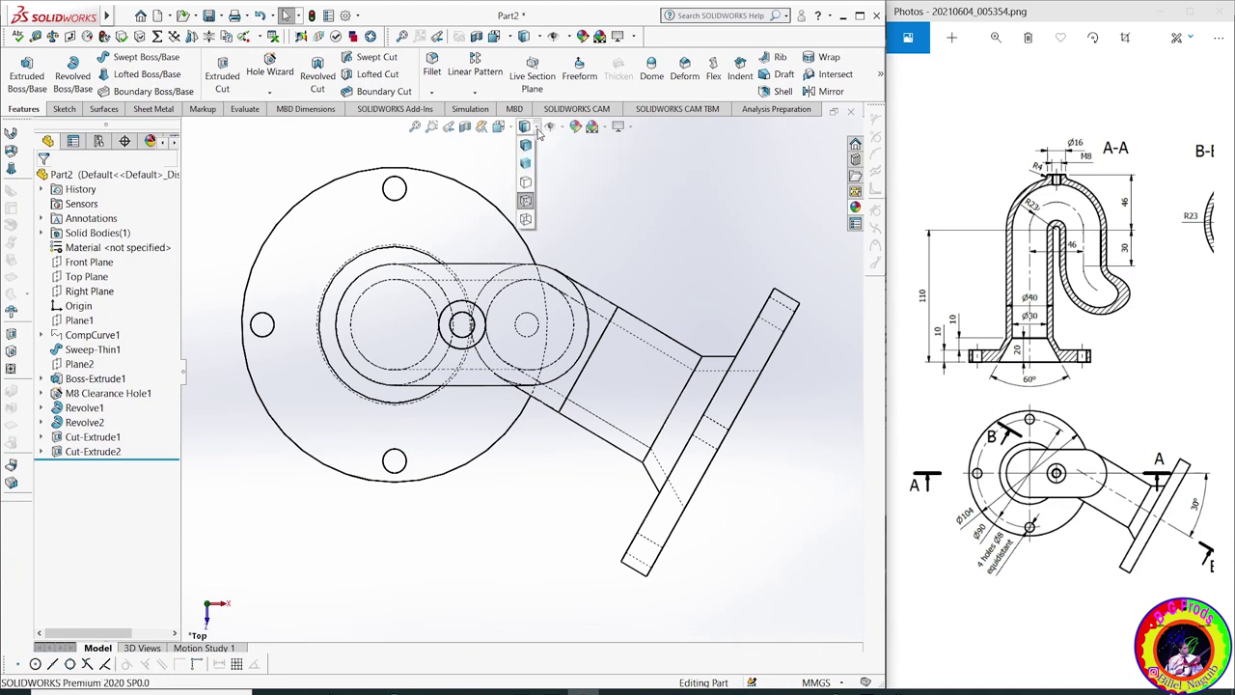
pyautogui.click(527, 187)
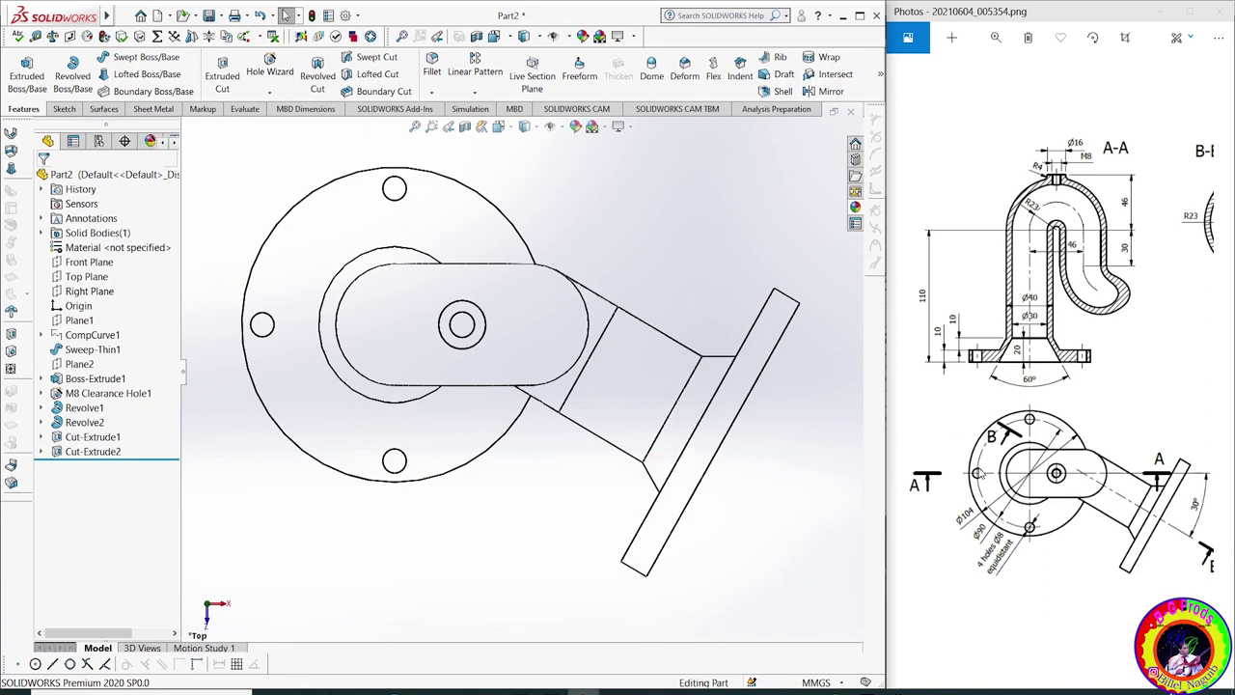
pyautogui.moveTo(1035, 328); pyautogui.dragTo(881, 328)
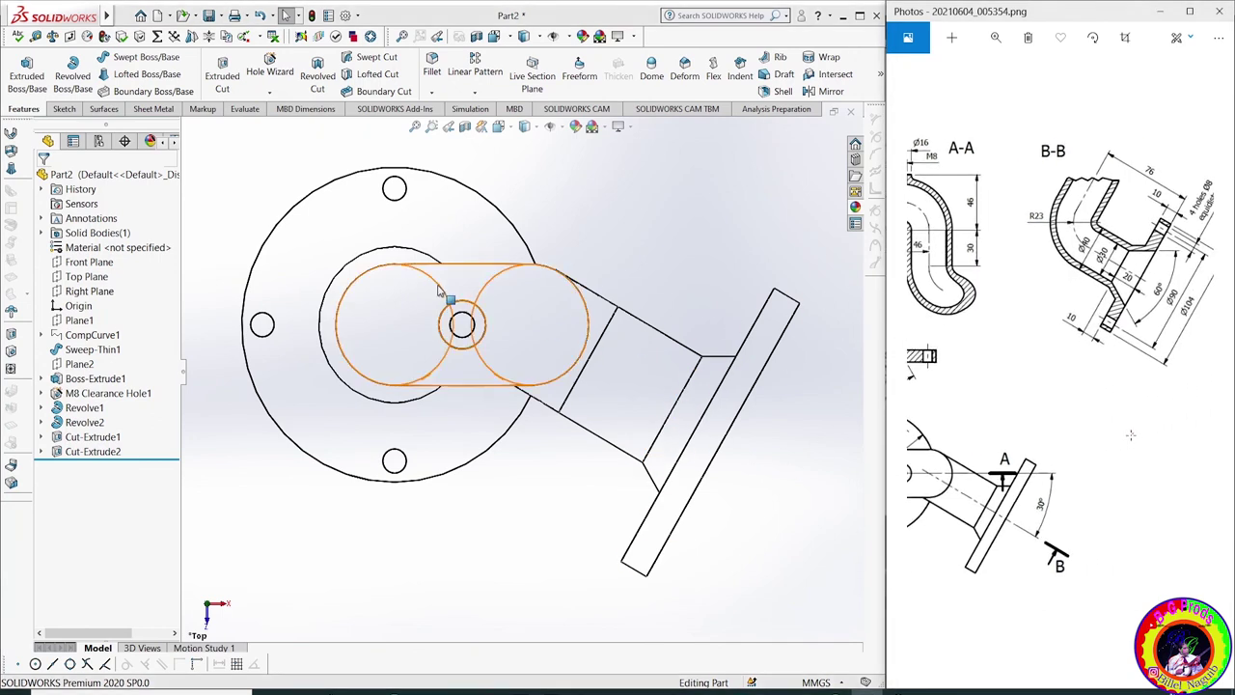